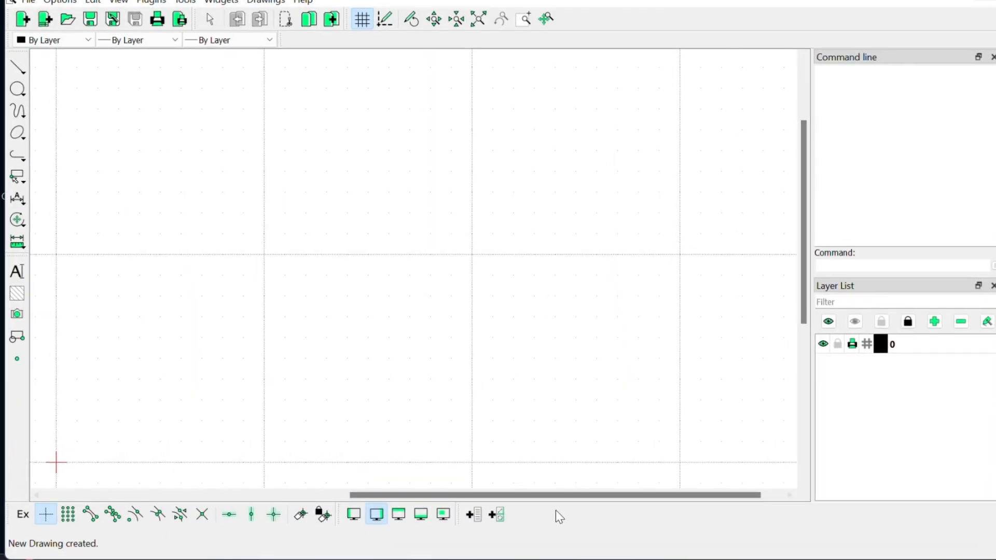
Step: In the Word assignment brief, review the note and the A2 rectangle (420 x 594) requirement
left_click(576, 559)
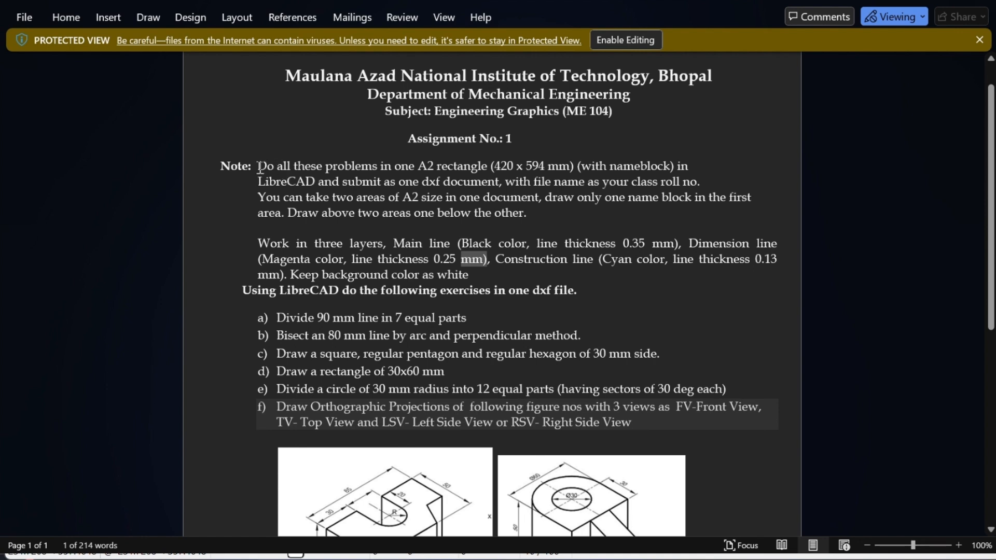
left_click_drag(260, 166, 522, 224)
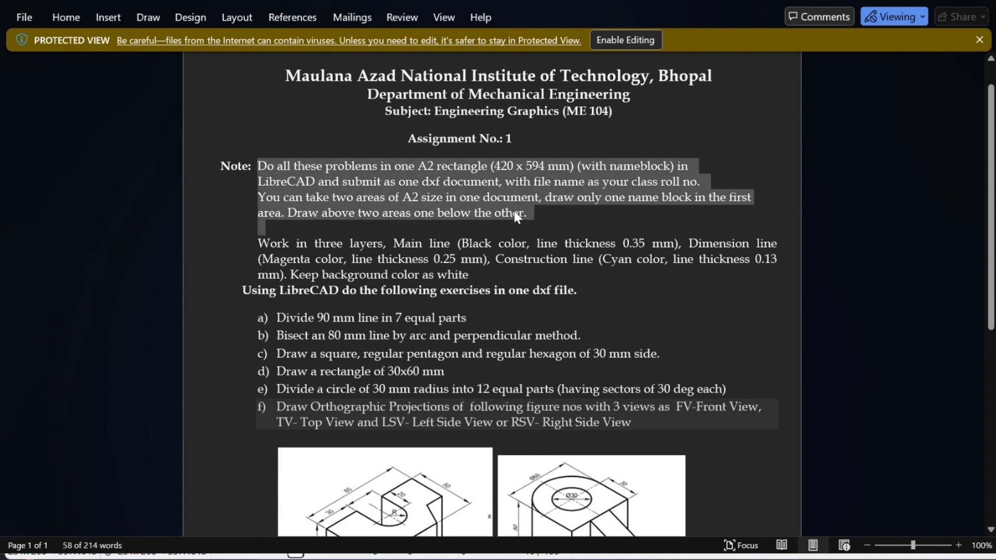
left_click(512, 213)
left_click_drag(418, 166, 549, 167)
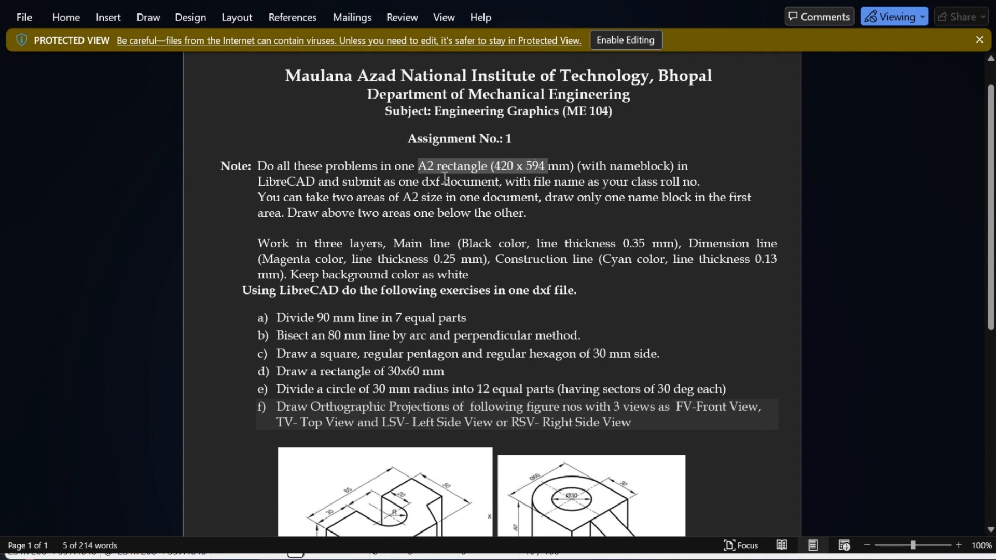
Step: Open SAMPLE.pdf from the graphics downloads folder and zoom to 230% on its title block
left_click(538, 558)
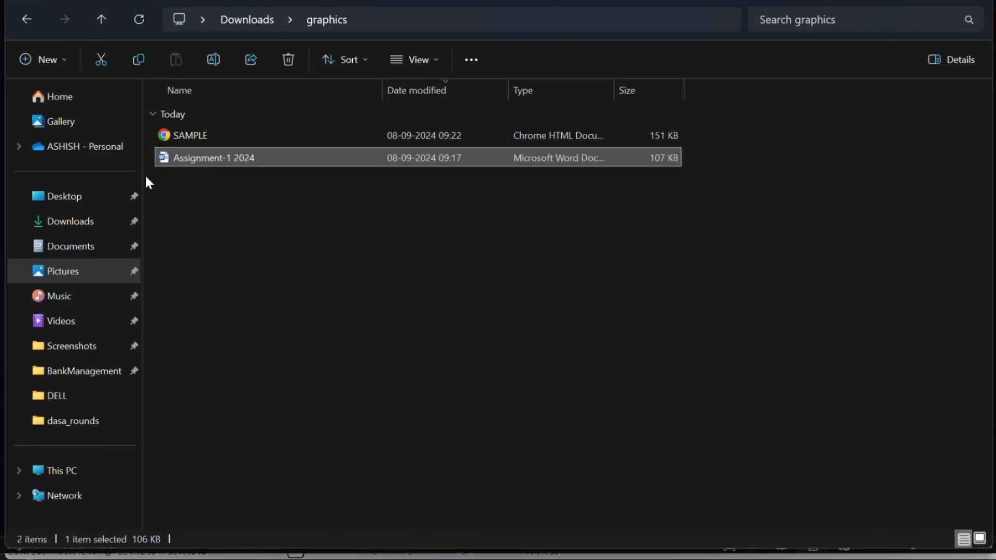
double_click(193, 134)
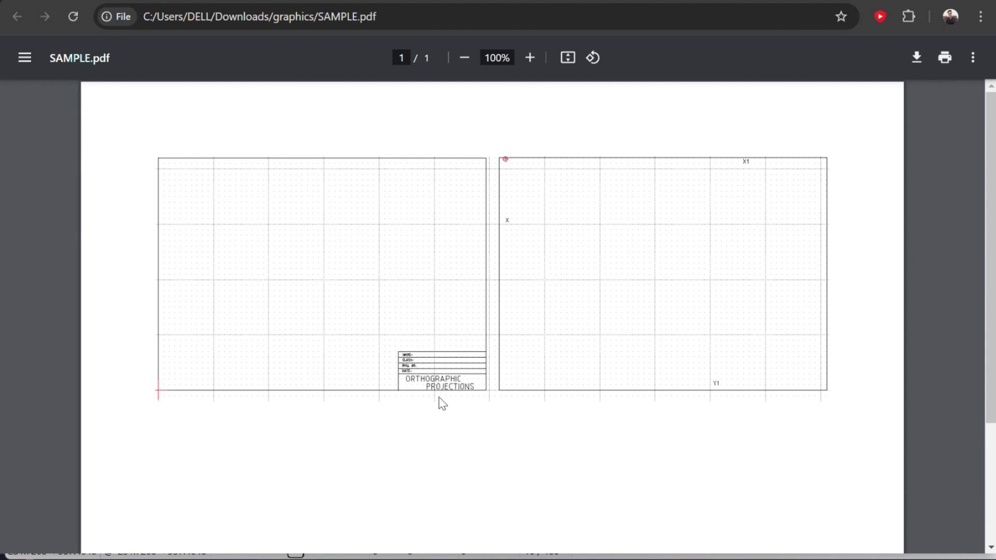
scroll(425, 353, "down", 3)
scroll(437, 254, "up", 2, "ctrl")
scroll(438, 251, "up", 4, "ctrl")
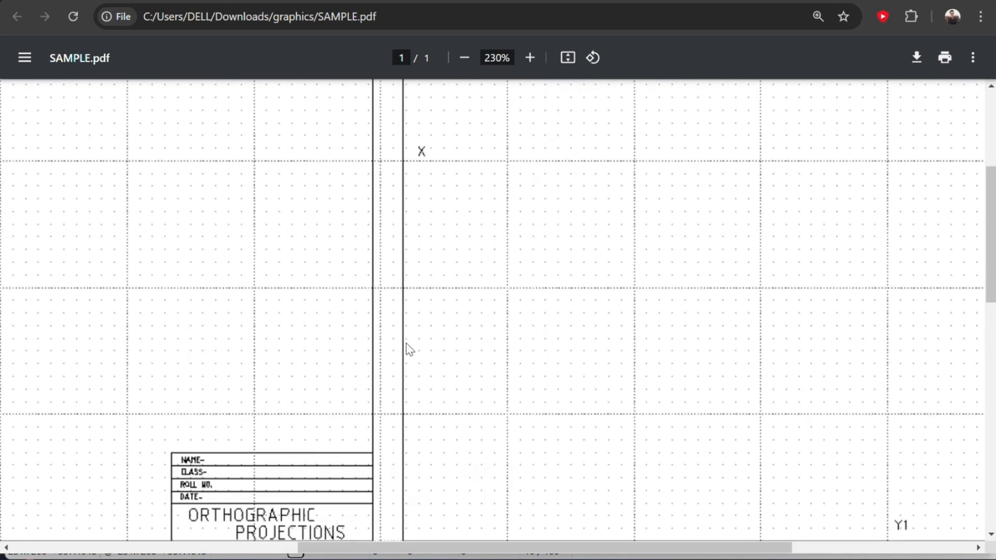
scroll(303, 512, "down", 1)
scroll(302, 512, "down", 2)
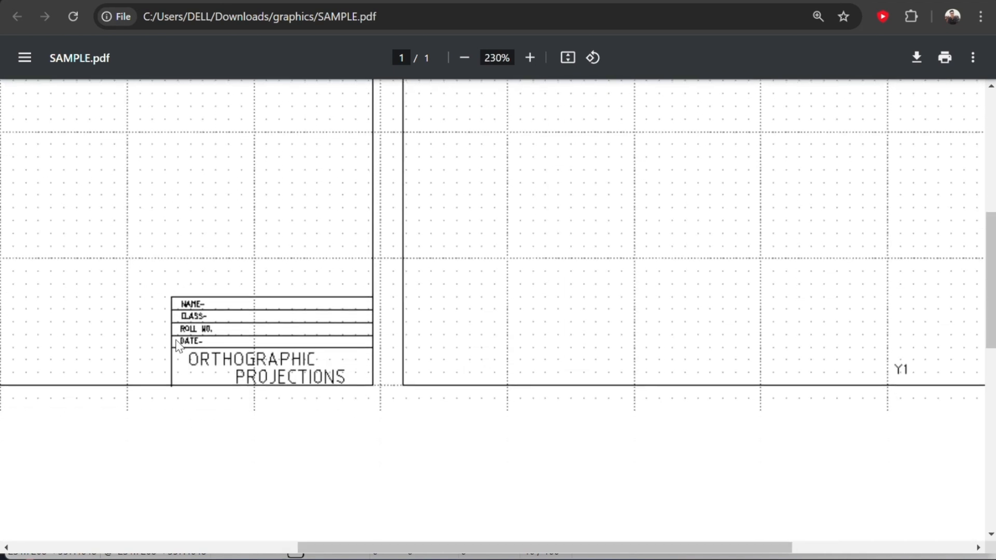
Step: Back in LibreCAD, open the finished assign1.dxf drawing
mouse_move(645, 552)
left_click(645, 478)
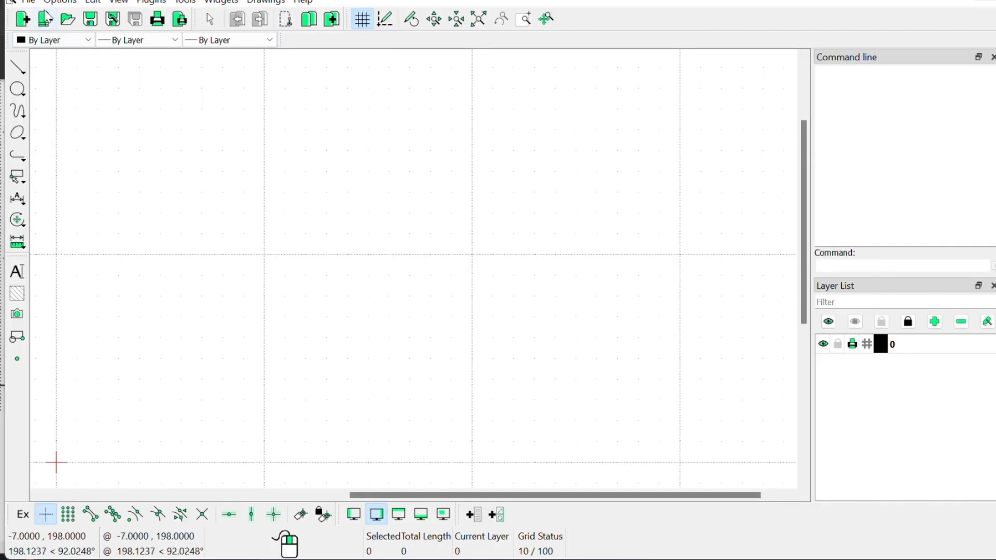
left_click(29, 2)
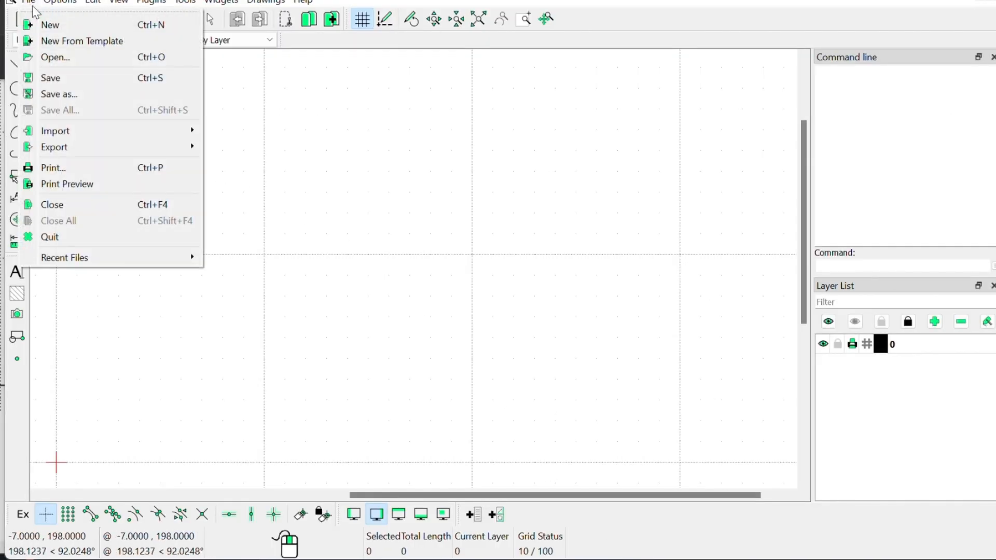
left_click(52, 61)
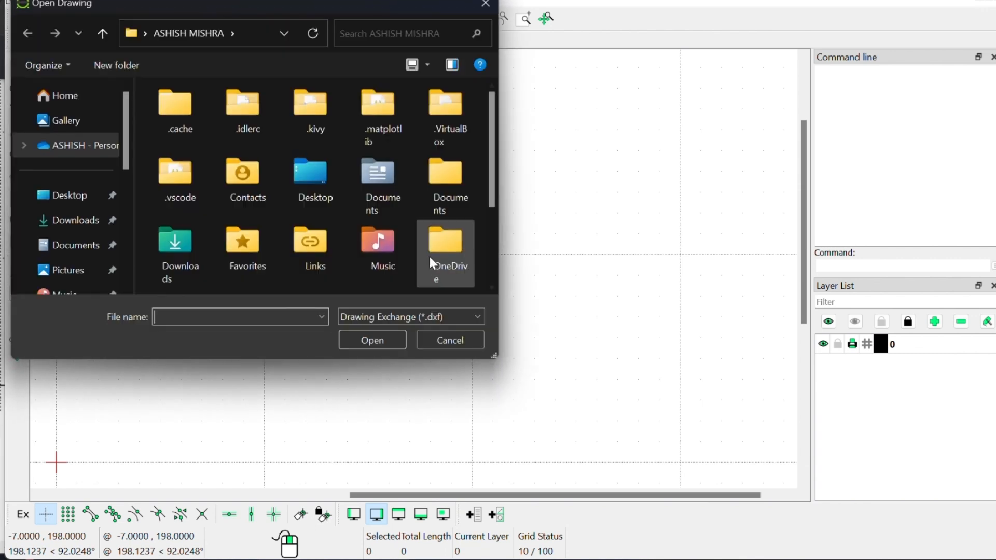
scroll(294, 206, "down", 2)
scroll(280, 228, "up", 2)
scroll(264, 239, "down", 2)
left_click(174, 262)
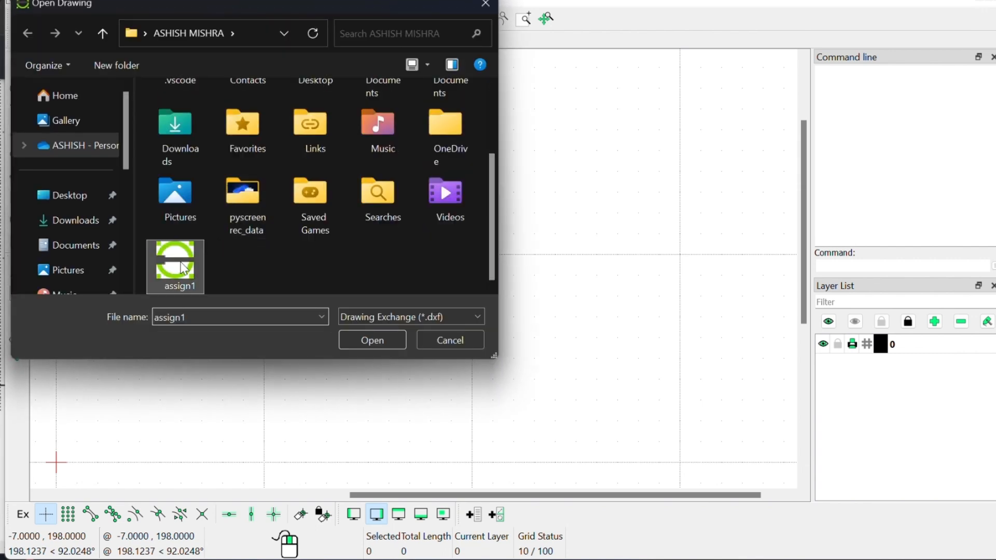
left_click(367, 341)
Step: Look over assign1's Q1–Q5 exercises and title block, then close it without saving
scroll(380, 241, "down", 2)
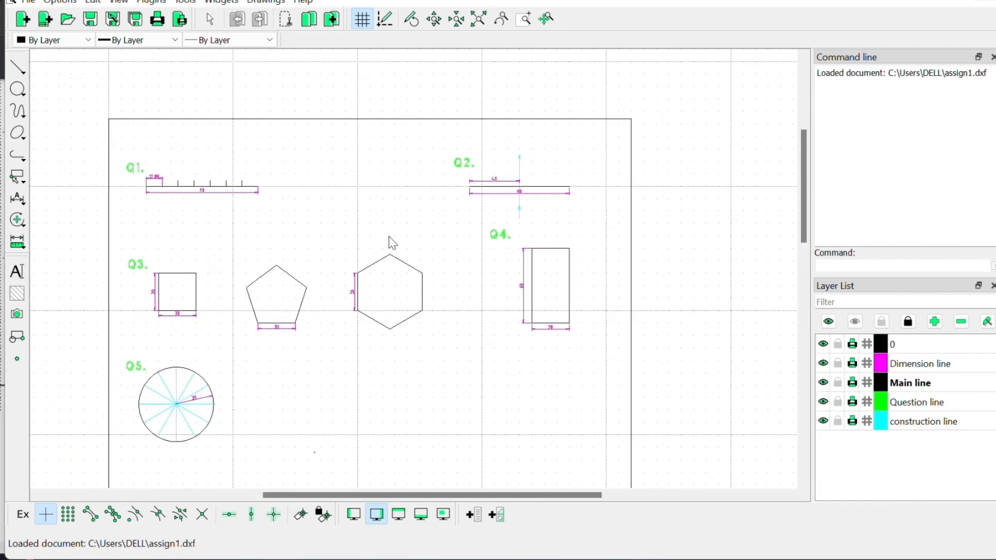
left_click_drag(801, 185, 802, 203)
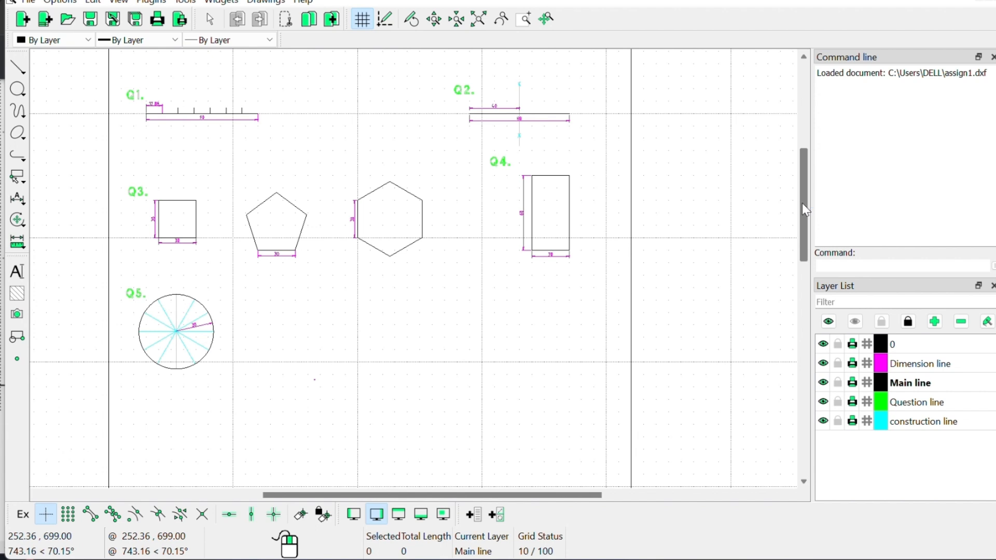
scroll(196, 210, "up", 1)
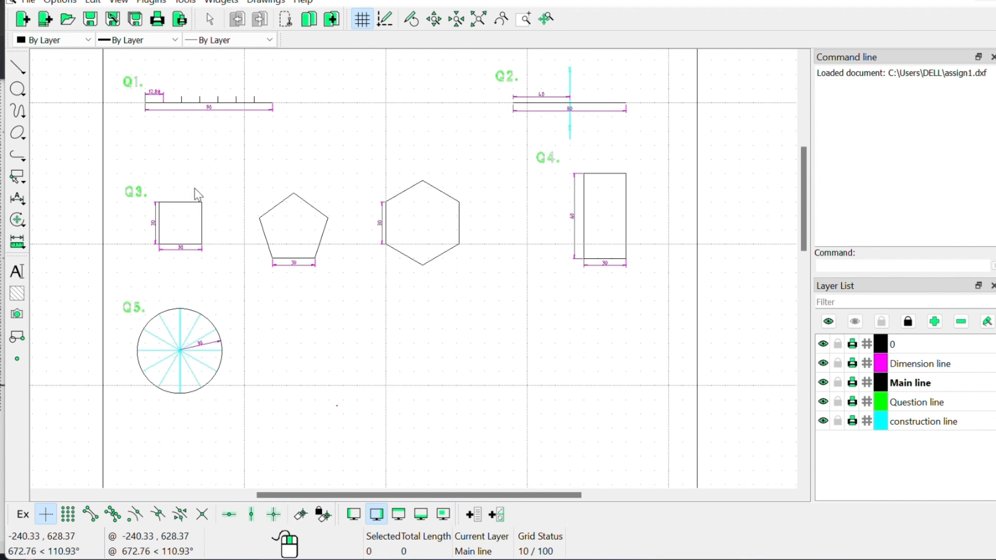
scroll(747, 282, "down", 1)
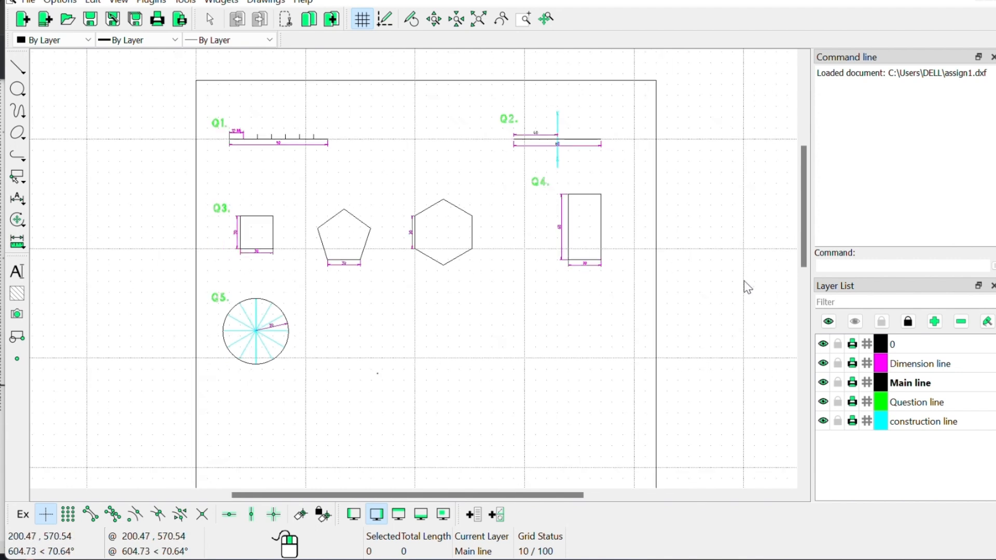
left_click_drag(805, 193, 810, 294)
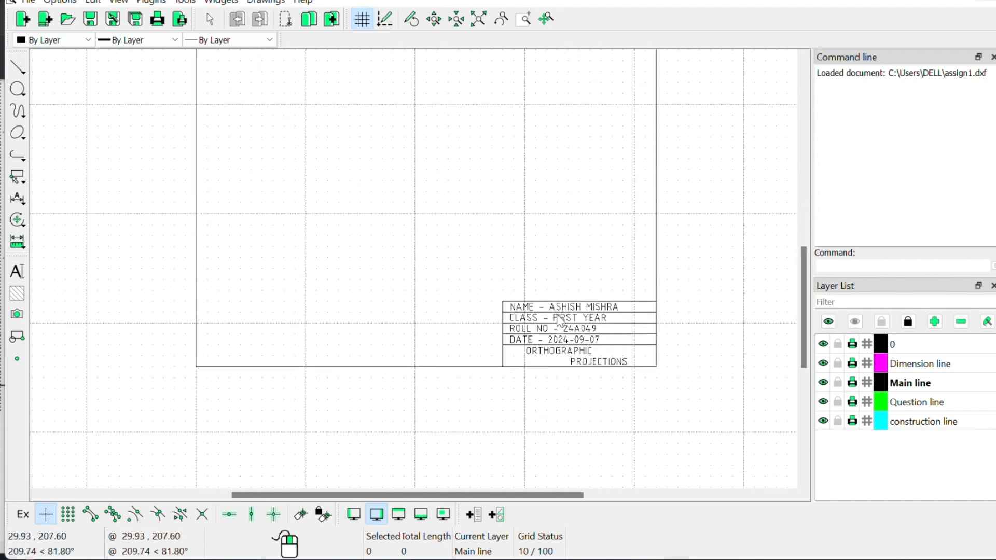
left_click_drag(805, 337, 780, 215)
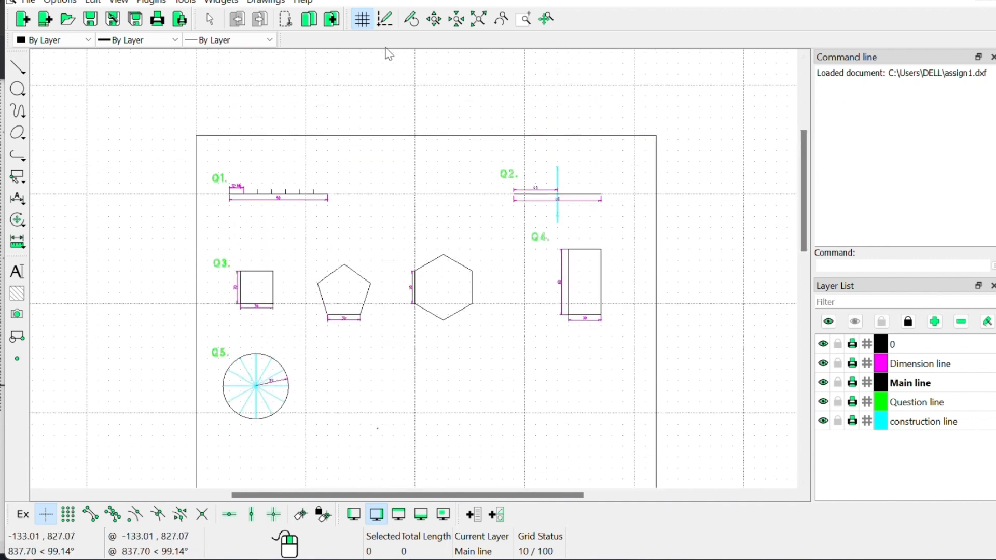
left_click(993, 1)
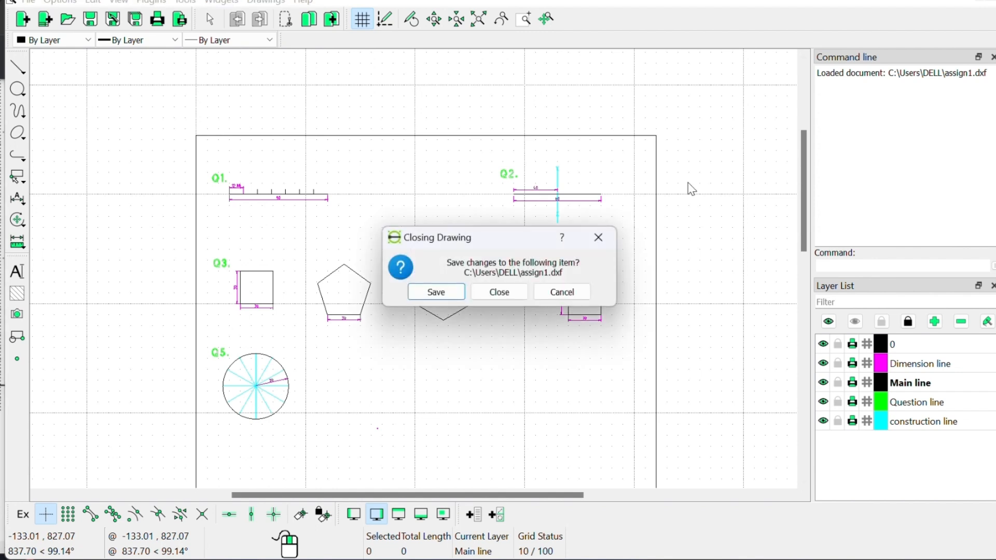
left_click(498, 292)
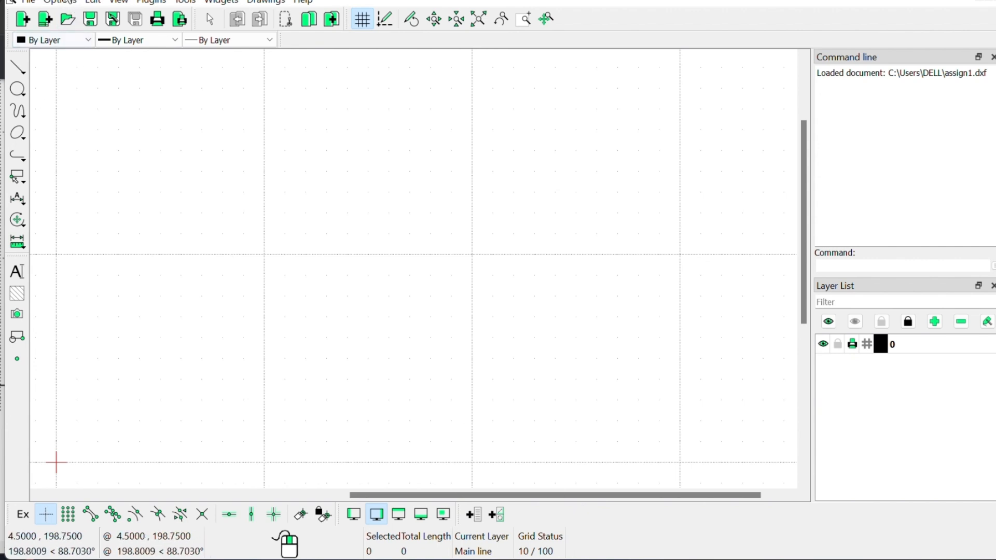
Step: Confirm the current drawing's paper is A2 landscape in Drawing Preferences
left_click(63, 4)
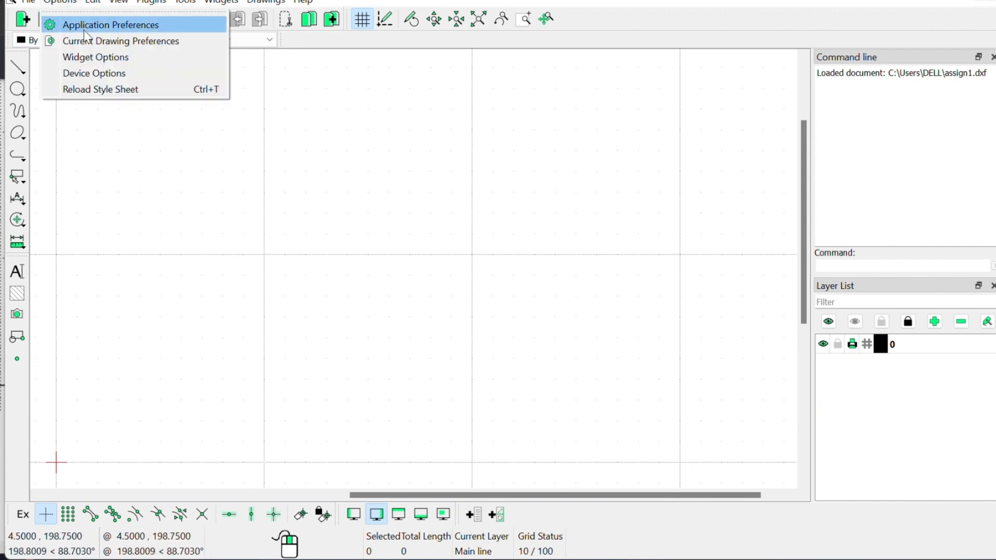
left_click(57, 39)
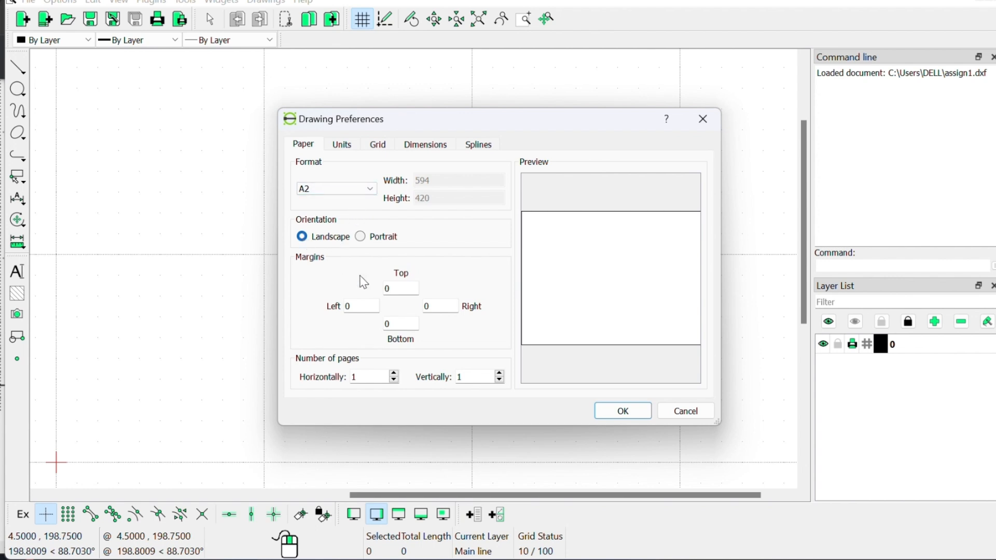
left_click(623, 411)
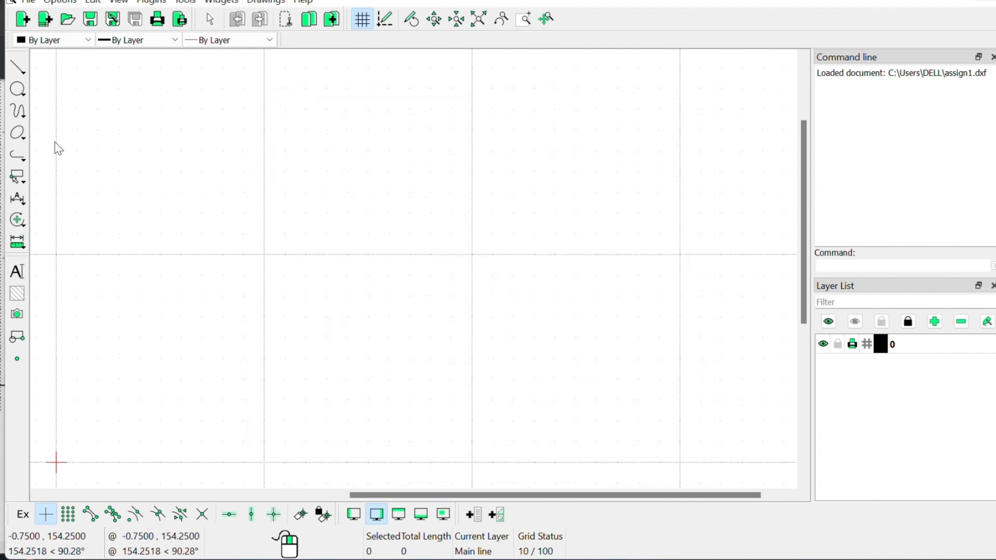
Step: In Application Preferences, keep background #FFFFFF and new-drawing unit Millimeter
left_click(61, 3)
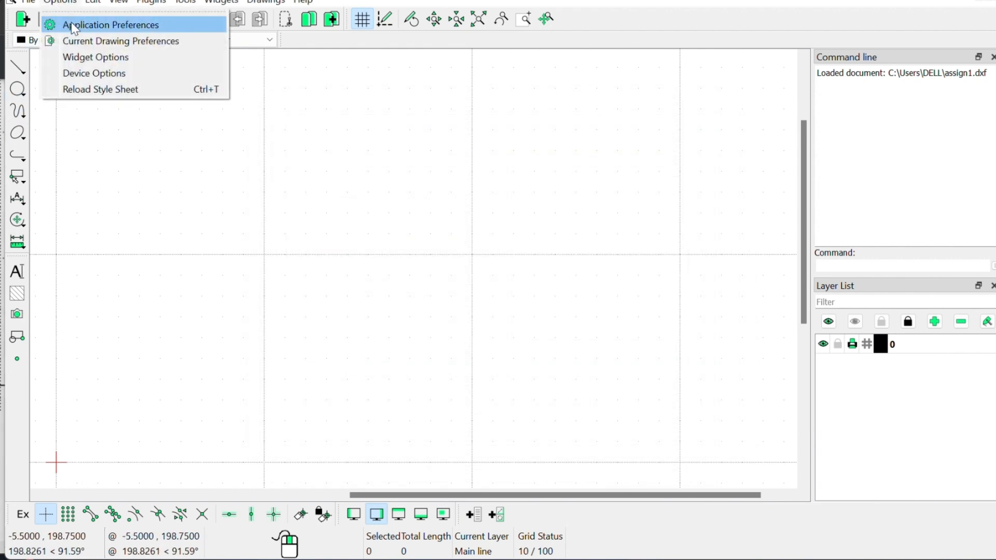
left_click(71, 23)
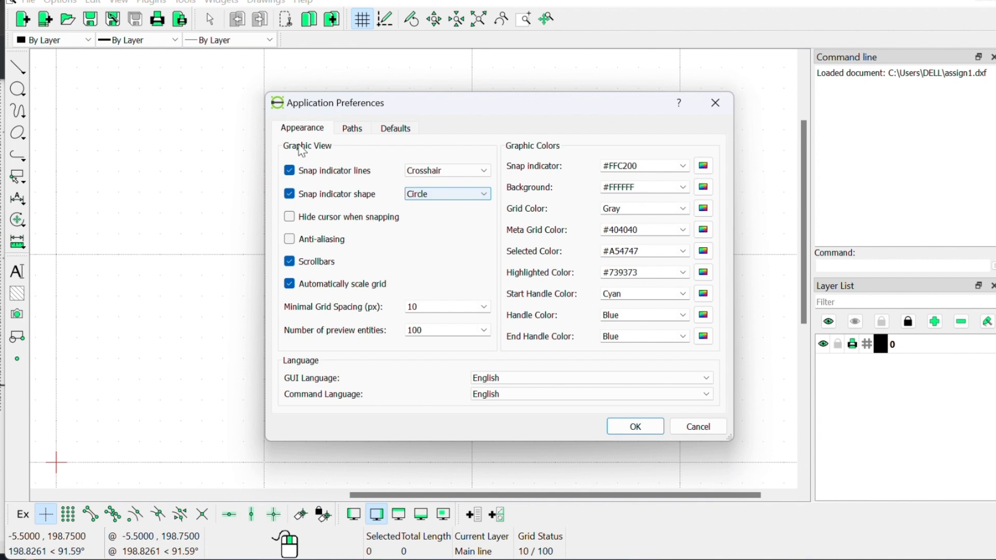
left_click(683, 187)
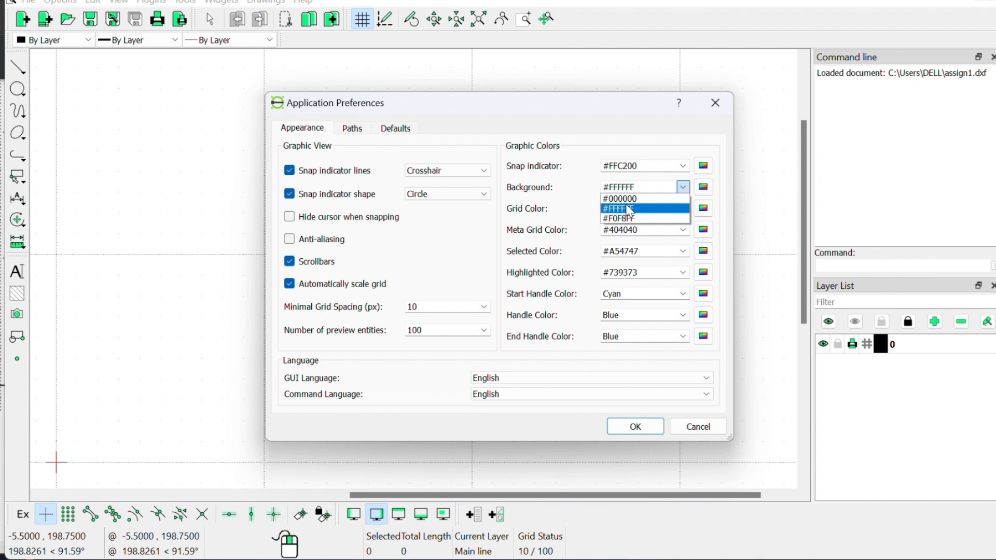
key("Up")
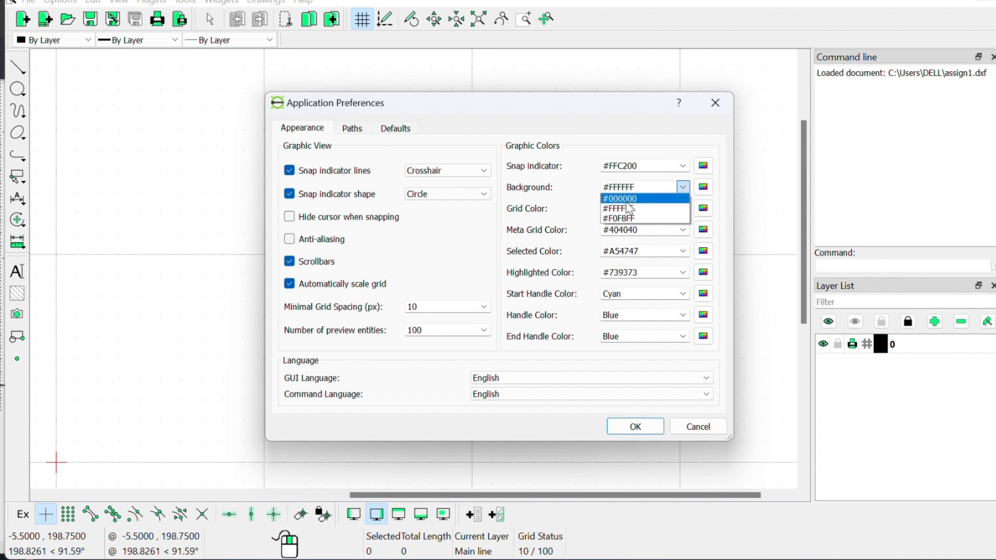
left_click(630, 208)
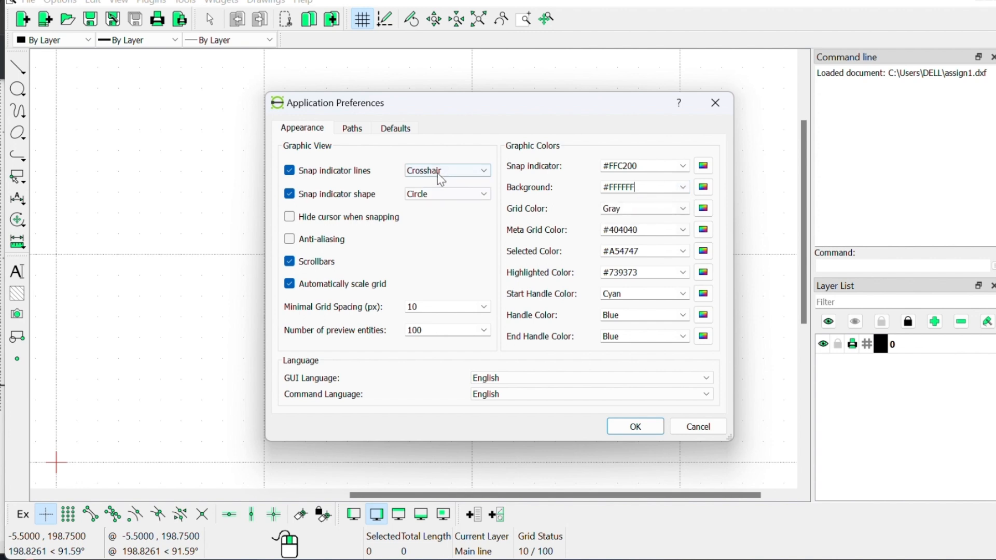
left_click(410, 129)
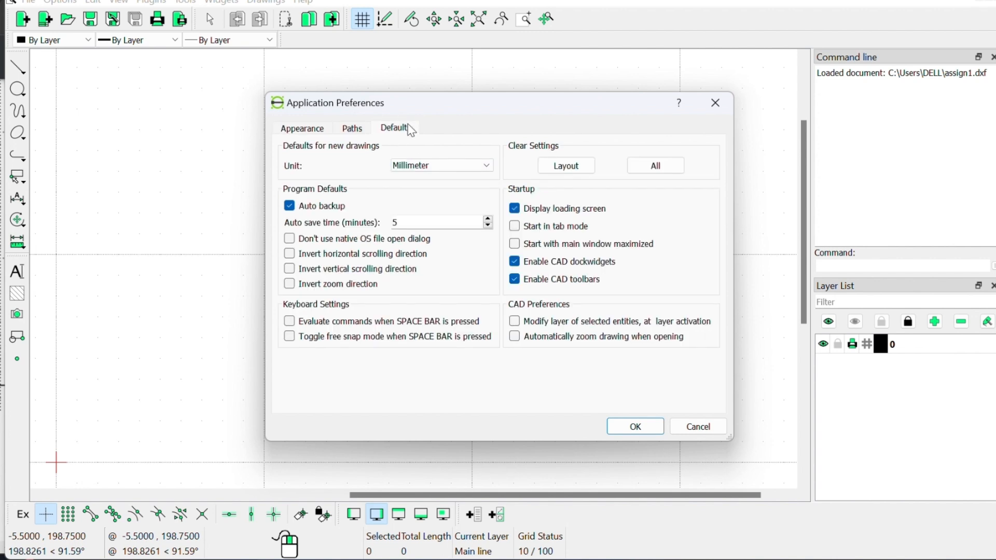
left_click(470, 166)
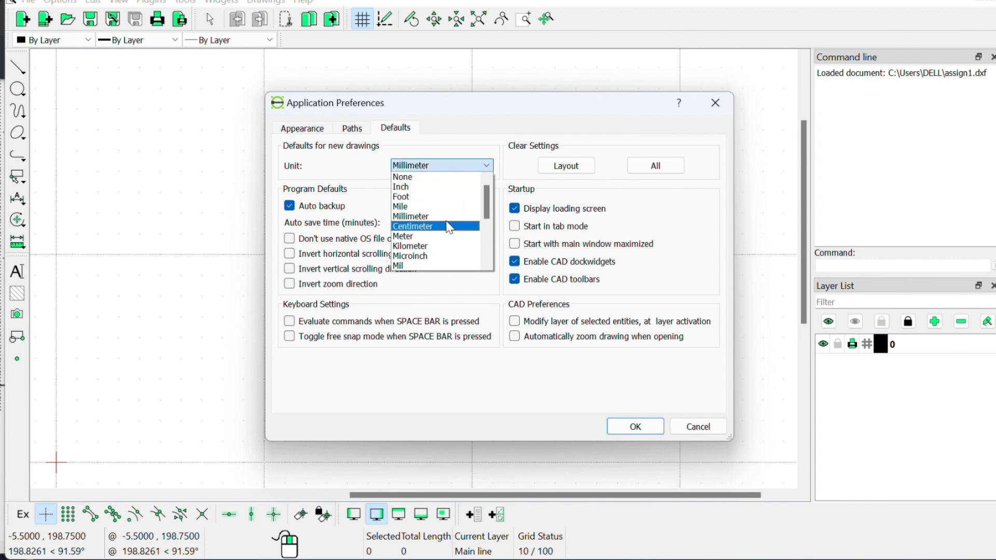
left_click(449, 227)
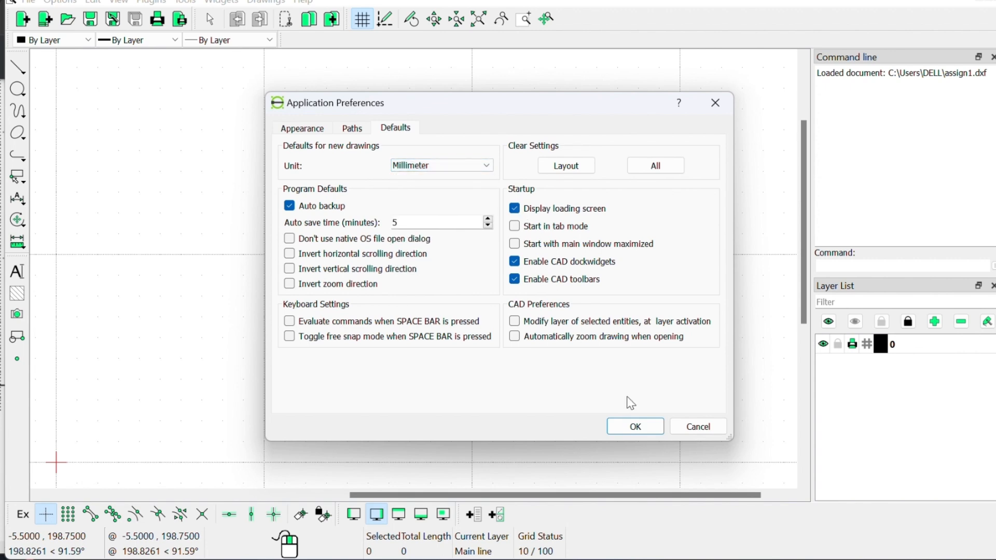
left_click(636, 427)
Step: Check the Widget Options and close them unchanged
left_click(59, 4)
left_click(81, 58)
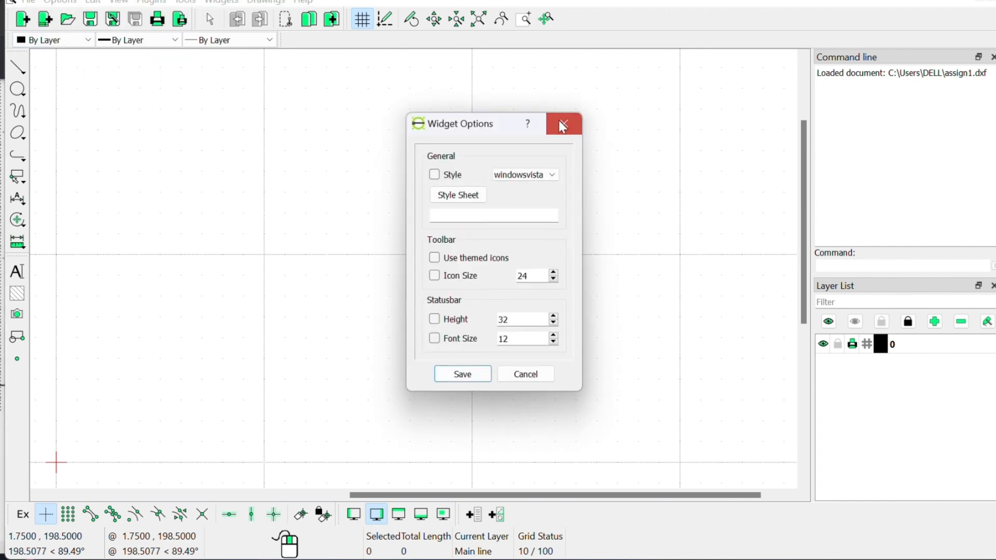
left_click(562, 126)
left_click(58, 4)
Step: On the Drawing Preferences Units page, change Length Precision to 0.00 and confirm
left_click(82, 33)
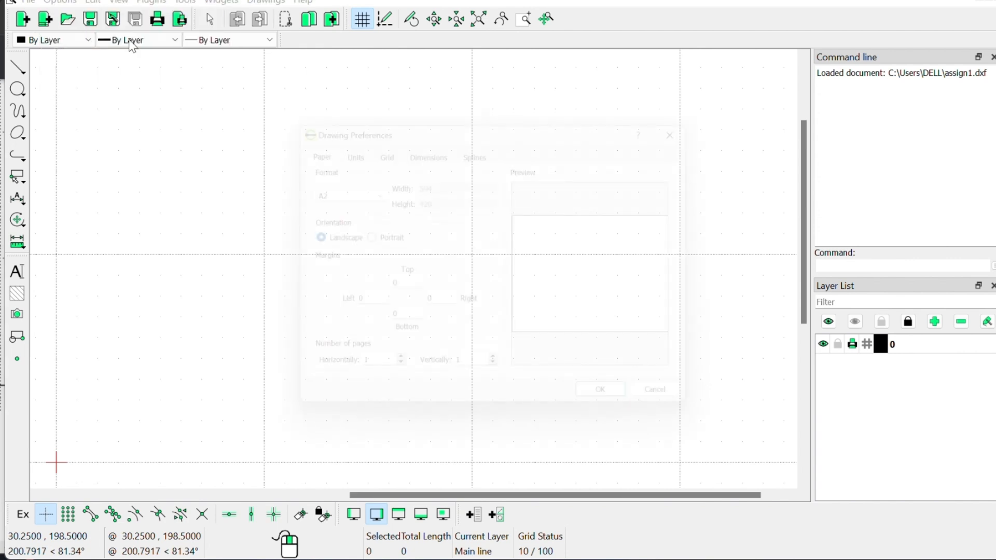
left_click(340, 146)
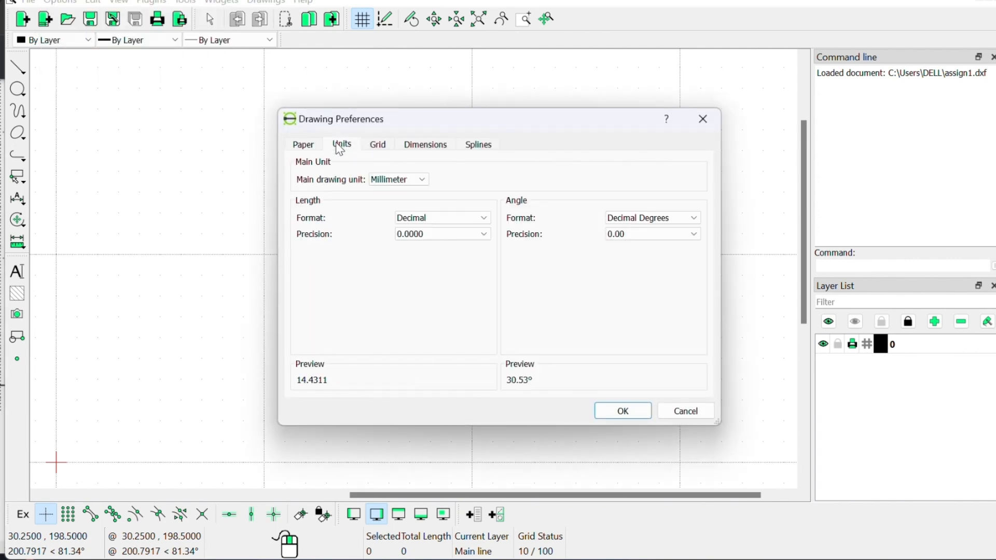
left_click(437, 235)
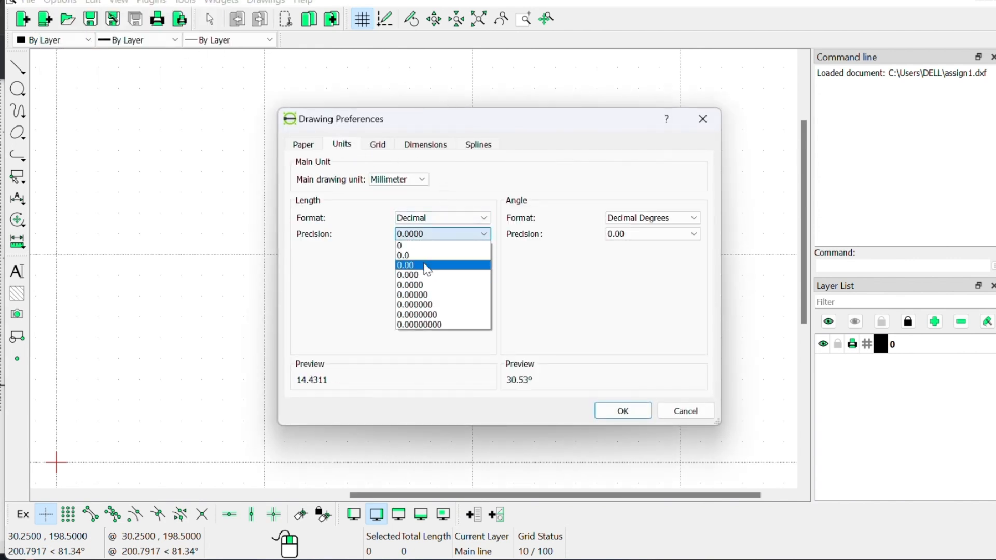
left_click(427, 266)
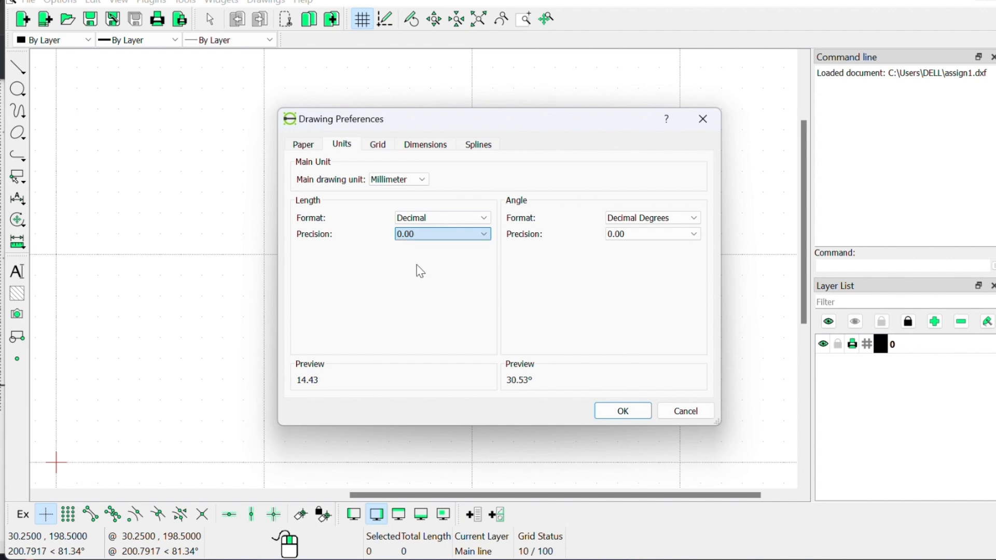
left_click(623, 411)
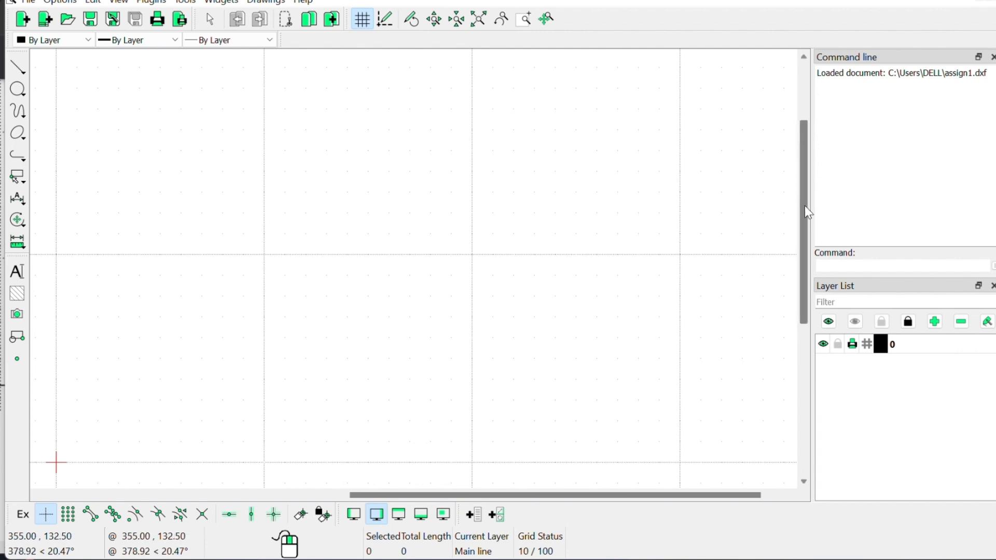
left_click_drag(805, 205, 797, 152)
left_click_drag(617, 495, 527, 520)
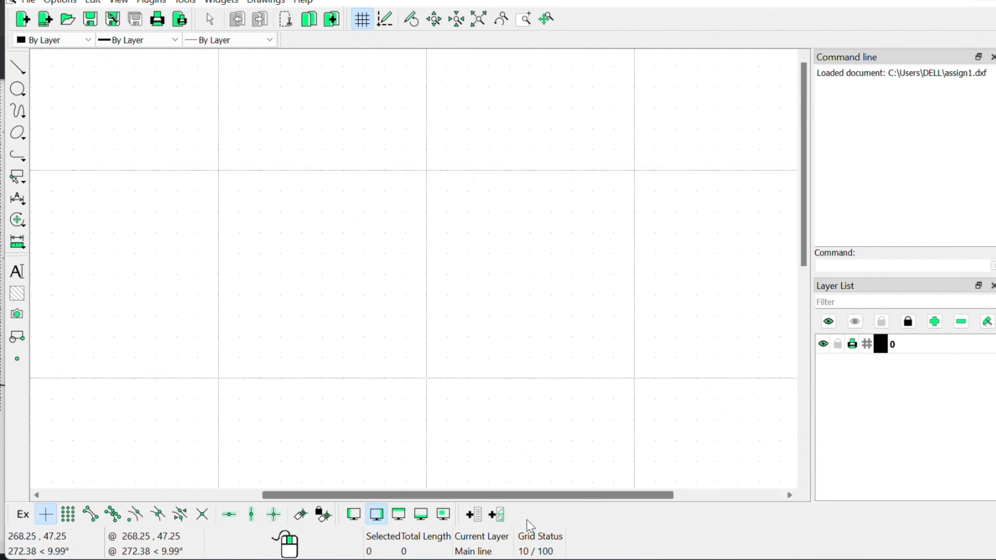
left_click_drag(807, 137, 825, 266)
left_click_drag(592, 496, 403, 514)
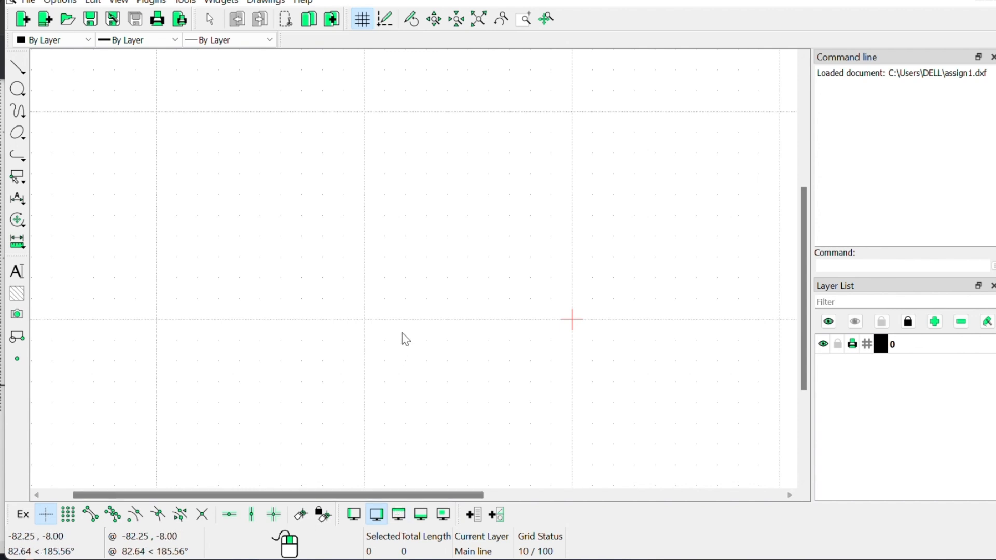
scroll(418, 267, "down", 3)
scroll(421, 267, "down", 3)
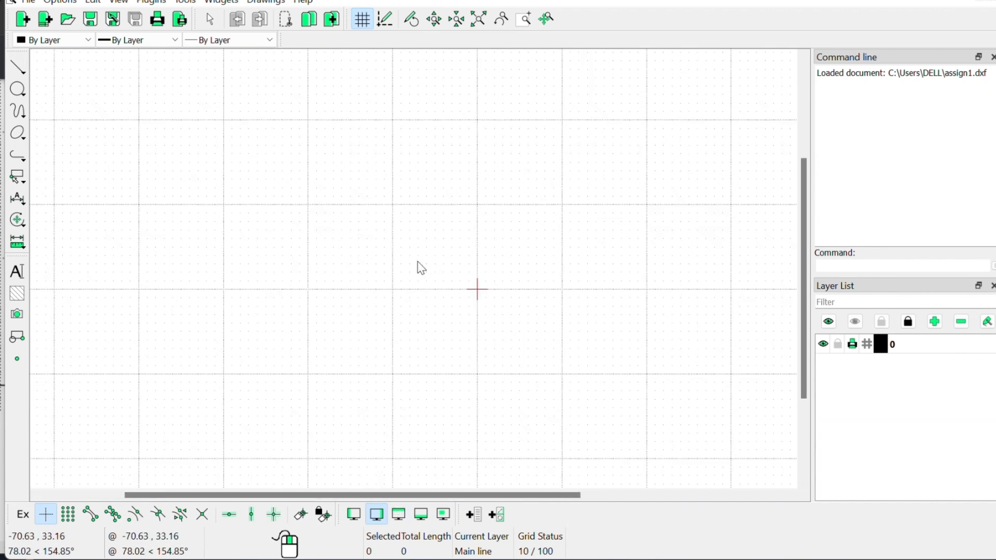
scroll(420, 267, "down", 3)
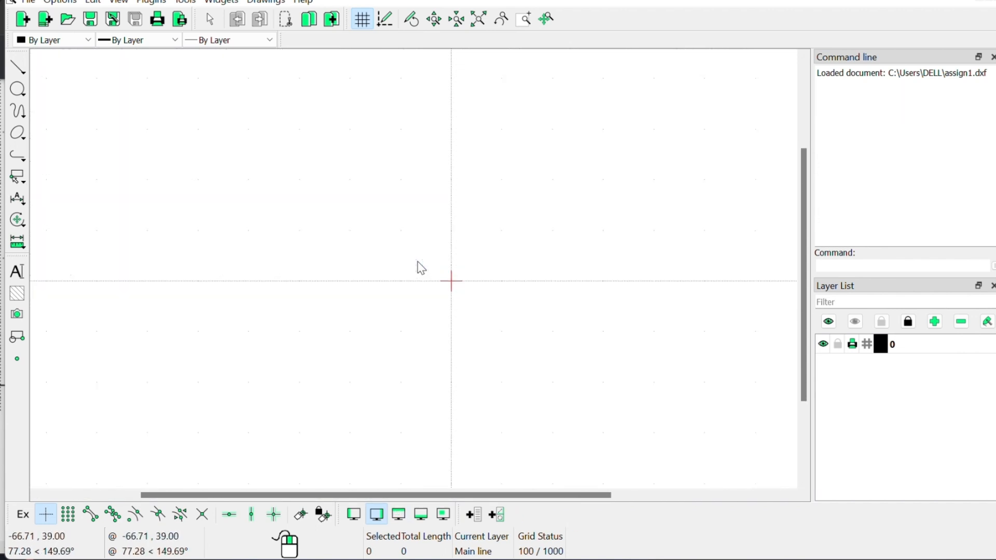
scroll(420, 268, "up", 3)
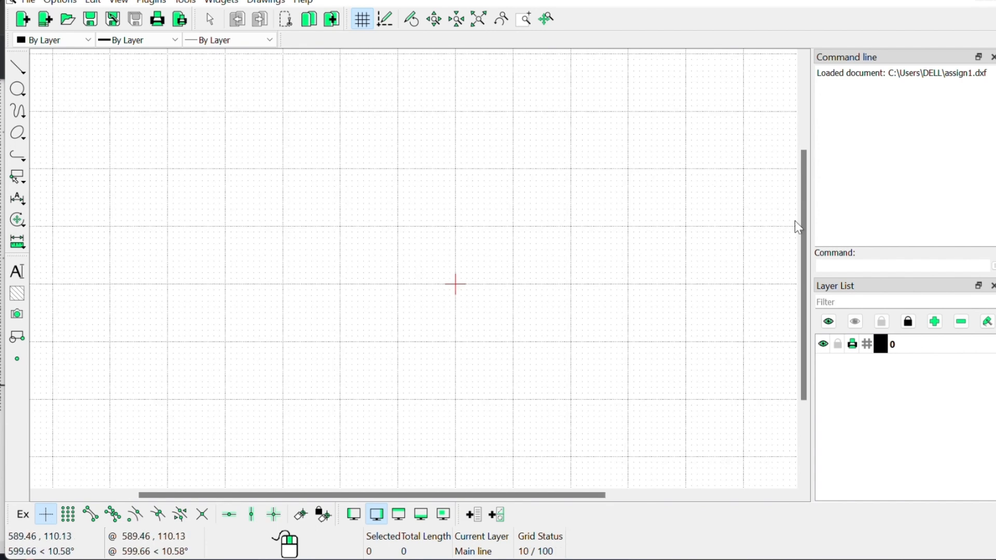
left_click_drag(805, 235, 790, 144)
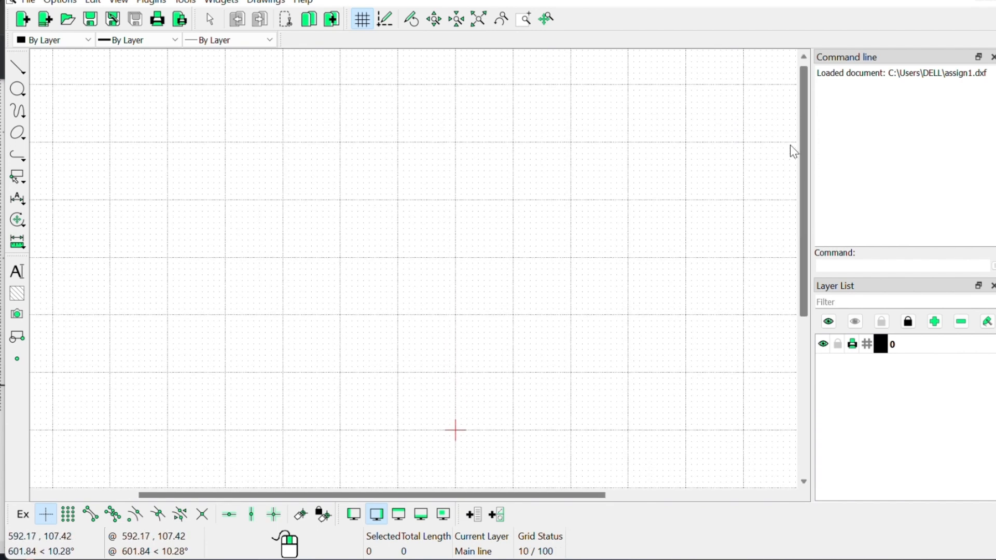
left_click_drag(510, 497, 415, 501)
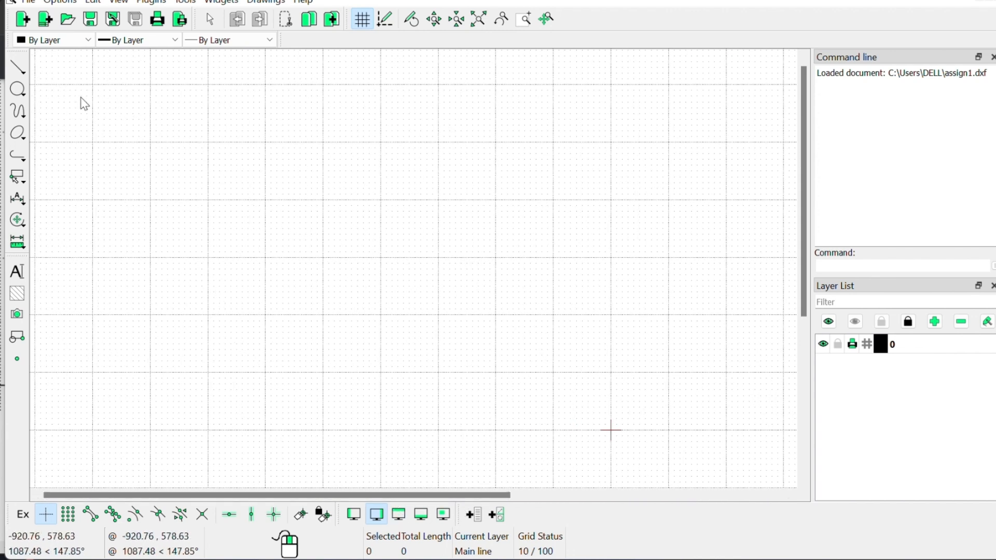
left_click(17, 68)
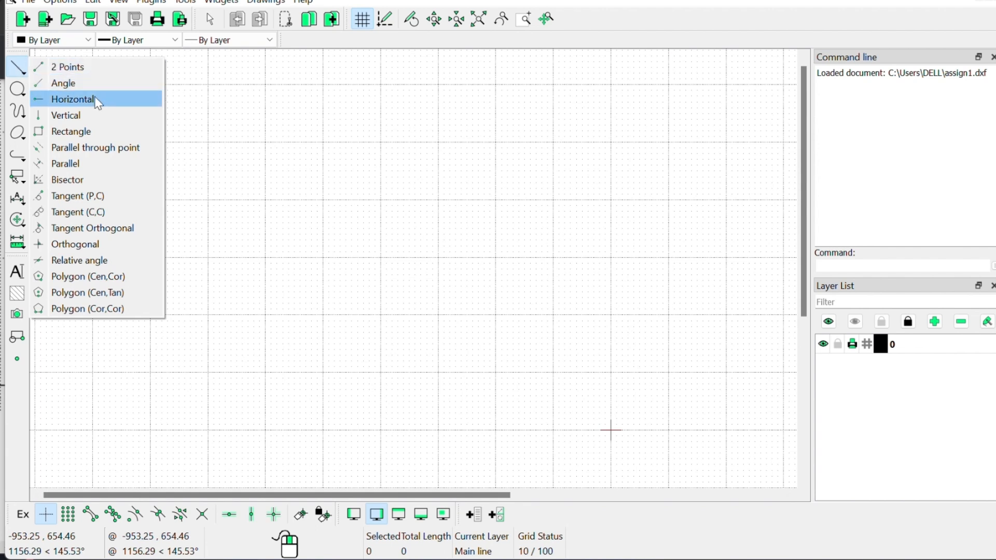
Step: Choose the Rectangle tool from the Line flyout and cancel a trial first corner
left_click(73, 133)
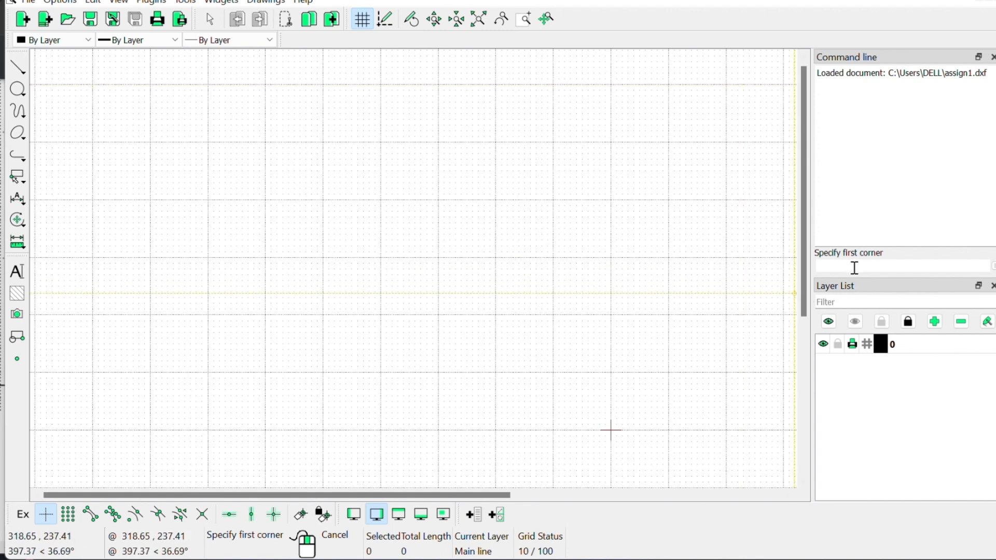
left_click(441, 218)
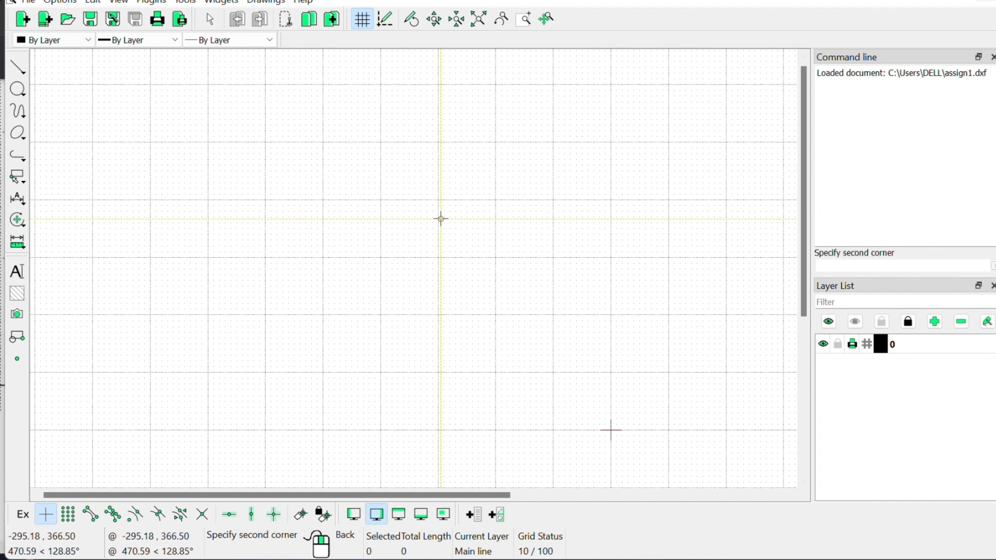
right_click(449, 219)
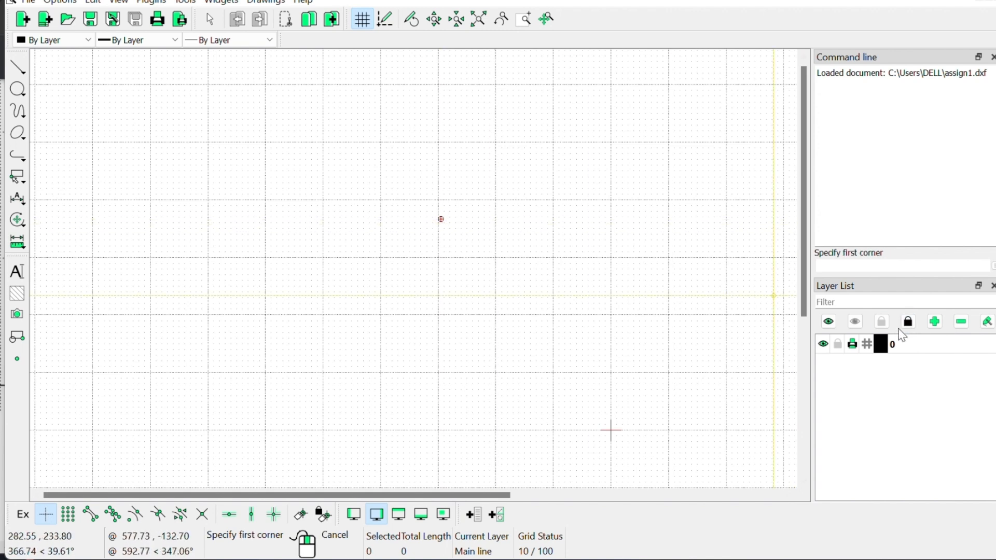
Step: Add a Main Line layer with 0.35mm (ISO) line width
left_click(935, 322)
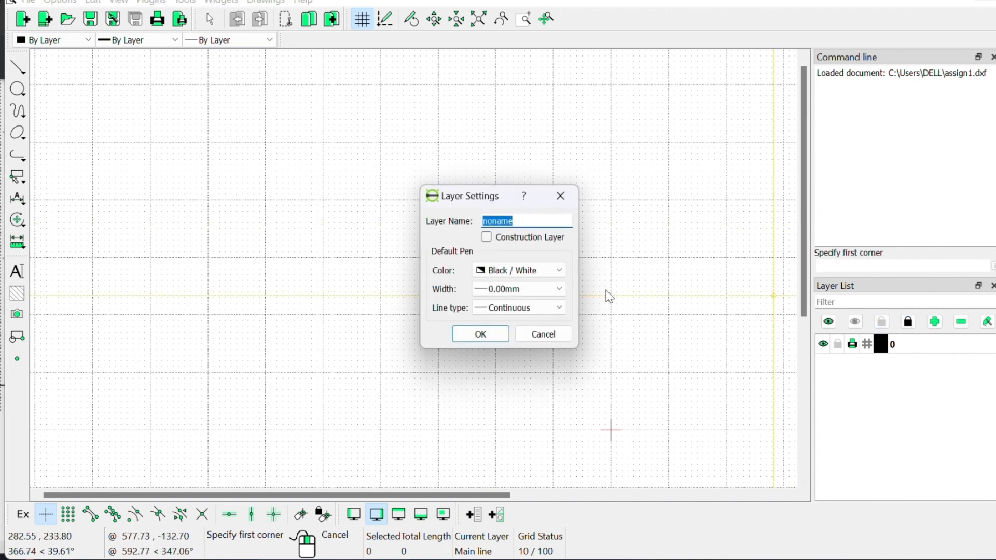
type("Main Li")
left_click(516, 289)
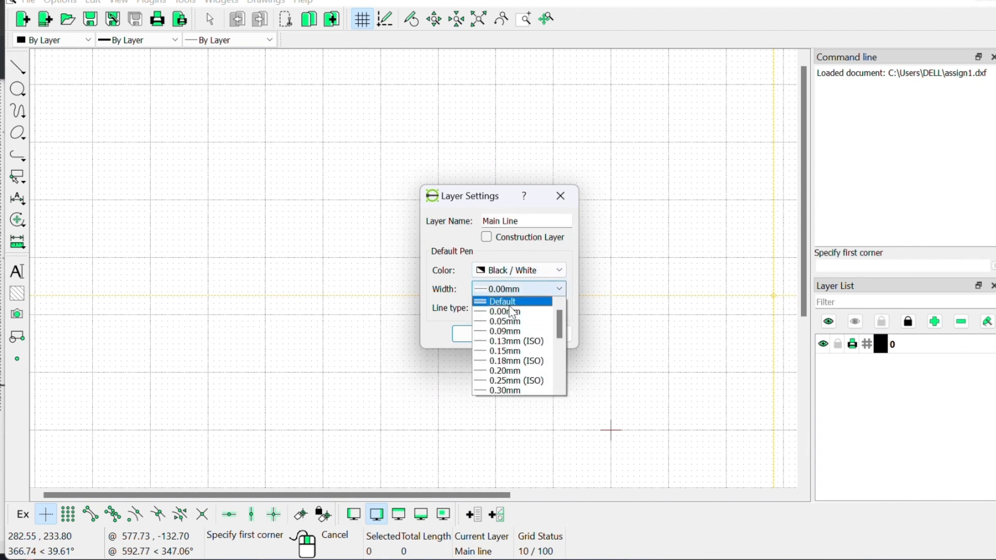
scroll(516, 386, "down", 1)
left_click(516, 372)
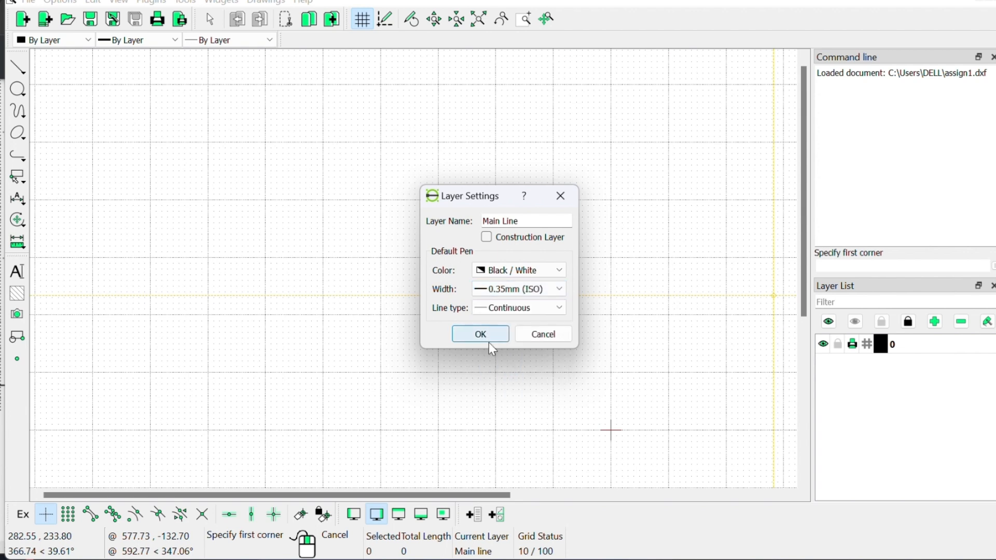
left_click(487, 336)
Step: Add a Dimension Line layer coloured Magenta with 0.25mm (ISO) width
left_click(935, 323)
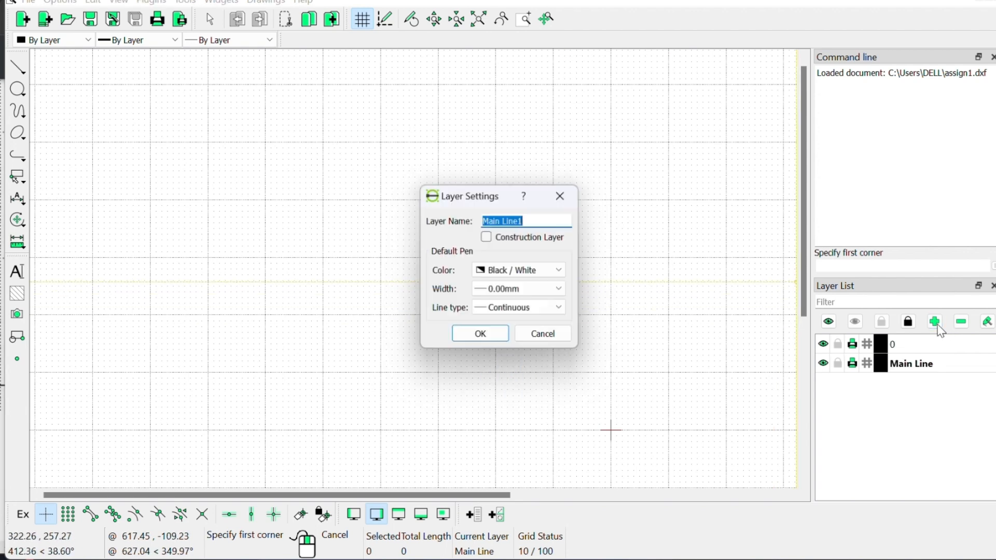
key("alt+Tab")
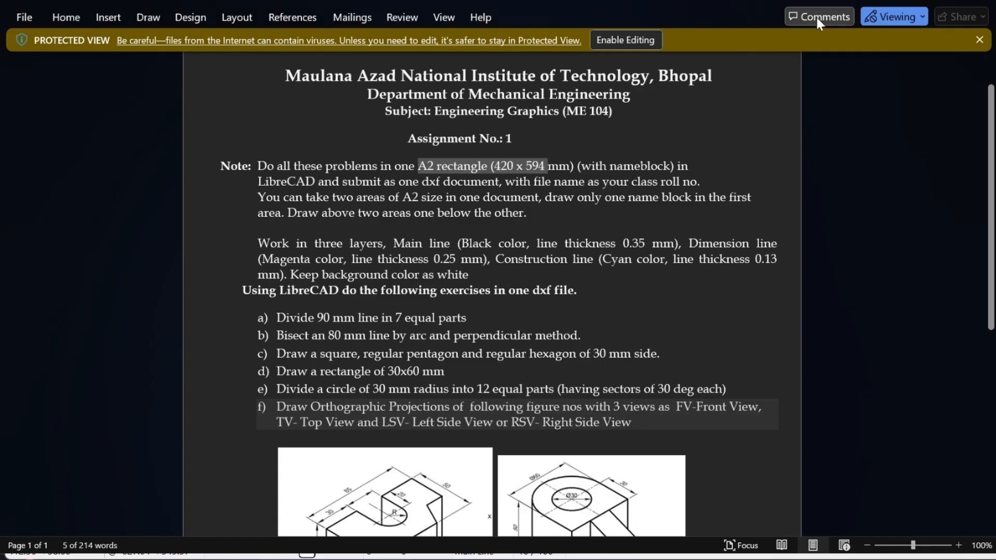
key("alt+Tab")
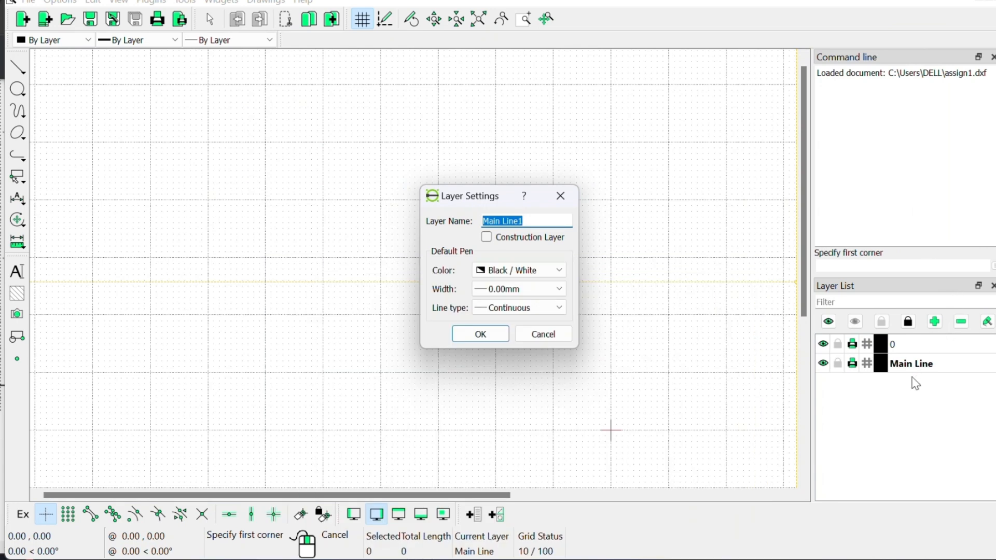
type("Dimension Line")
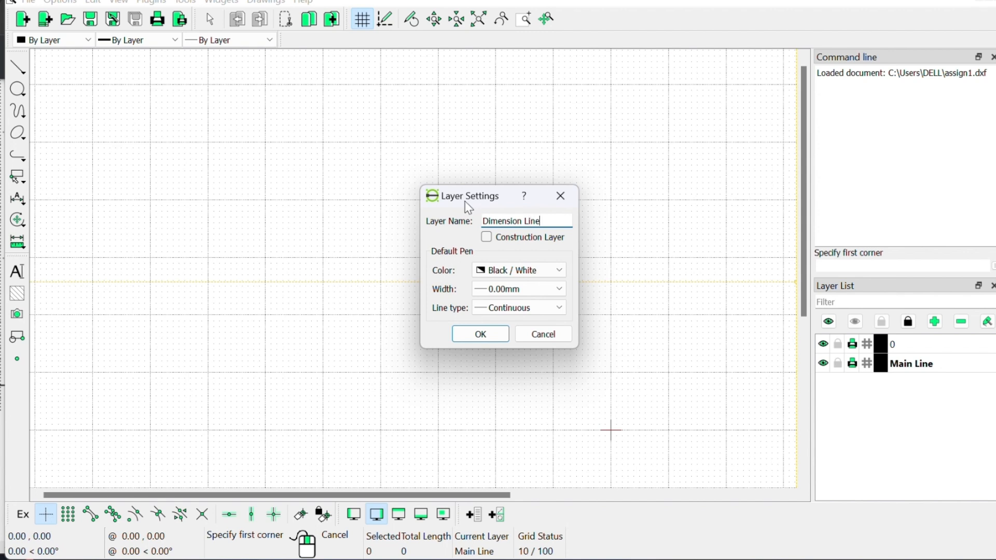
left_click(519, 289)
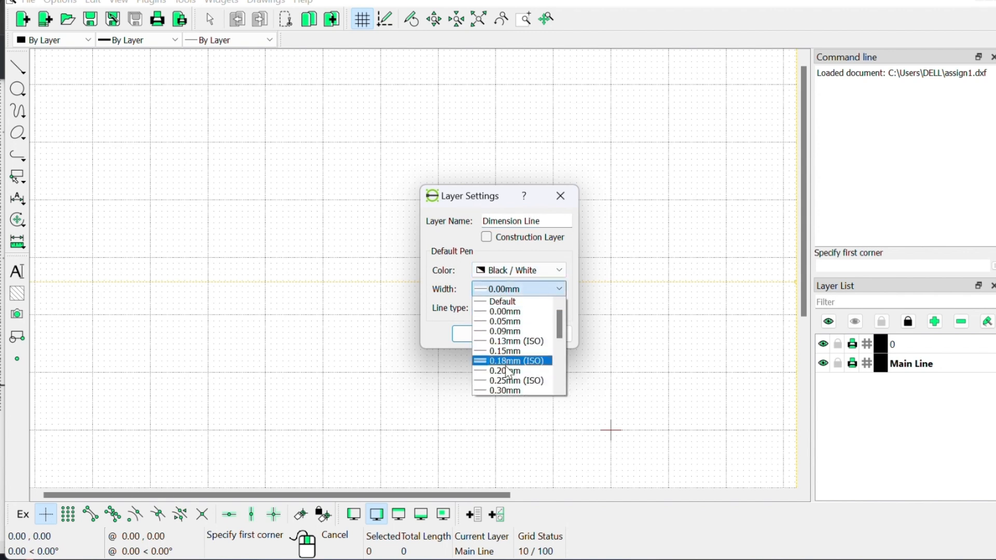
left_click(509, 381)
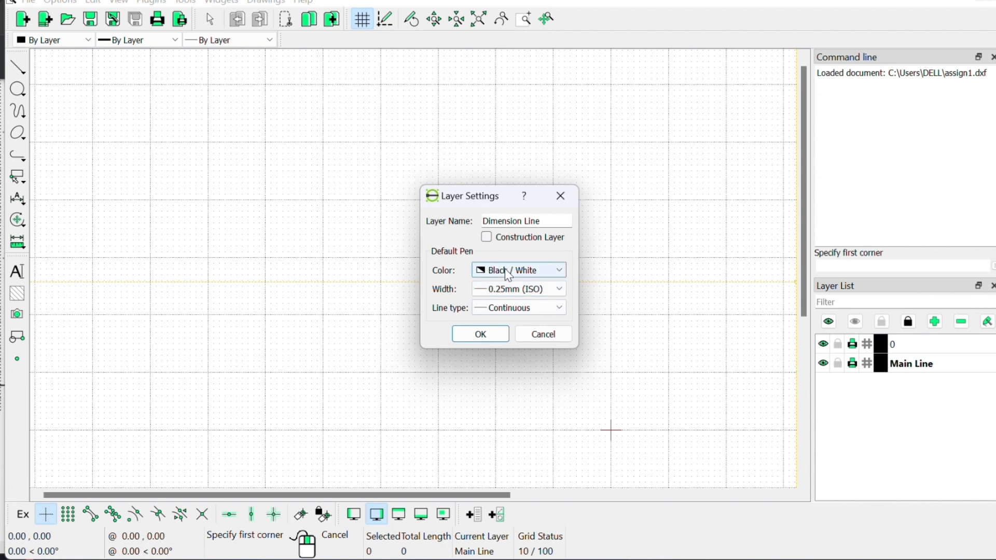
left_click(508, 270)
left_click(506, 350)
left_click(482, 334)
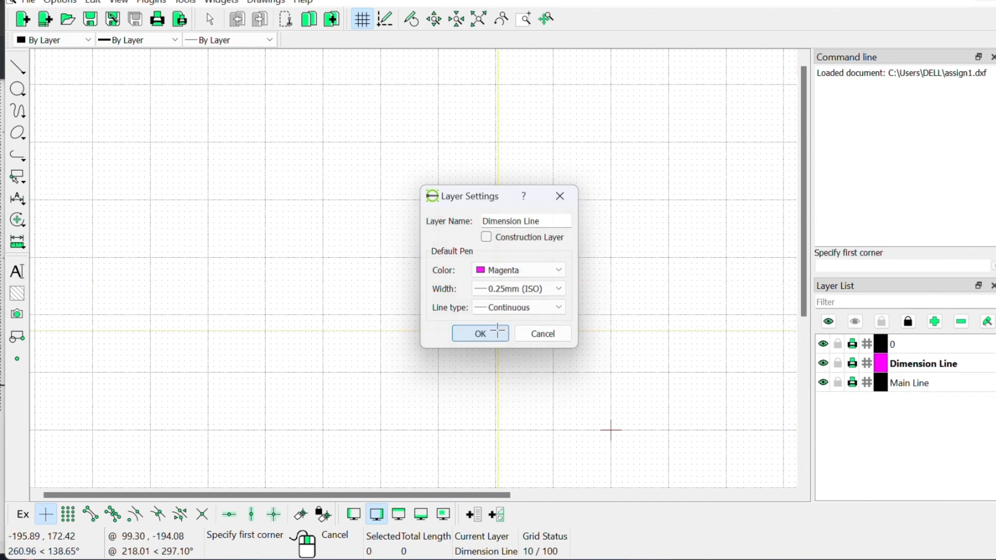
left_click(935, 322)
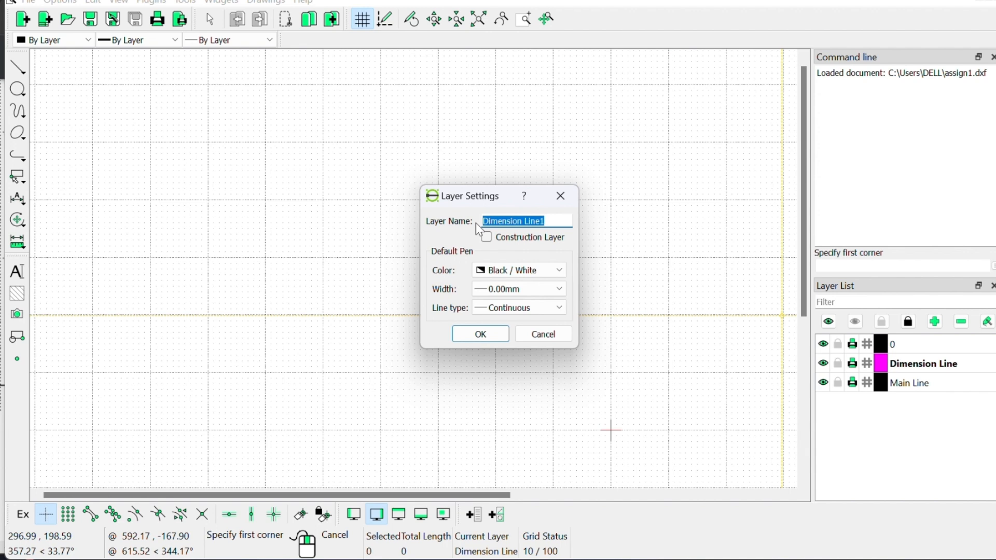
Step: Name the new layer 'Construction Line', colour it Cyan with 0.13mm (ISO) width
type("COnstru")
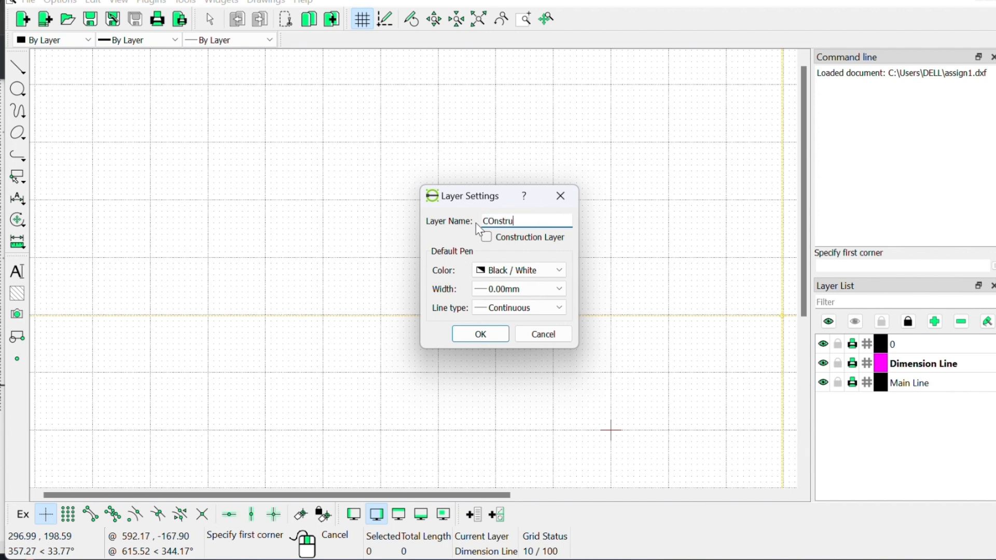
type("ction Line")
key("BackSpace")
type("o")
left_click(555, 272)
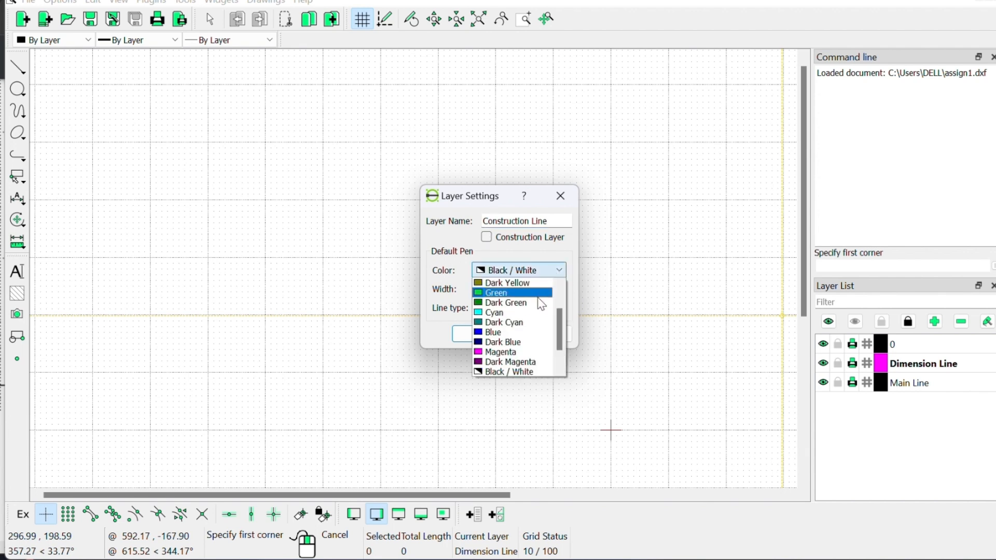
left_click(506, 312)
left_click(511, 294)
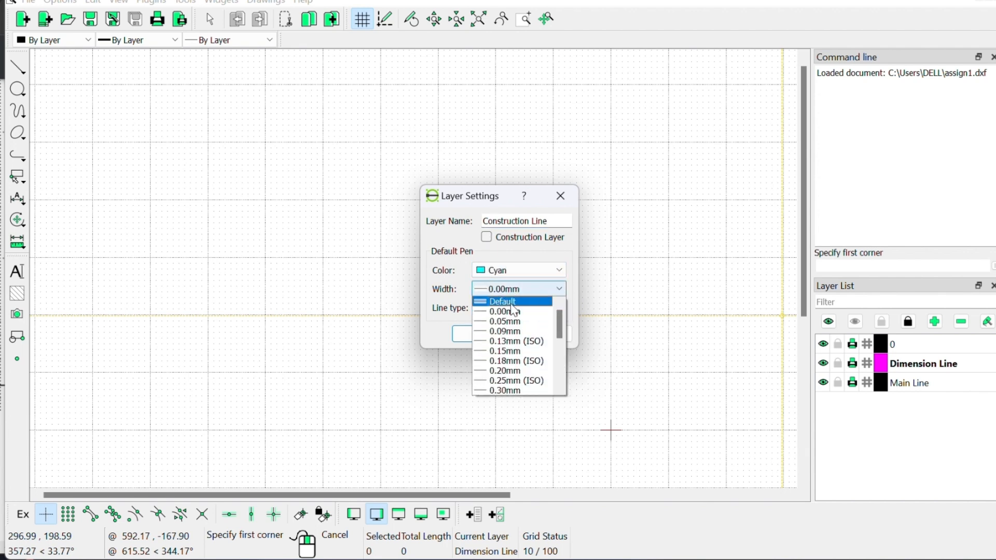
left_click(509, 341)
left_click(480, 336)
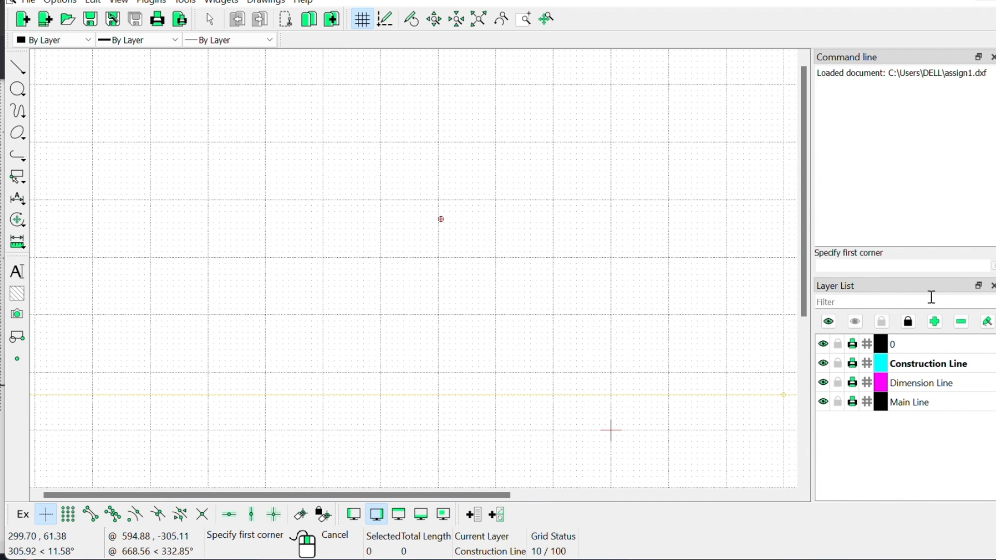
Step: Add a Question Line layer coloured Green with 0.13mm (ISO) width
left_click(934, 322)
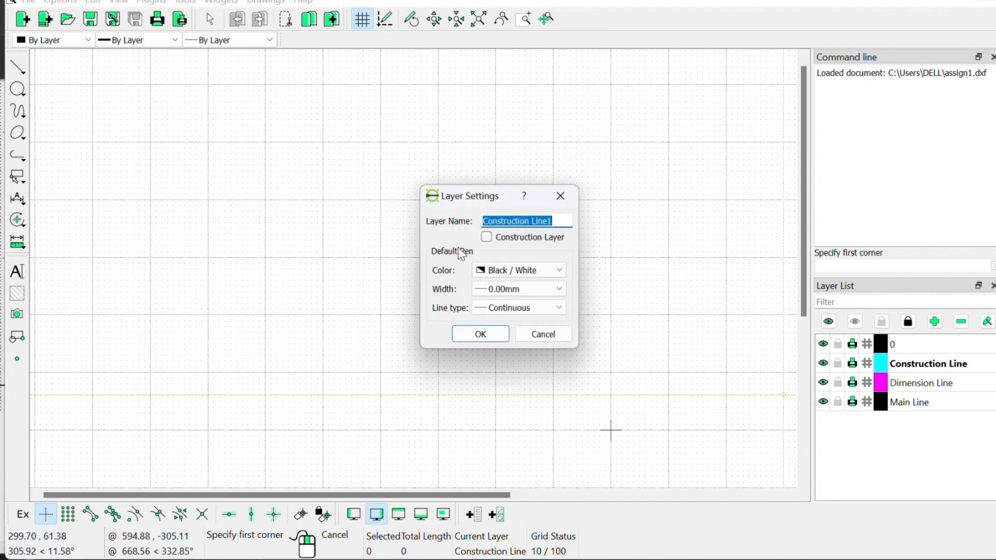
type("Question Line")
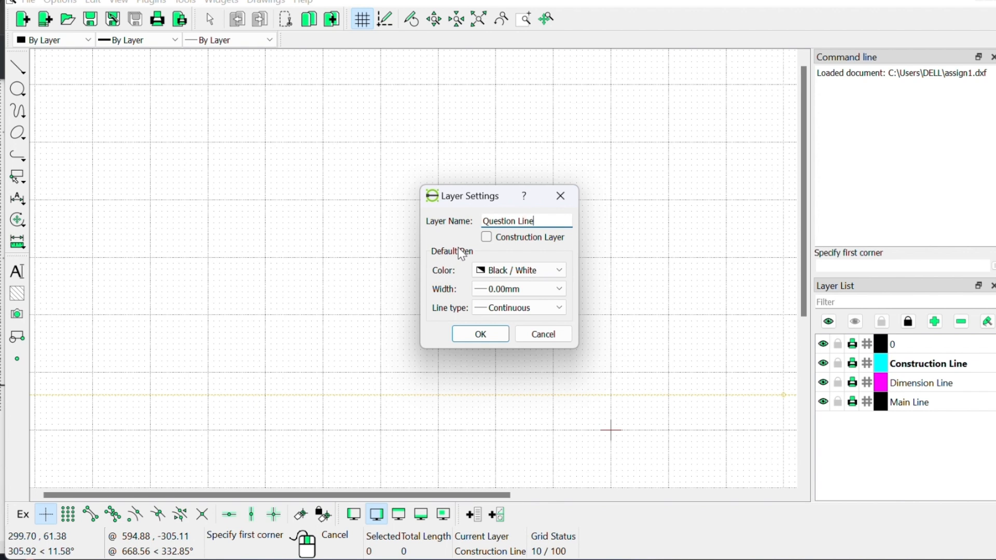
left_click(513, 270)
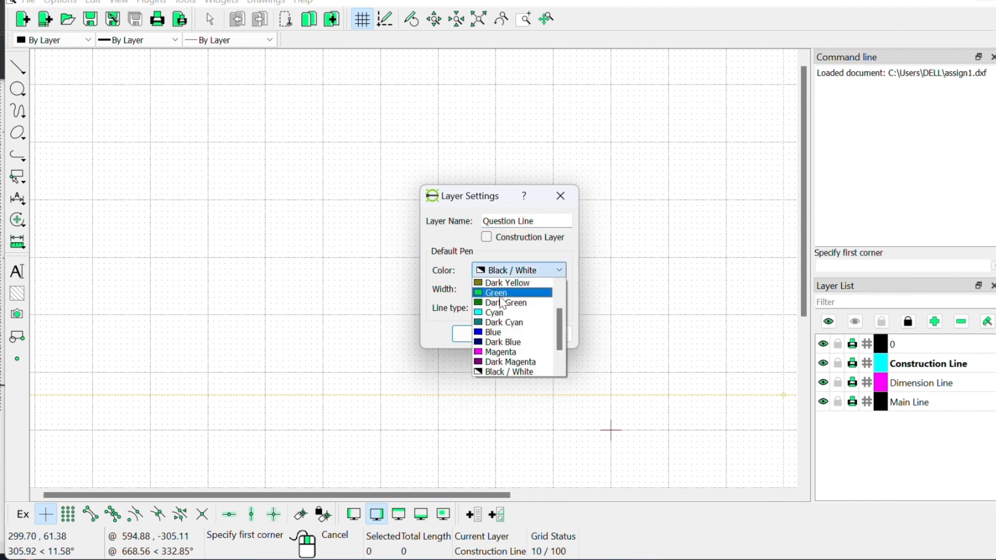
left_click(499, 293)
left_click(500, 286)
left_click(500, 340)
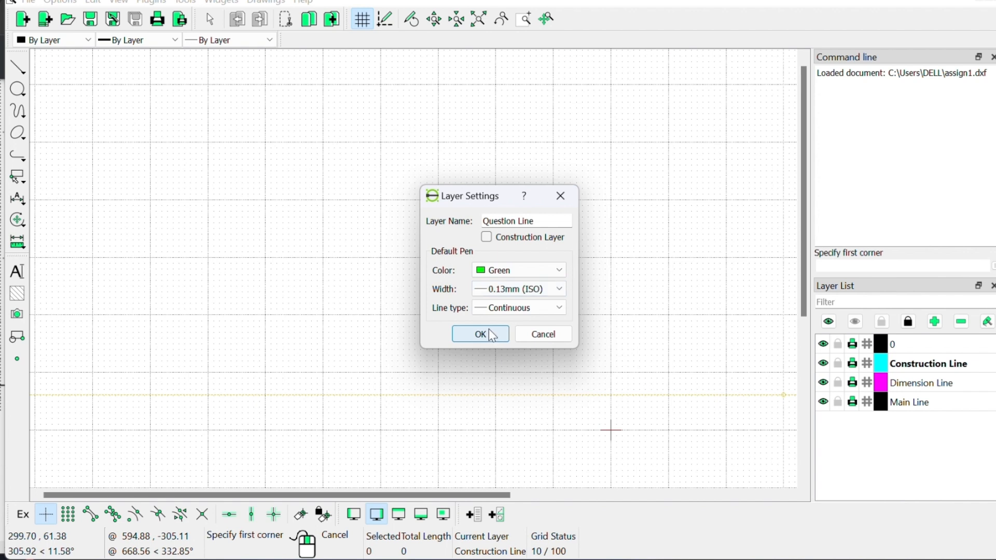
left_click(490, 333)
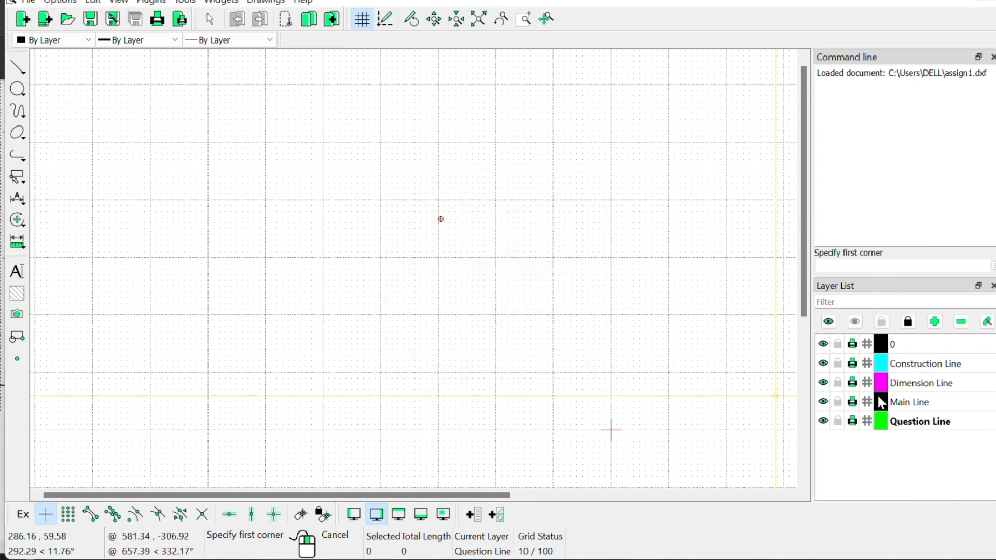
left_click(909, 345)
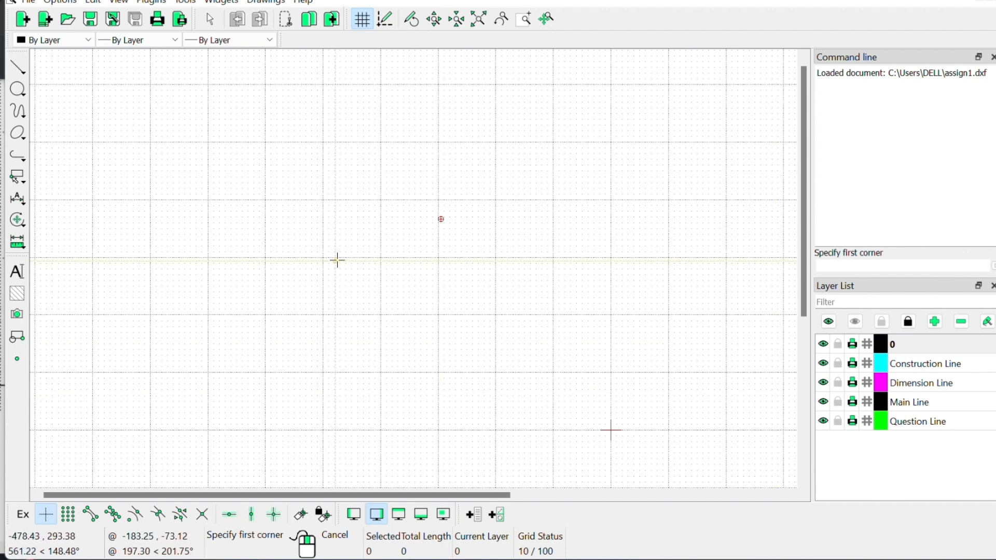
left_click(826, 264)
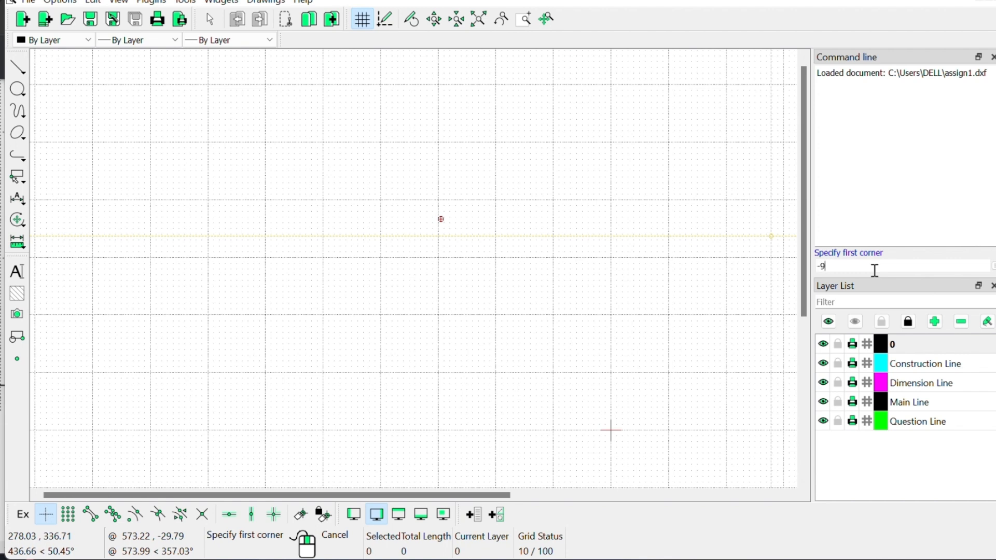
type(",6")
key("Return")
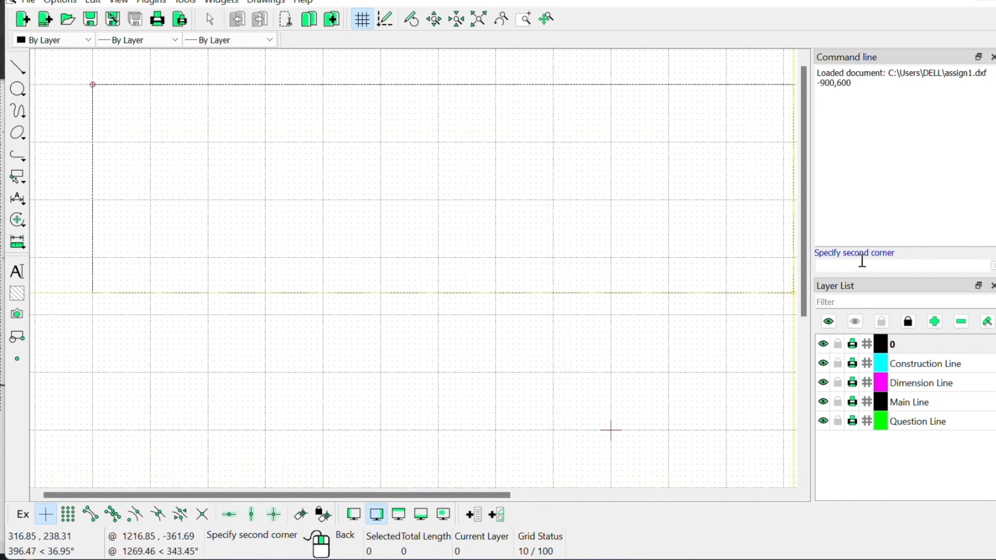
type("@420,594")
key("Return")
key("alt+Tab")
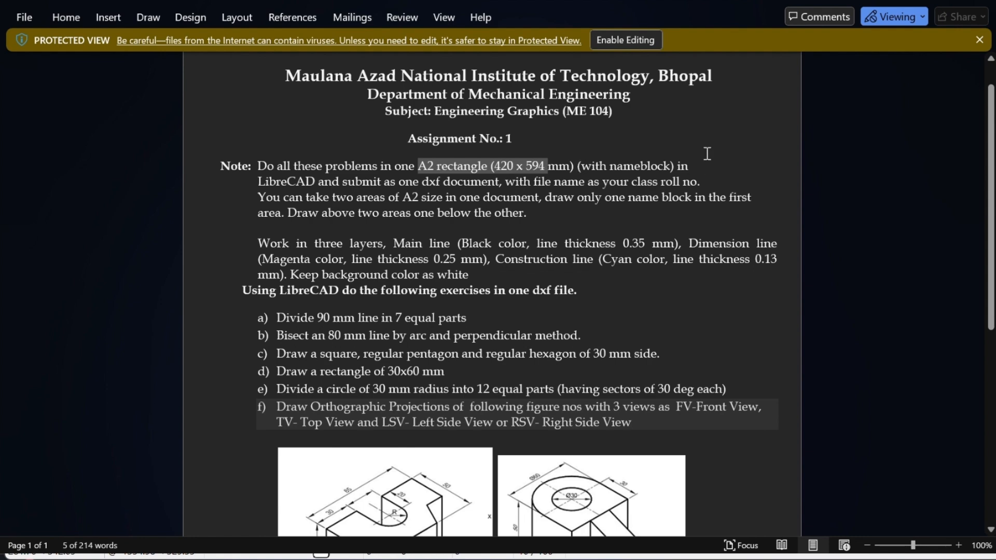
left_click(889, 2)
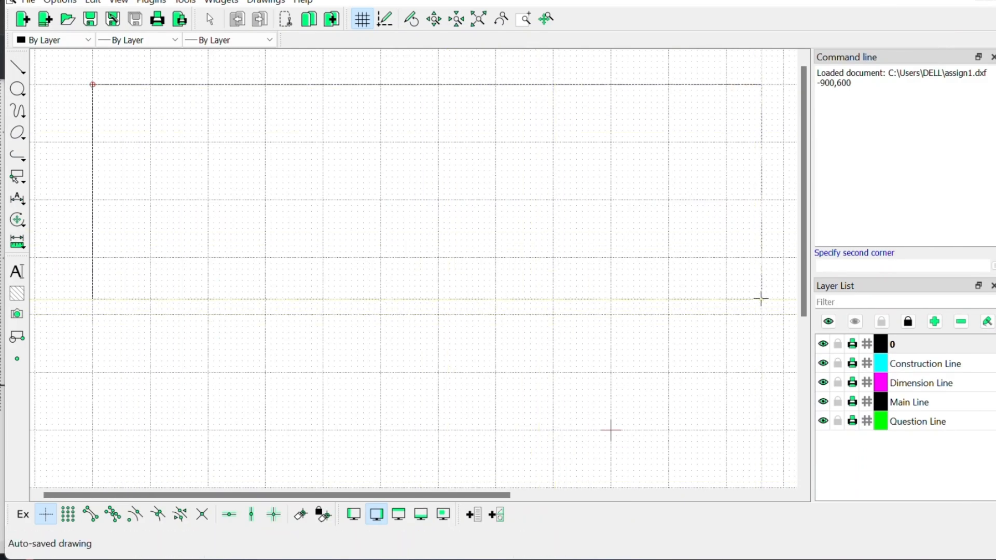
type("@420,594")
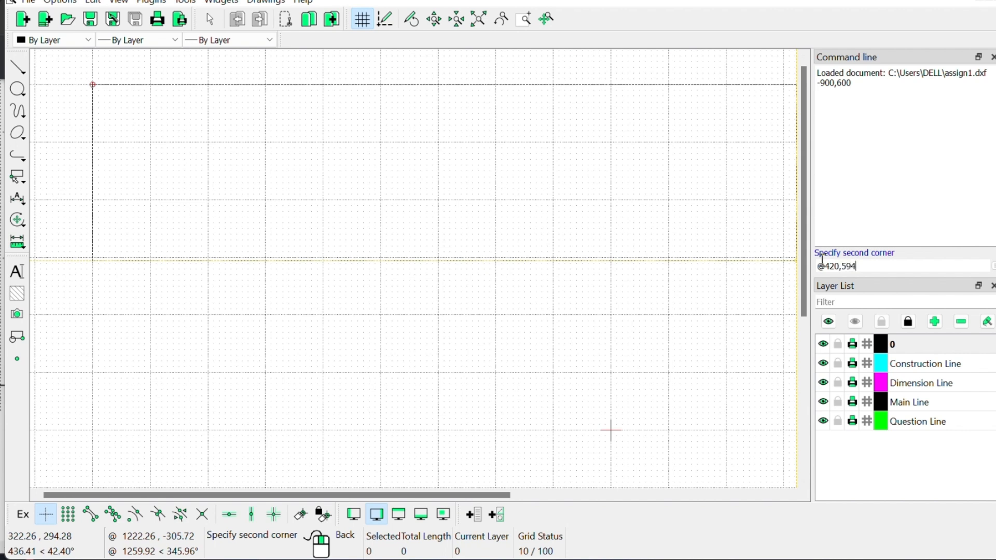
key("Return")
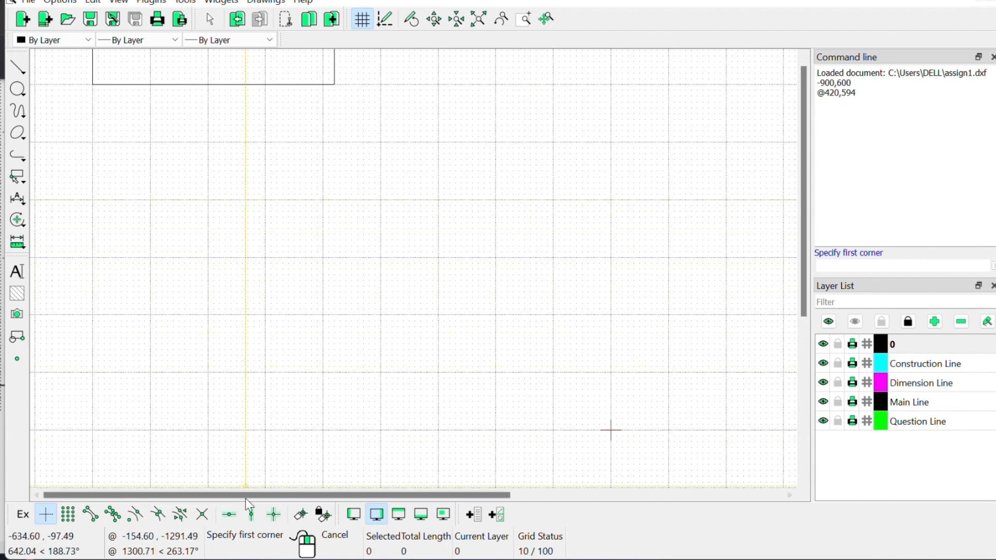
scroll(192, 82, "up", 5)
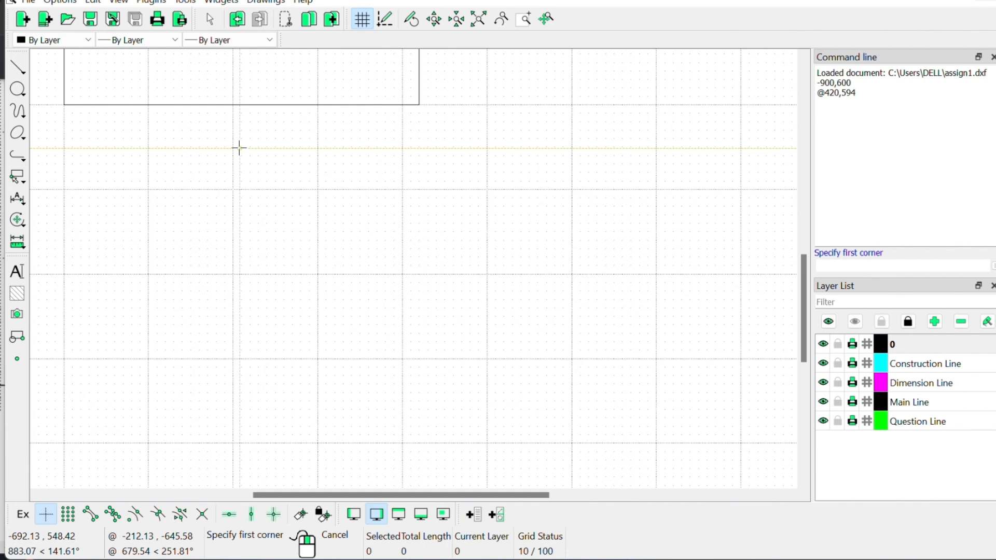
left_click_drag(803, 324, 779, 175)
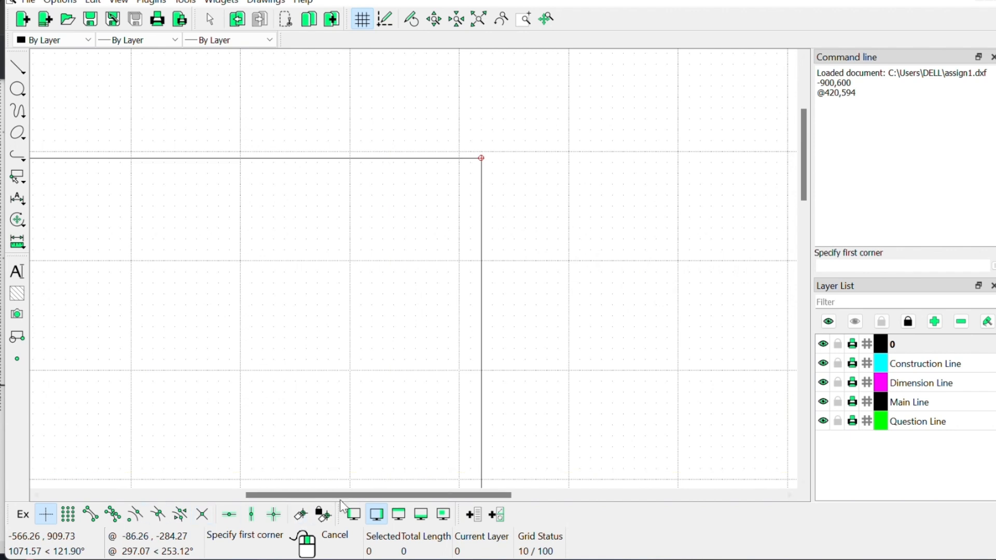
left_click_drag(357, 496, 257, 496)
left_click_drag(800, 151, 809, 222)
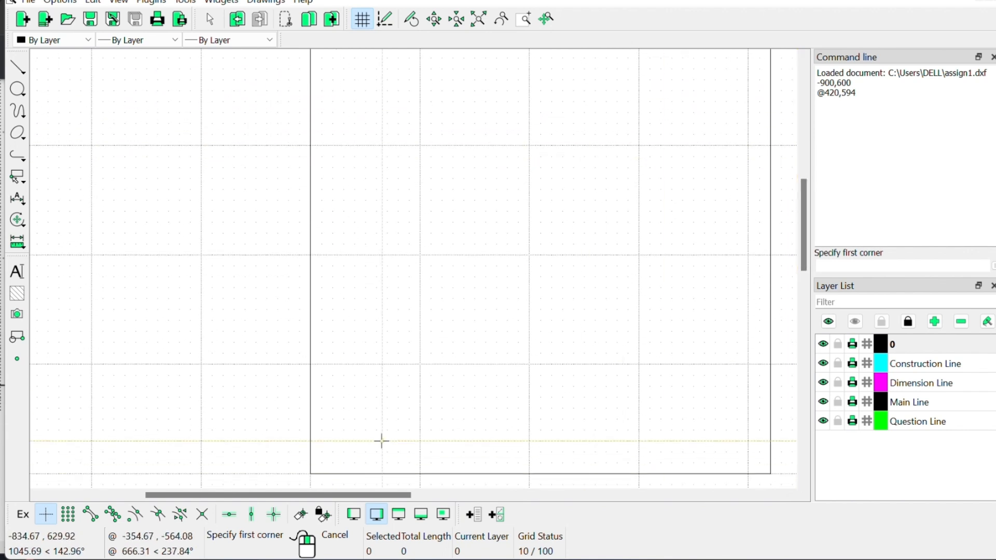
left_click_drag(362, 497, 379, 496)
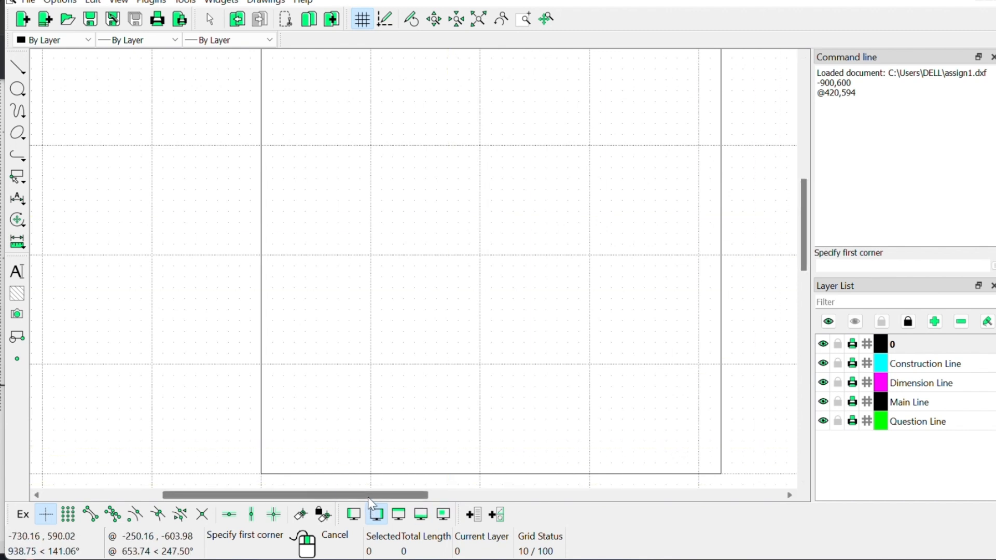
left_click_drag(370, 497, 473, 515)
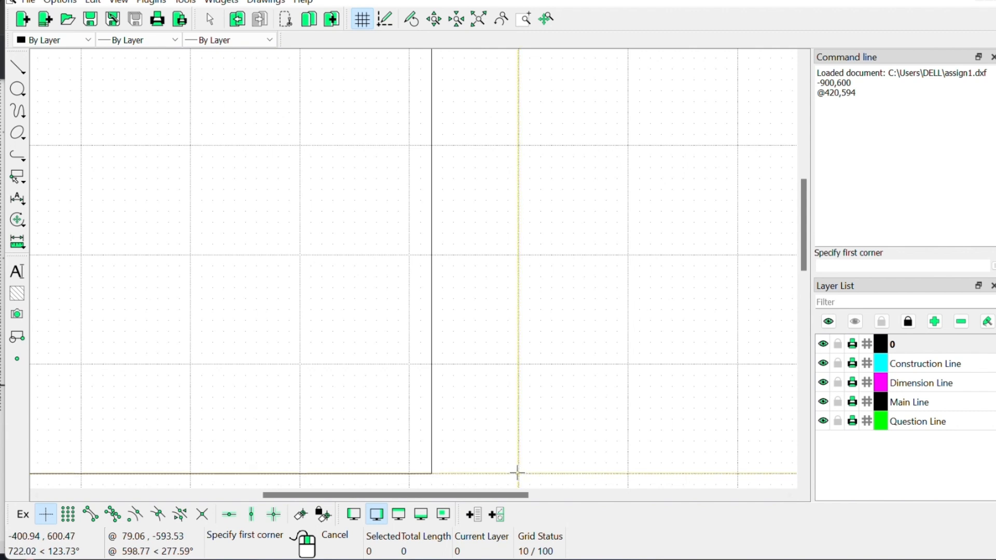
left_click(829, 267)
type("-100,600")
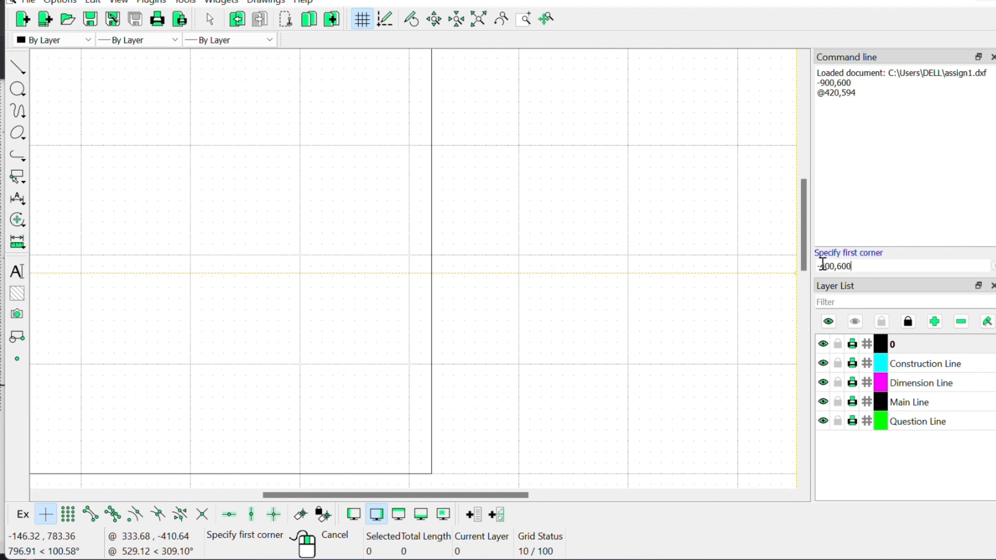
key("Return")
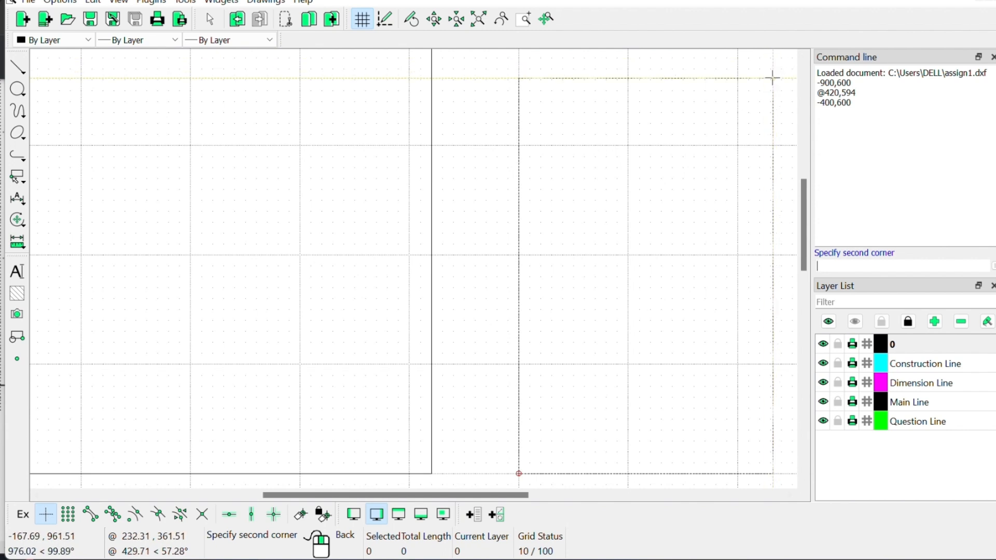
left_click(854, 268)
type("@")
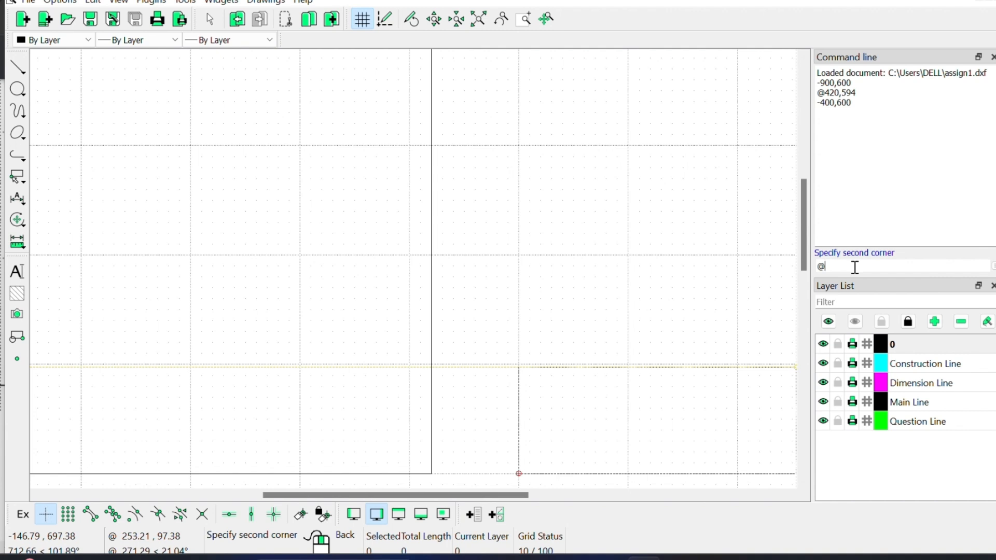
type("420,-594")
key("Return")
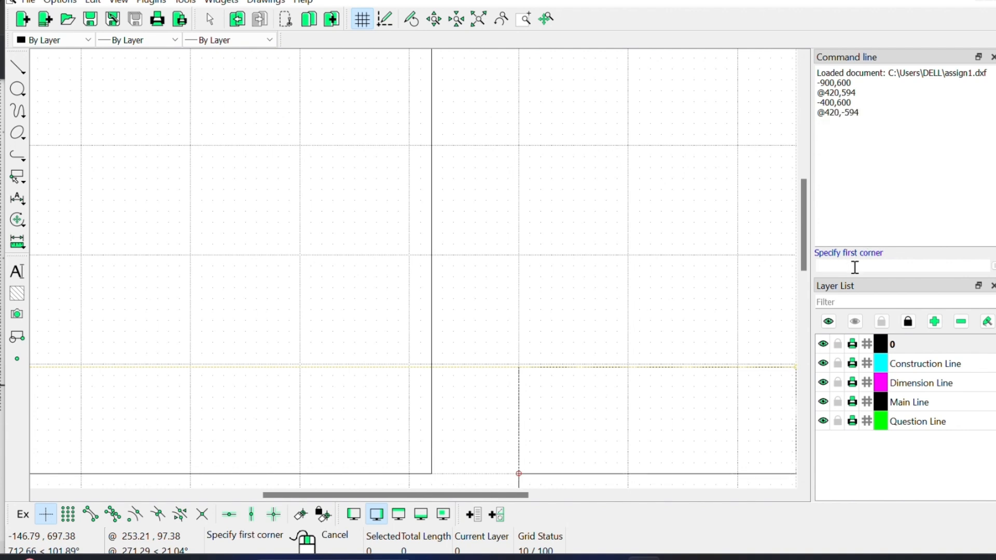
Step: End the rectangle command and begin window-selecting the second rectangle's lines
left_click_drag(801, 231, 804, 315)
mouse_move(420, 496)
left_mouse_down()
mouse_move(384, 499)
mouse_move(510, 504)
left_mouse_up()
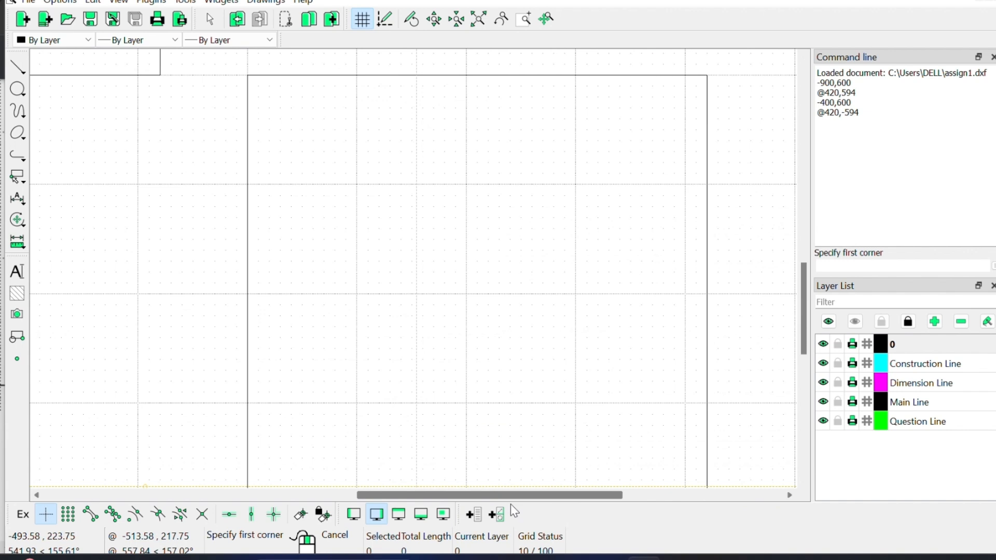
right_click(506, 354)
right_click(507, 306)
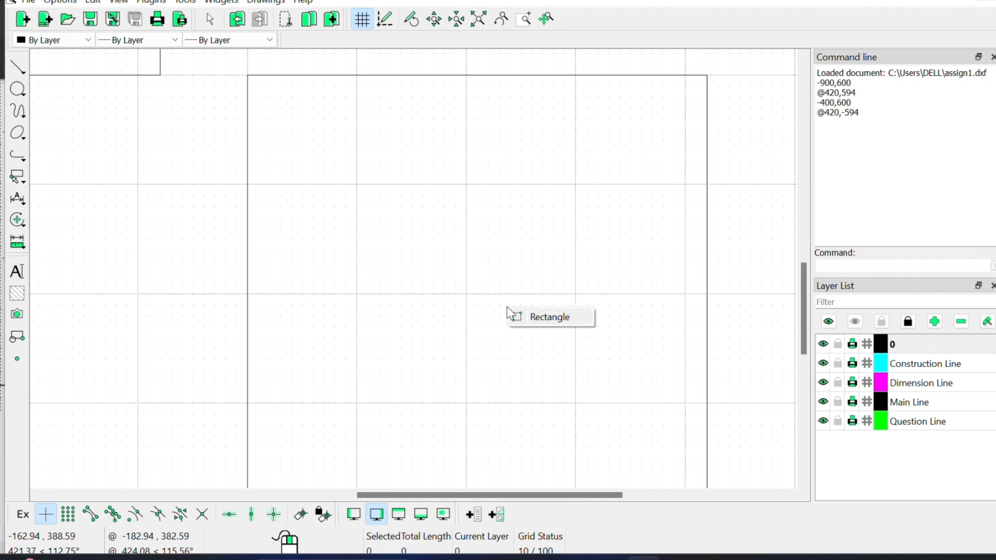
left_click(513, 316)
left_click(355, 316)
left_click_drag(254, 316, 441, 275)
left_click_drag(432, 140, 164, 396)
Step: Select all five lines of the second rectangle from -400,600 and delete them
left_click_drag(355, 223, 128, 465)
left_click_drag(195, 232, 421, 443)
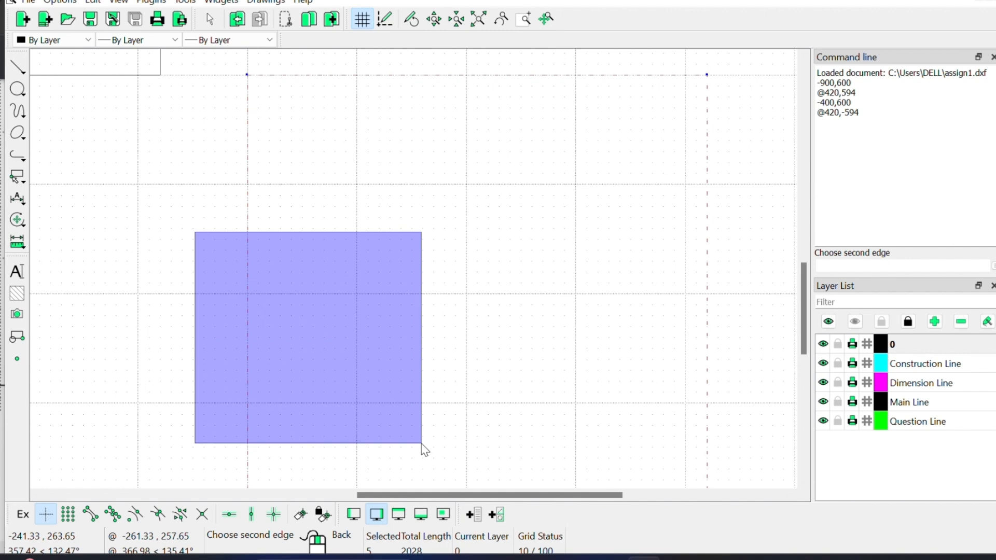
left_click_drag(464, 351, 353, 272)
left_click_drag(220, 180, 322, 365)
left_click_drag(308, 149, 73, 399)
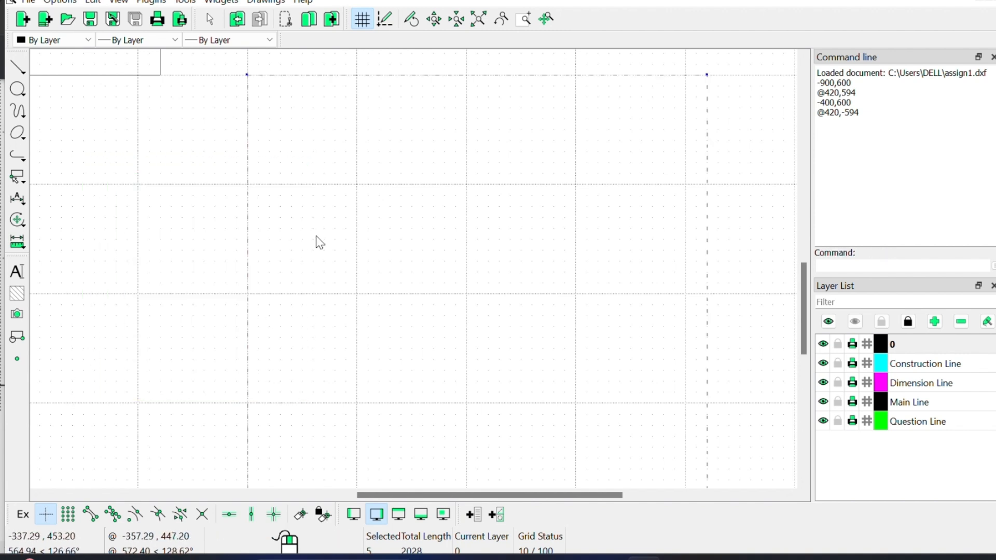
key("Delete")
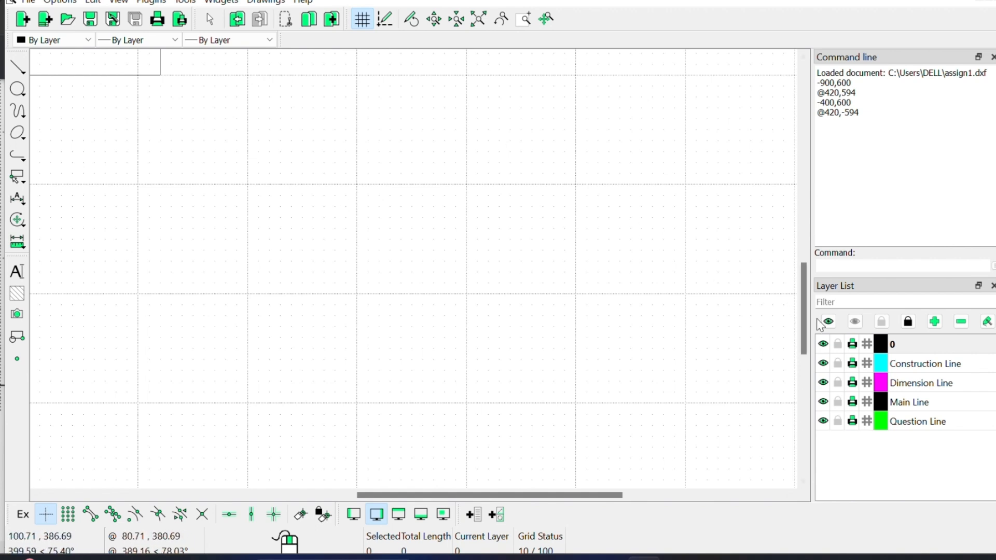
left_click_drag(803, 322, 803, 242)
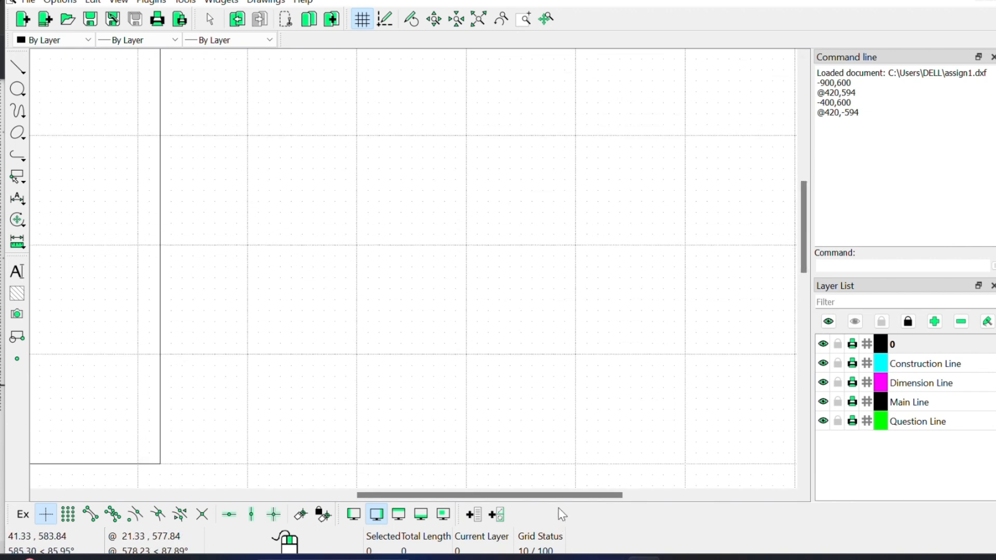
left_click_drag(554, 495, 361, 496)
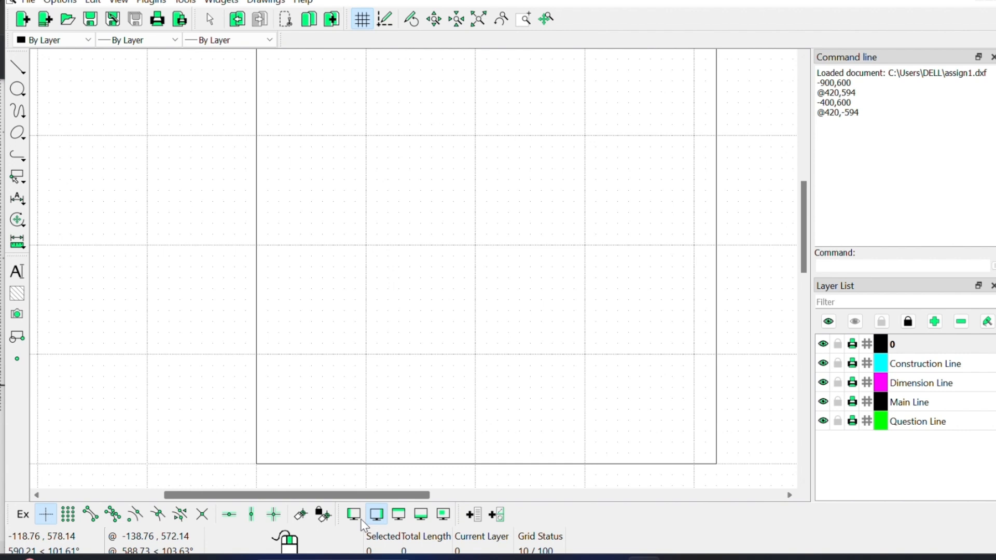
left_click_drag(803, 254, 802, 186)
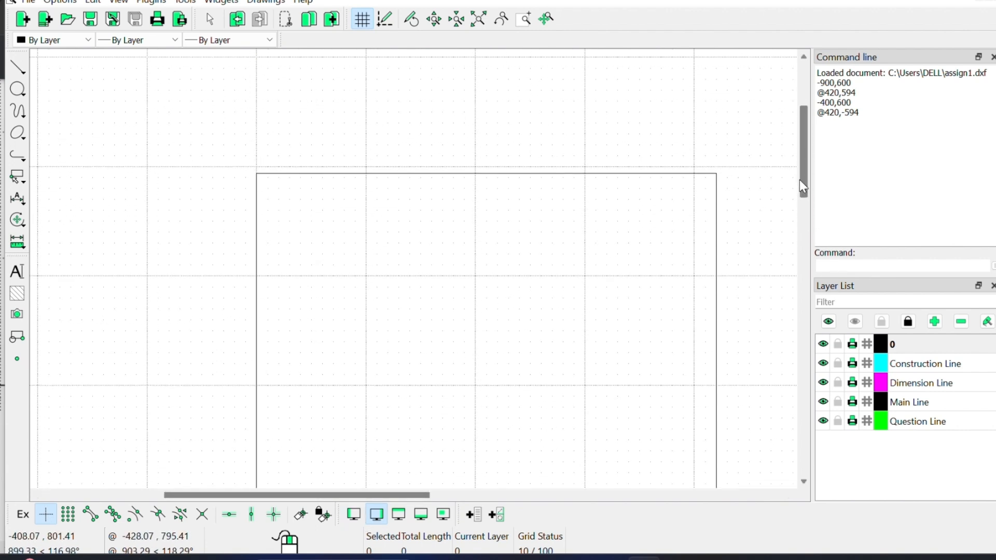
Step: Read the Word brief's layer rules, Note and 'Divide 90 mm line in 7 equal parts' task, then return to LibreCAD
left_click(575, 559)
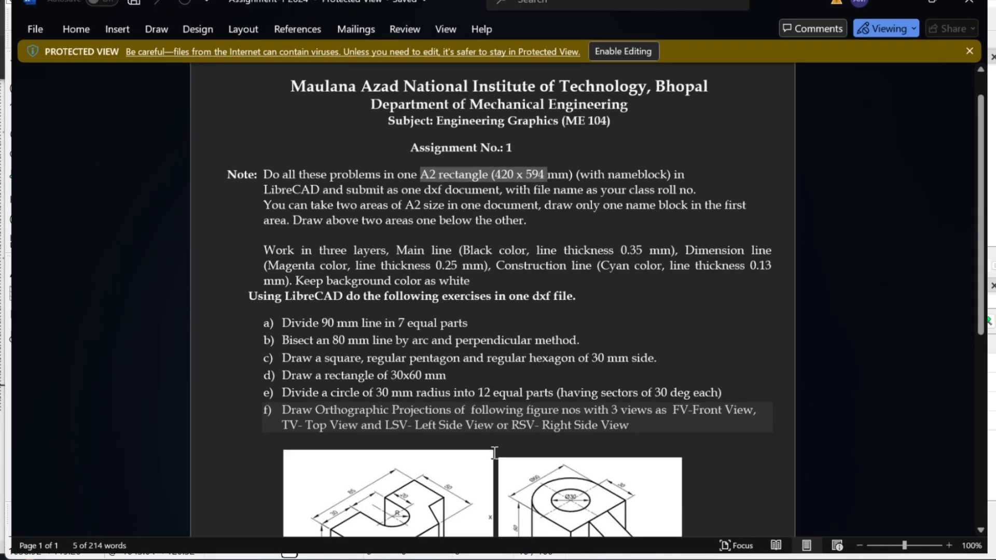
left_click_drag(469, 275, 211, 244)
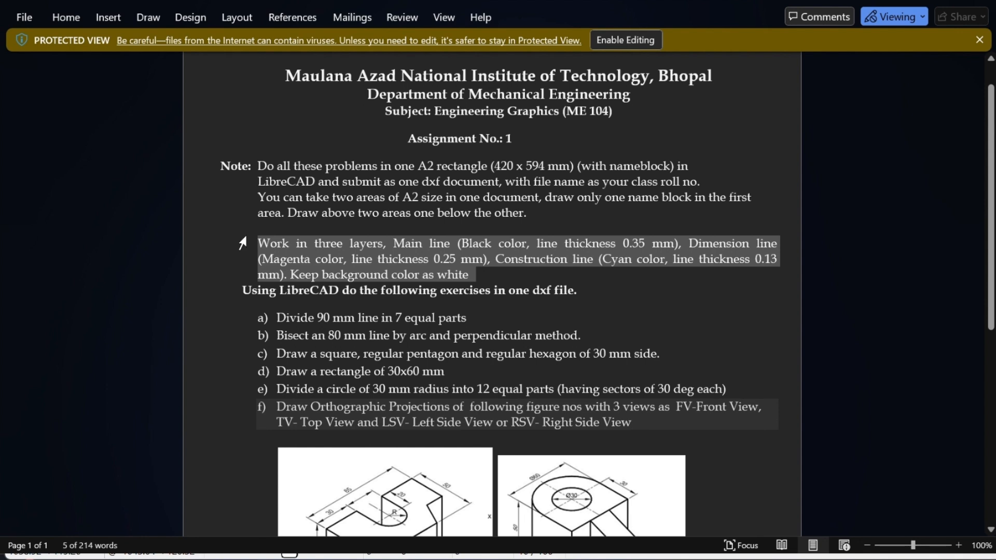
left_click_drag(534, 214, 268, 172)
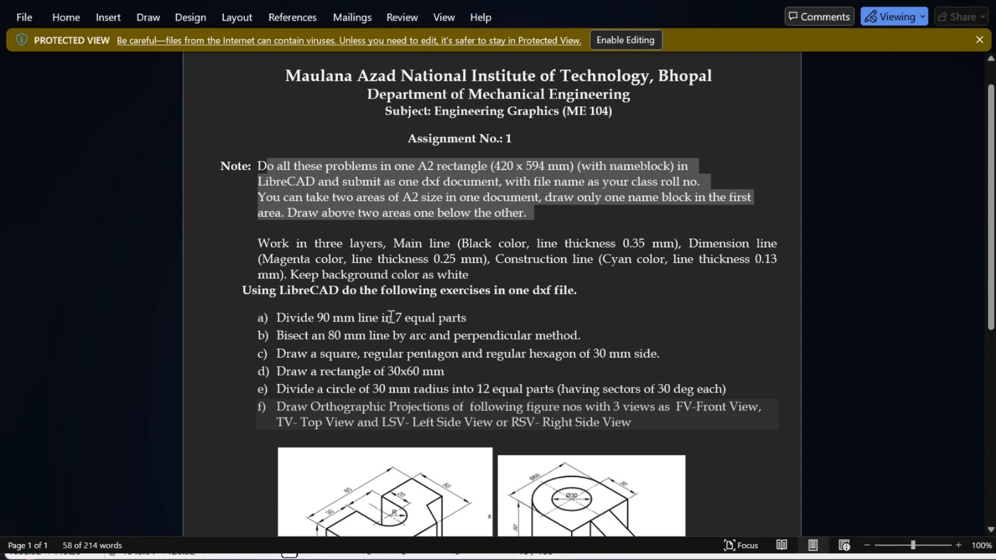
left_click_drag(479, 318, 253, 322)
left_click(557, 408)
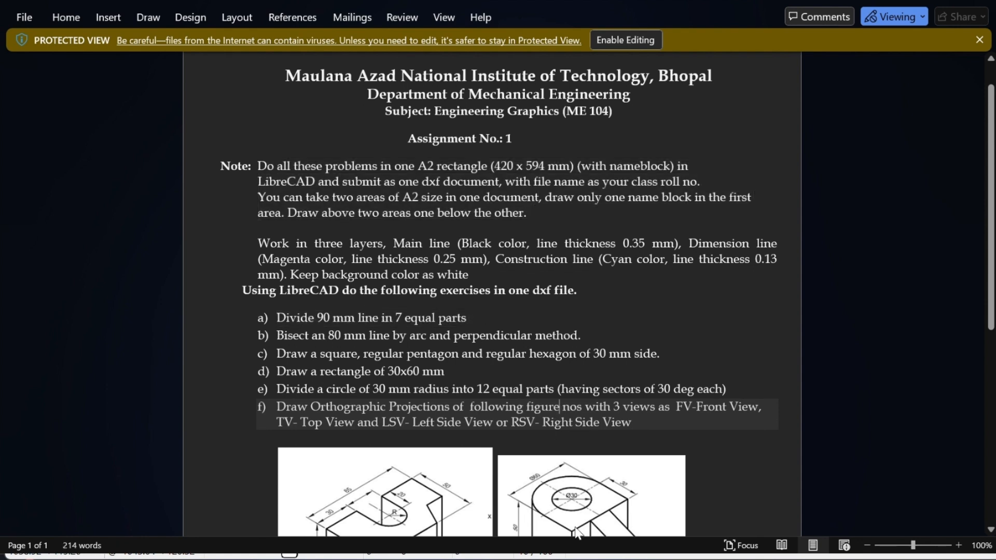
left_click(628, 558)
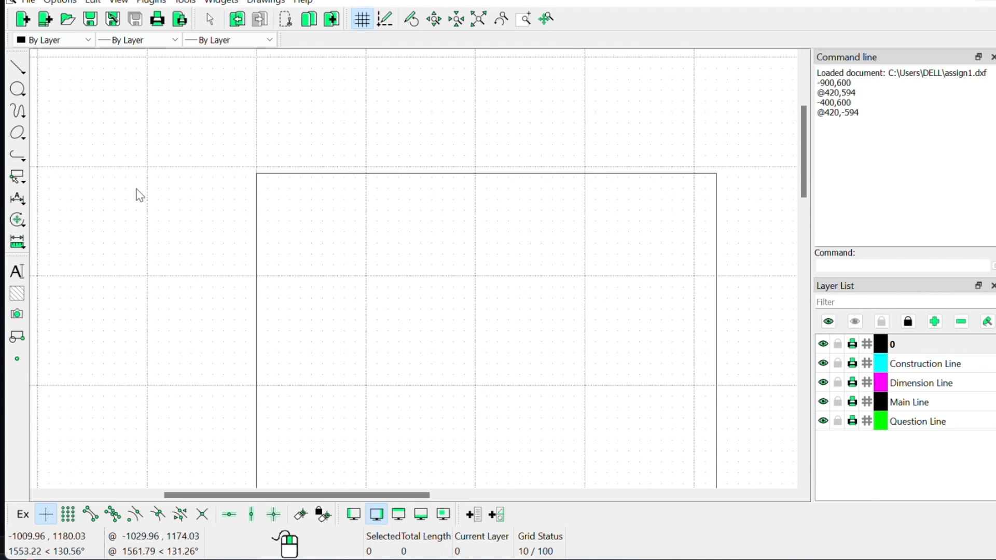
Step: Start a 2-point line and discard the mistyped -850,110 start point
left_click(17, 67)
left_click(82, 72)
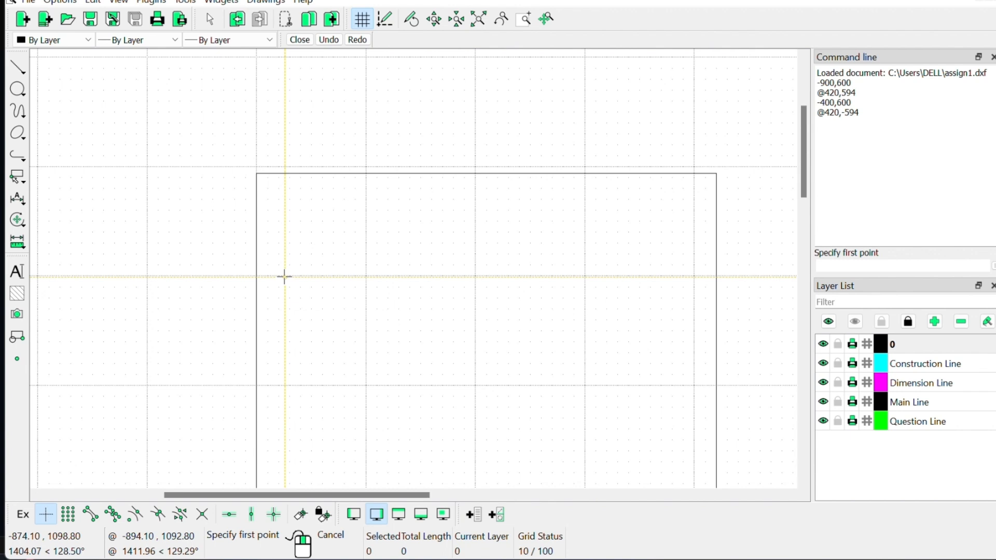
left_click(832, 265)
type("-8")
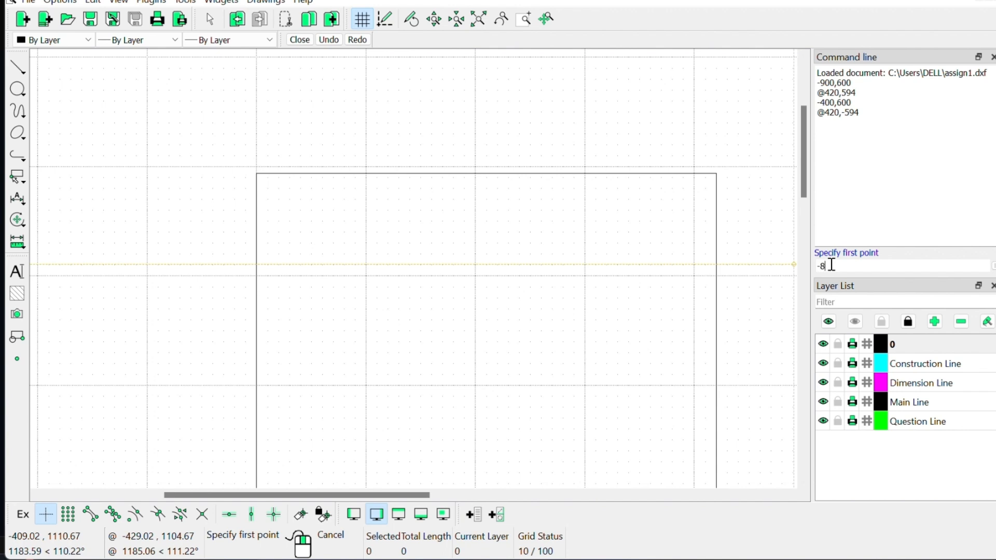
type("50,110")
key("Return")
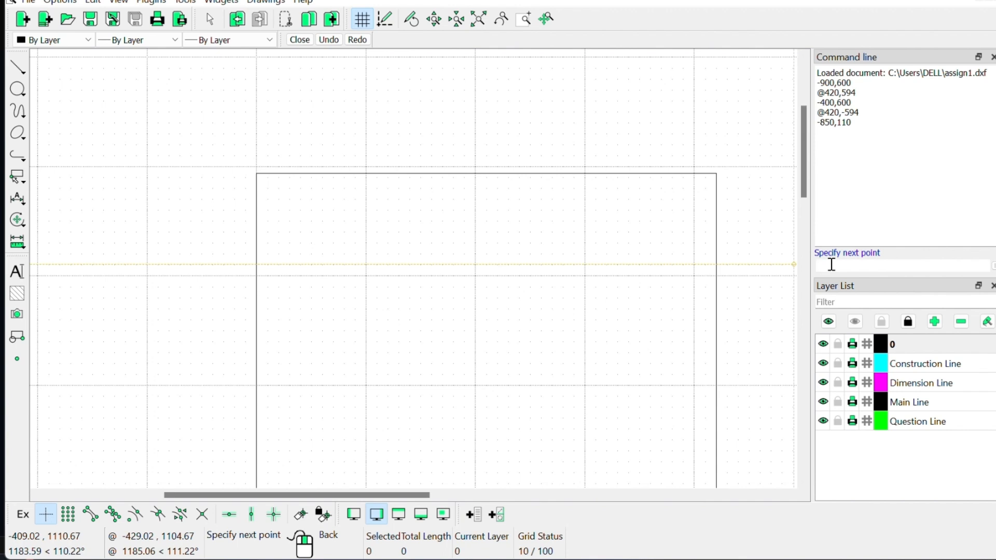
type("-850,110")
key("BackSpace")
key("BackSpace")
type("010")
right_click(292, 276)
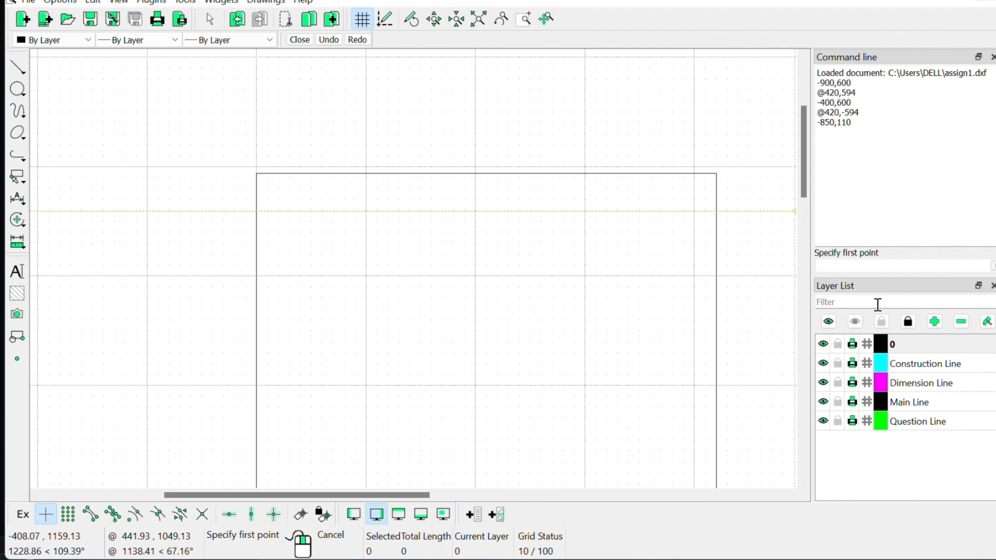
type("-")
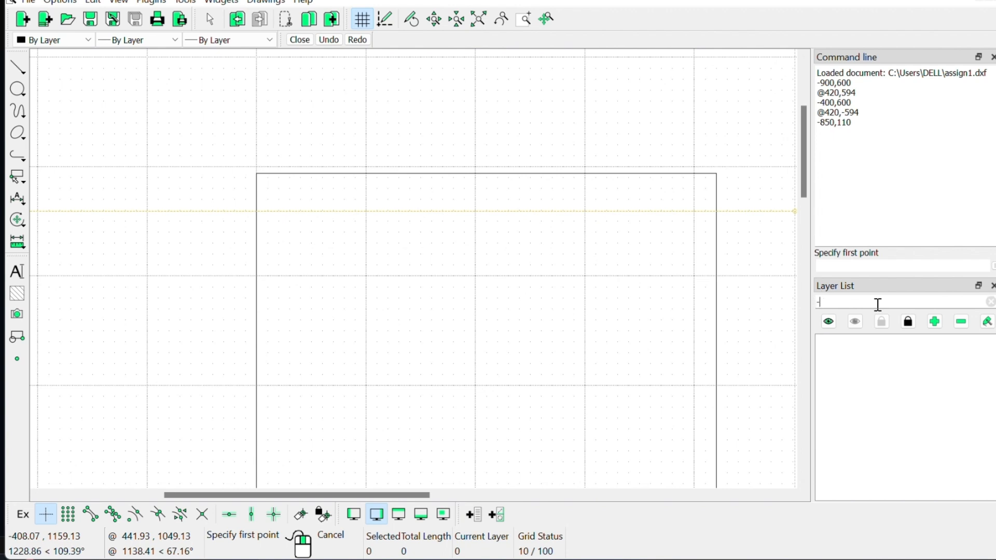
type("850,1100")
left_click(861, 267)
type("-850,1100")
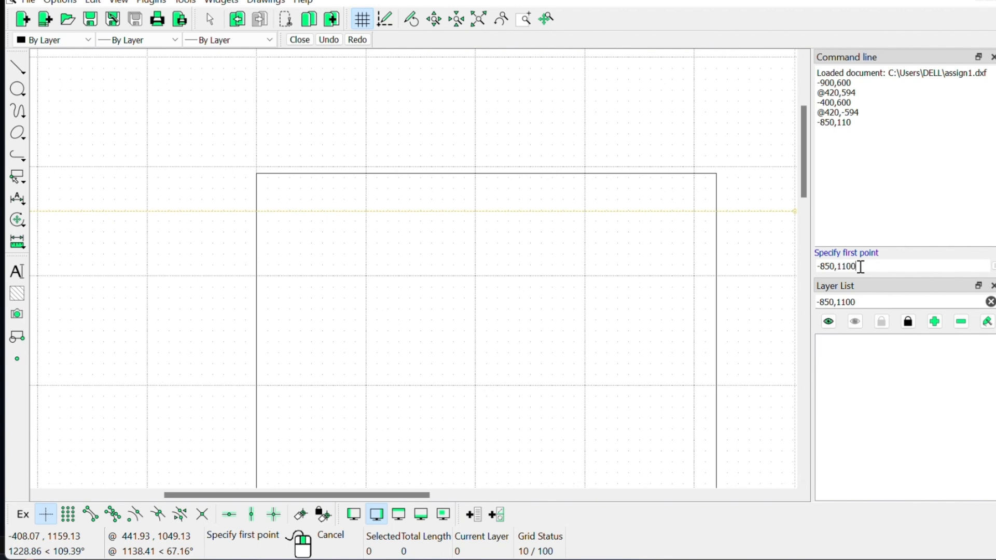
key("Return")
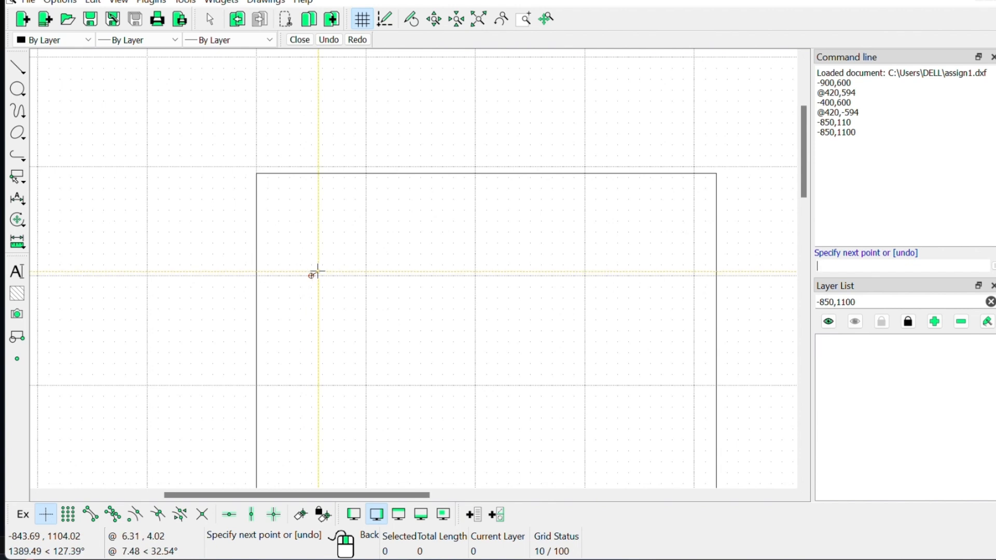
type("@90,0")
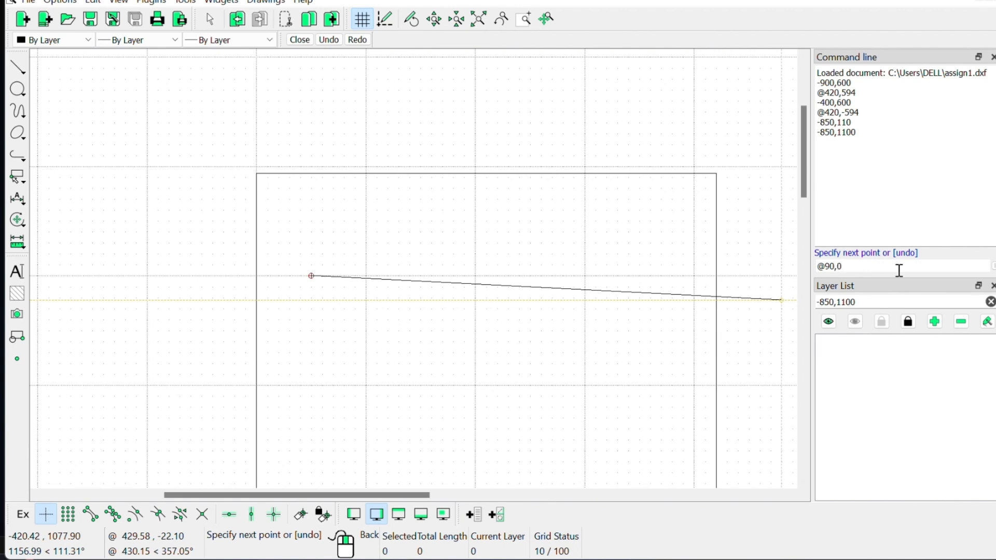
key("Escape")
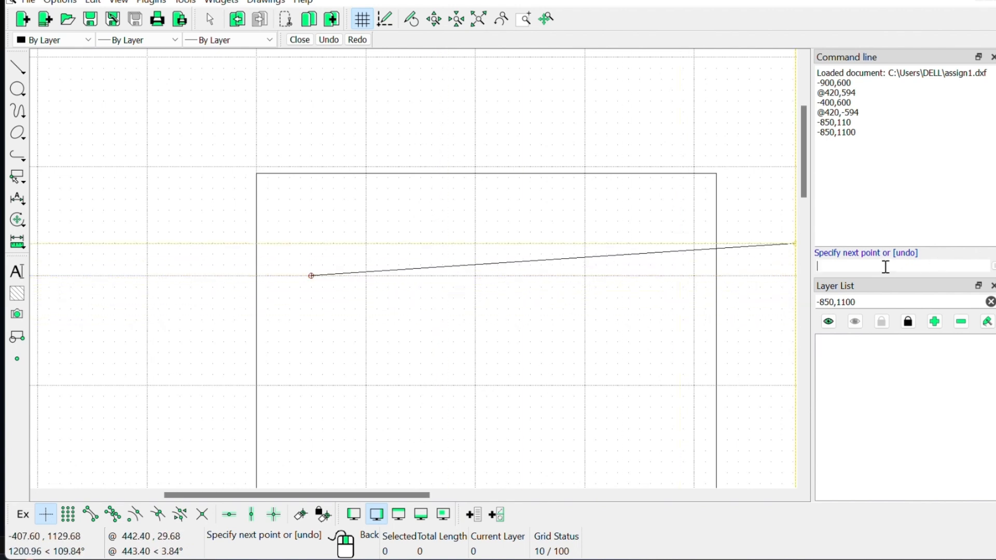
type("@90,0")
key("Return")
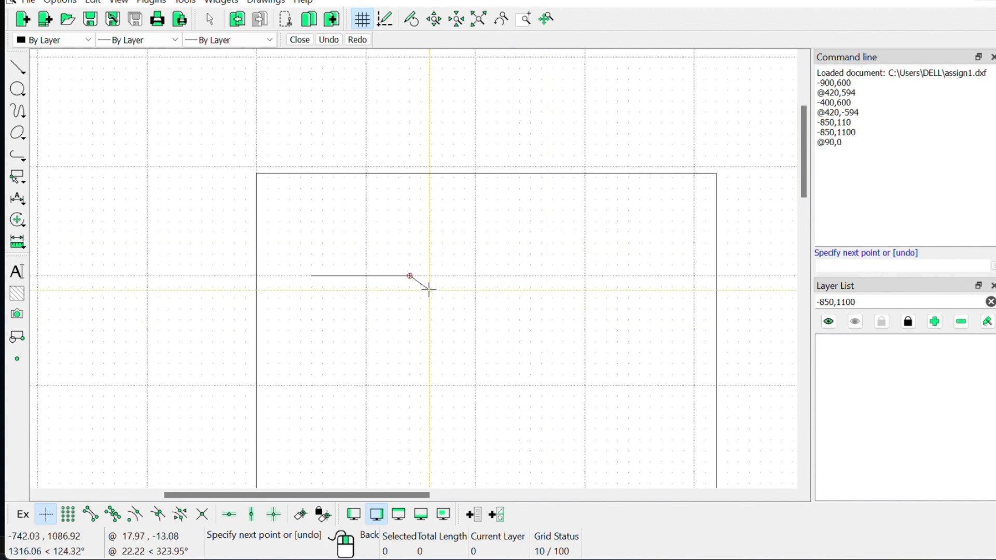
left_click(990, 302)
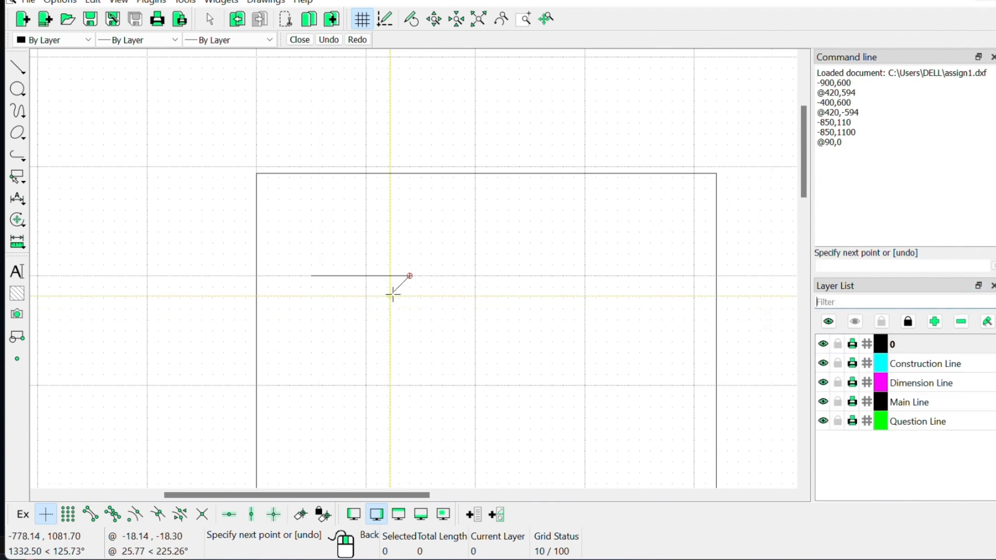
right_click(412, 278)
right_click(412, 278)
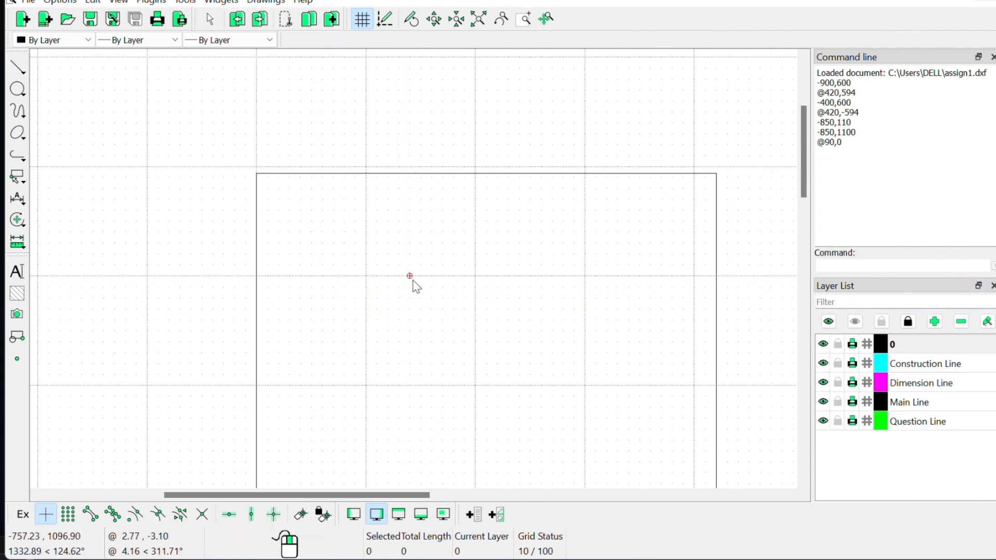
left_click(909, 404)
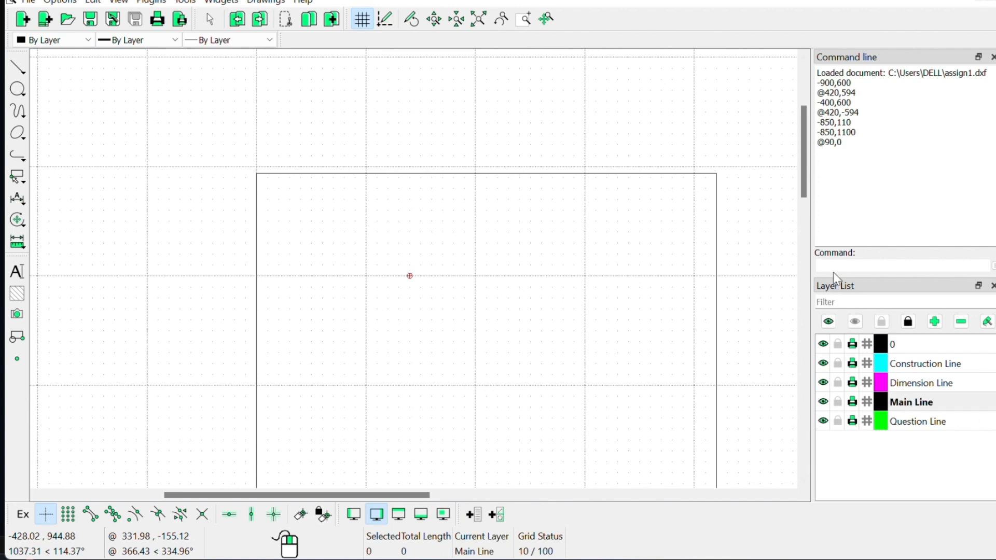
mouse_move(14, 67)
left_click(76, 66)
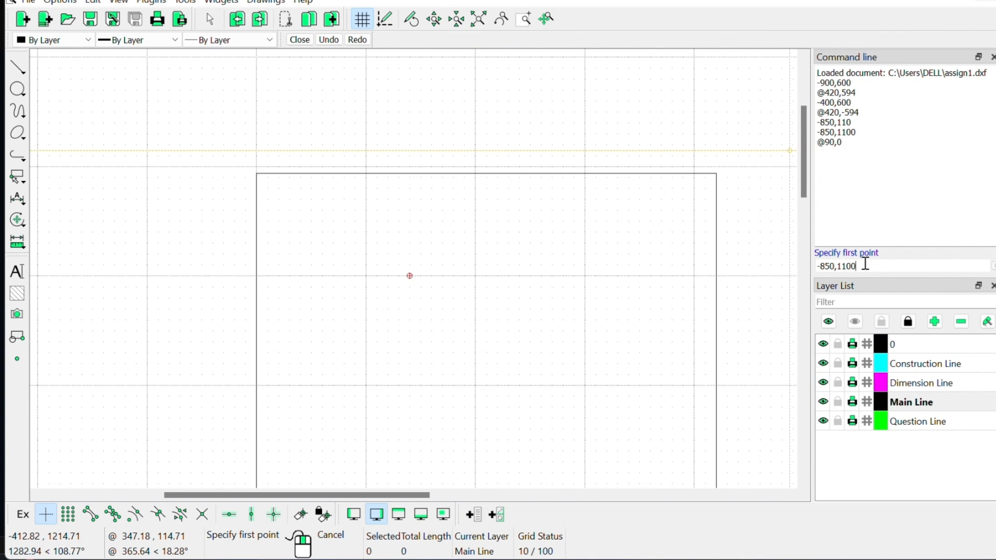
key("Return")
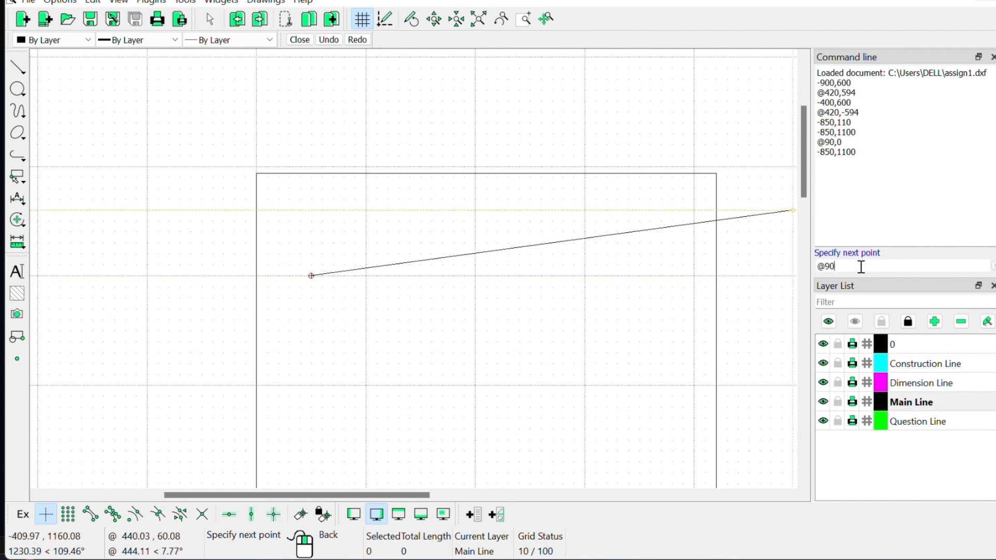
key("Return")
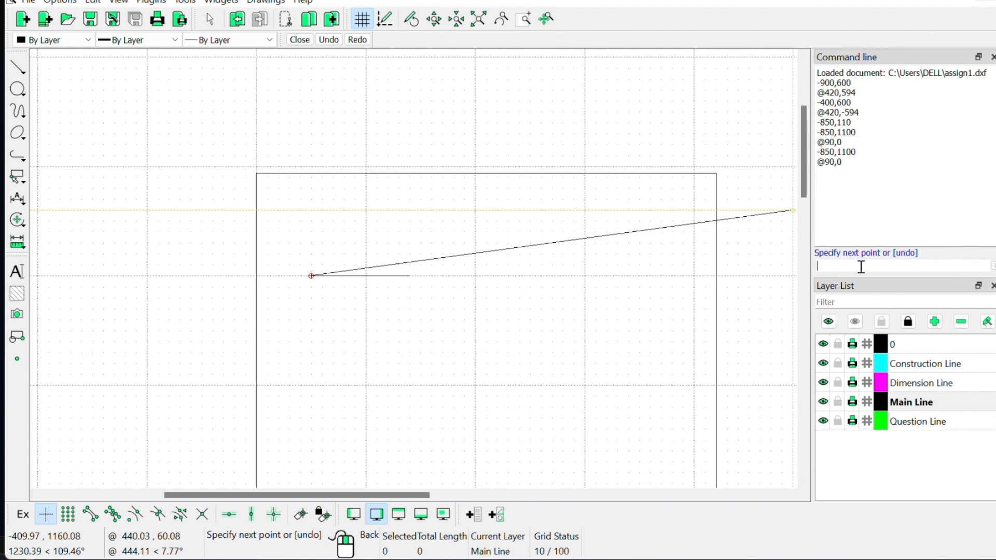
right_click(437, 319)
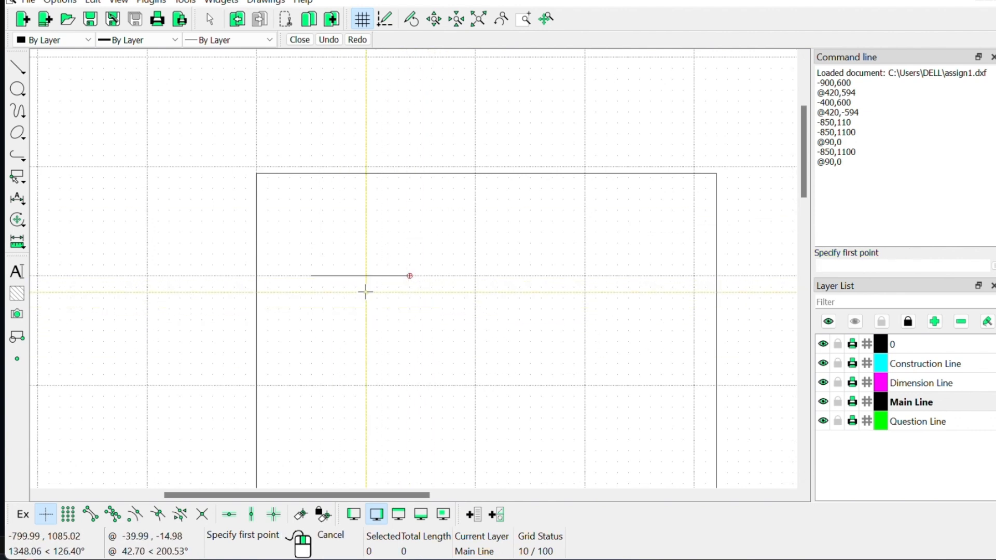
scroll(363, 290, "up", 1)
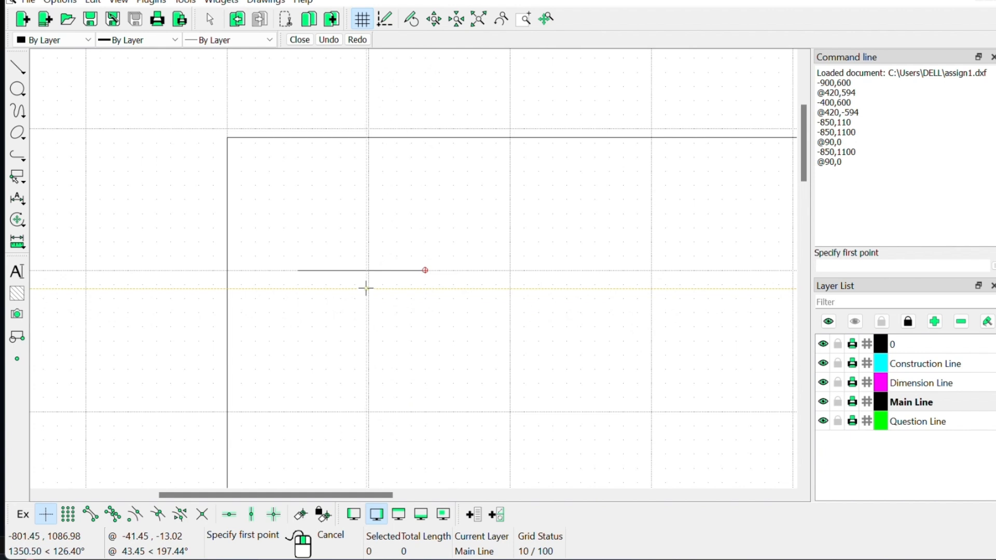
right_click(366, 289)
scroll(367, 277, "up", 1)
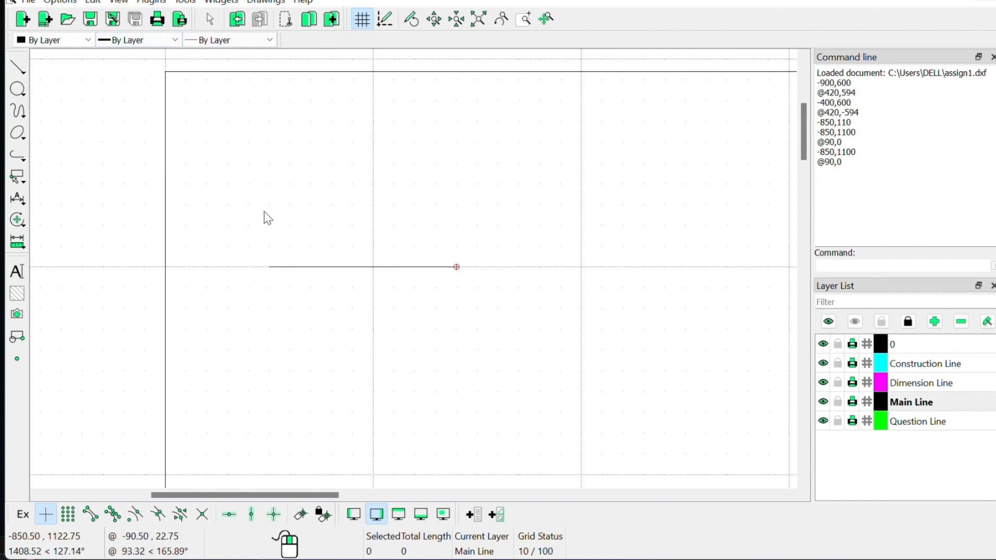
Step: Run Plugins > Divide on the 90 mm line with 6 places and Ticks On
left_click(152, 2)
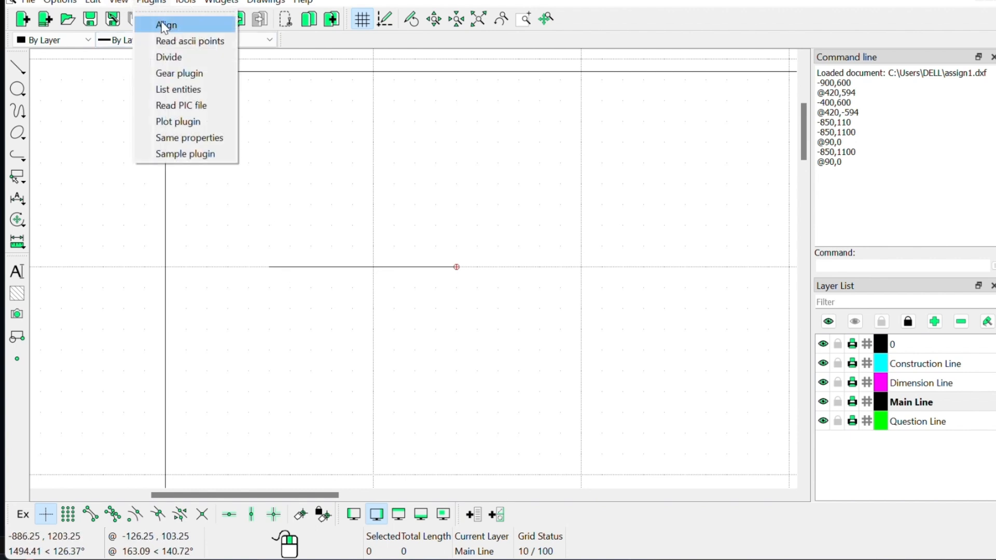
left_click(179, 57)
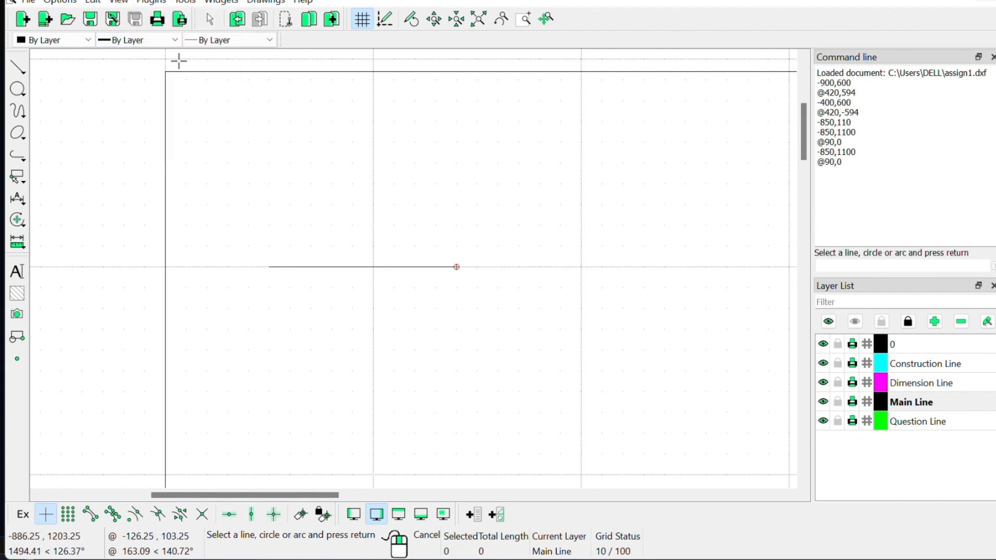
left_click(323, 268)
key("Return")
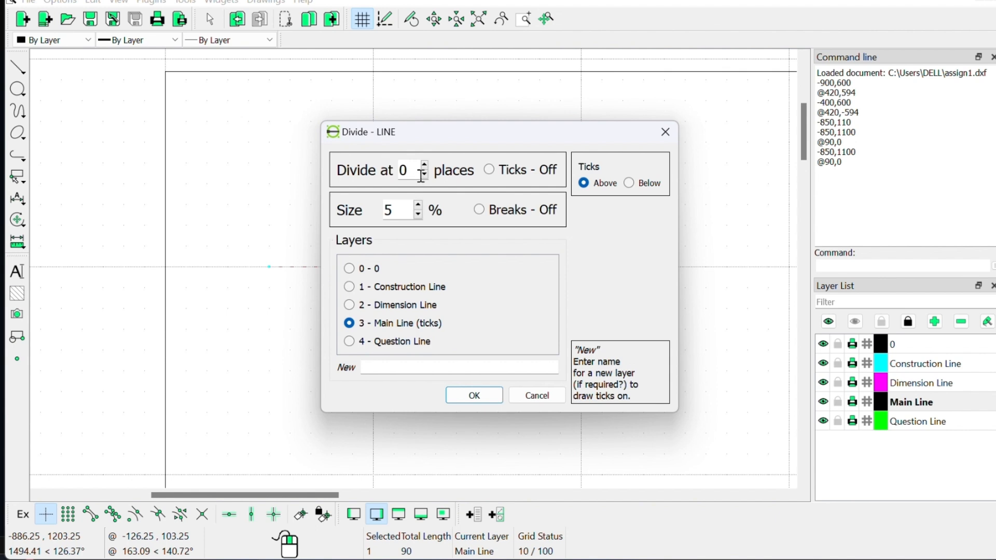
left_click(424, 163)
left_click(491, 171)
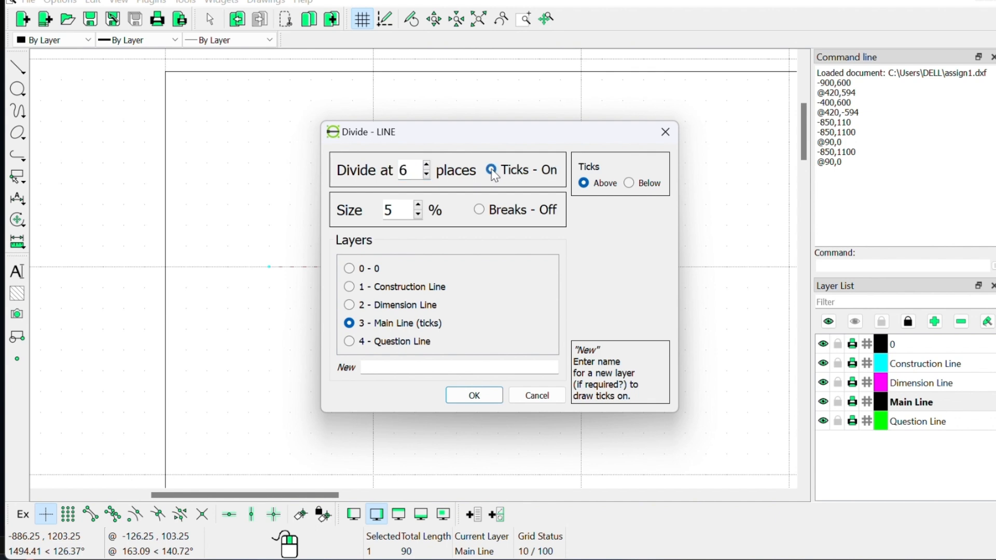
left_click(483, 400)
scroll(358, 286, "up", 2)
scroll(358, 285, "up", 1)
scroll(358, 286, "down", 3)
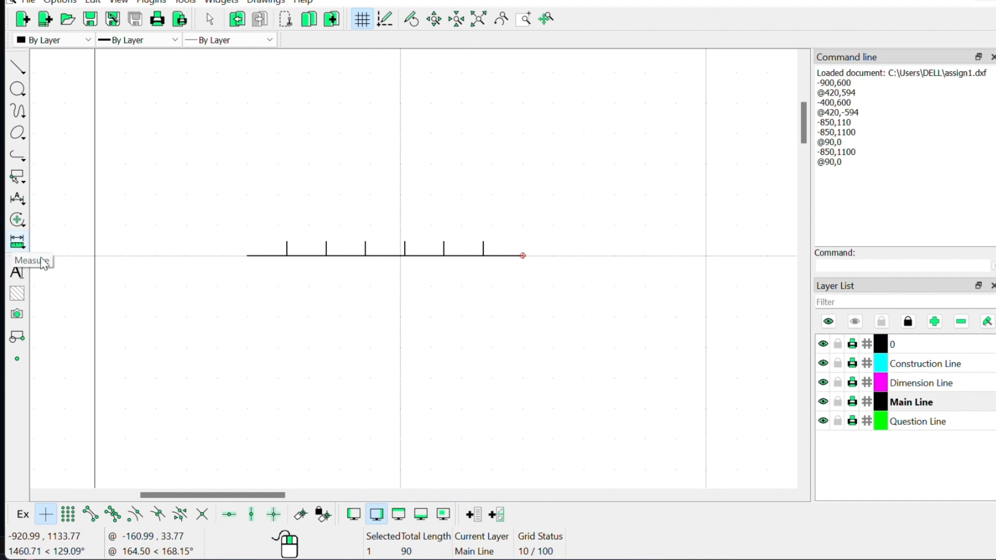
Step: On the Dimension Line layer with endpoint snap, dimension the first 12.8571 division above the line
left_click(918, 385)
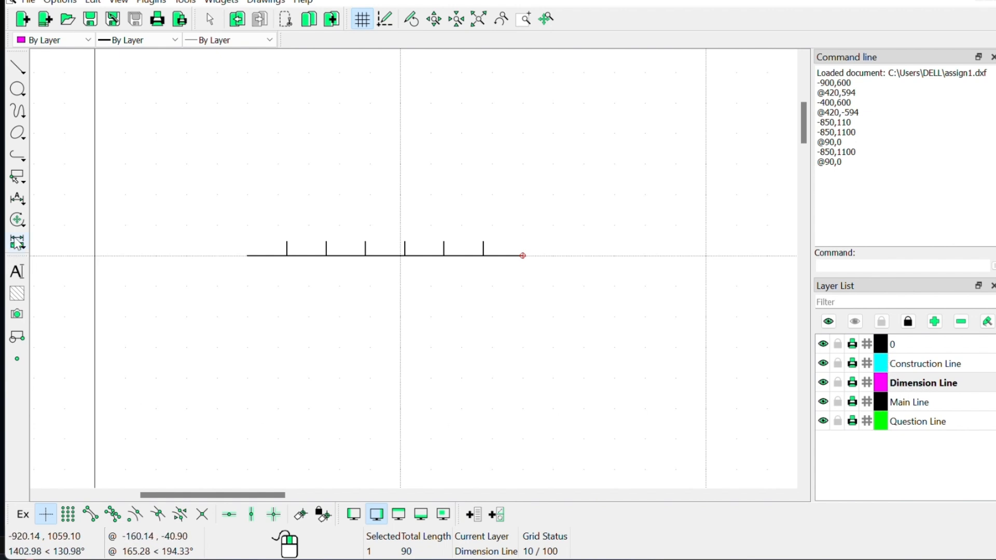
left_click(17, 199)
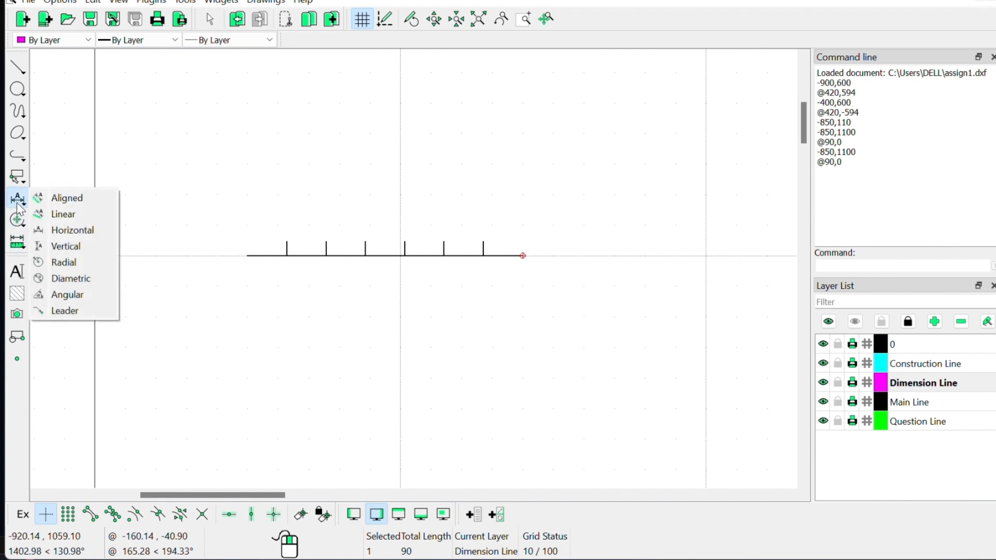
left_click(68, 217)
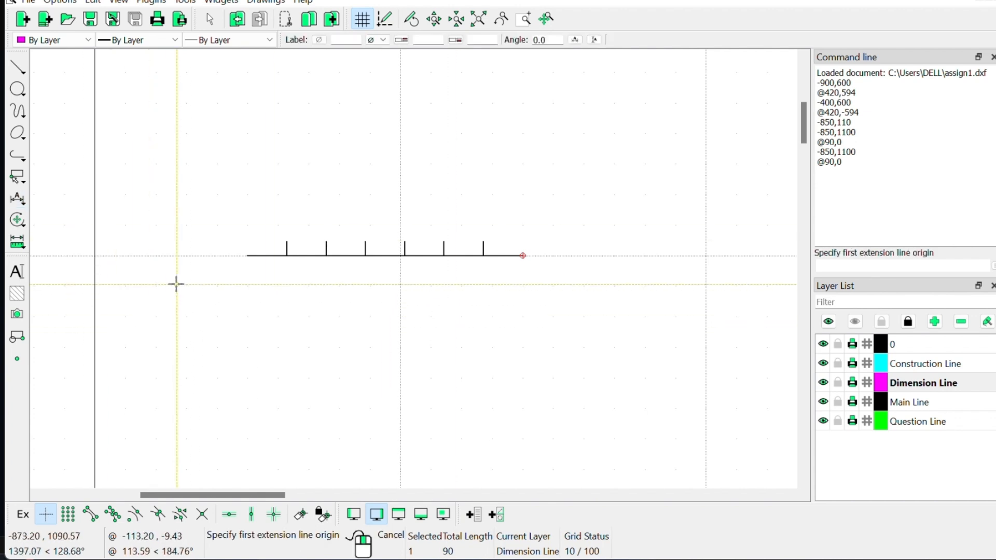
left_click(68, 514)
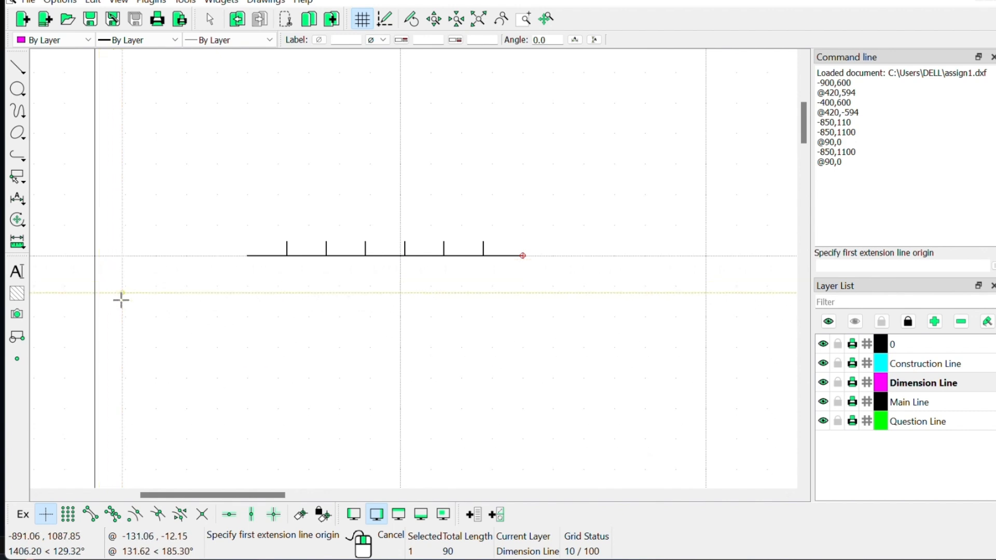
left_click(89, 514)
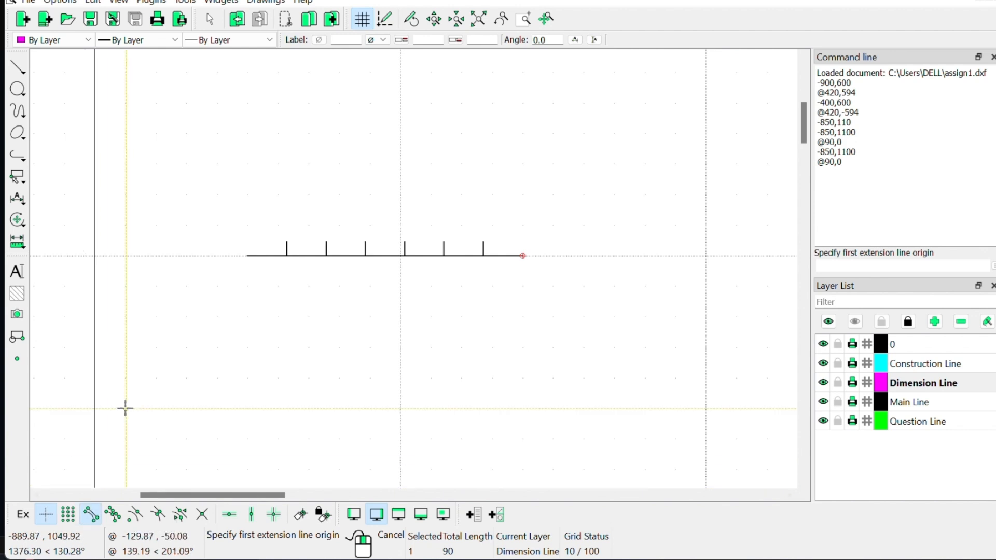
scroll(247, 262, "up", 3)
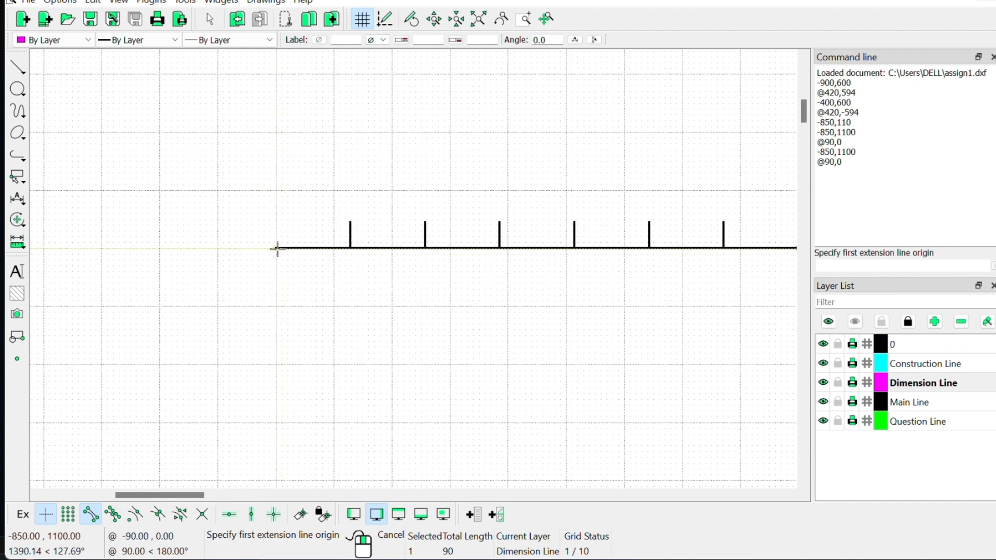
left_click(276, 249)
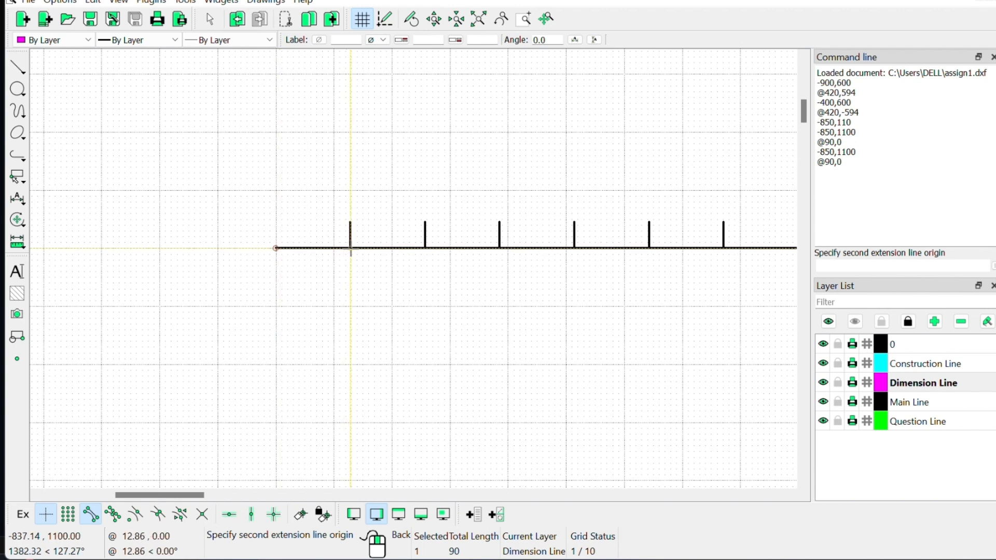
left_click(350, 248)
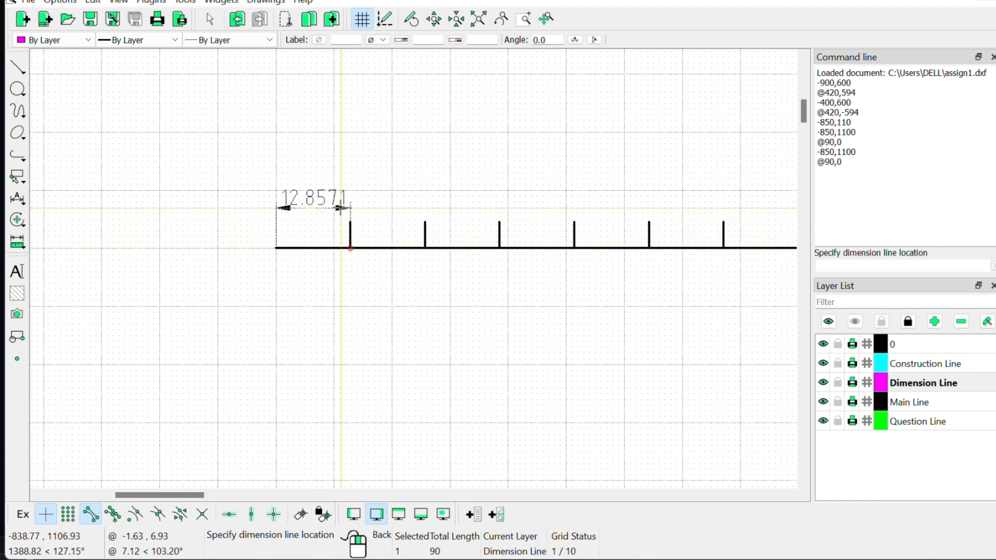
left_click(341, 213)
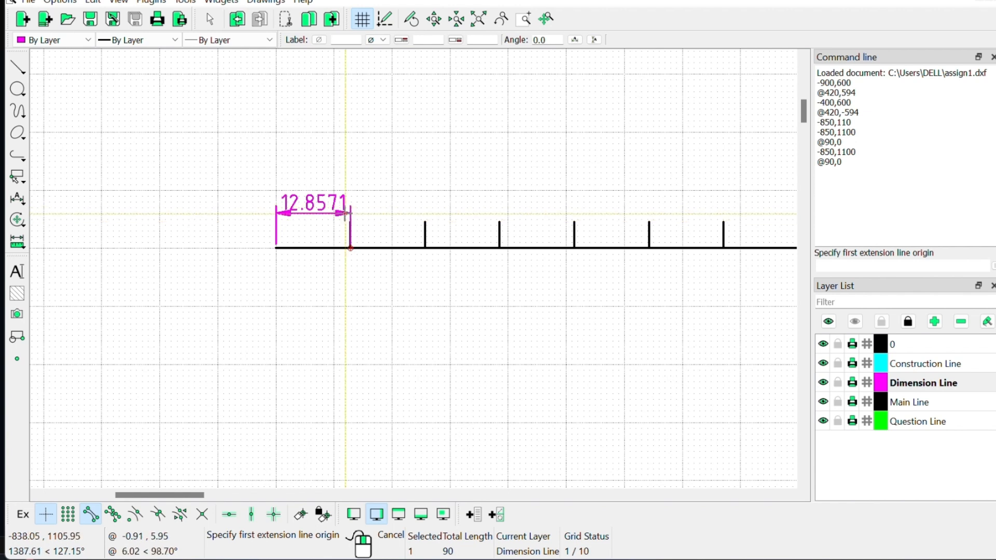
Step: Add the 90.0000 overall dimension below the line and make Question Line current
scroll(460, 272, "down", 2)
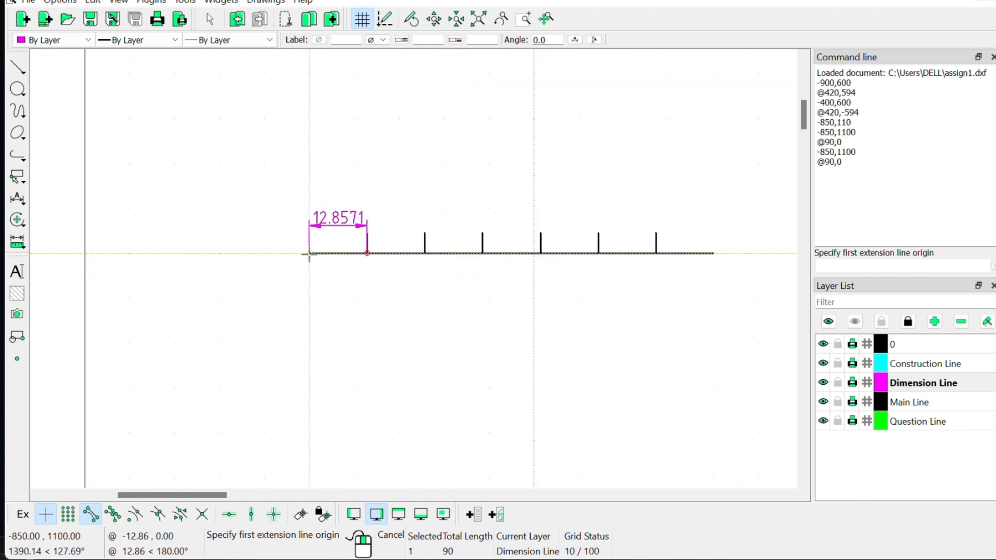
left_click(309, 254)
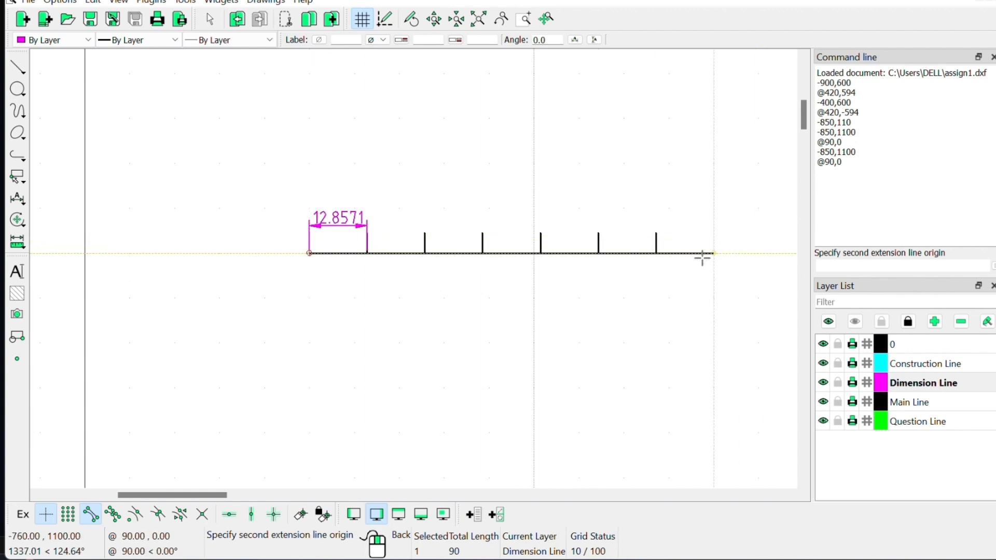
left_click(874, 268)
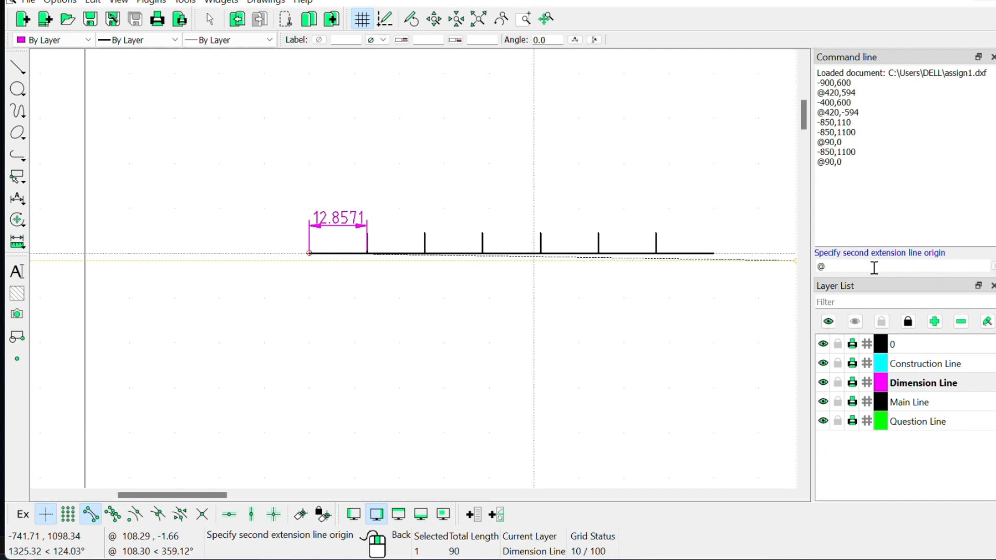
key("Return")
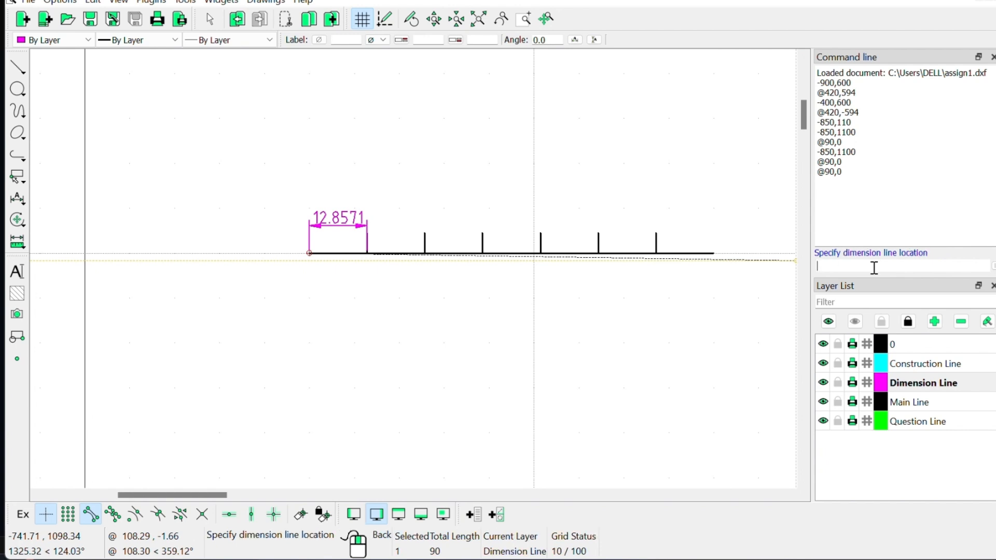
left_click(712, 281)
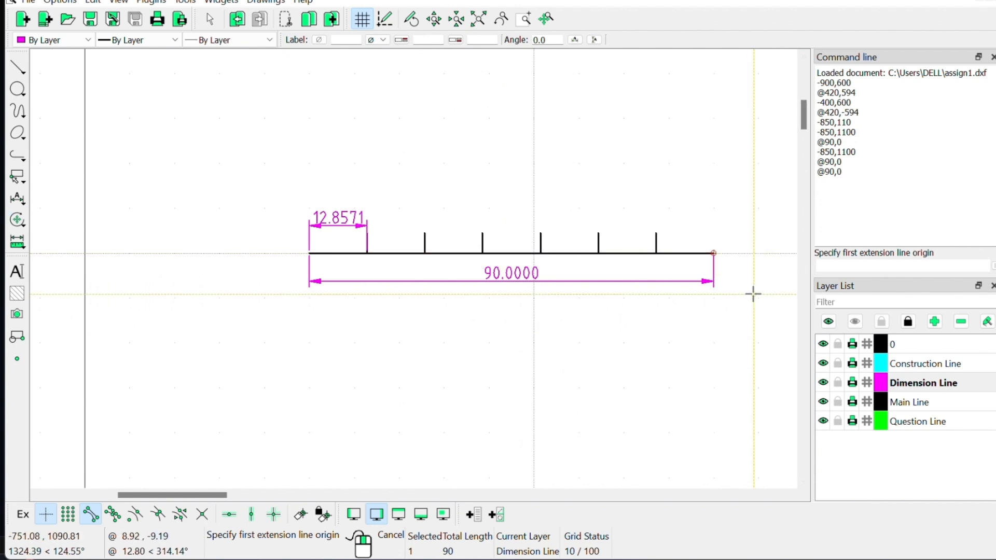
left_click(968, 421)
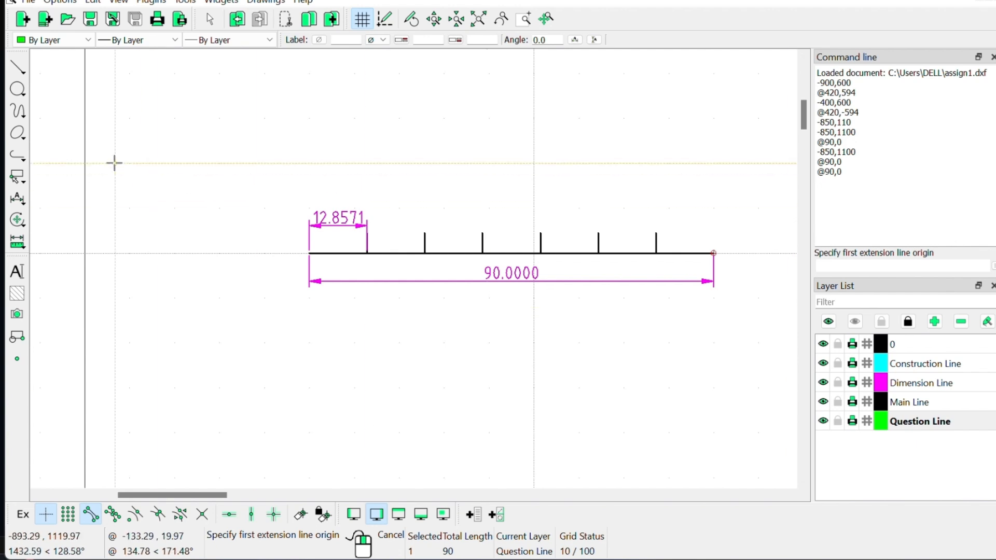
Step: Place a 'Q1.' MText label in kochigothic font above the line's left end
left_click(18, 271)
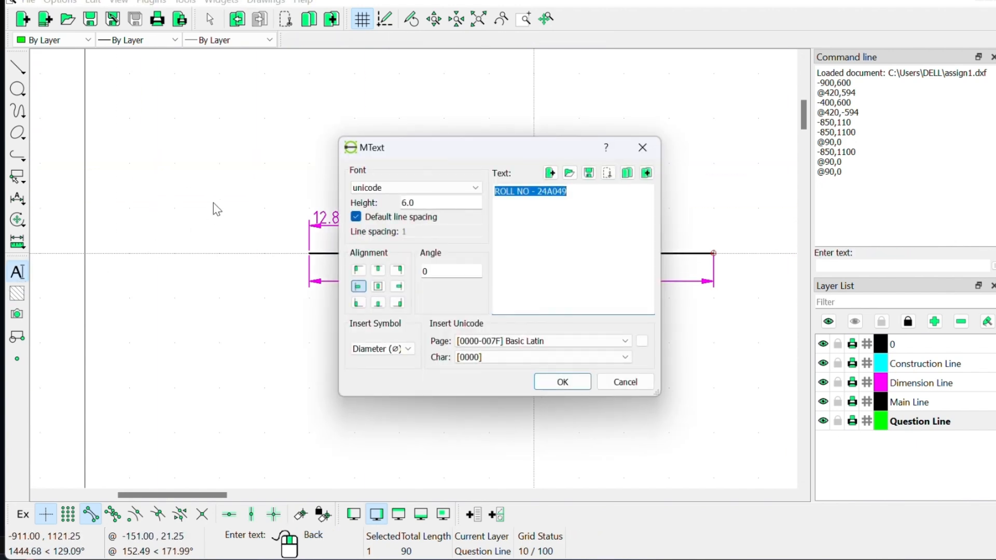
left_click(436, 187)
scroll(432, 248, "up", 2)
scroll(433, 248, "up", 5)
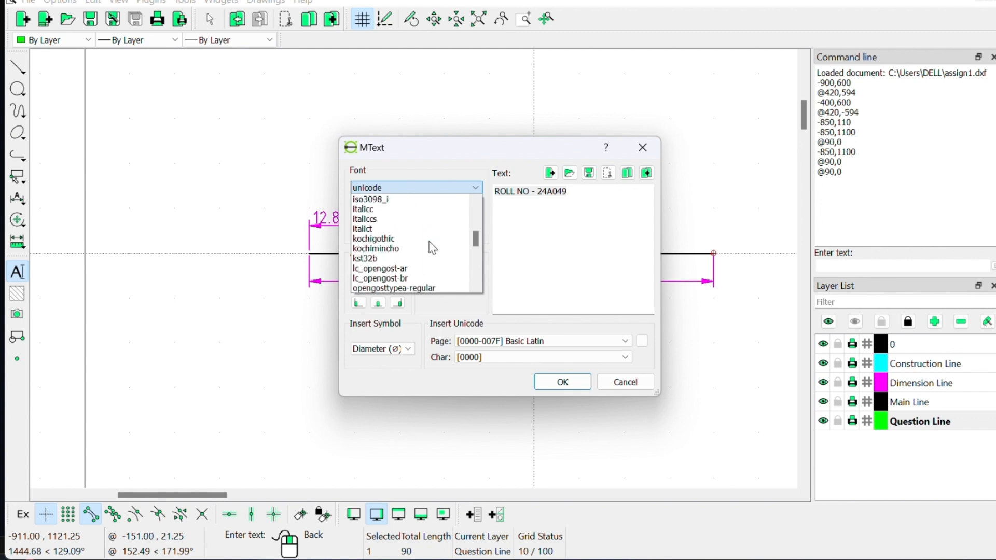
left_click(428, 239)
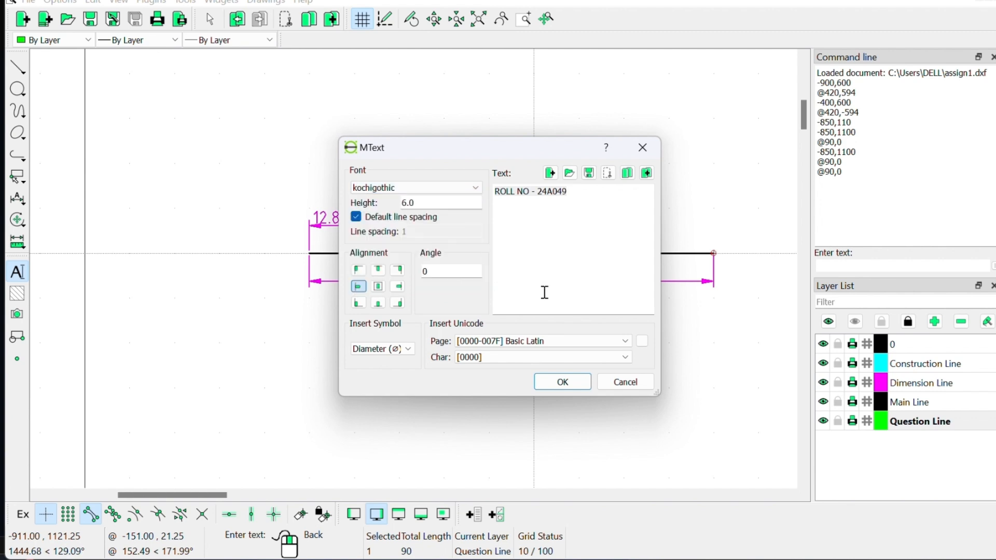
left_click(589, 190)
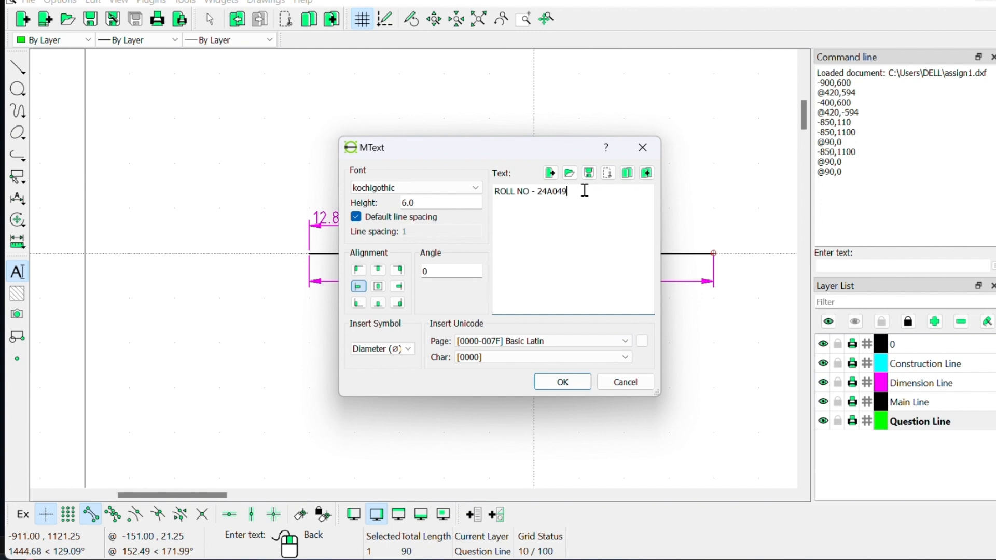
left_click_drag(569, 192, 489, 193)
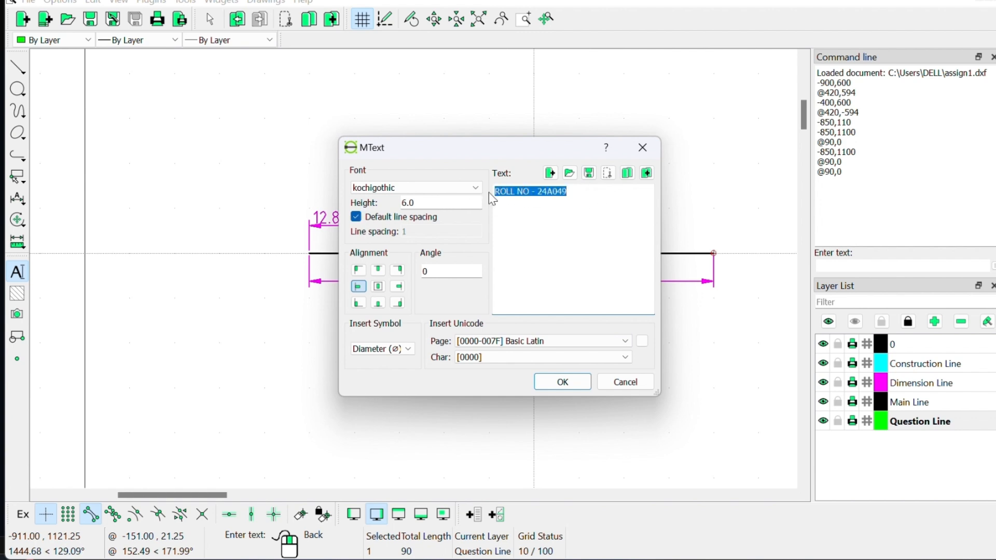
type("Q1.")
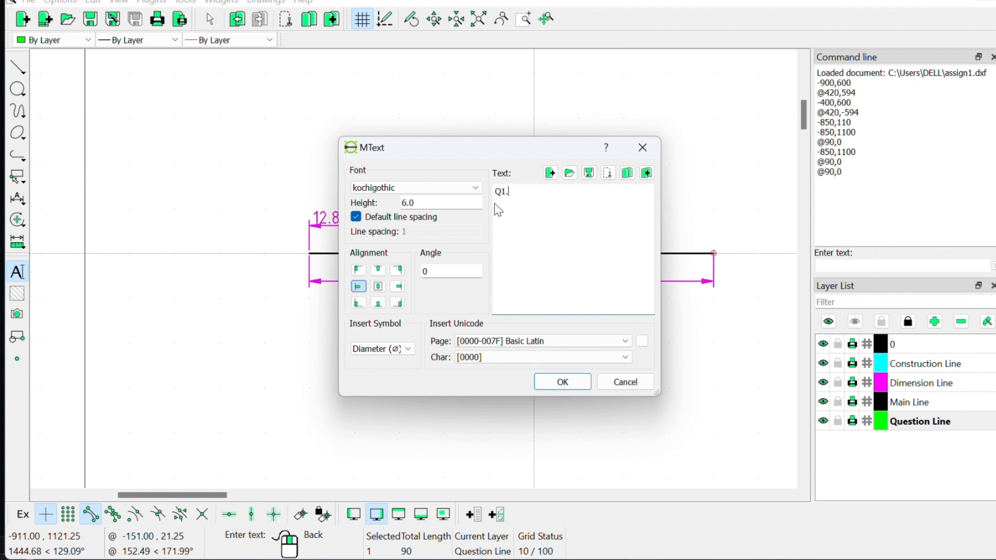
left_click(562, 382)
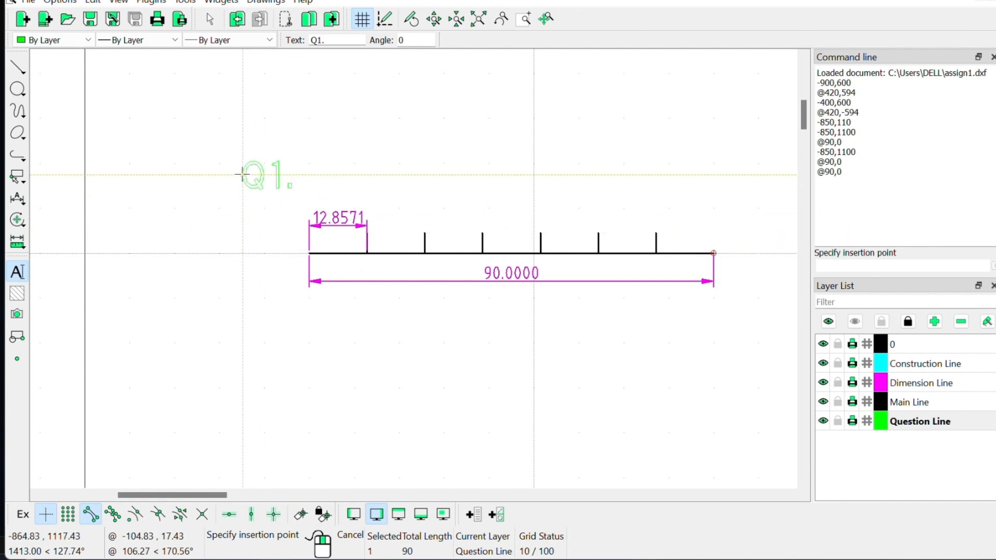
left_click(244, 175)
right_click(347, 164)
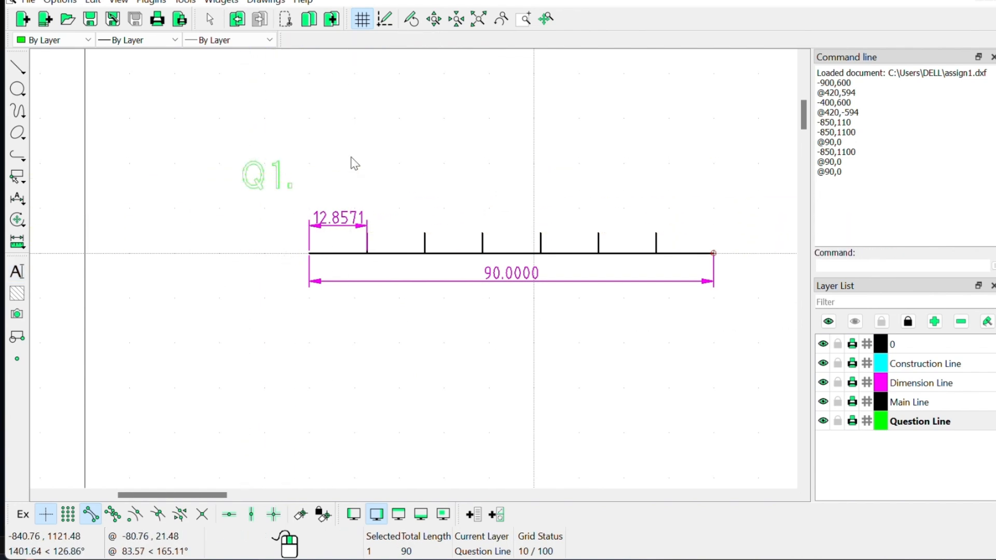
Step: Look over the finished first exercise, then bring the Word assignment forward
scroll(587, 280, "down", 6)
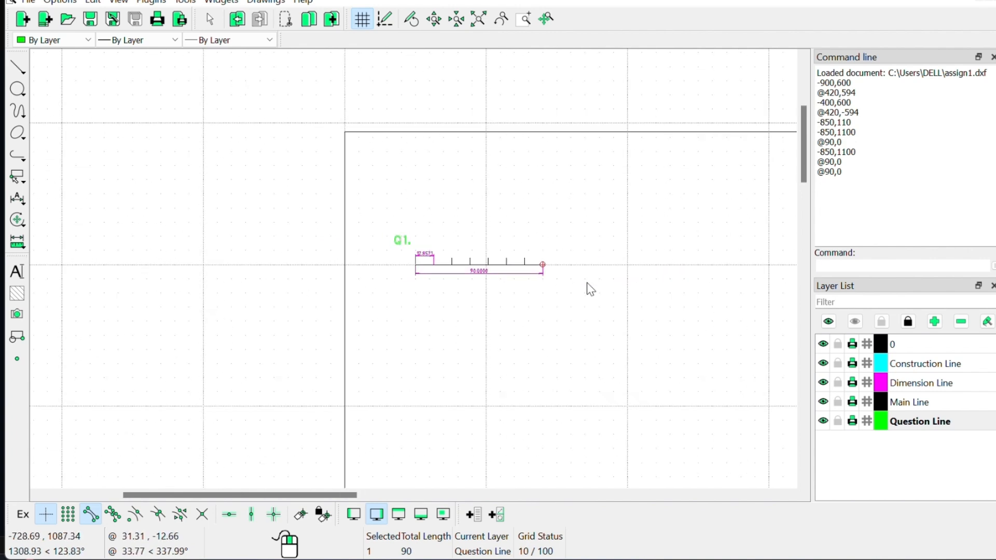
scroll(590, 288, "down", 2)
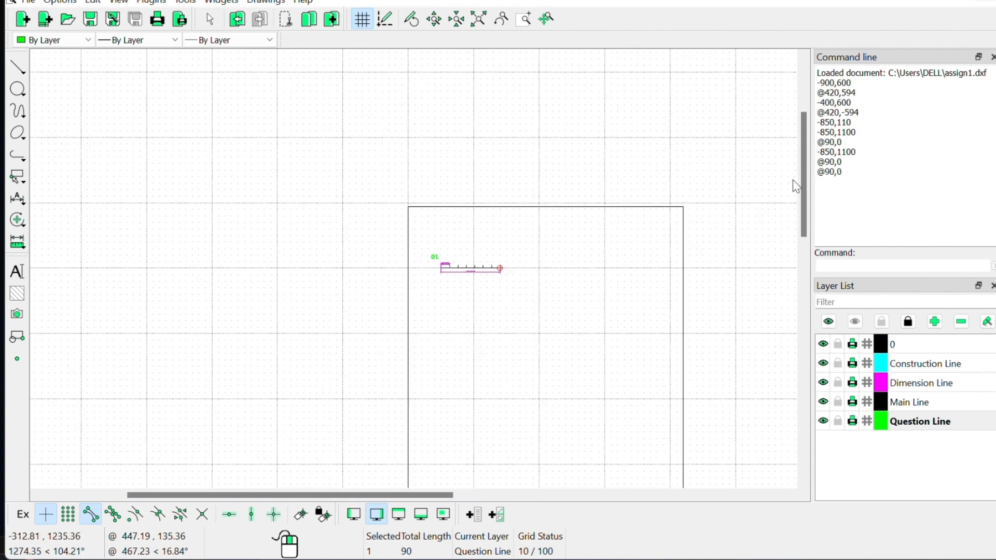
left_click_drag(801, 181, 805, 212)
left_click_drag(804, 231, 804, 214)
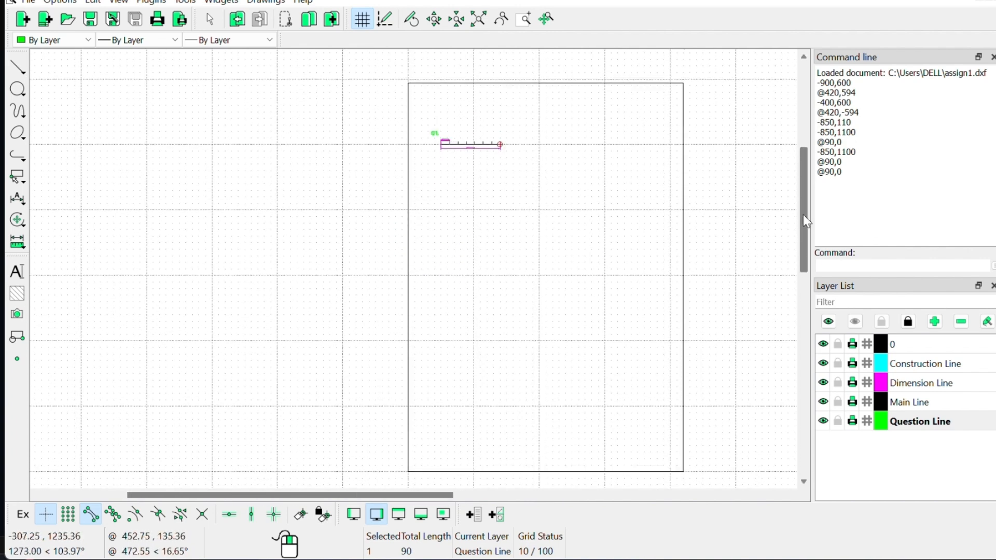
scroll(504, 139, "up", 1)
scroll(503, 138, "up", 2)
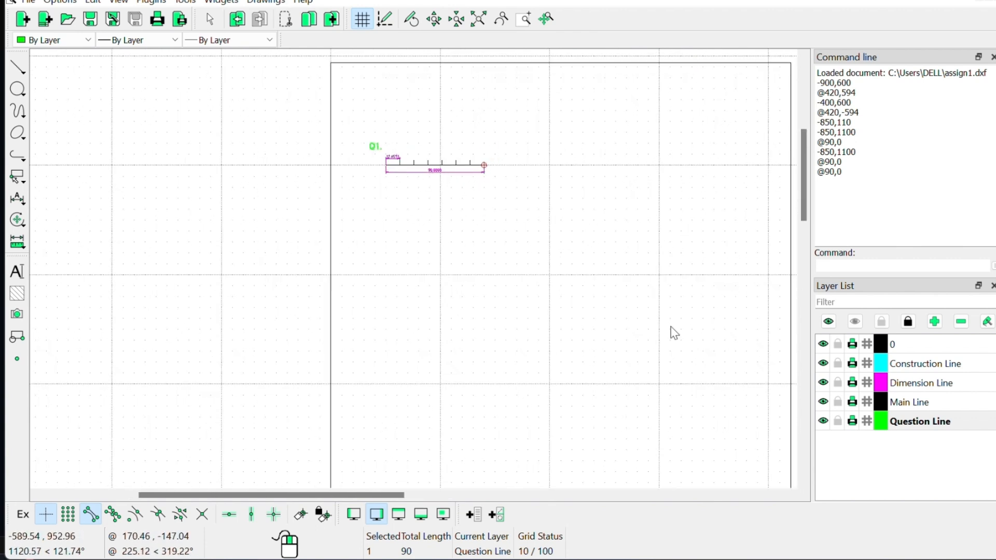
left_click_drag(288, 496, 340, 505)
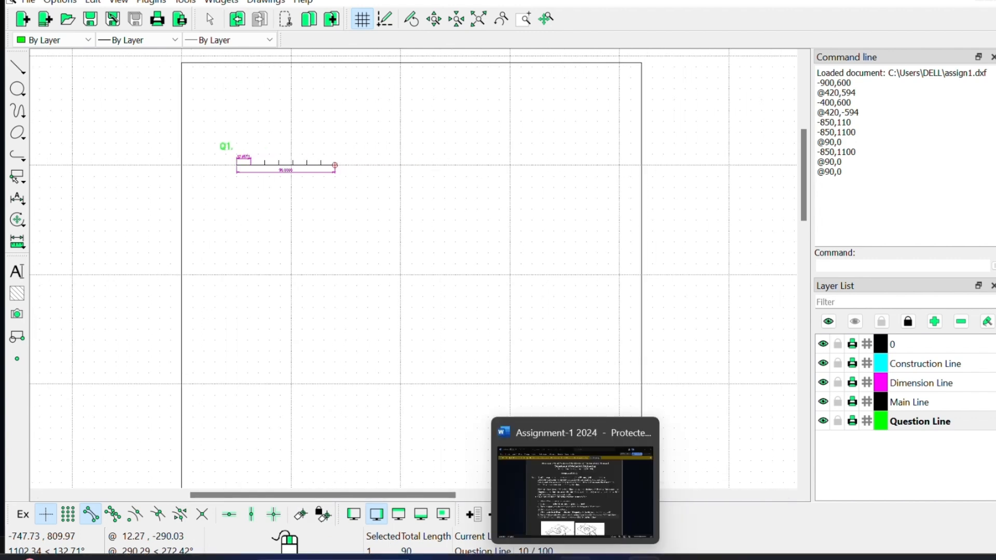
left_click(577, 557)
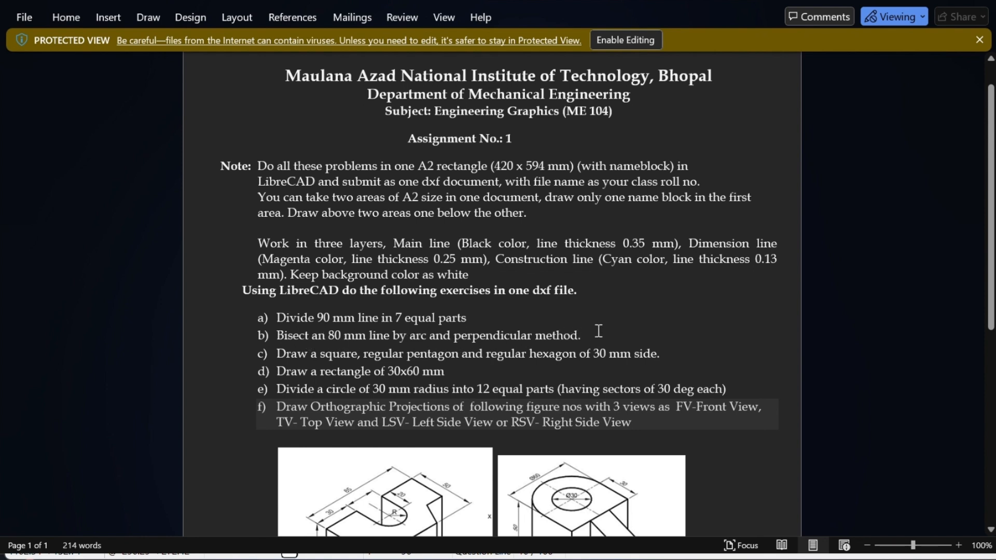
Step: Return to the LibreCAD drawing after noting the next task: bisect an 80 mm line
left_click(640, 558)
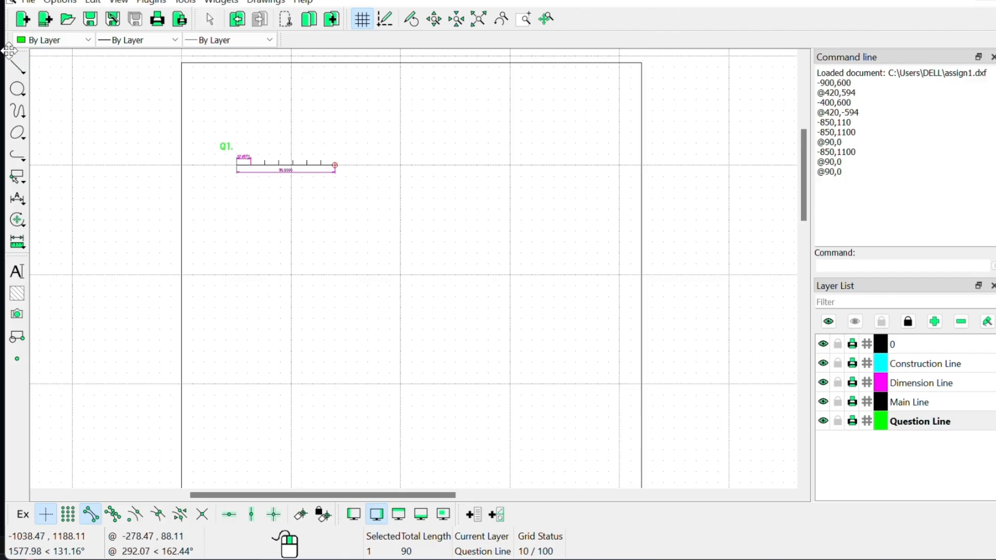
Step: Draw an 80 mm horizontal line from -600,1100 on the Main Line layer
left_click(17, 68)
left_click(58, 66)
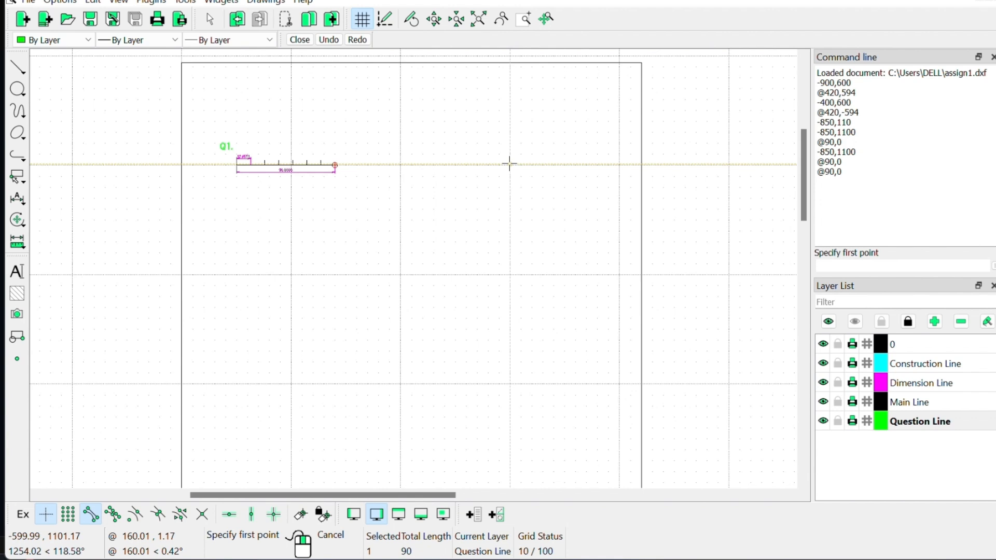
scroll(510, 164, "up", 2)
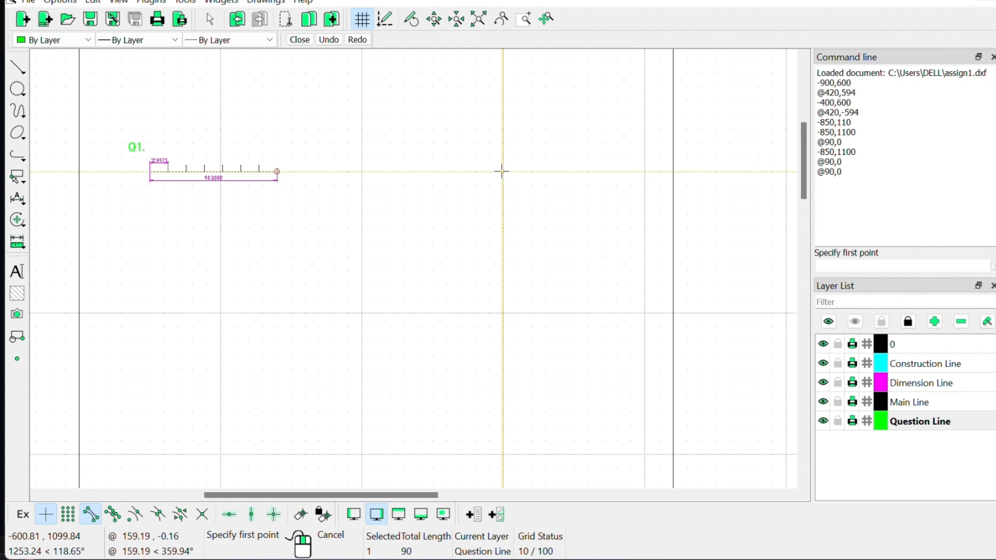
left_click(881, 264)
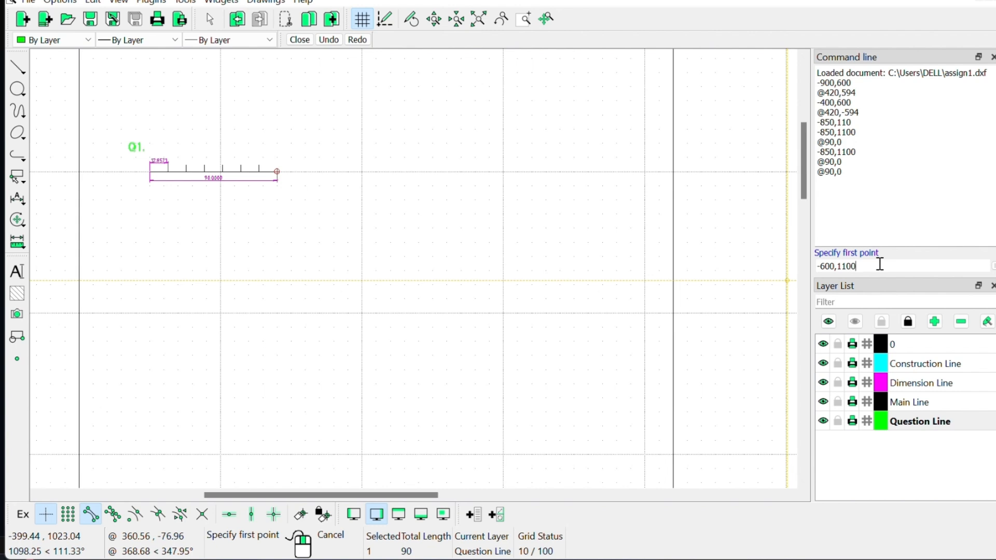
key("Return")
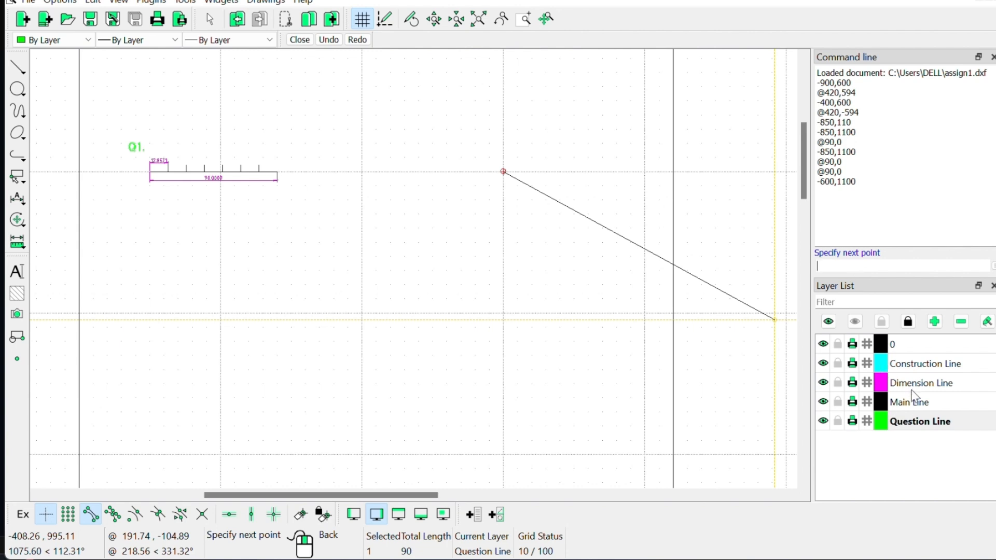
left_click(910, 409)
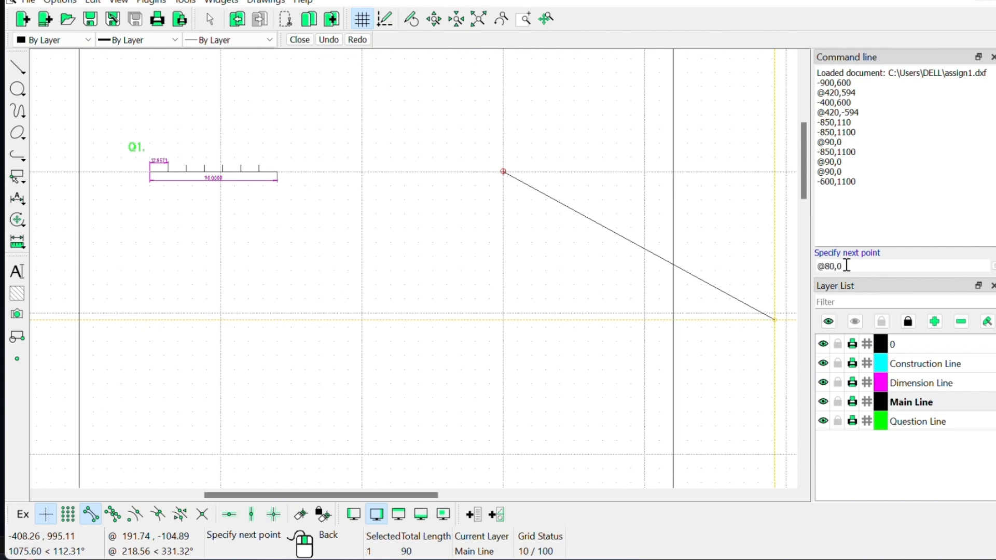
key("Return")
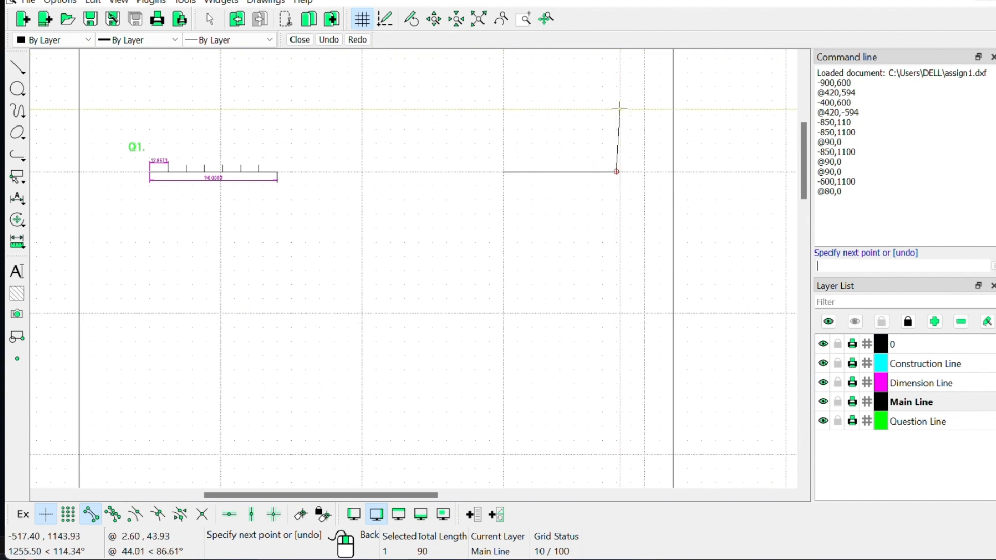
right_click(605, 216)
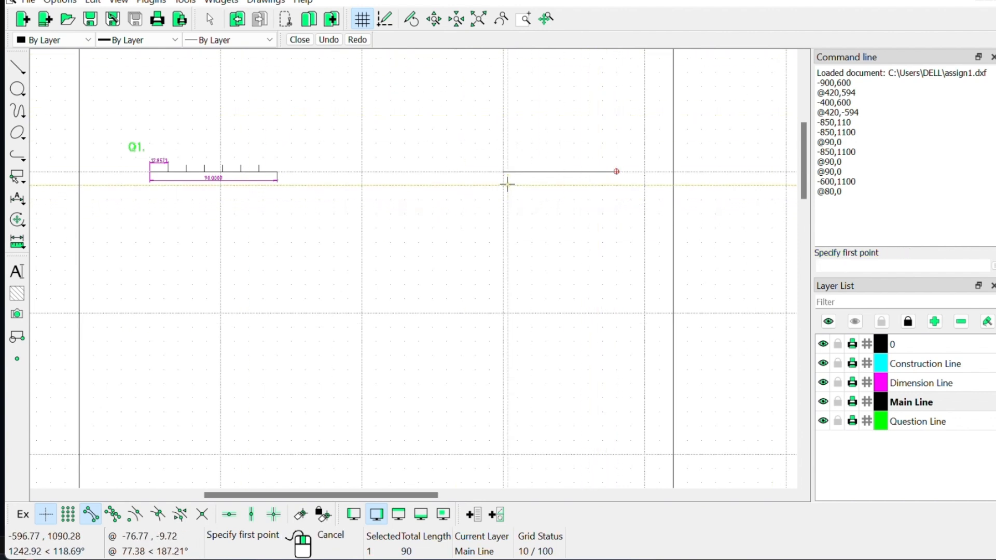
Step: Zoom in on the drawing and bring the Word assignment brief back up
scroll(565, 164, "up", 1)
scroll(565, 164, "up", 4)
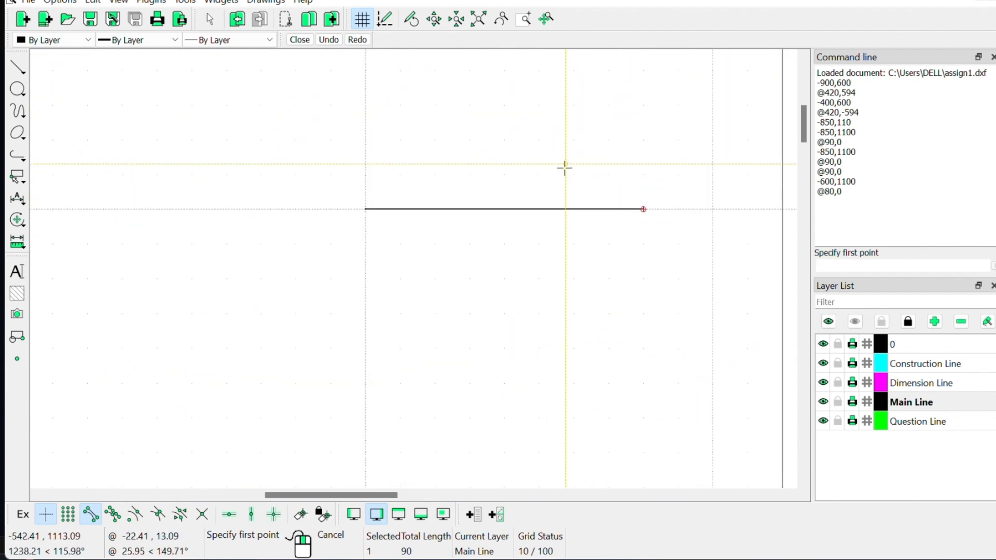
left_click(601, 559)
left_click(601, 559)
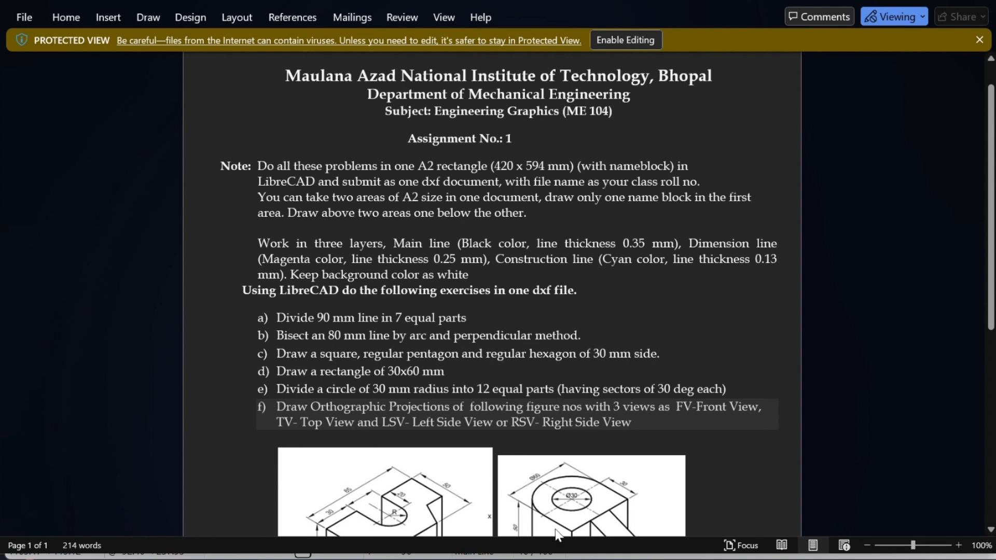
Step: Launch Paint from a Windows Start menu search for 'paint'
mouse_move(575, 559)
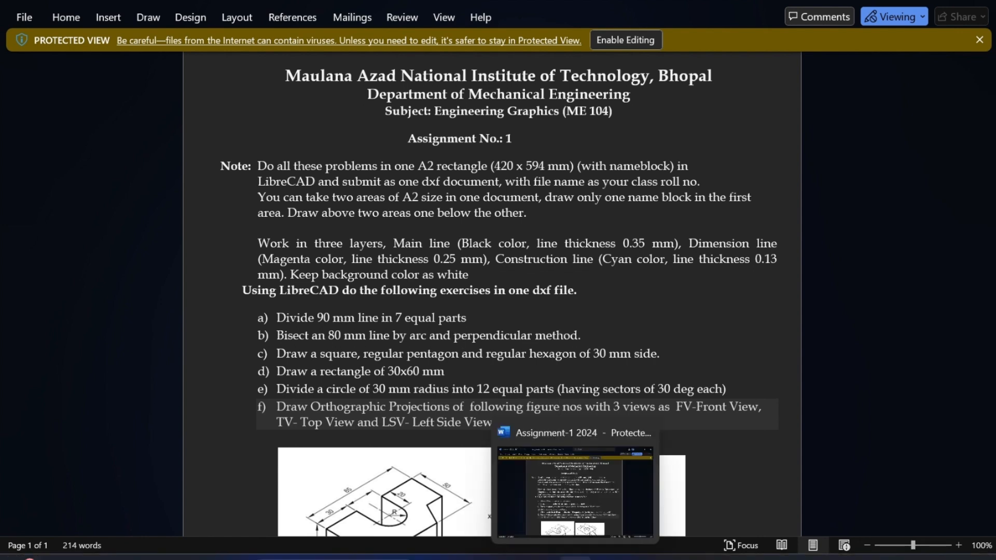
mouse_move(472, 559)
left_click(337, 556)
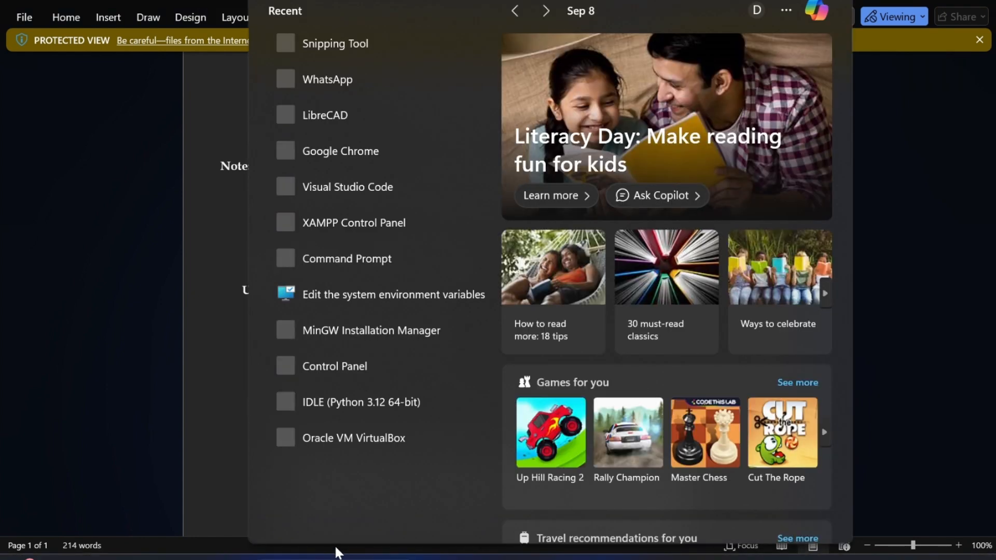
type("paint")
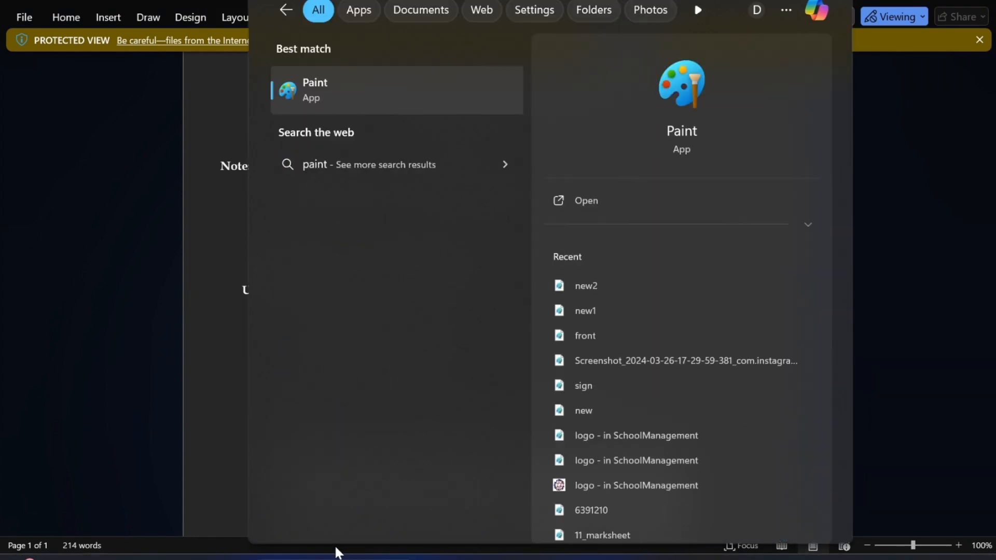
key("Return")
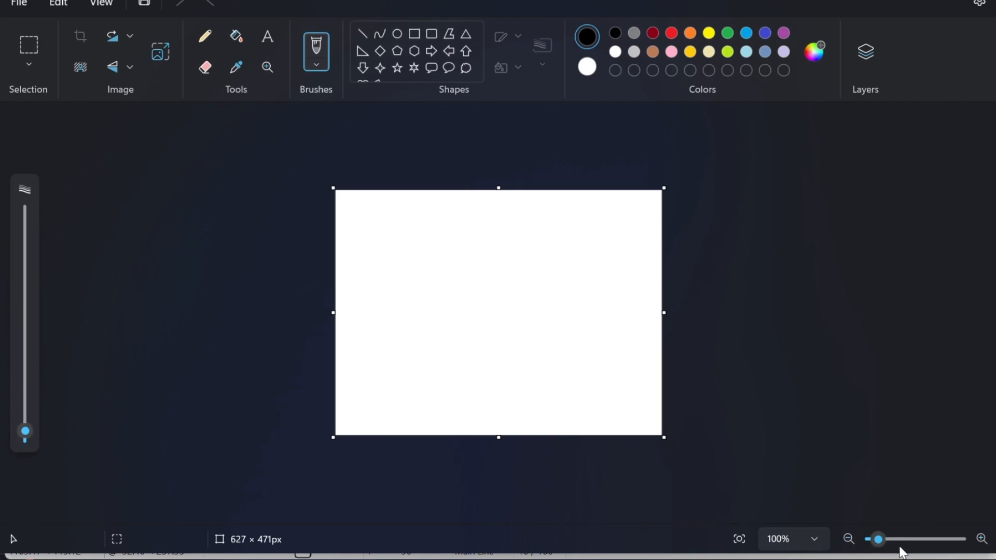
Step: Zoom the canvas and draw a black horizontal straight line across it
left_click_drag(878, 539, 886, 540)
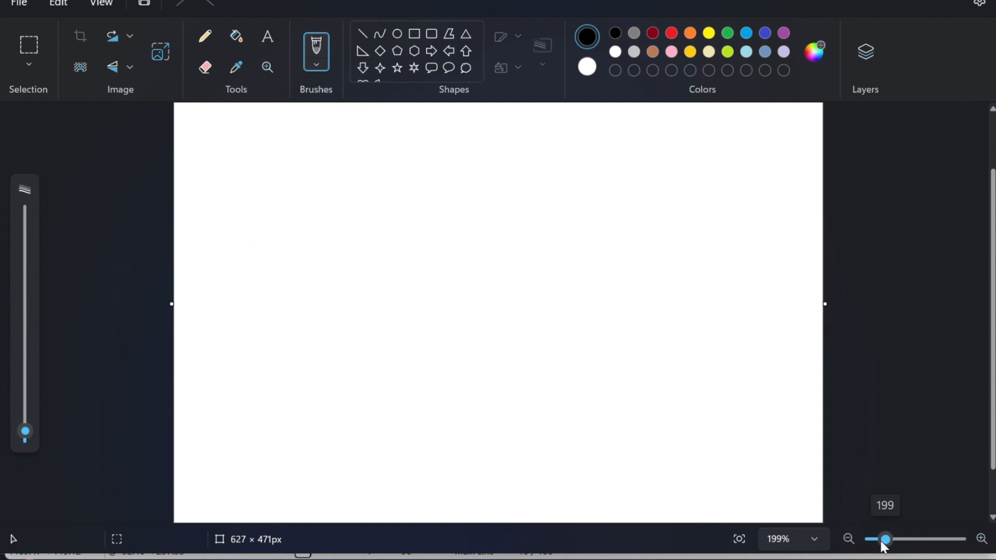
left_click(362, 34)
left_click_drag(312, 253, 621, 254)
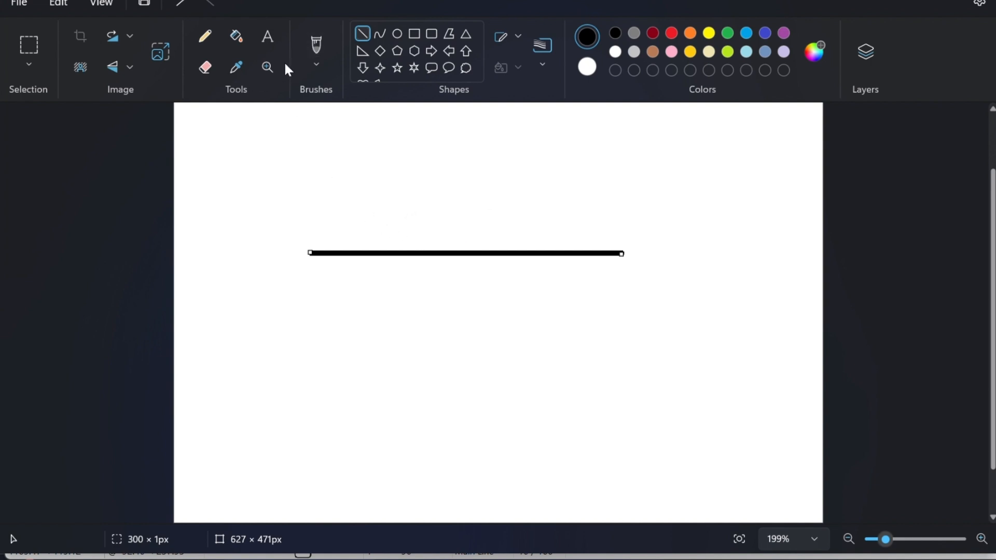
left_click(365, 35)
Step: Add a short red vertical tick at the line's midpoint and delete a stray red curve
left_click(672, 33)
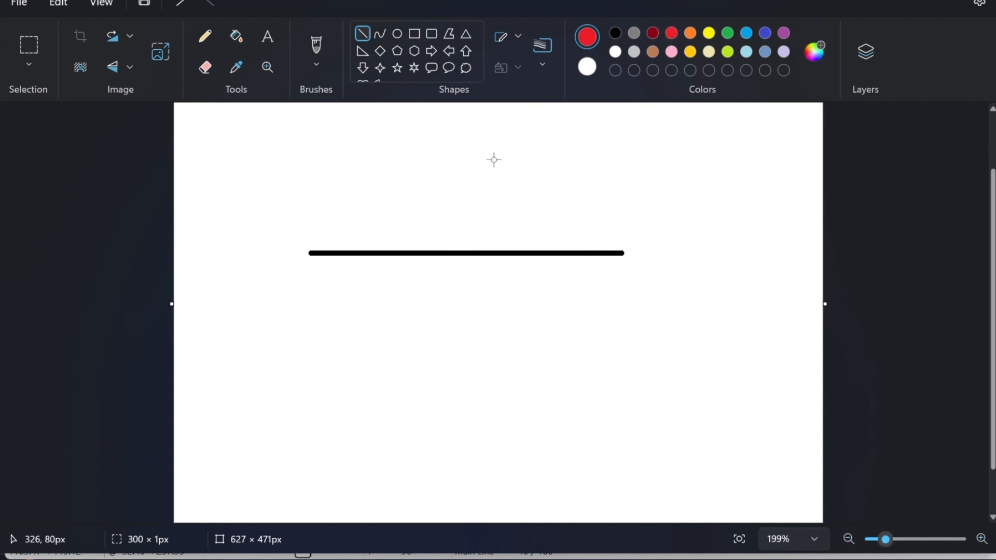
left_click_drag(465, 240, 464, 270)
left_click(492, 278)
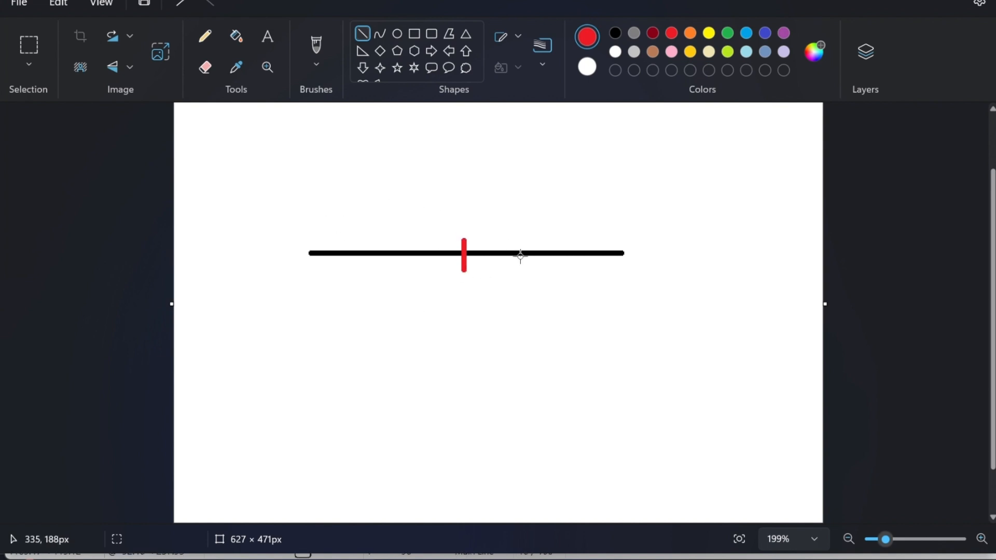
left_click(382, 33)
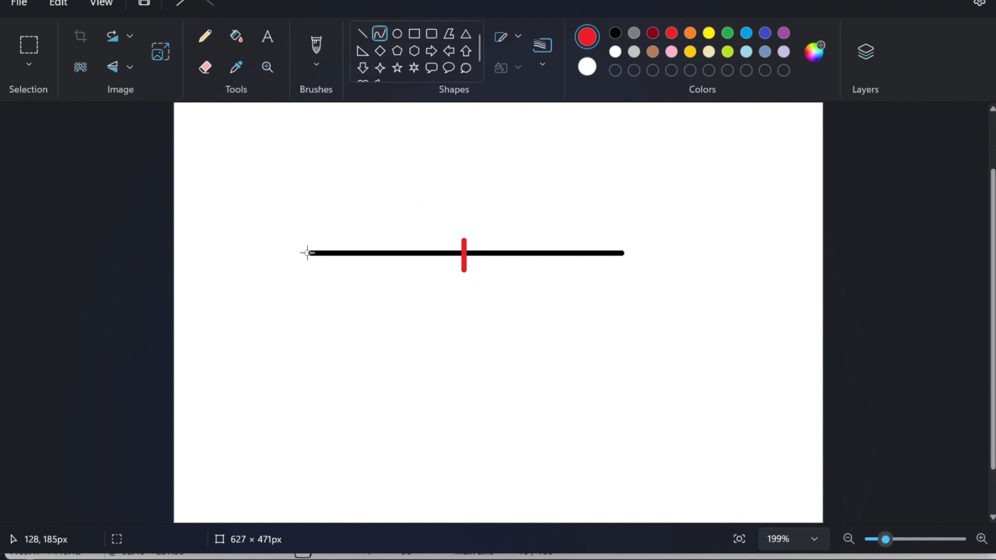
left_click_drag(307, 253, 282, 258)
right_click(283, 257)
left_click(208, 367)
key("Delete")
Step: Switch to orange and try curved strokes above the line, undoing both attempts
left_click(691, 32)
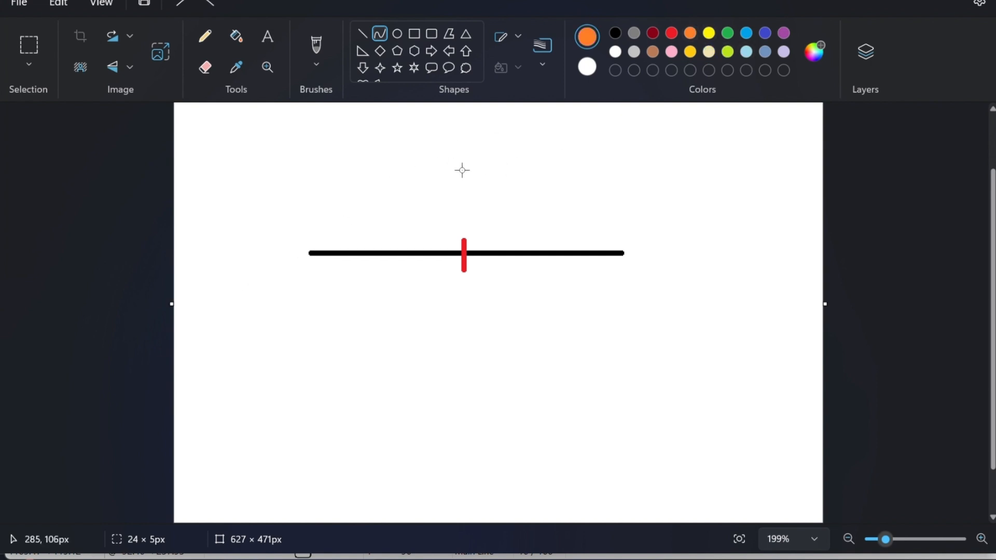
left_click_drag(444, 160, 478, 188)
left_click(451, 342)
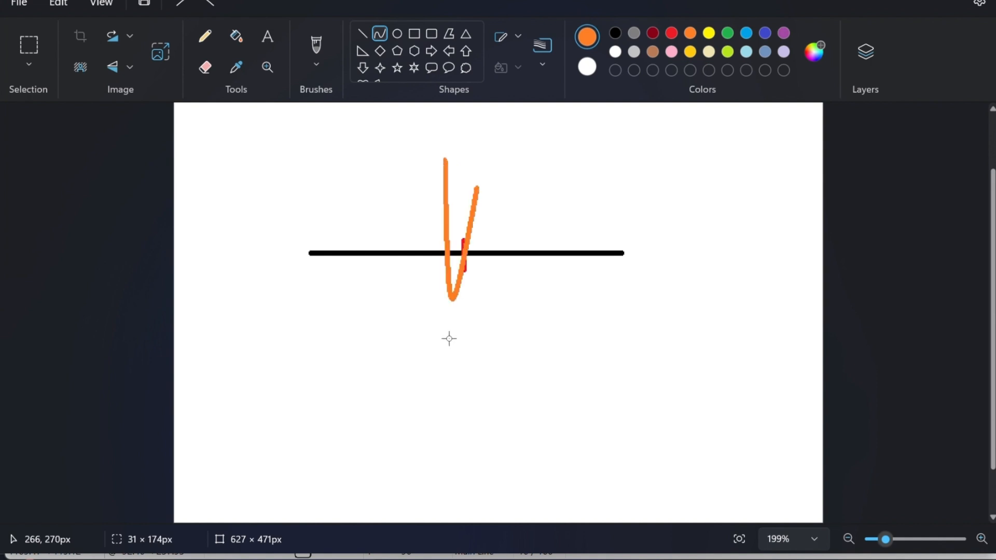
key("ctrl+z")
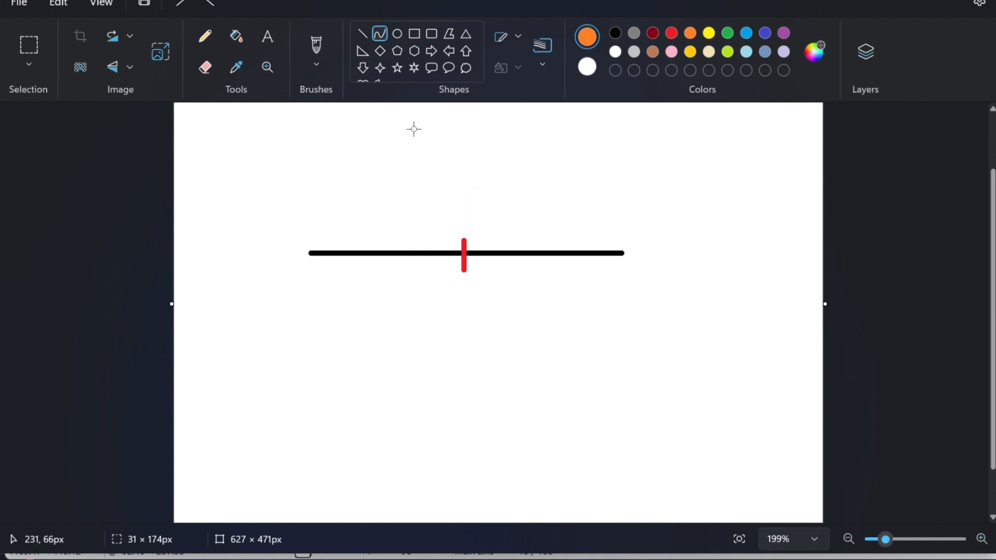
left_click_drag(442, 134, 467, 164)
left_click_drag(487, 345, 465, 189)
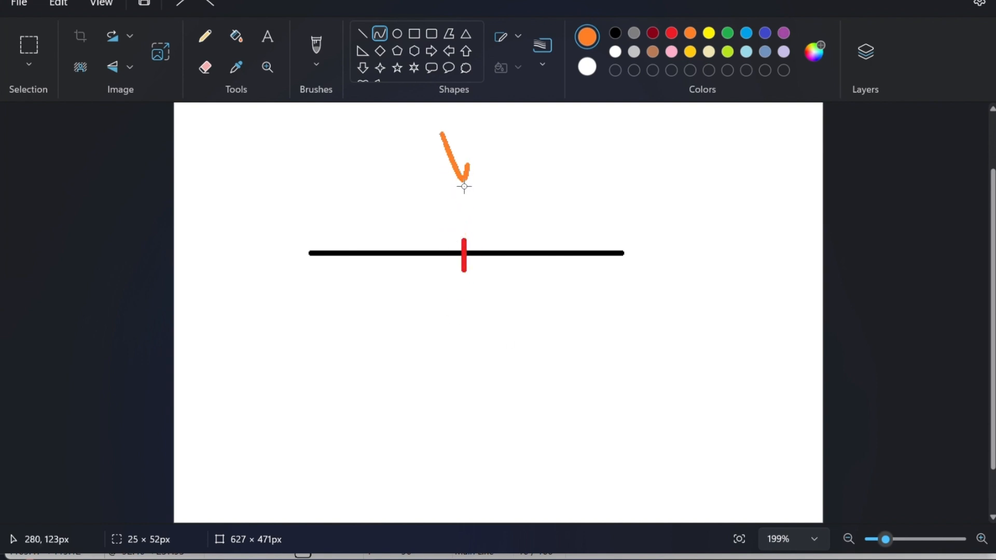
key("ctrl+z")
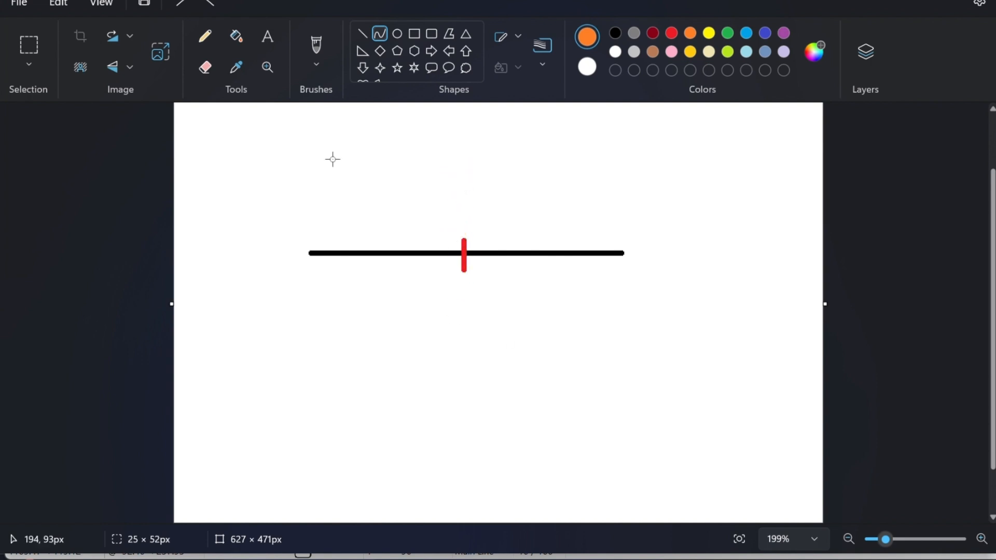
Step: Draw orange straight-line X marks above and below the black line
left_click(362, 34)
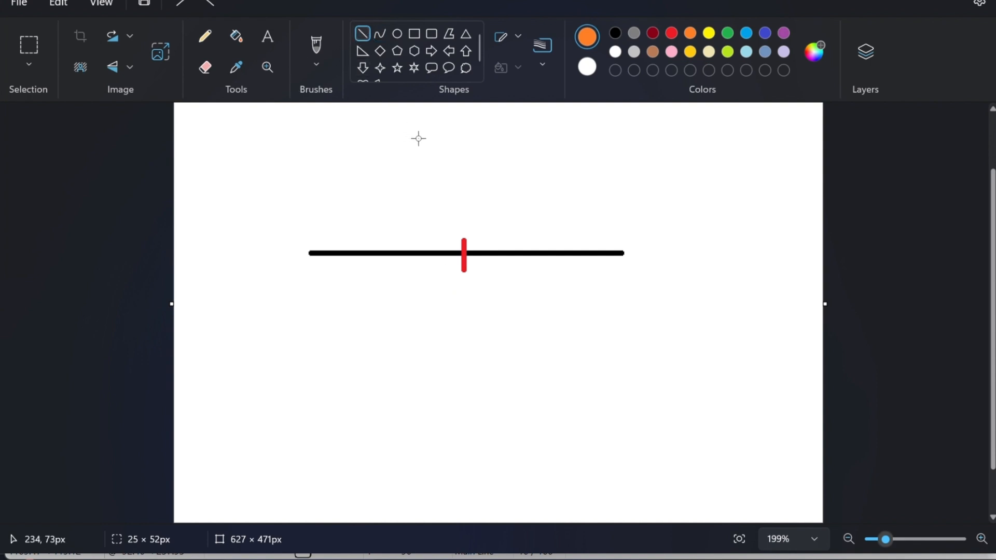
left_click_drag(442, 146, 483, 177)
left_click_drag(486, 352, 441, 402)
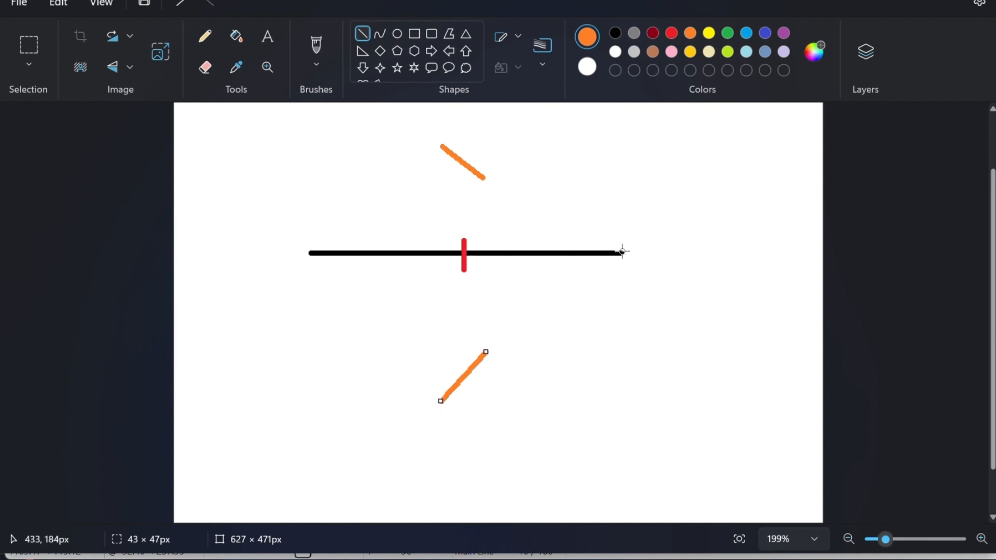
left_click_drag(477, 139, 457, 185)
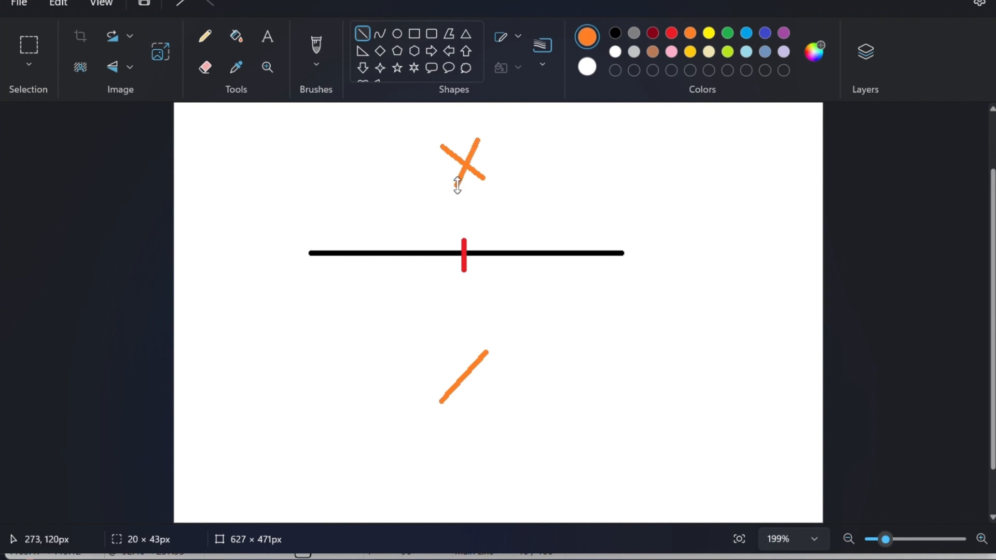
left_click_drag(449, 358, 499, 403)
Step: Draw a black vertical perpendicular through both X marks, then close Paint without saving
left_click(633, 33)
left_click(614, 31)
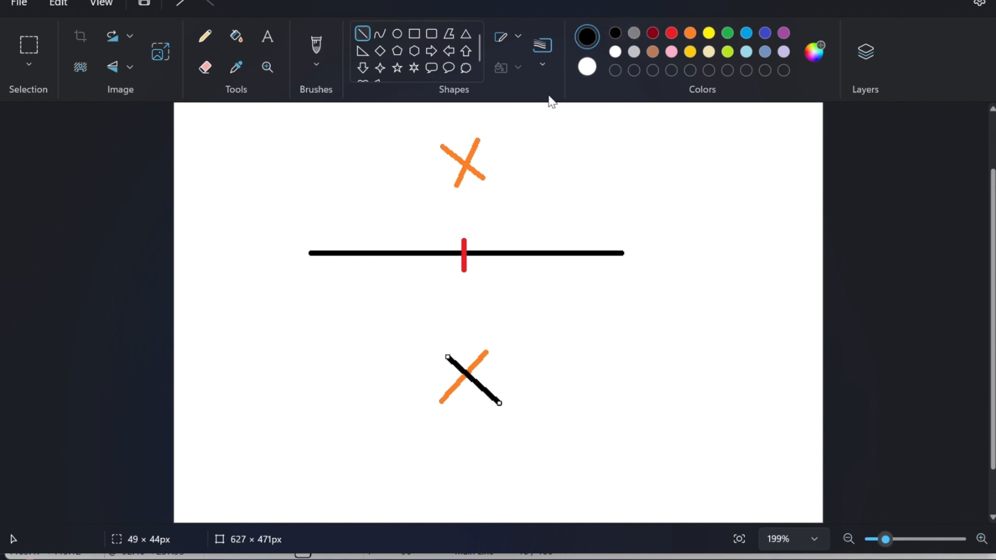
left_click_drag(459, 136, 467, 412)
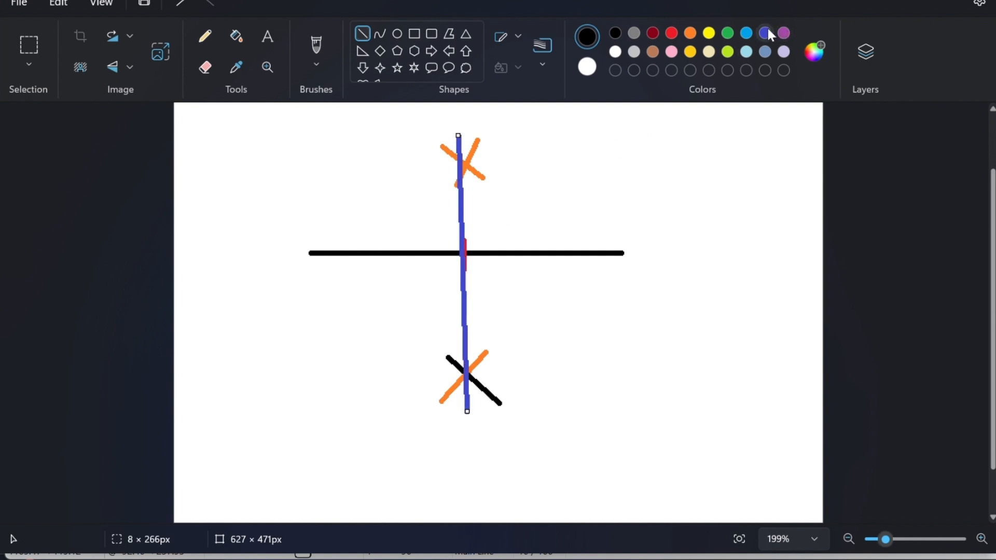
left_click(982, 0)
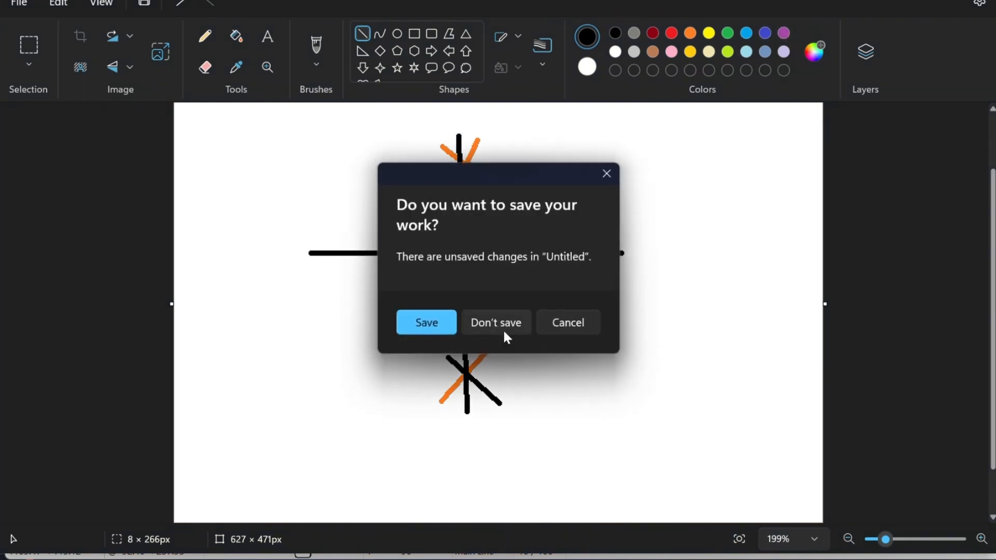
left_click(496, 325)
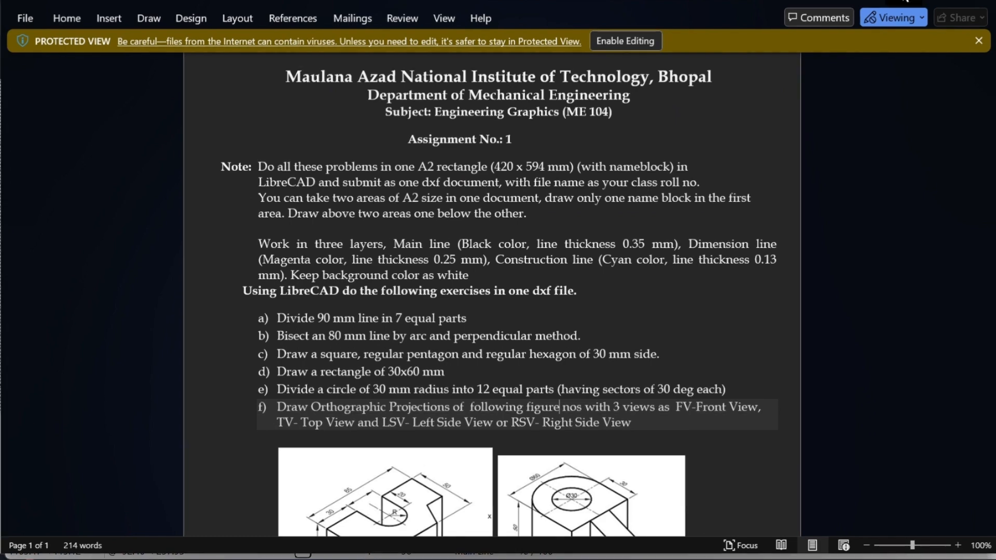
Step: Alt+Tab past File Explorer back to the LibreCAD drawing
key("alt+Tab")
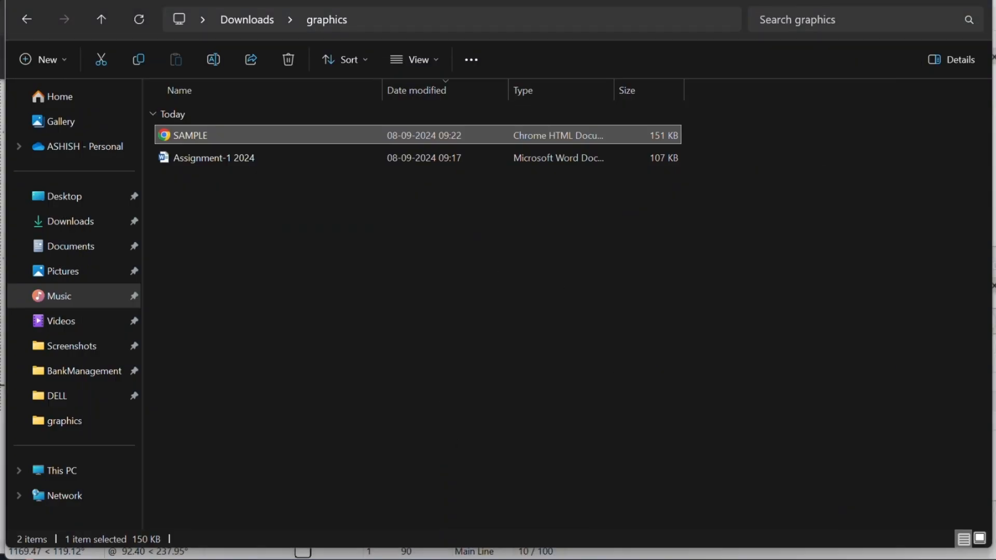
key("alt+Tab")
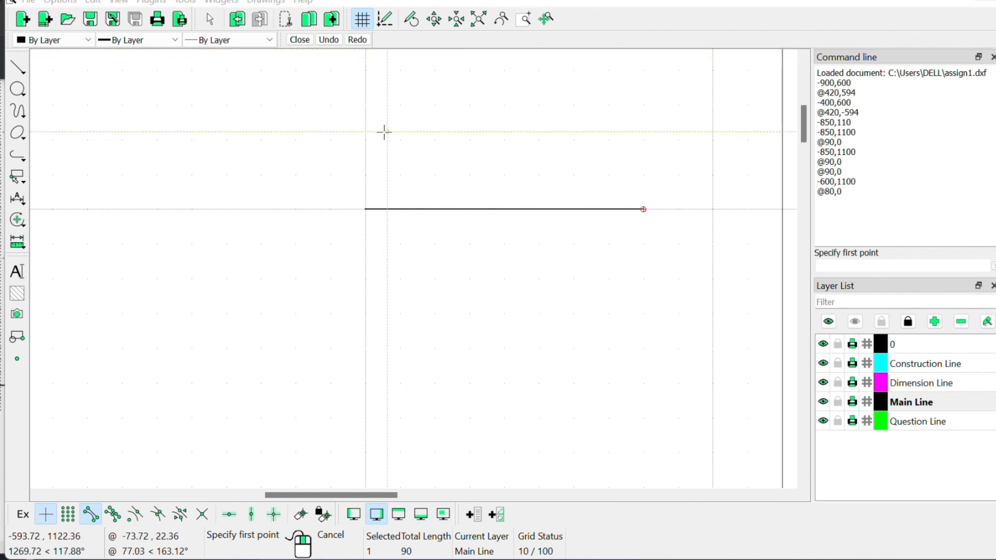
Step: Select the Arc 'Center, Point, Angles' drawing mode
left_click(19, 70)
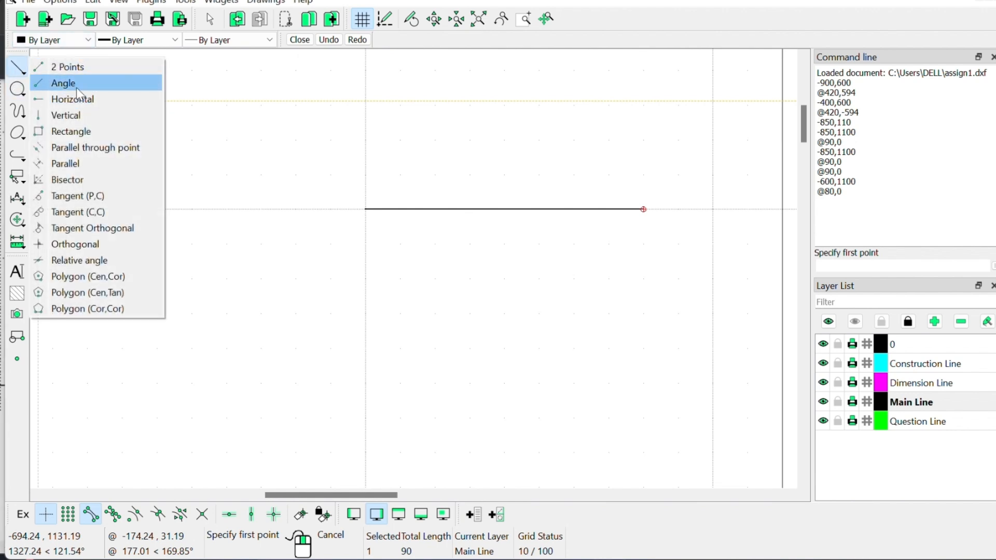
left_click(17, 89)
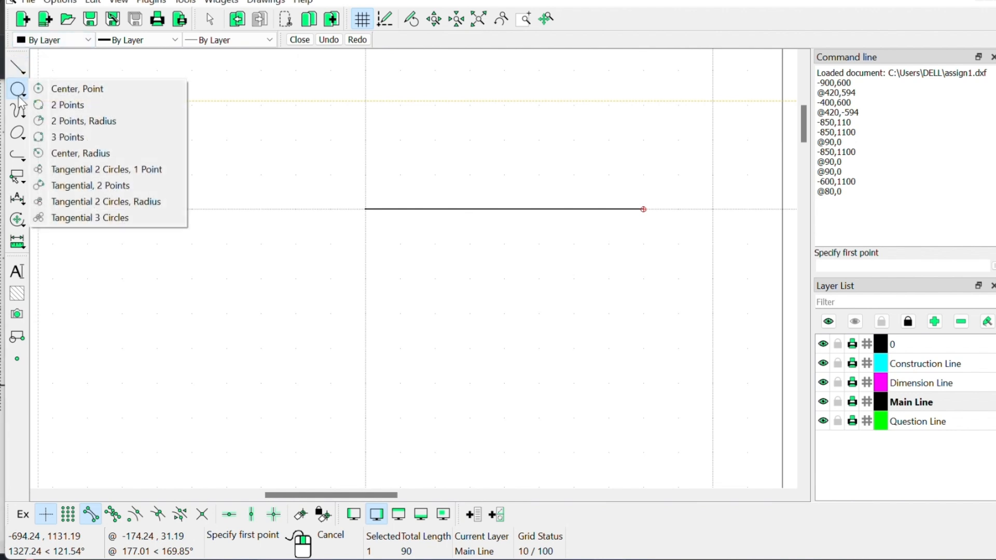
left_click(17, 111)
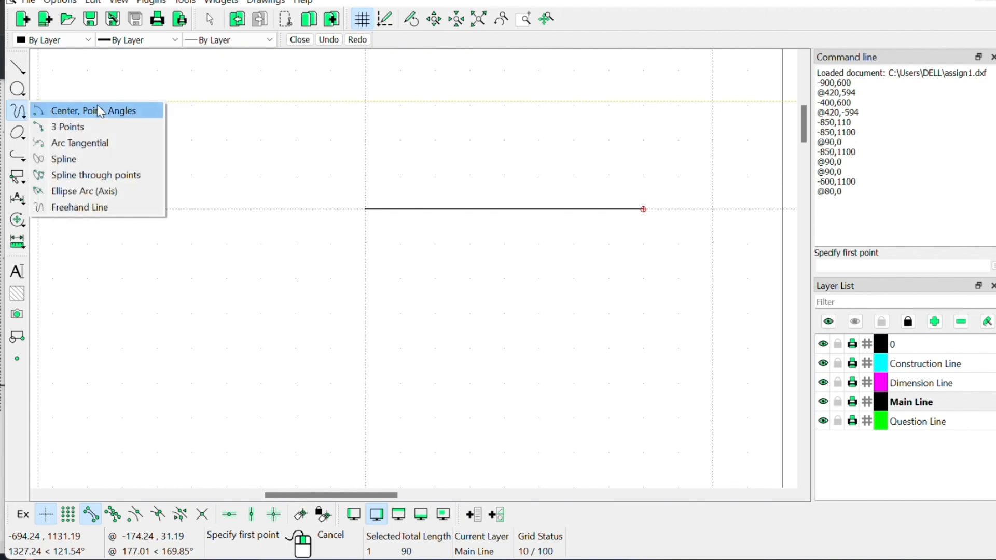
left_click(98, 111)
left_click(19, 111)
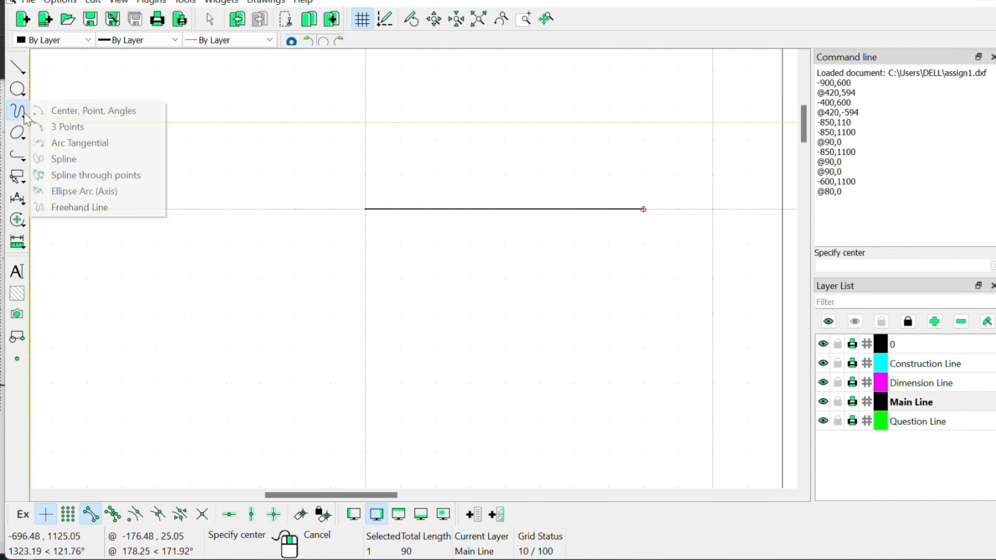
left_click(67, 112)
scroll(407, 213, "up", 1)
scroll(408, 213, "up", 2)
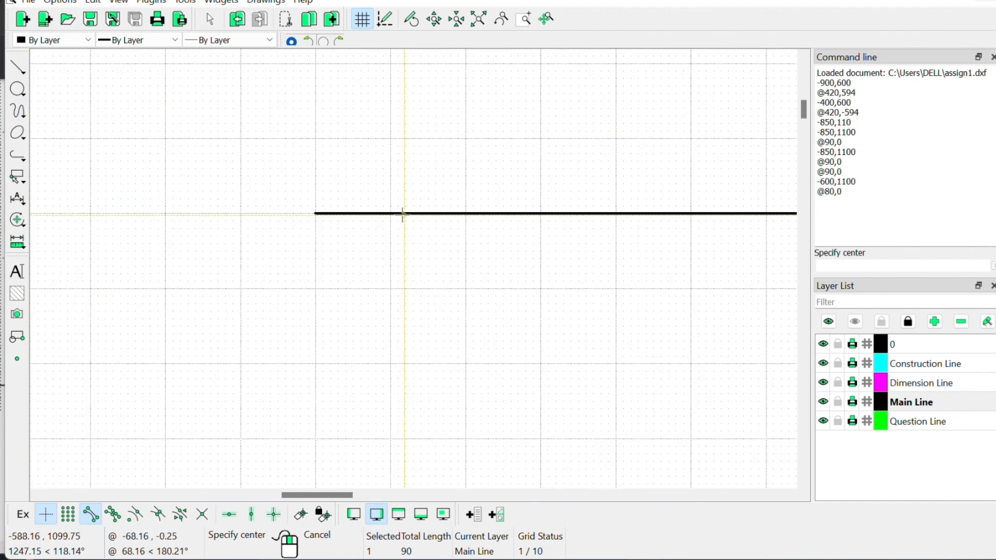
Step: Centre the arc on the 80 mm line's left end and give it radius 45
left_click(316, 213)
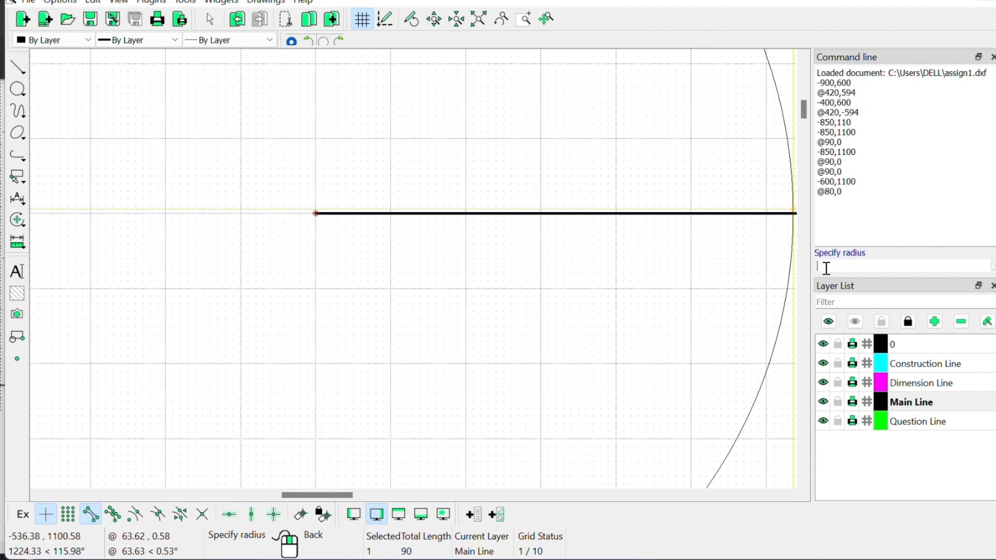
type("45")
key("Return")
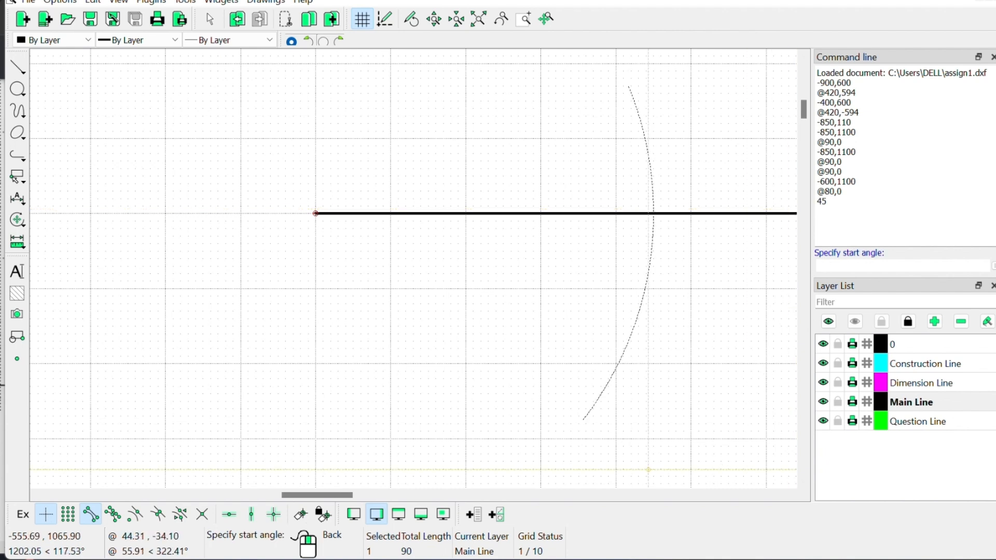
key("super")
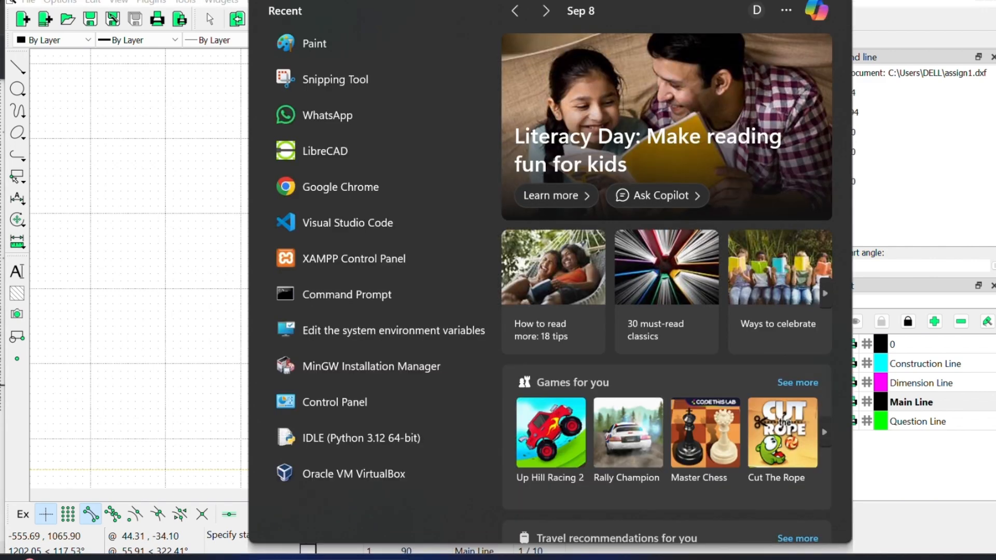
Step: Launch Paint and draw a black horizontal line across the canvas middle
type("paint")
key("Return")
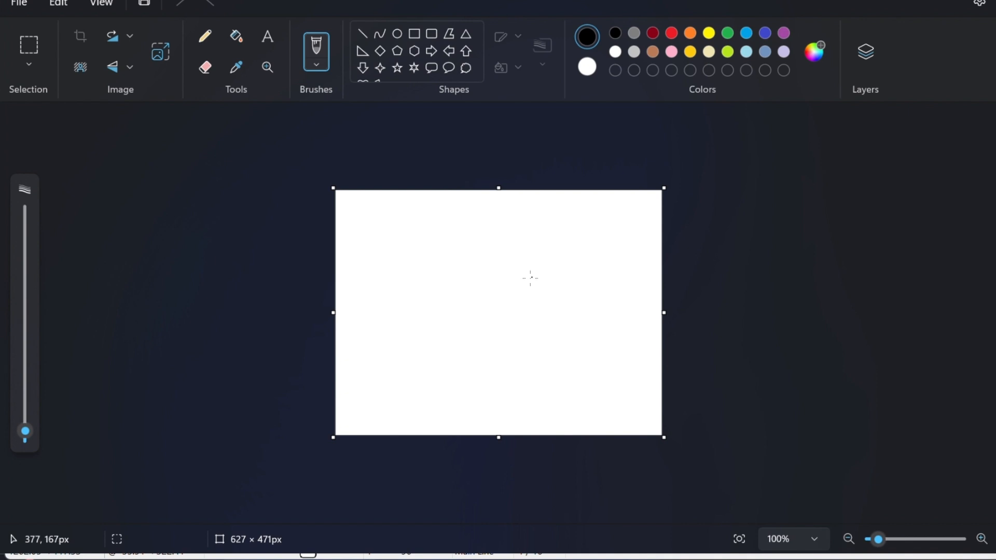
left_click(360, 34)
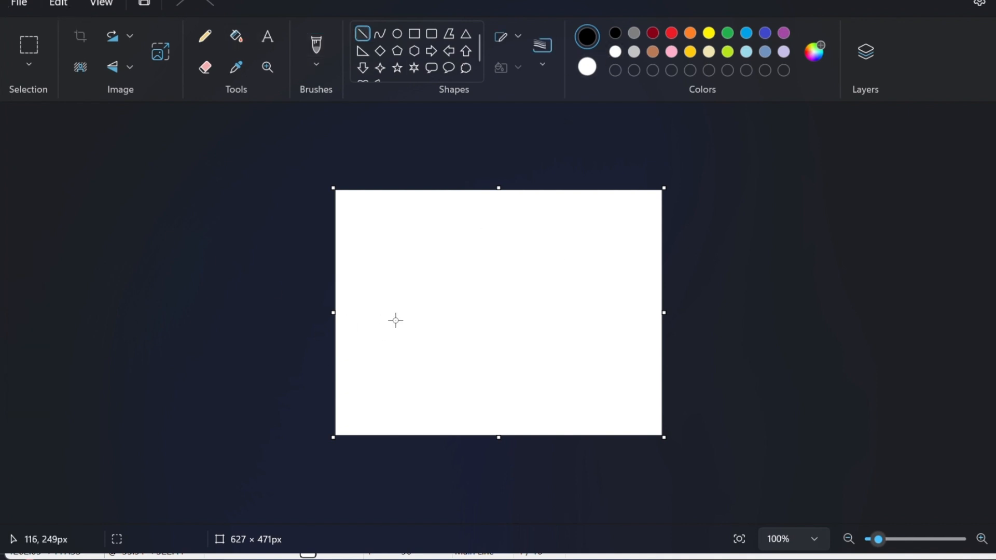
left_click_drag(395, 307, 587, 305)
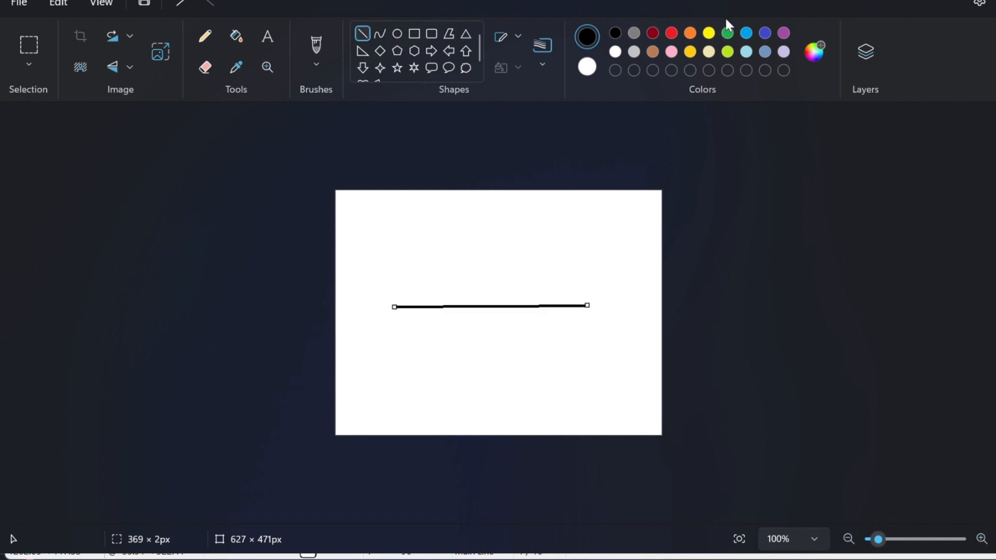
left_click(671, 32)
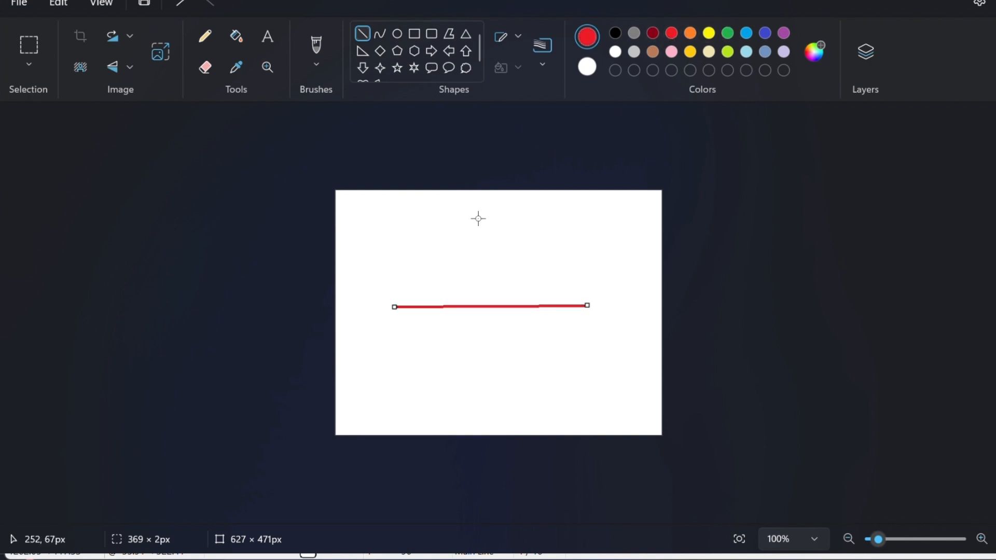
left_click(614, 32)
left_click(480, 233)
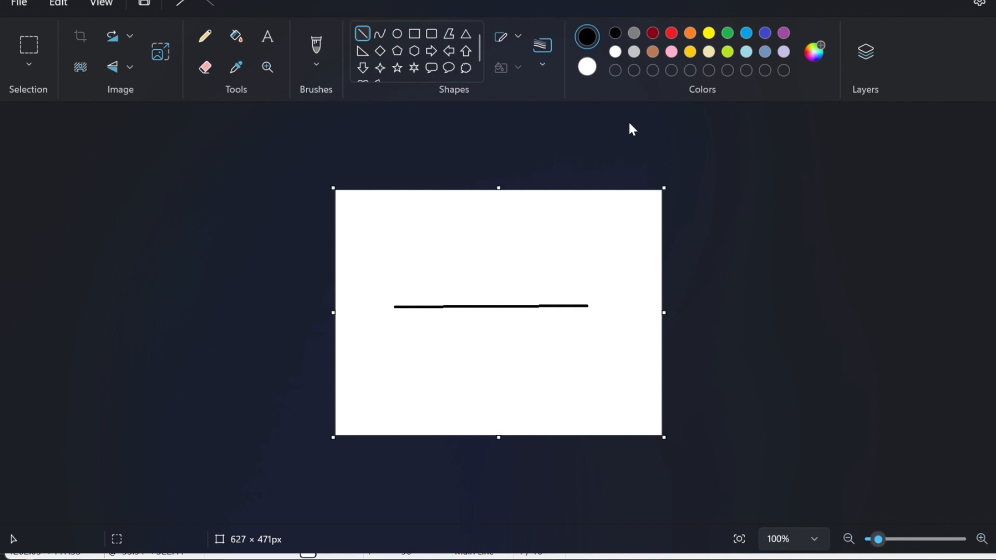
Step: Draw a short dark-red diagonal above the black line
left_click(640, 52)
left_click(653, 32)
left_click_drag(469, 224, 492, 248)
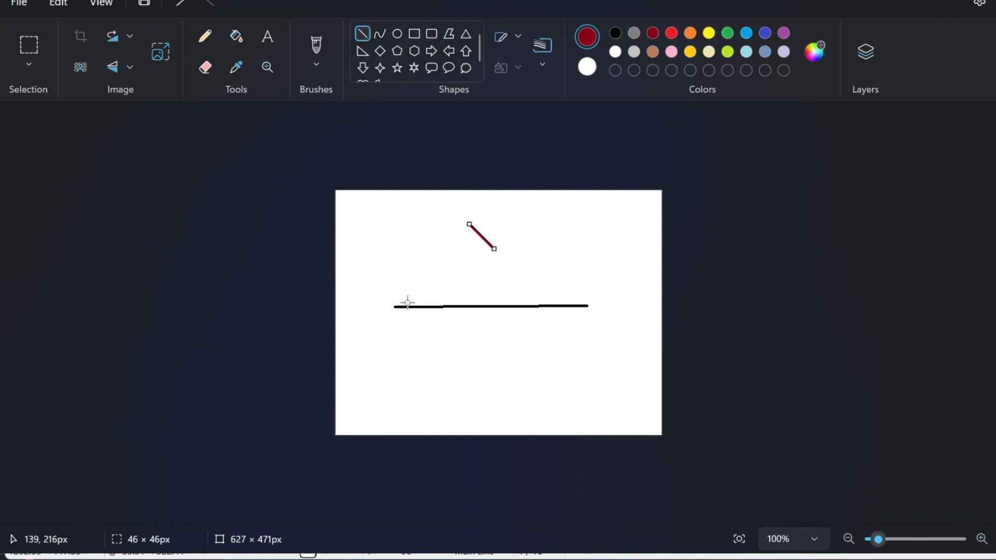
left_click(394, 286)
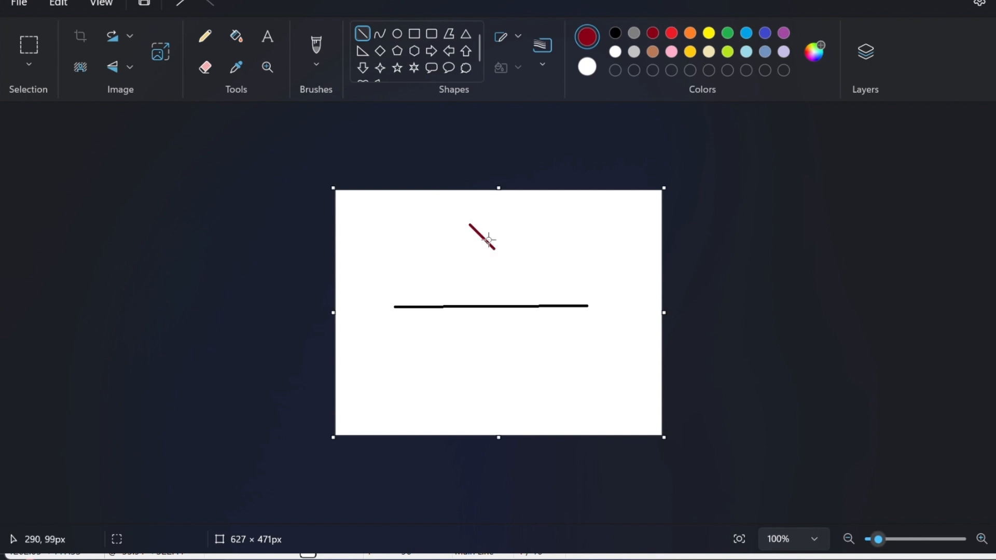
Step: Draw two yellow lines fanning up from the black line's left end, then return to LibreCAD
left_click(711, 34)
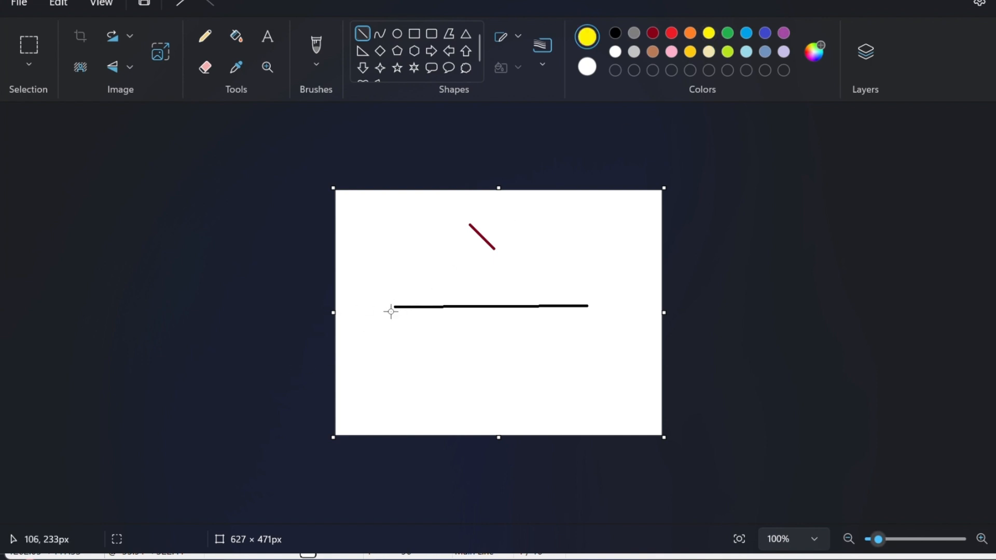
left_click_drag(395, 308, 502, 246)
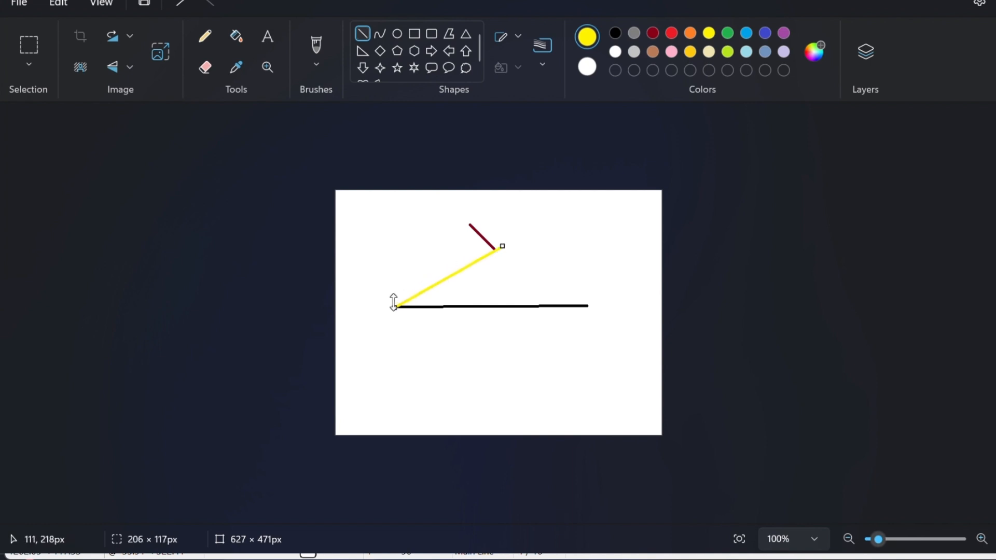
left_click(387, 280)
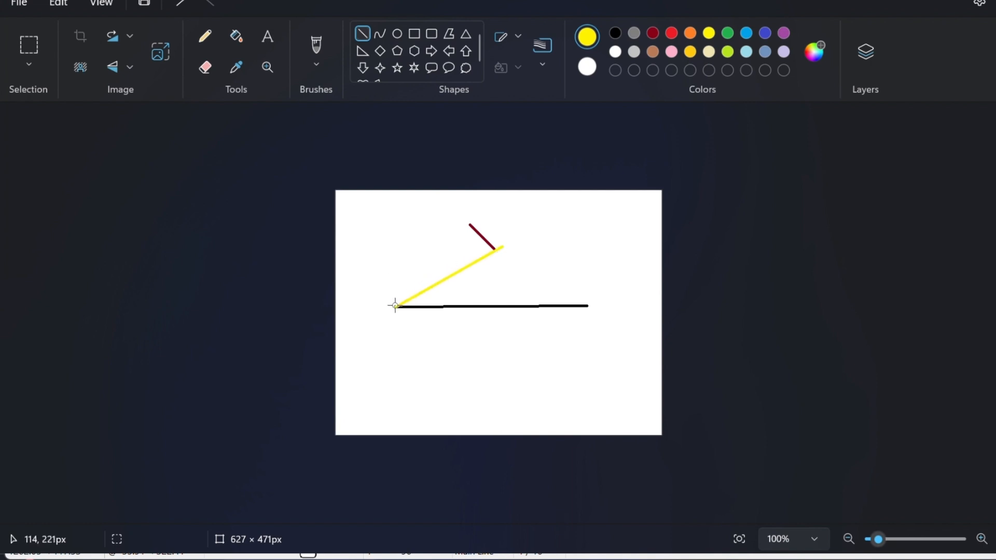
left_click_drag(395, 306, 483, 209)
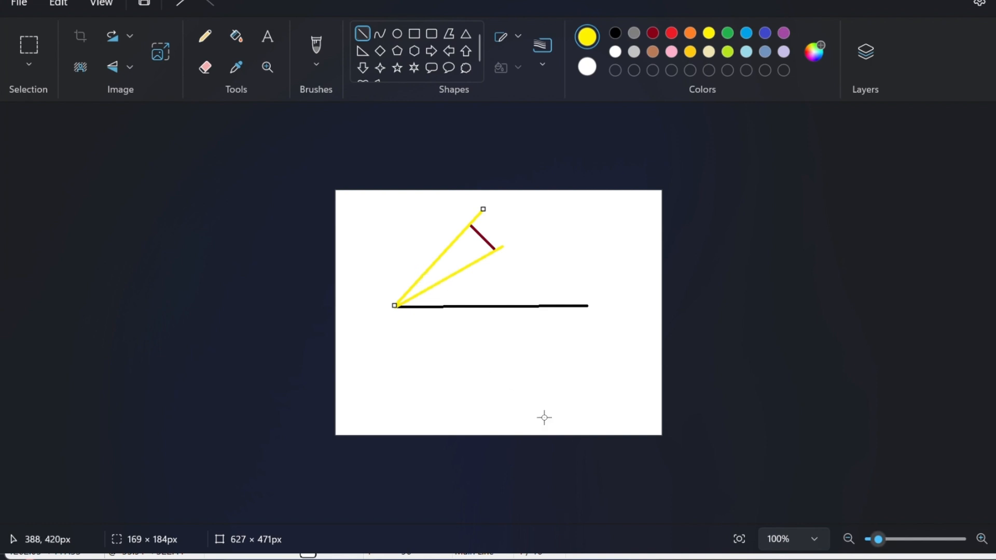
left_click(606, 559)
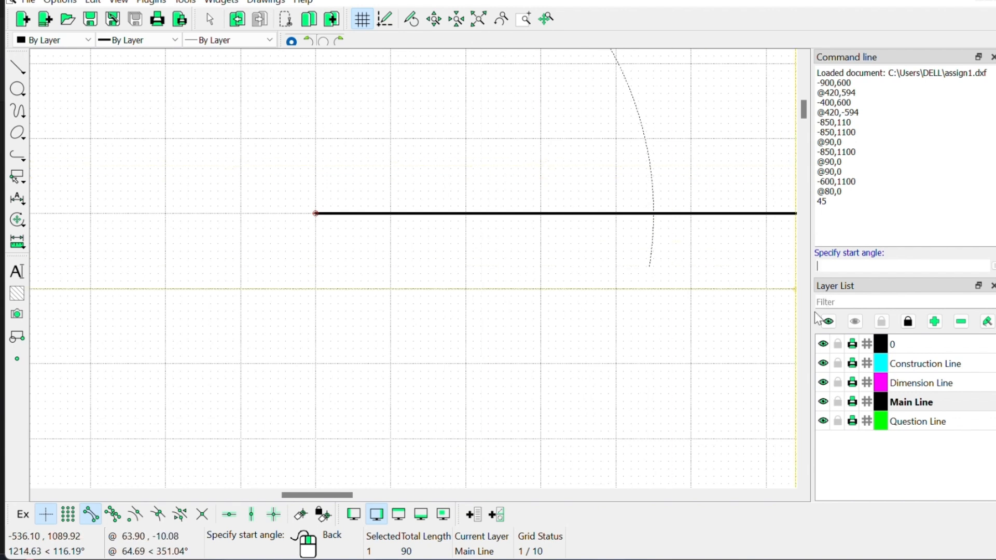
Step: Finish the arc with angles 25° and 30°, undo it, and make Construction Line current
left_click(855, 265)
type("25")
key("Return")
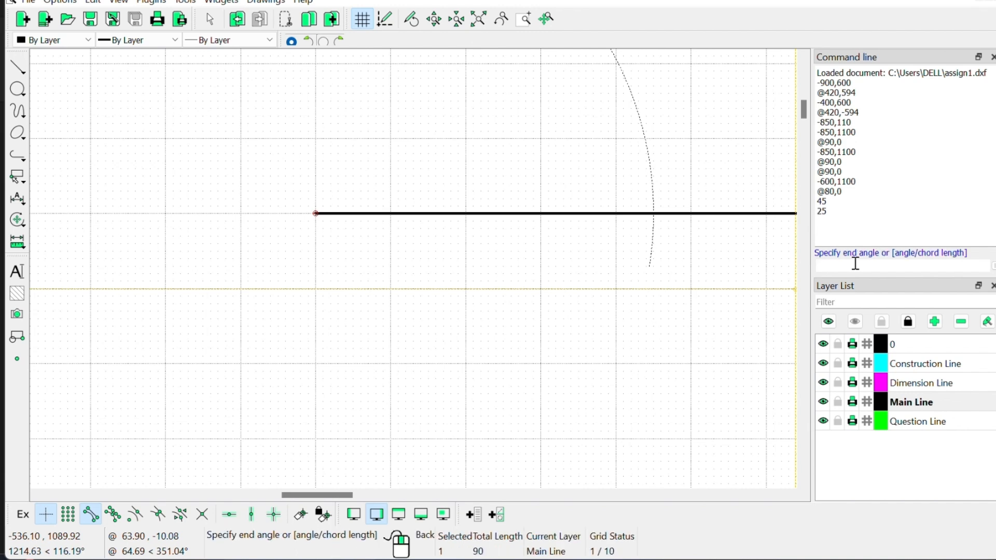
type("30")
key("Return")
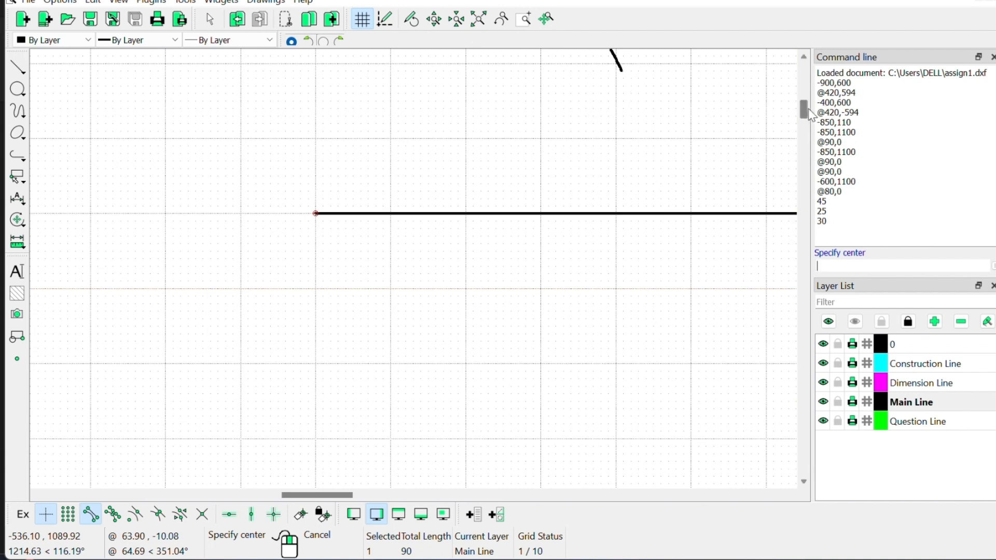
left_click_drag(805, 109, 804, 101)
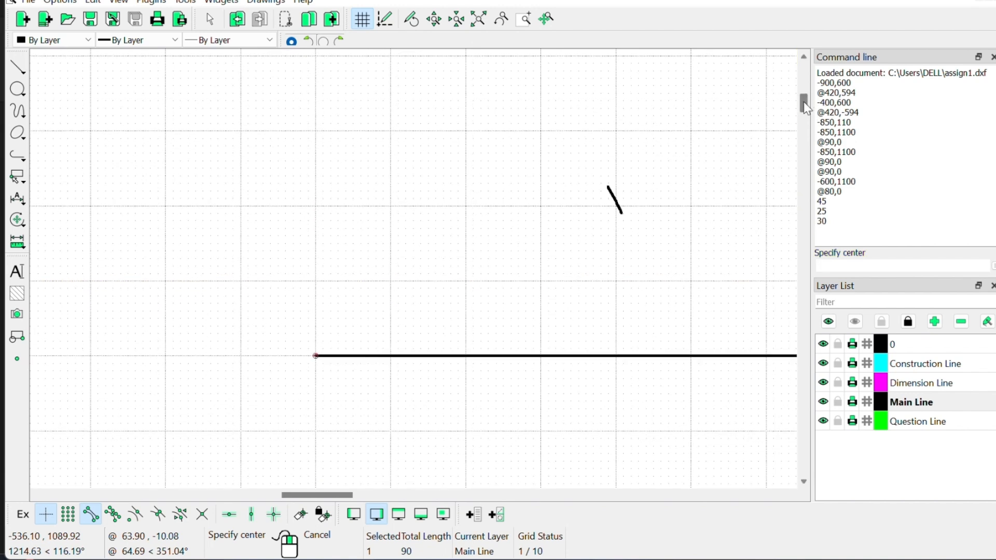
scroll(675, 282, "down", 2)
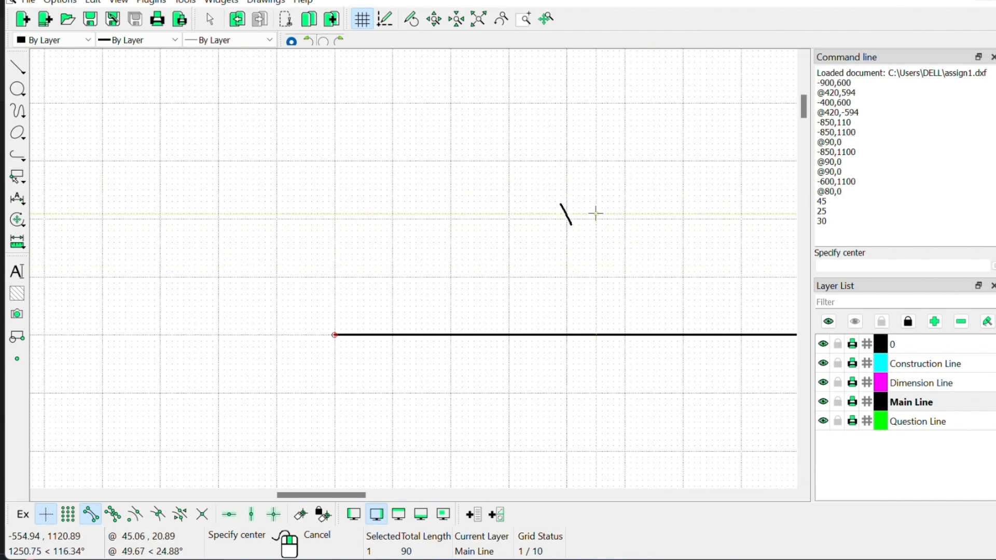
key("ctrl+z")
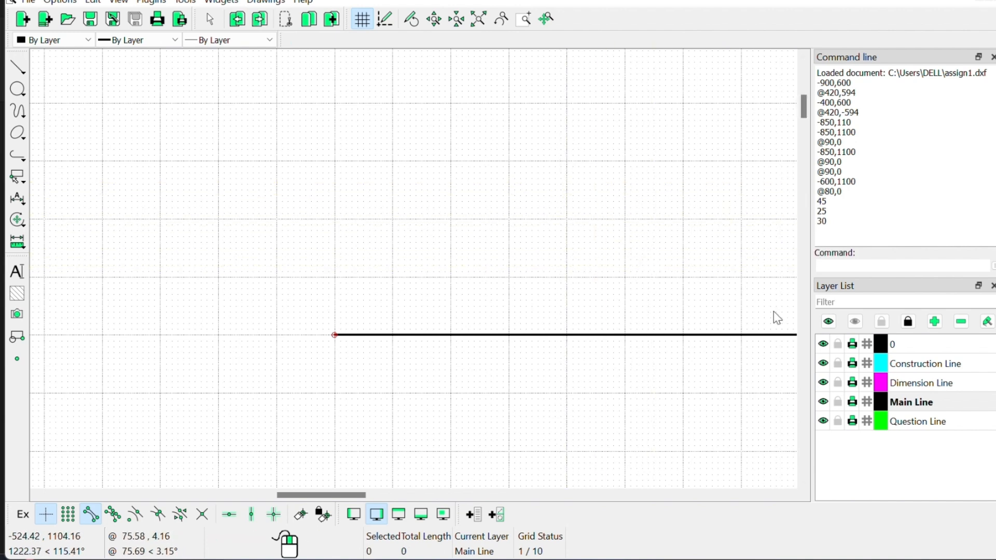
left_click(959, 364)
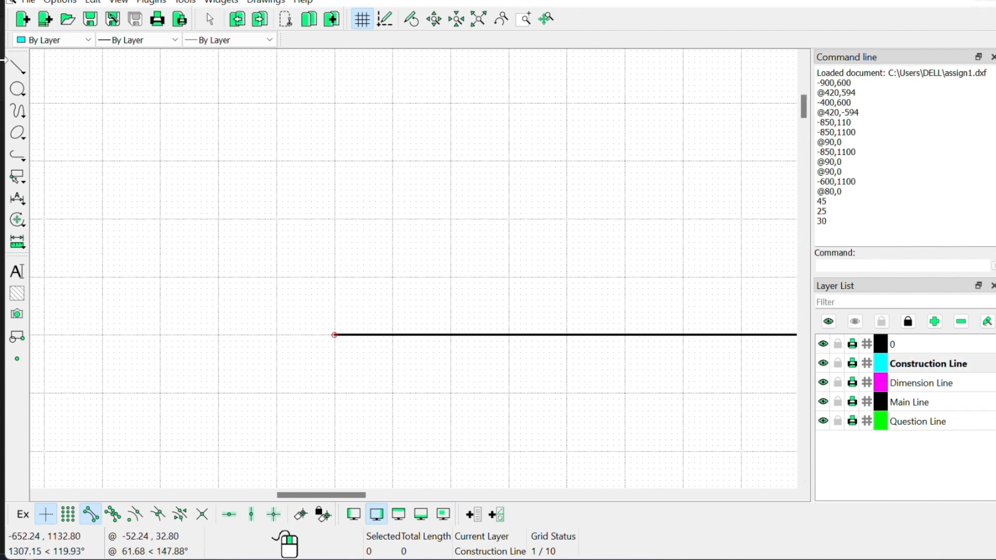
Step: Draw a cyan arc centred on the line's left end: radius 45, from 25° to 30°
left_click(17, 111)
left_click(68, 111)
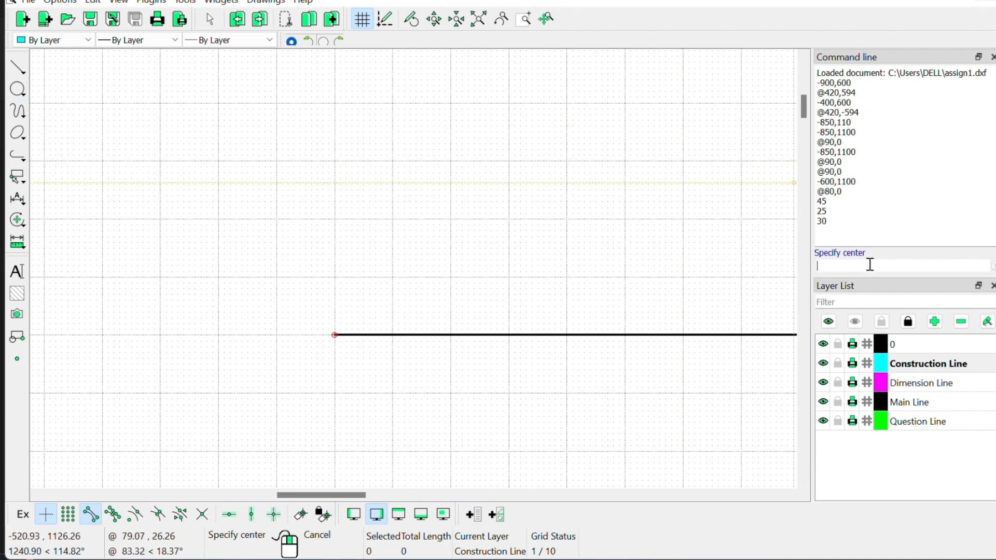
key("BackSpace")
key("BackSpace")
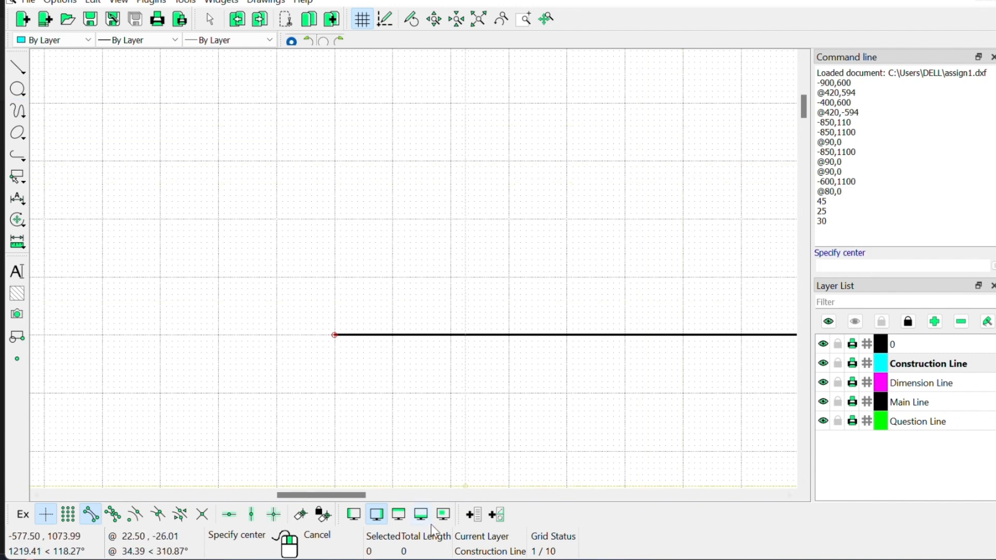
left_click(335, 336)
left_click(835, 264)
type("45")
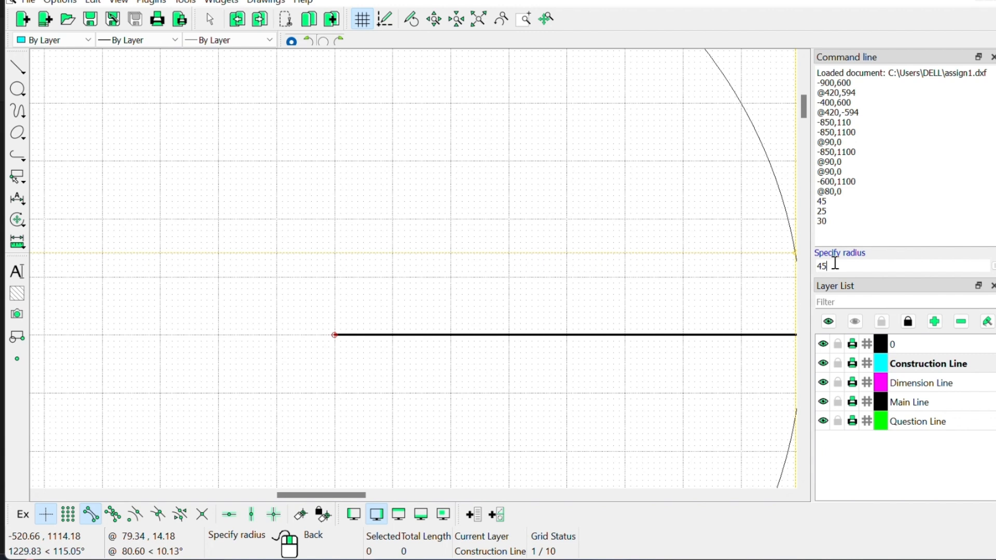
key("Return")
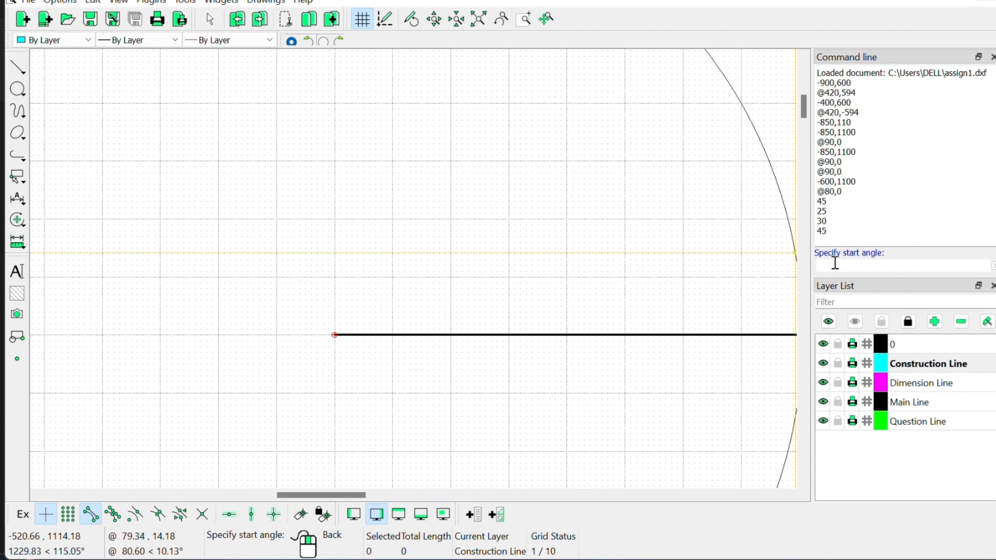
type("25")
key("Return")
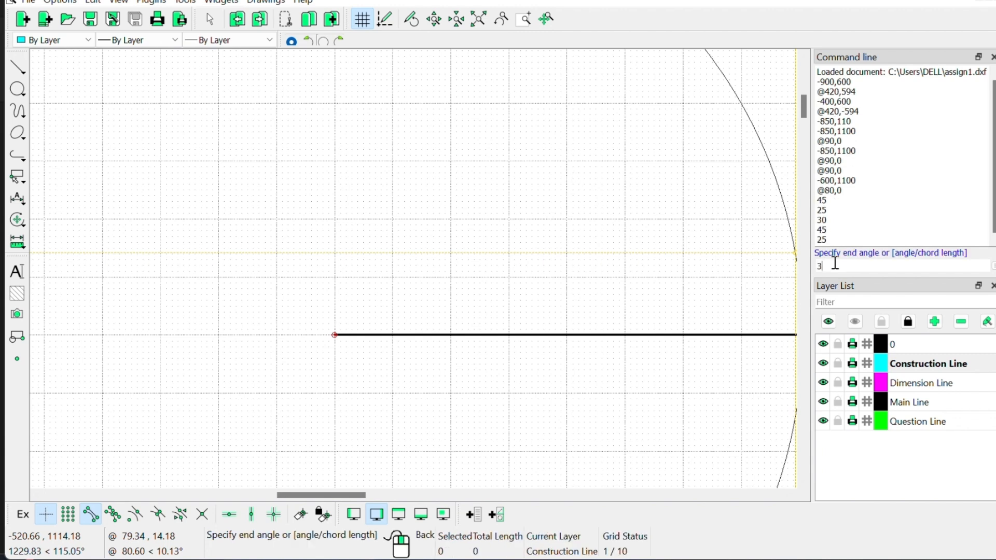
key("Return")
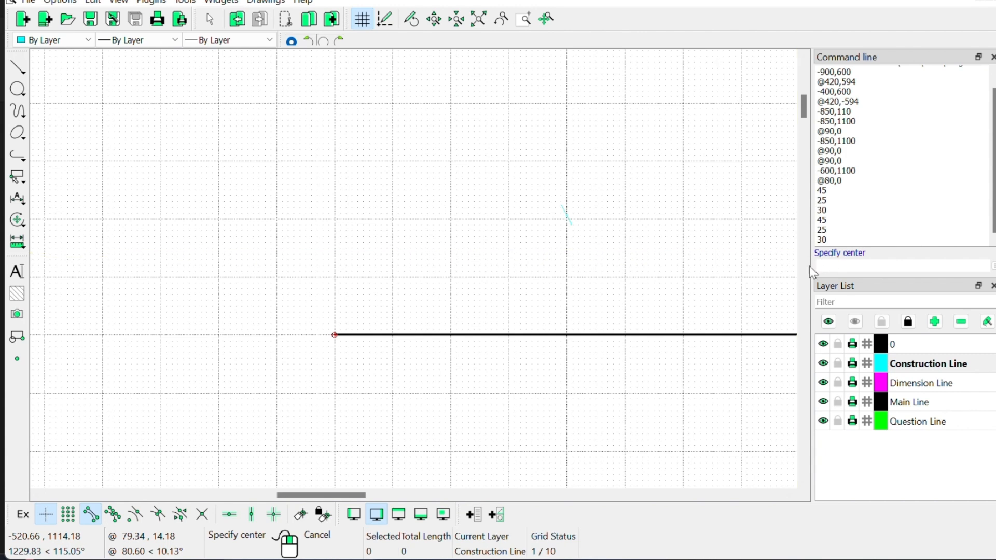
Step: Adjust the view around the new arc, then switch back to the Paint sketch
left_click_drag(336, 493, 353, 503)
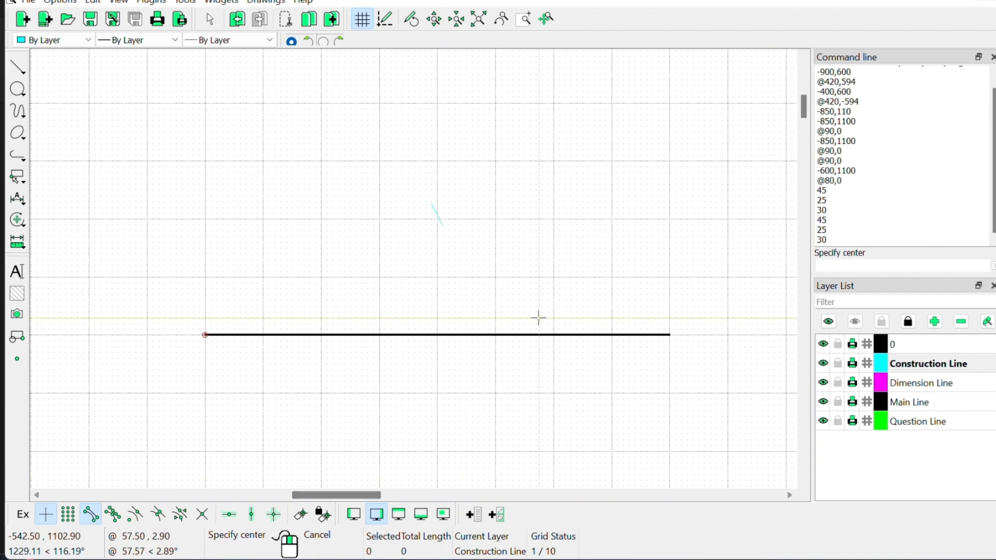
mouse_move(805, 104)
left_mouse_down()
mouse_move(804, 93)
mouse_move(804, 104)
left_mouse_up()
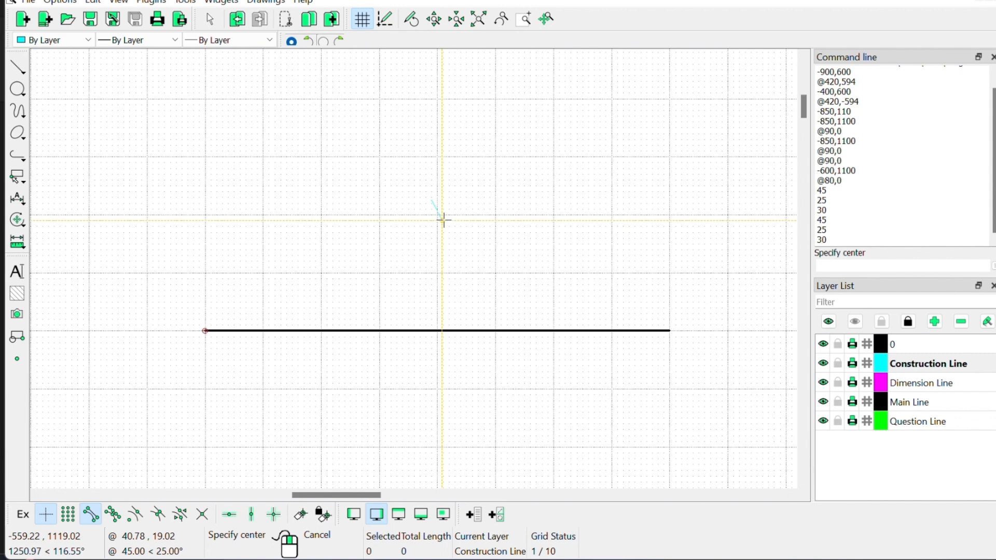
scroll(443, 220, "up", 2)
scroll(436, 216, "up", 1)
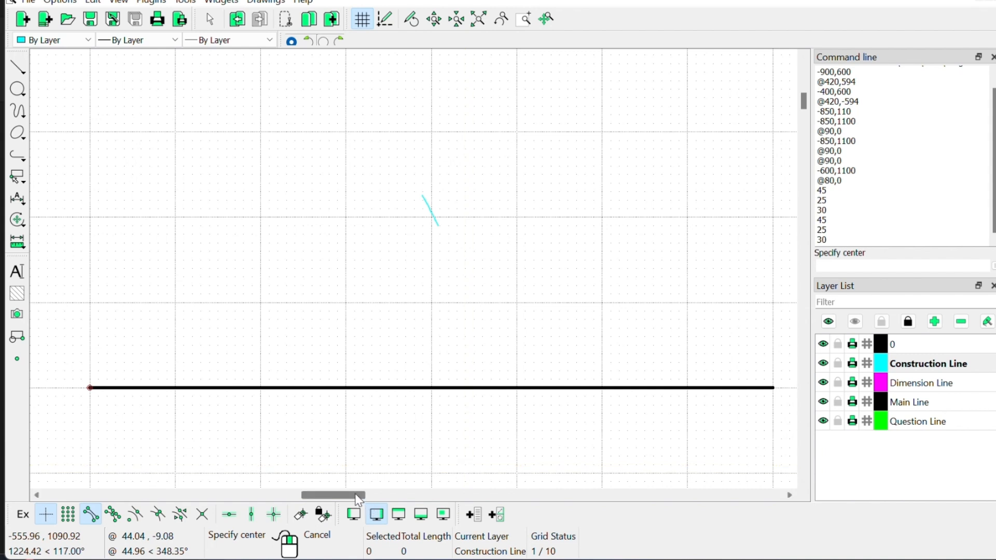
left_click_drag(357, 496, 359, 497)
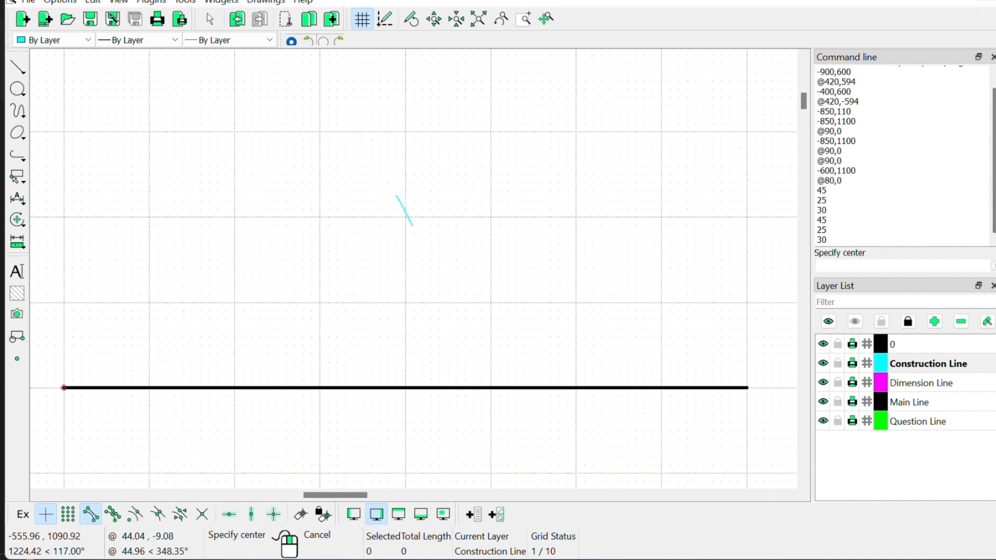
mouse_move(610, 557)
left_click(647, 558)
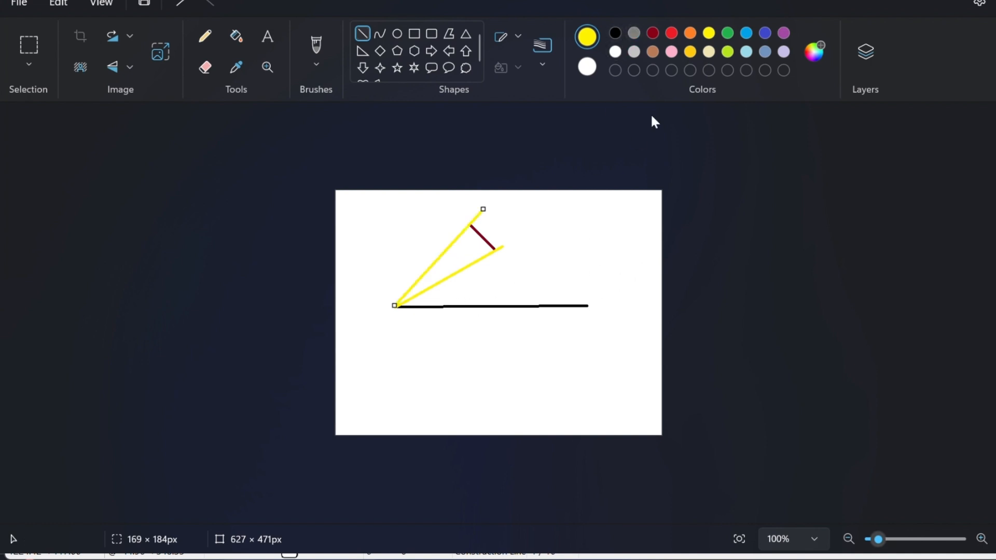
Step: Recolour the upper yellow line green and draw green lines up-left from the base's right end
left_click(728, 32)
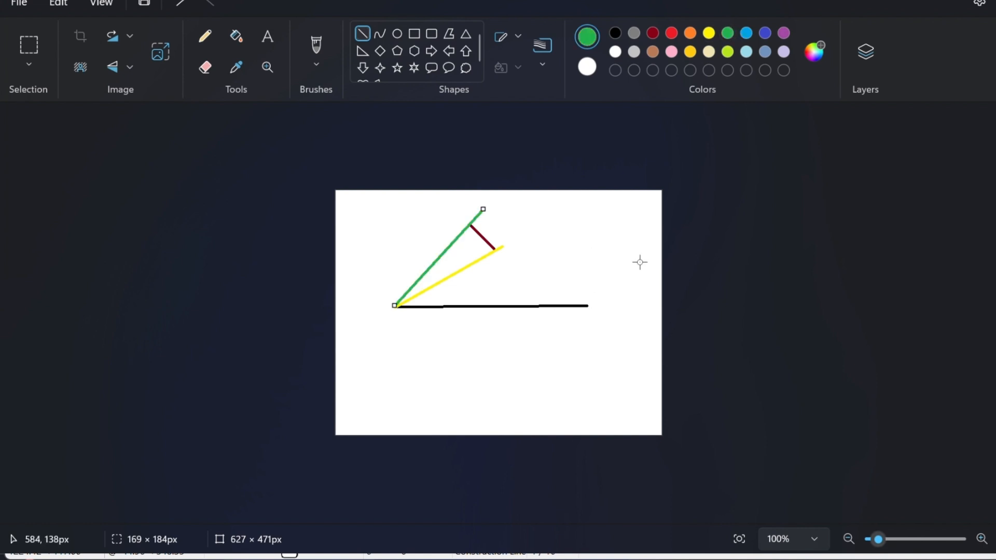
left_click_drag(589, 303, 438, 220)
key("Escape")
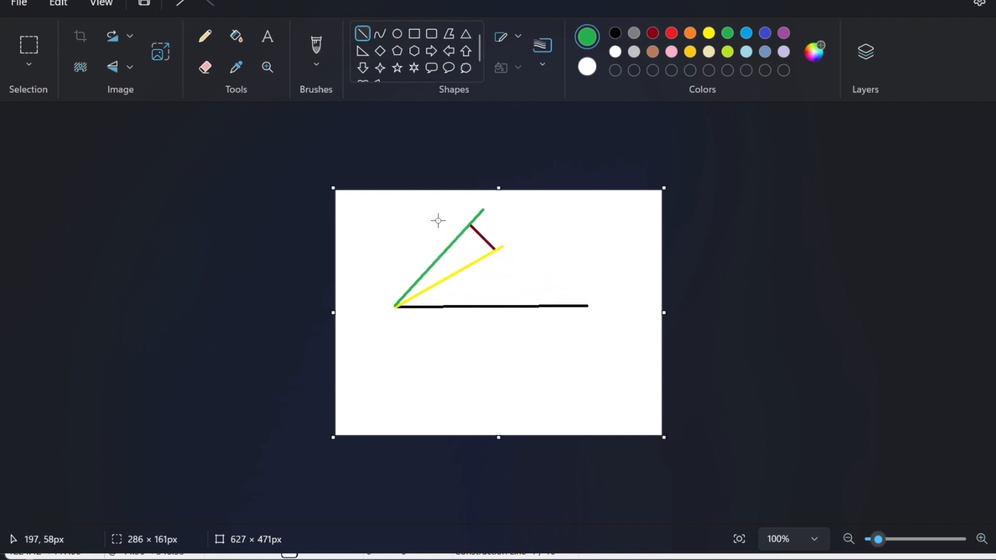
left_click_drag(590, 306, 426, 213)
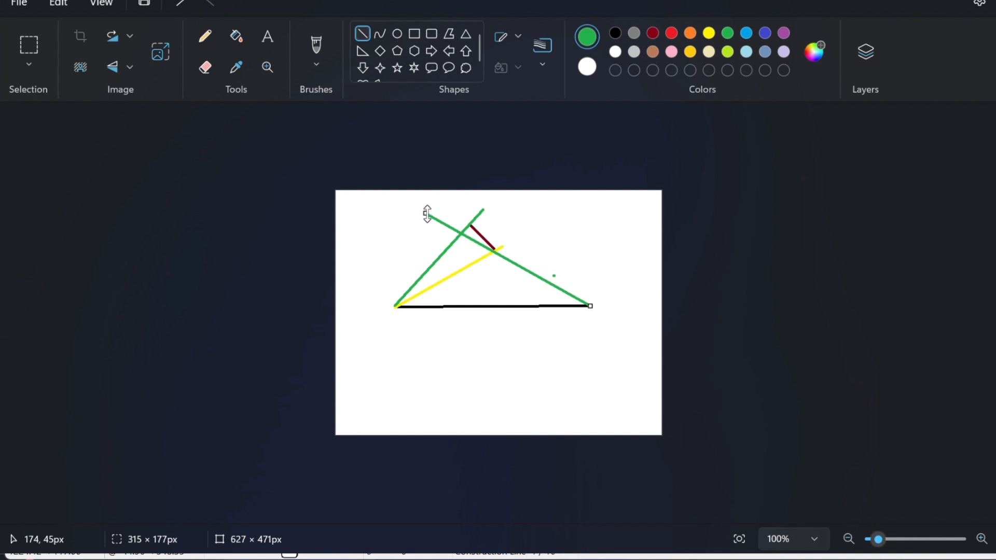
left_click(588, 306)
mouse_move(588, 305)
left_mouse_down()
mouse_move(463, 193)
mouse_move(428, 214)
mouse_move(437, 199)
left_mouse_up()
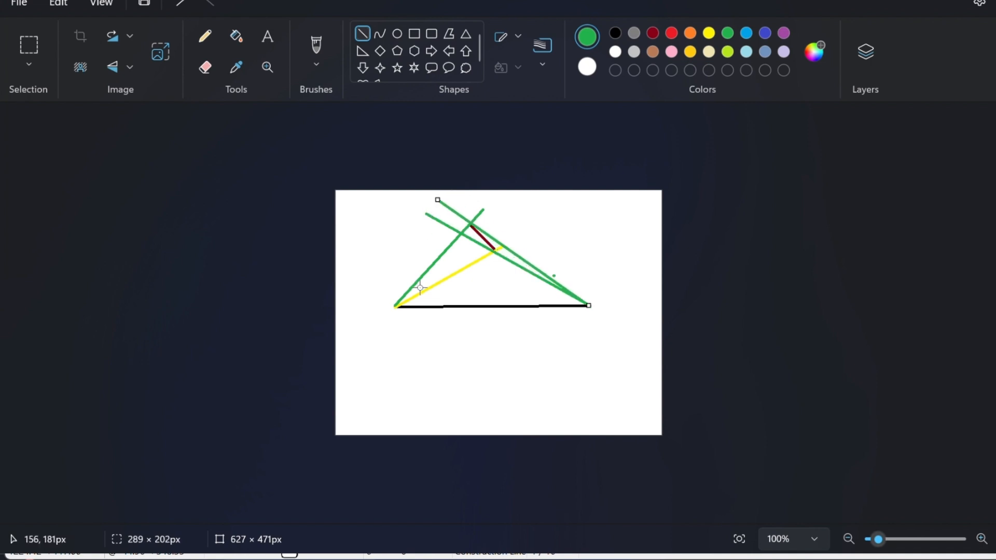
Step: Add two green lines rising from the base line
left_click_drag(478, 305, 492, 251)
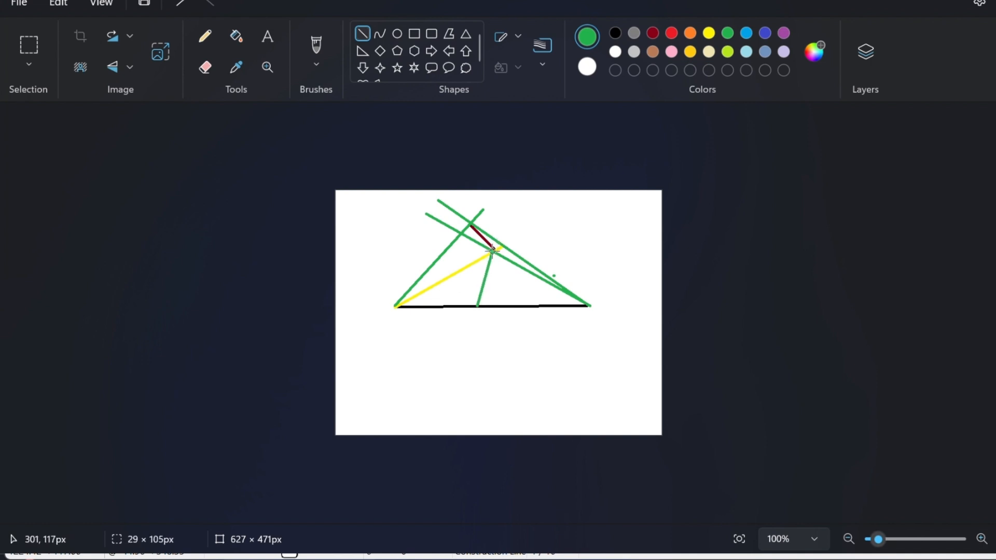
left_click_drag(496, 306, 511, 248)
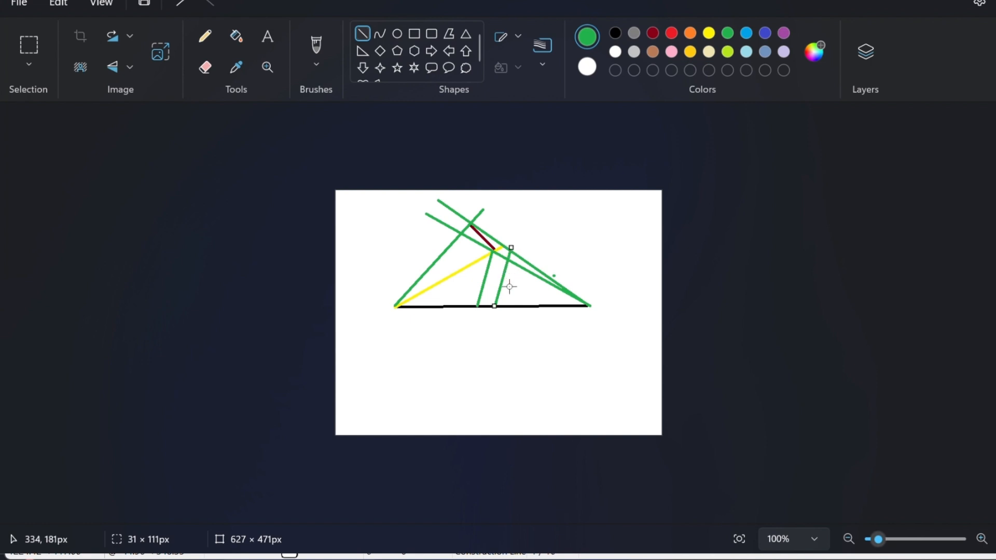
left_click(639, 303)
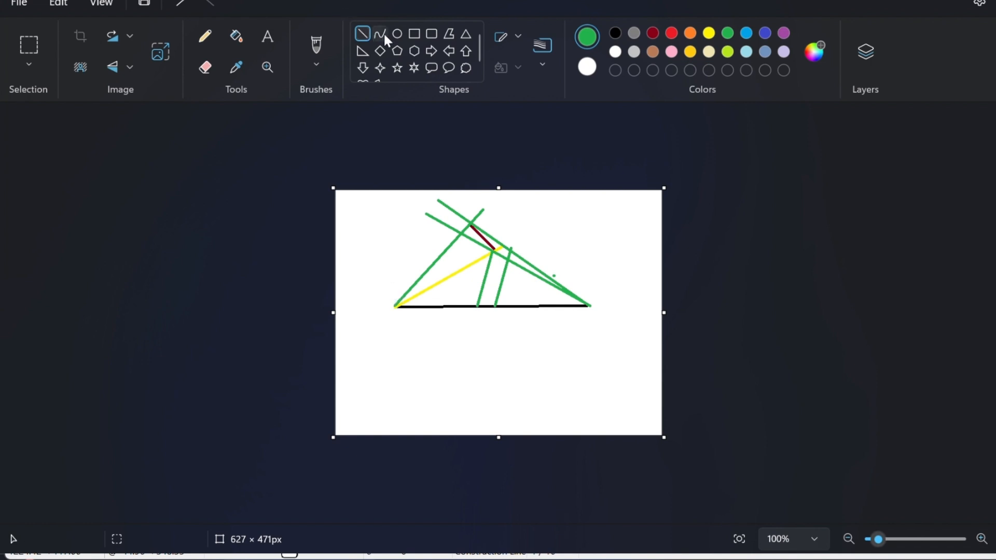
Step: Undo the green lines and redraw the upper yellow line from the base's left end
key("ctrl+z")
key("ctrl+z")
key("ctrl+z")
key("ctrl+z")
key("ctrl+z")
key("ctrl+z")
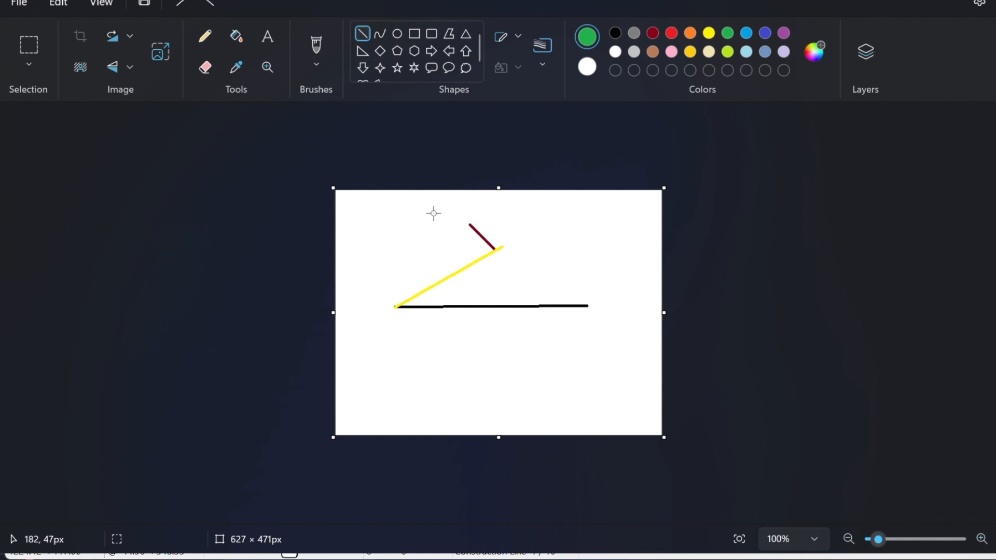
left_click(708, 33)
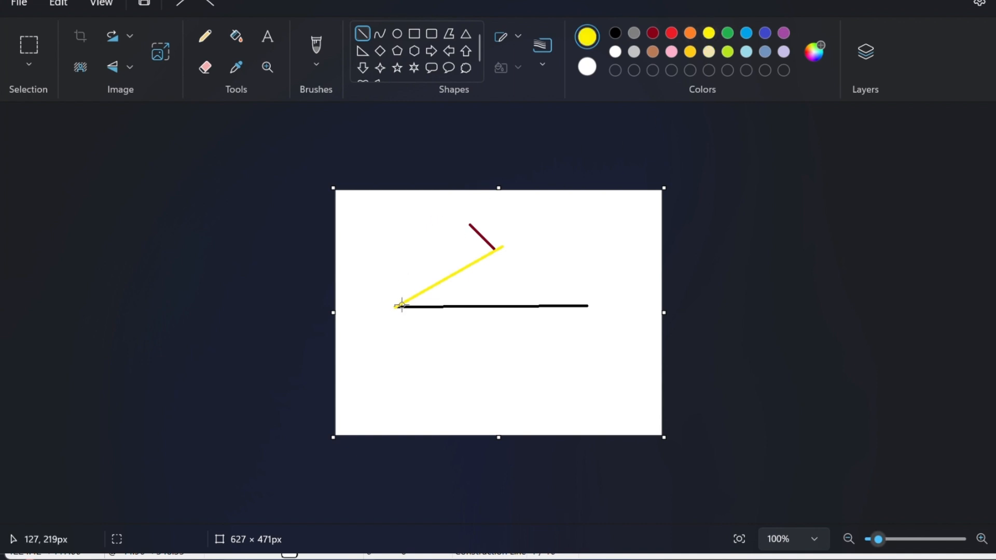
left_click_drag(392, 307, 528, 228)
Step: Draw blue circles around the left and right ends of the black base line
left_click(397, 30)
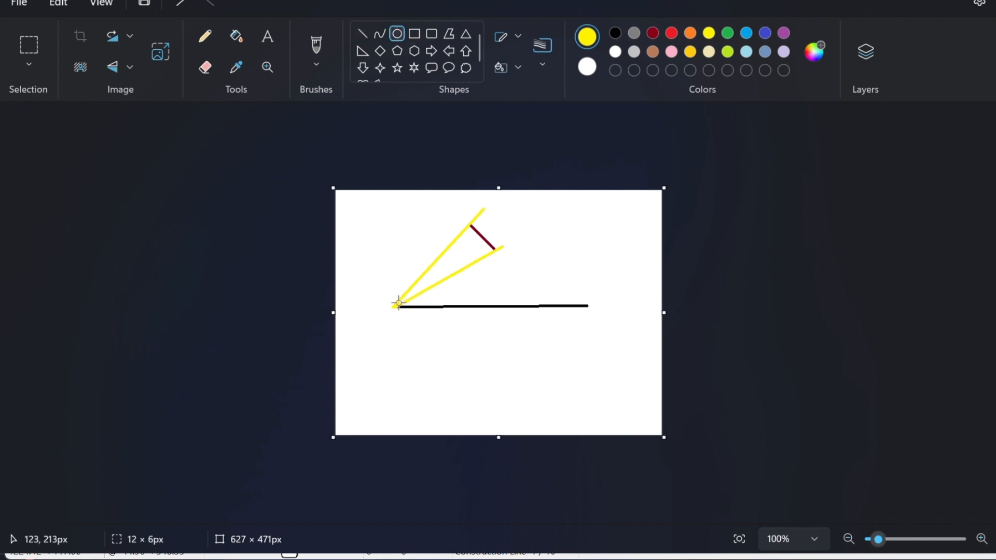
left_click(746, 33)
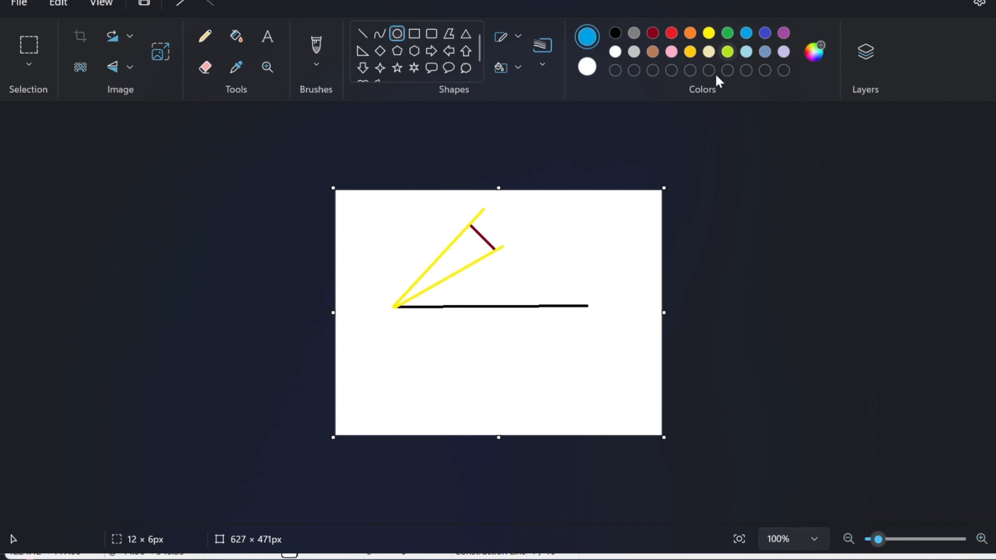
left_click_drag(386, 295, 407, 316)
left_click(399, 320)
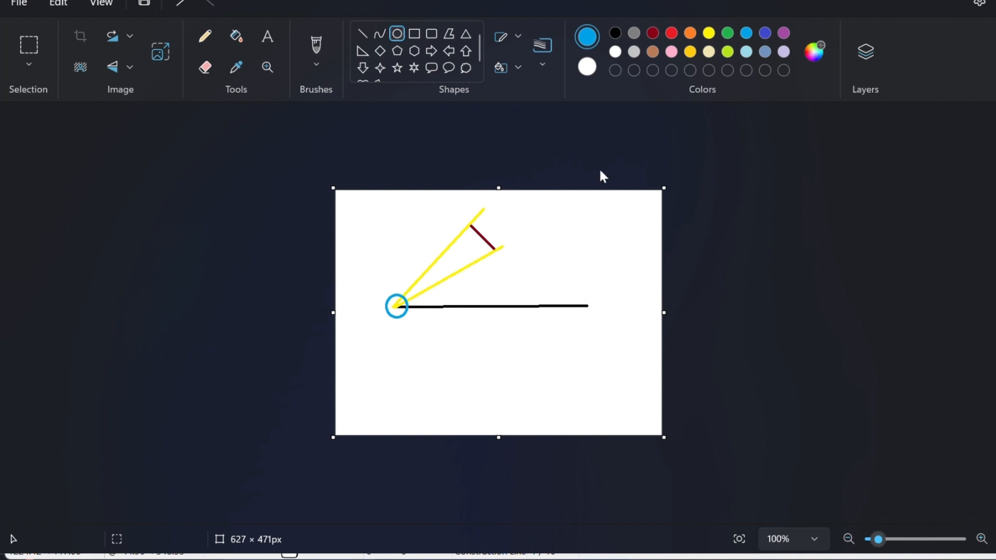
left_click_drag(579, 292, 598, 313)
left_click(547, 326)
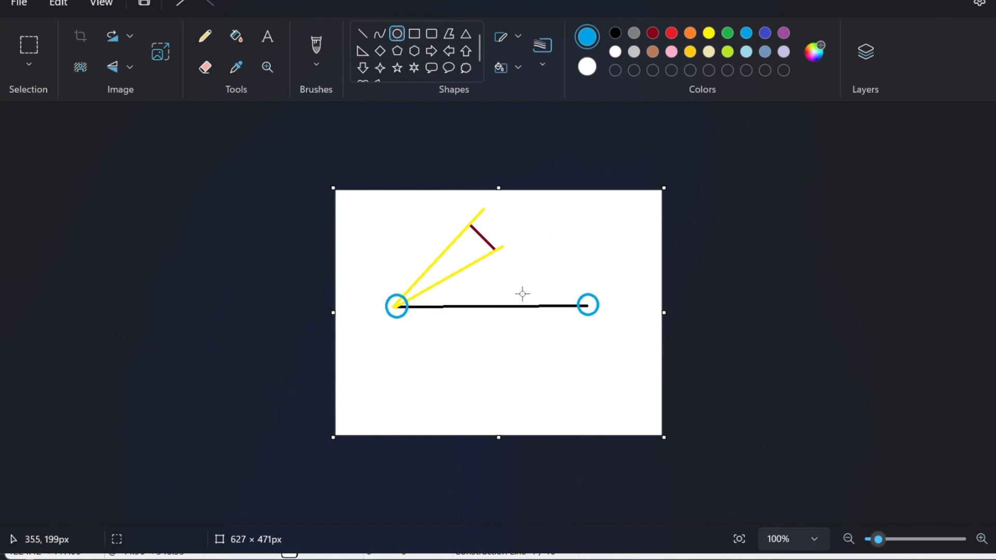
Step: Draw a red line across the dark red tick so the two form an X
left_click(673, 34)
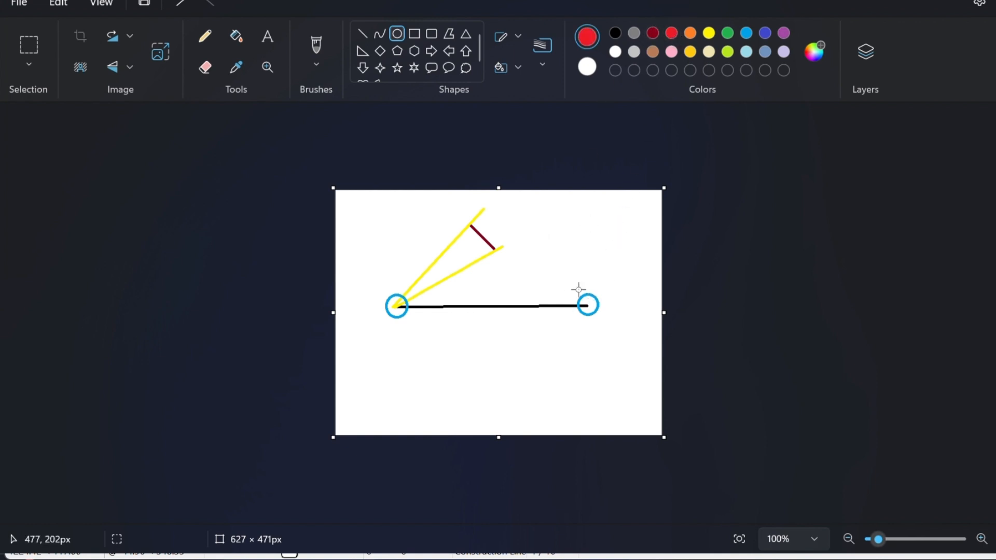
mouse_move(496, 221)
left_mouse_down()
mouse_move(473, 258)
mouse_move(491, 236)
left_mouse_up()
left_click(362, 33)
key("ctrl+z")
left_click_drag(494, 217, 472, 263)
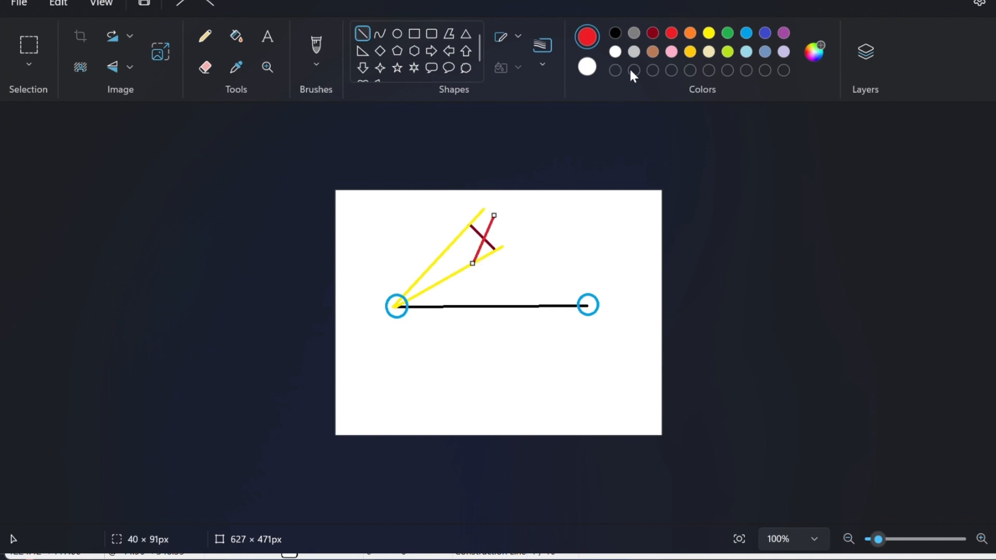
left_click(616, 33)
left_click(596, 218)
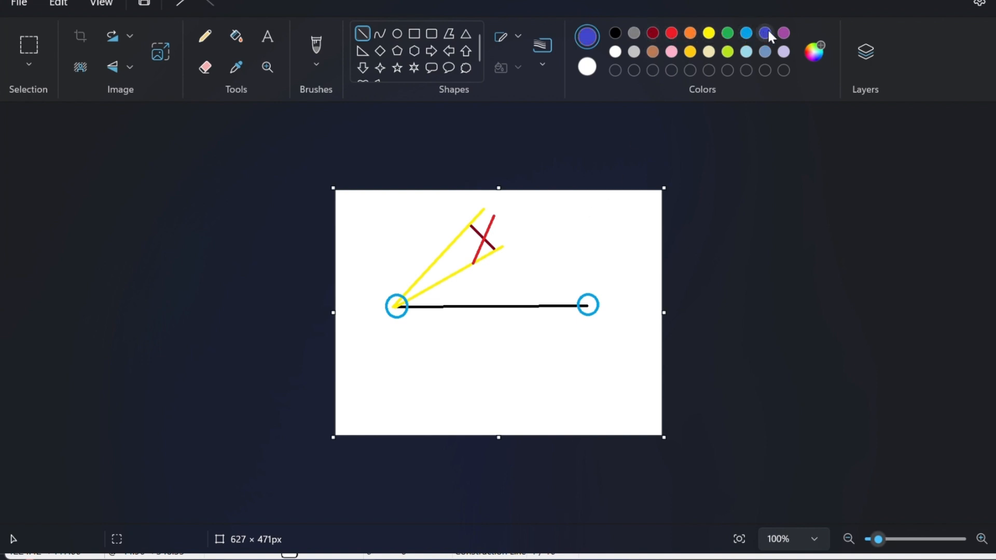
Step: Draw a purple line from the right blue circle through the X
left_click(784, 34)
left_click_drag(587, 305, 425, 246)
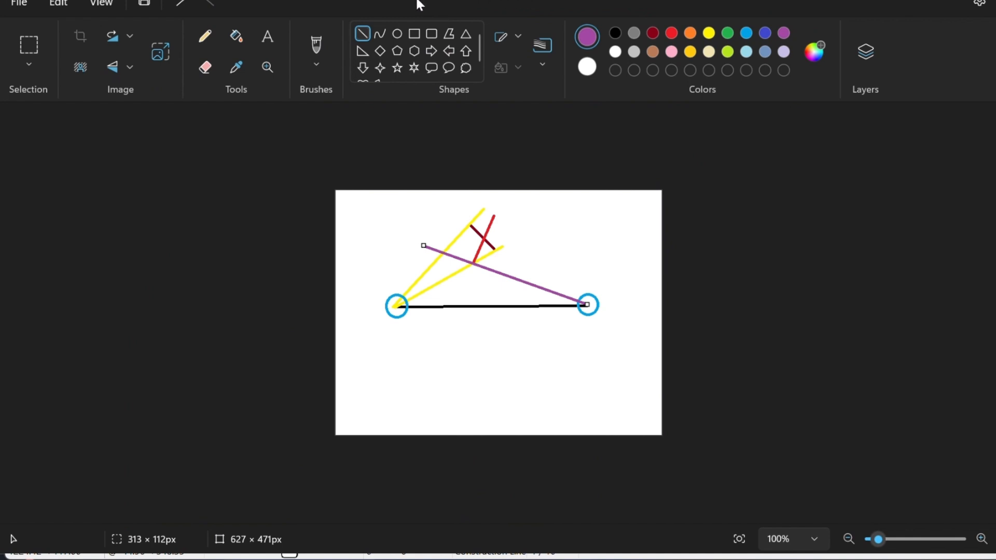
left_click(594, 254)
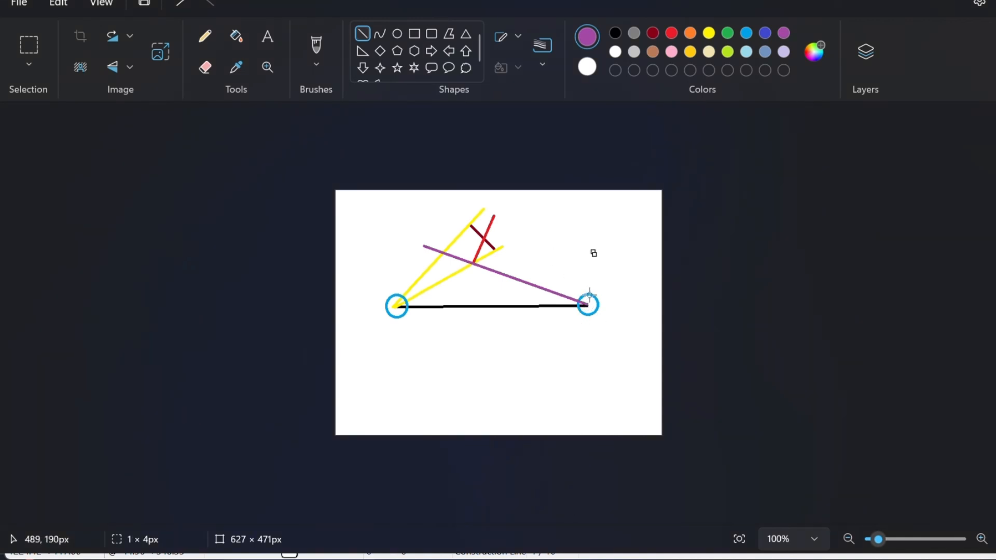
mouse_move(587, 304)
left_mouse_down()
mouse_move(480, 227)
mouse_move(454, 223)
mouse_move(464, 189)
left_mouse_up()
left_click(466, 303)
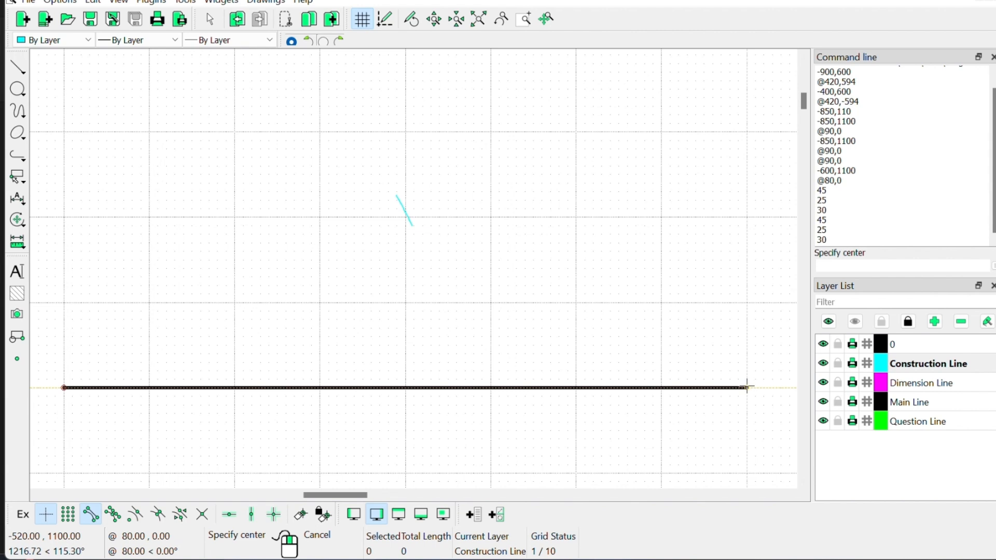
Step: Draw a radius-45 arc centred on the base line's right end, from 150° to 155°
left_click(747, 387)
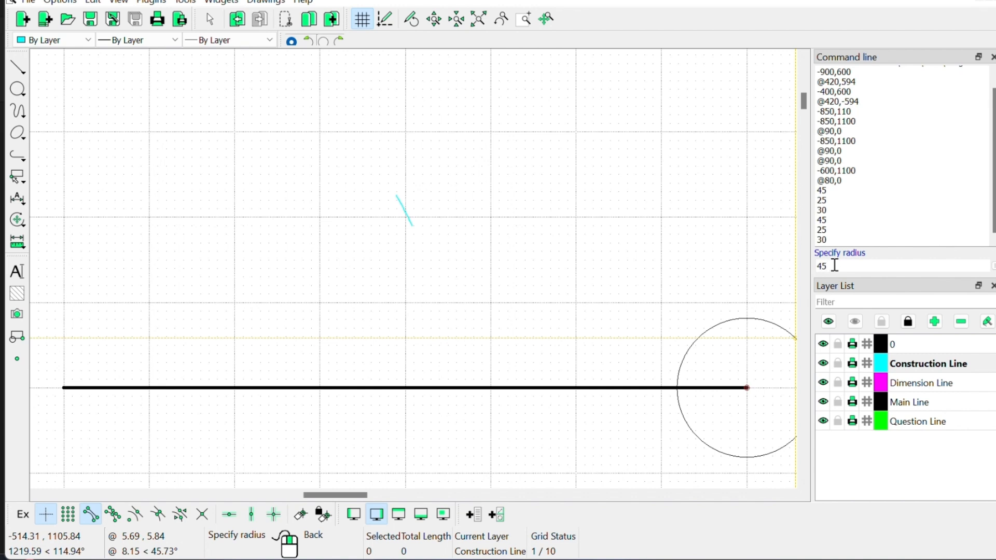
left_click(834, 265)
type("45")
key("Return")
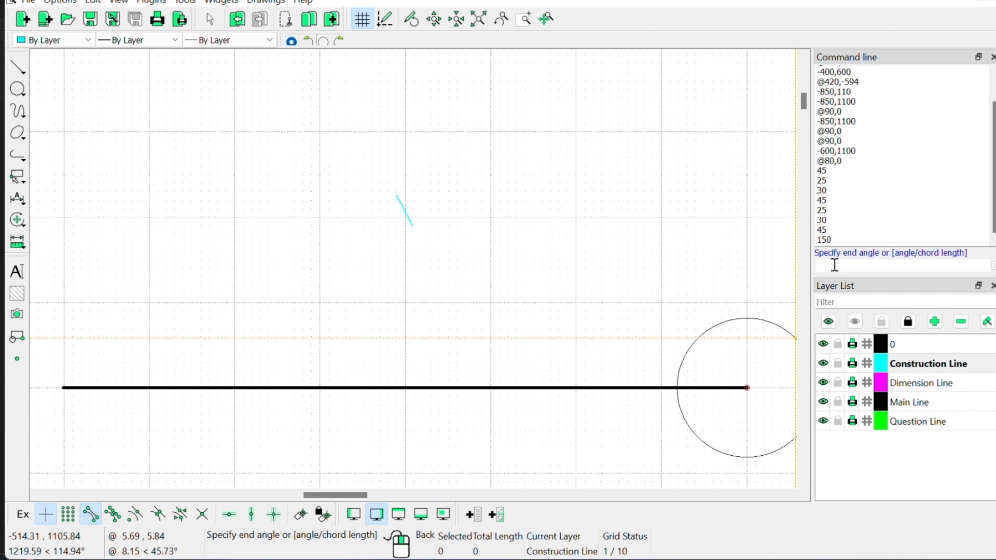
key("Return")
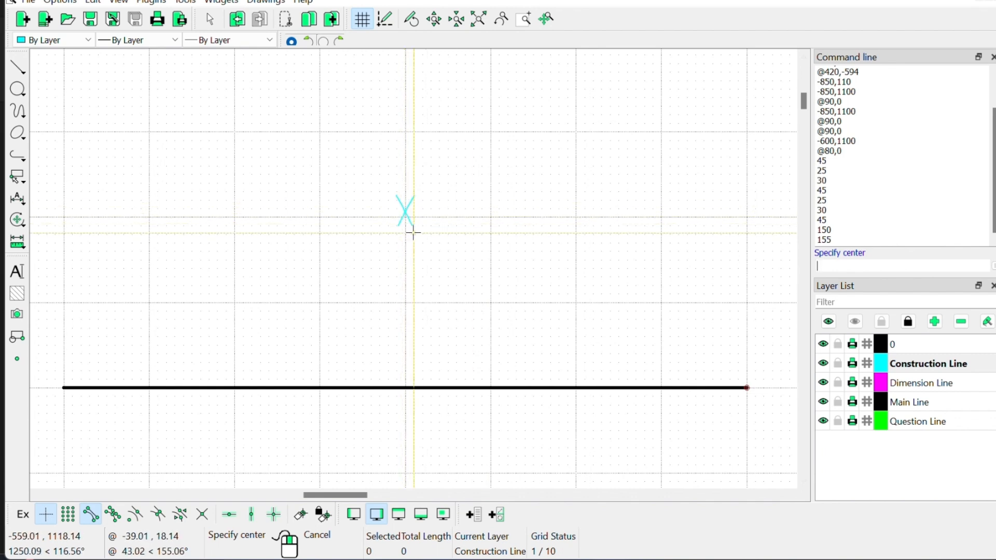
Step: Start another radius-45 arc centred on the base line's left end
left_click(63, 387)
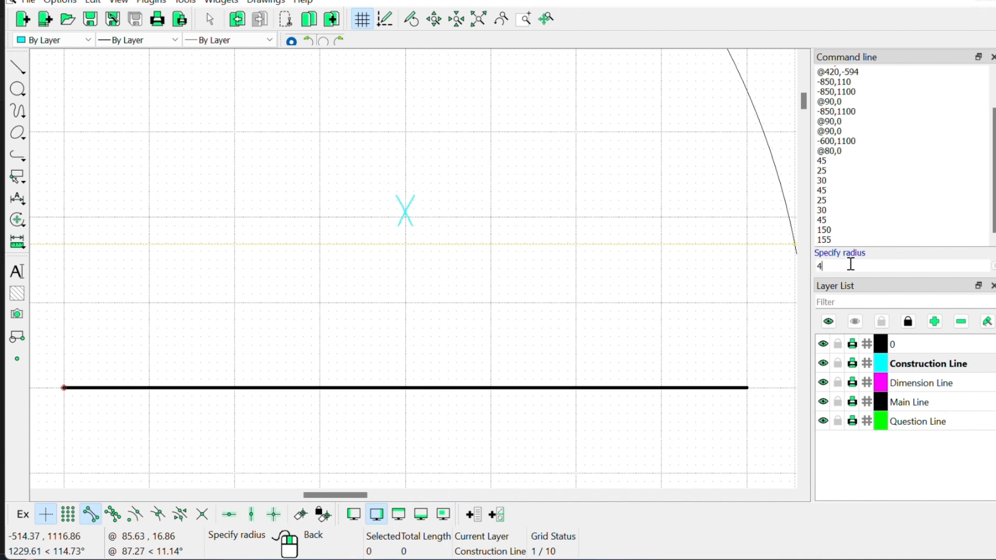
key("Return")
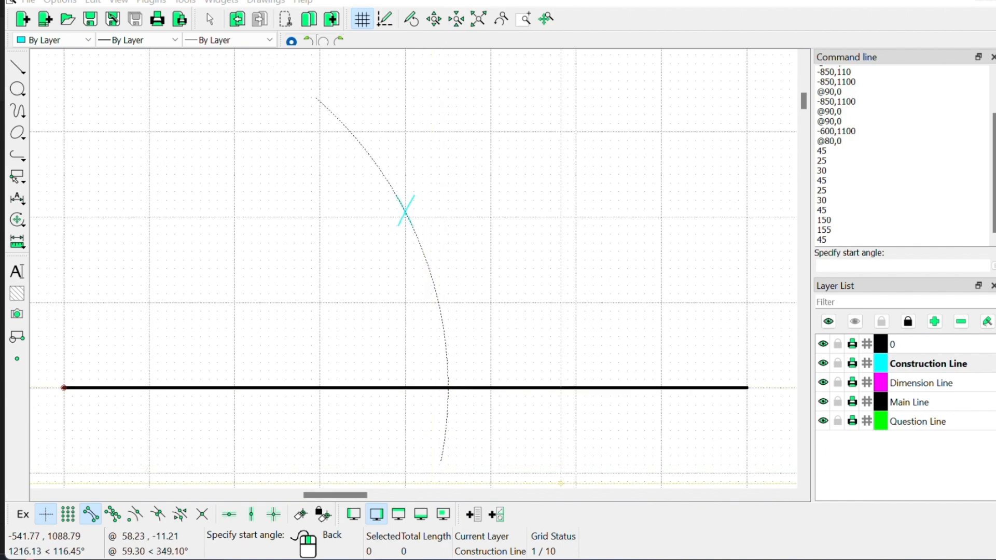
left_click(629, 498)
Step: Undo the earlier sketch marks and draw an orange X below the base line
key("ctrl+z")
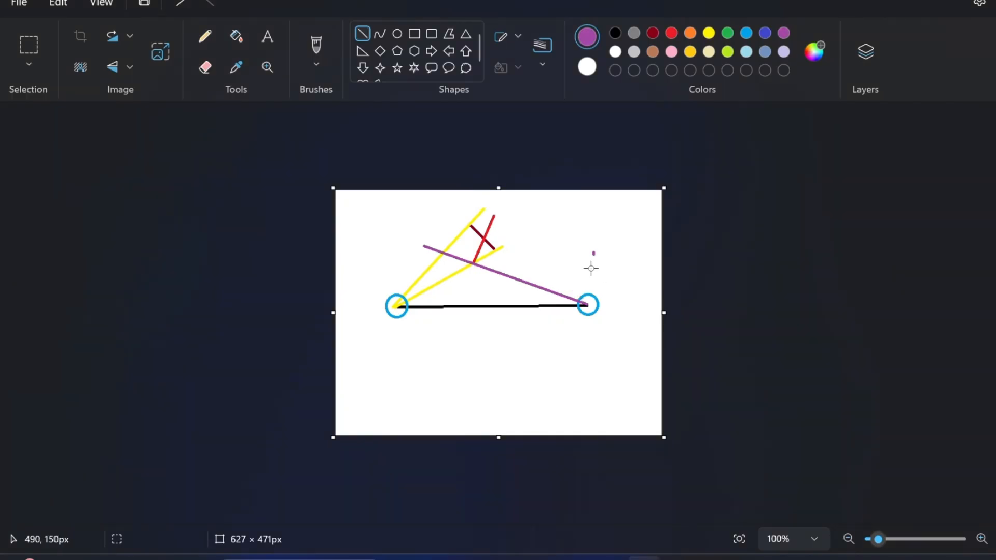
key("ctrl+z")
key("ctrl+z")
key("ctrl+z")
key("ctrl+z")
key("ctrl+z")
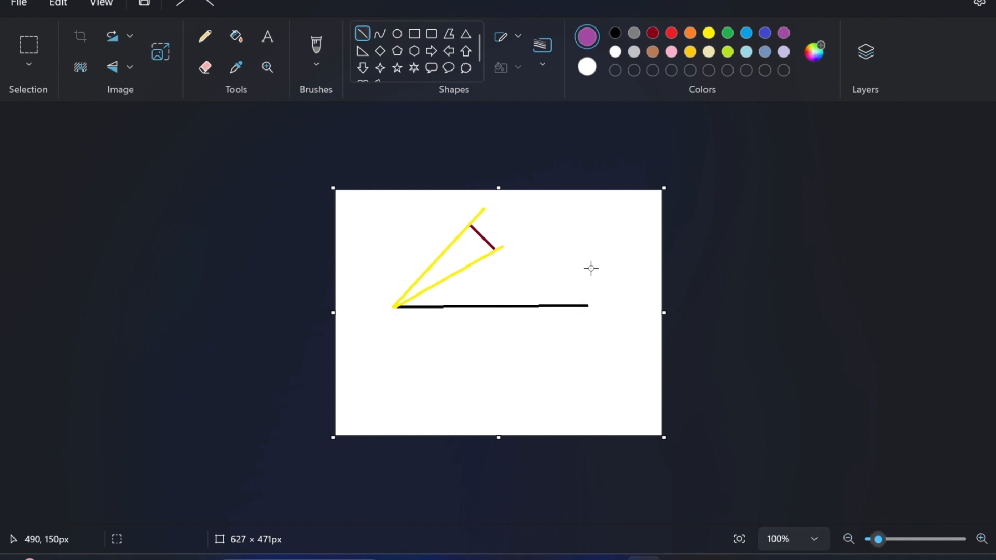
key("ctrl+z")
key("ctrl+z")
key("ctrl+z")
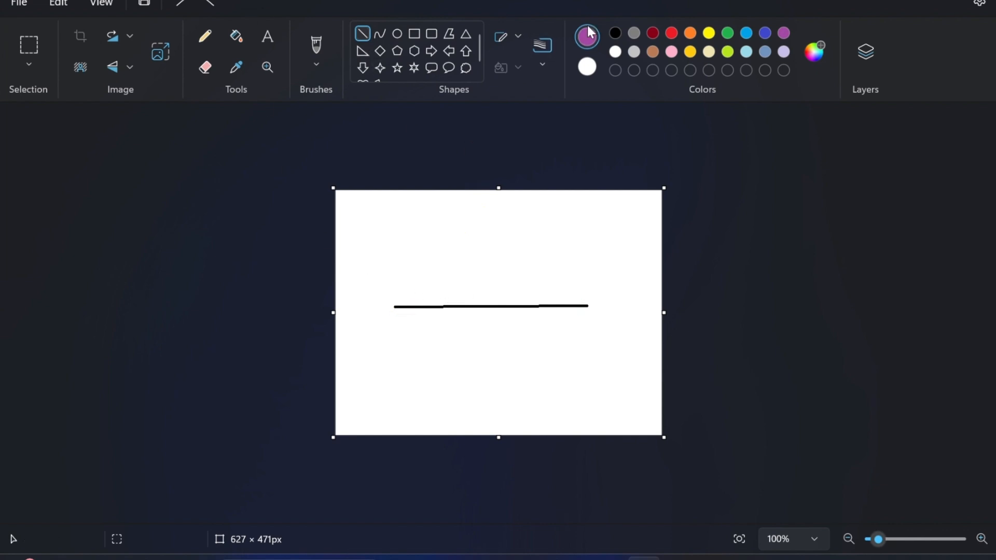
left_click(653, 33)
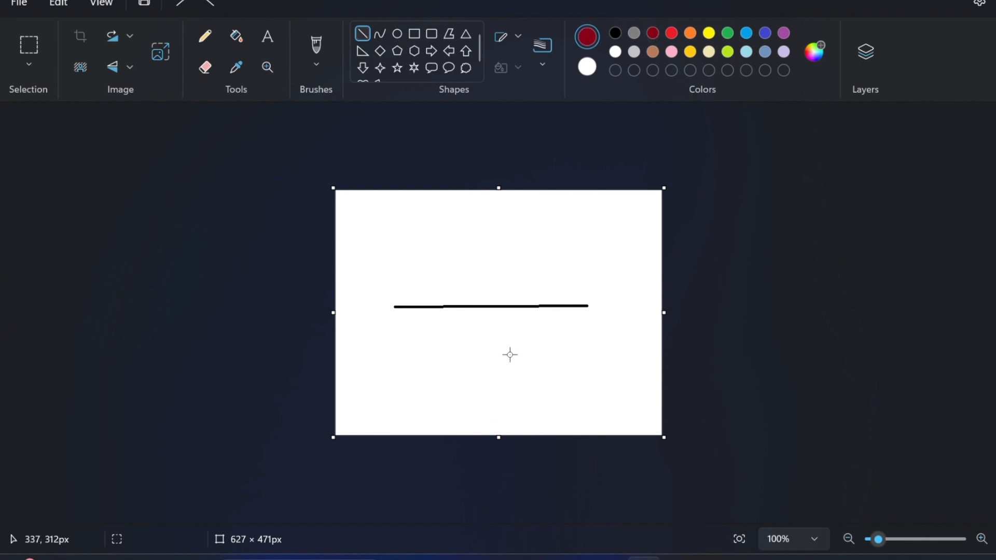
left_click_drag(500, 360, 476, 385)
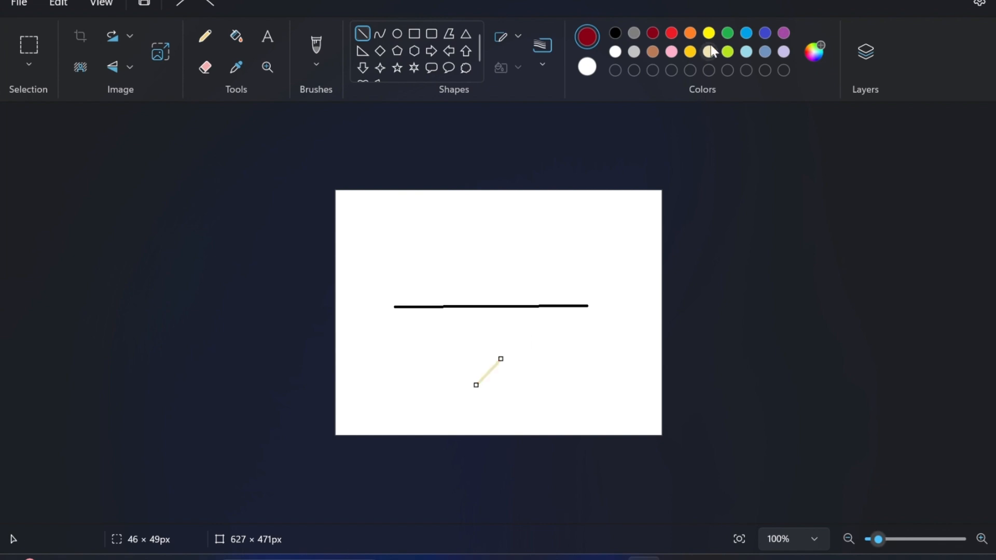
left_click(747, 33)
left_click(690, 33)
mouse_move(468, 357)
left_mouse_down()
mouse_move(493, 384)
mouse_move(511, 384)
mouse_move(504, 388)
left_mouse_up()
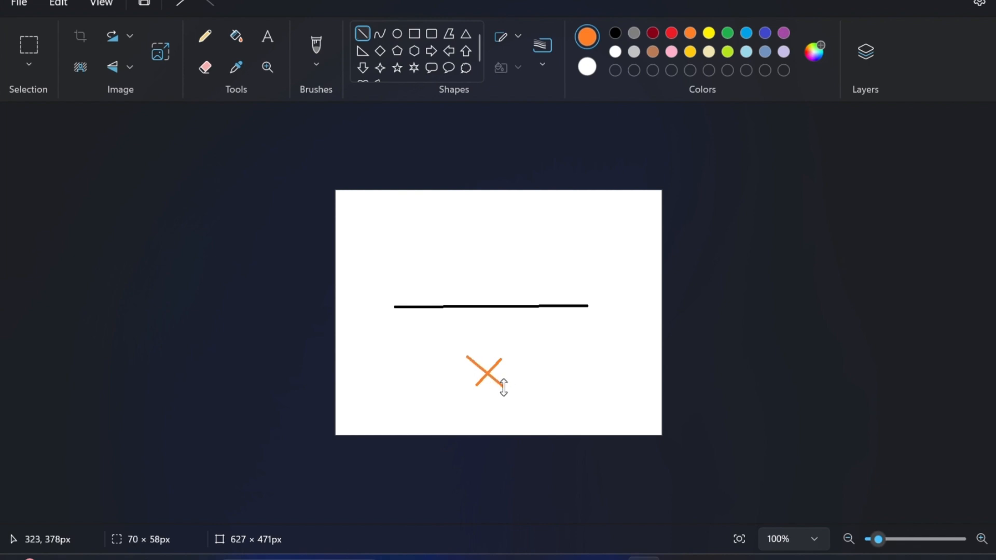
left_click(509, 400)
Step: Draw two yellow lines fanning down from the black line's left end
left_click(709, 33)
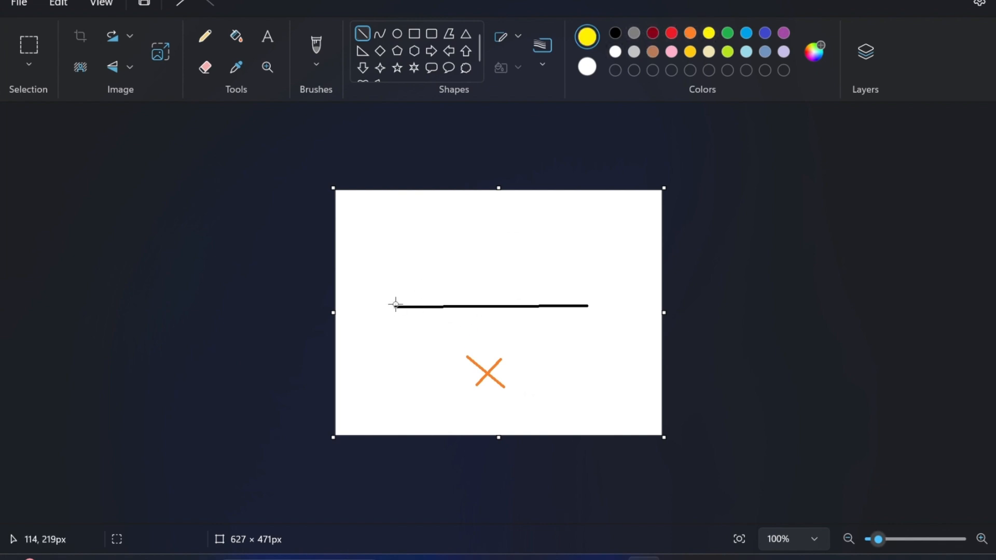
left_click_drag(396, 308, 533, 374)
left_click(412, 224)
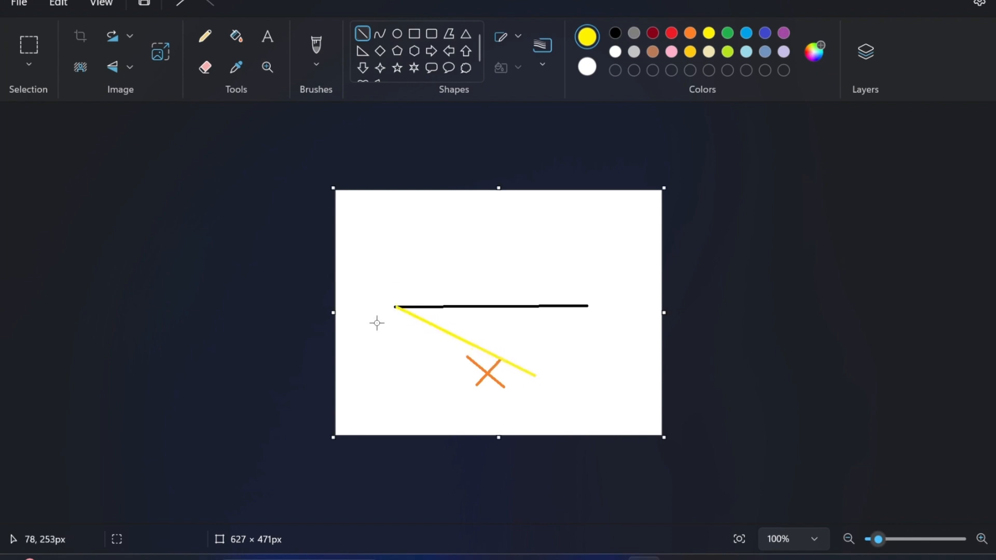
mouse_move(396, 306)
left_mouse_down()
mouse_move(407, 340)
mouse_move(509, 435)
mouse_move(517, 424)
mouse_move(507, 416)
left_mouse_up()
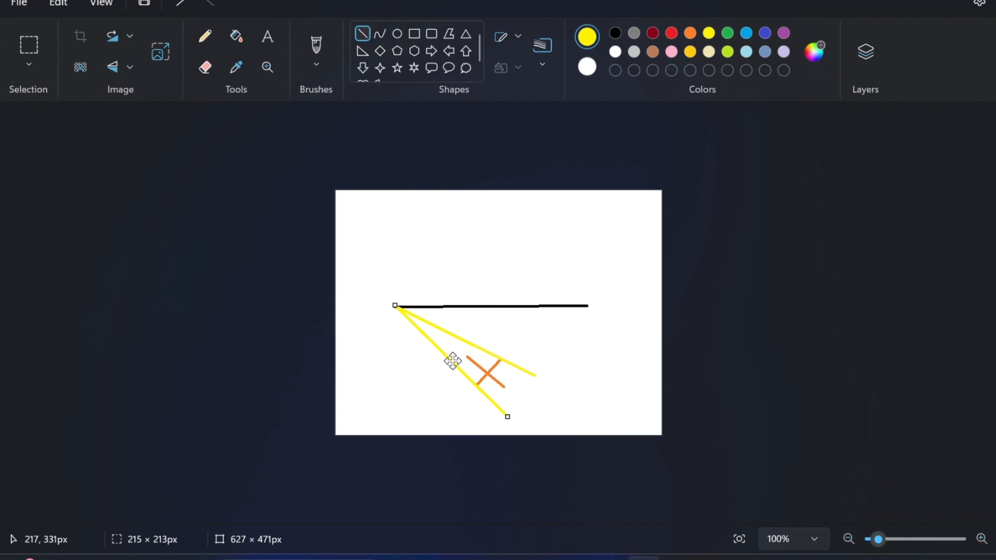
left_click(536, 325)
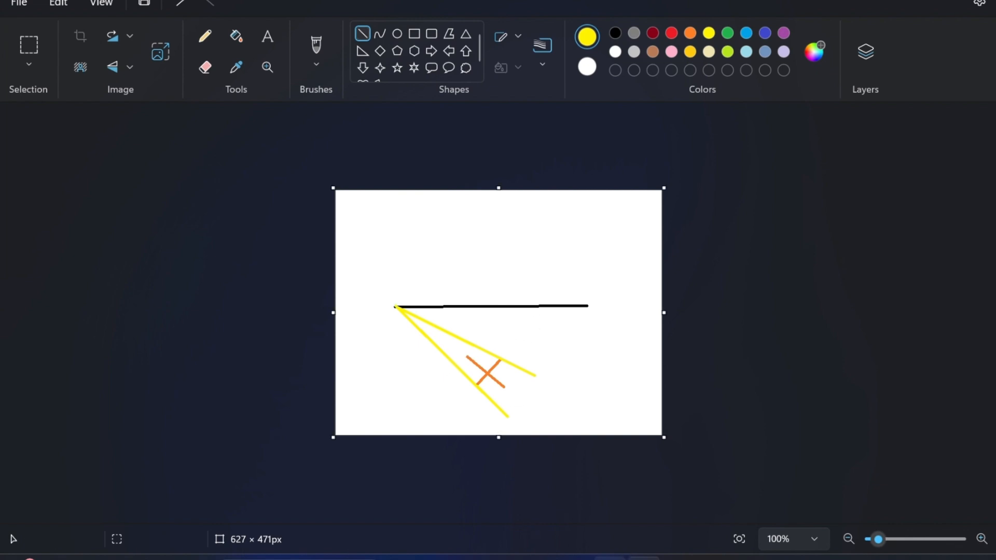
left_click(611, 559)
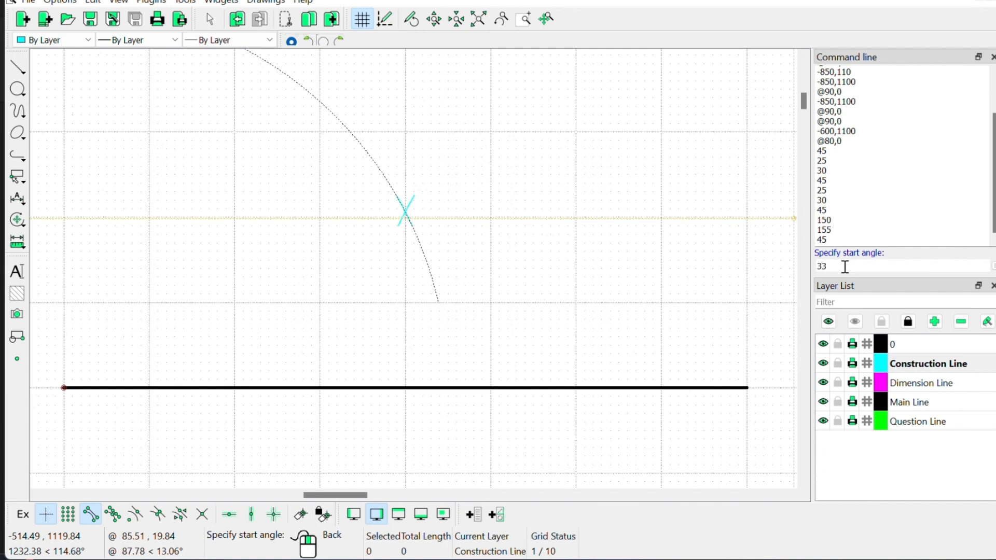
Step: Finish the cyan arc with a 330° start angle and 335° end angle
type("0")
key("Return")
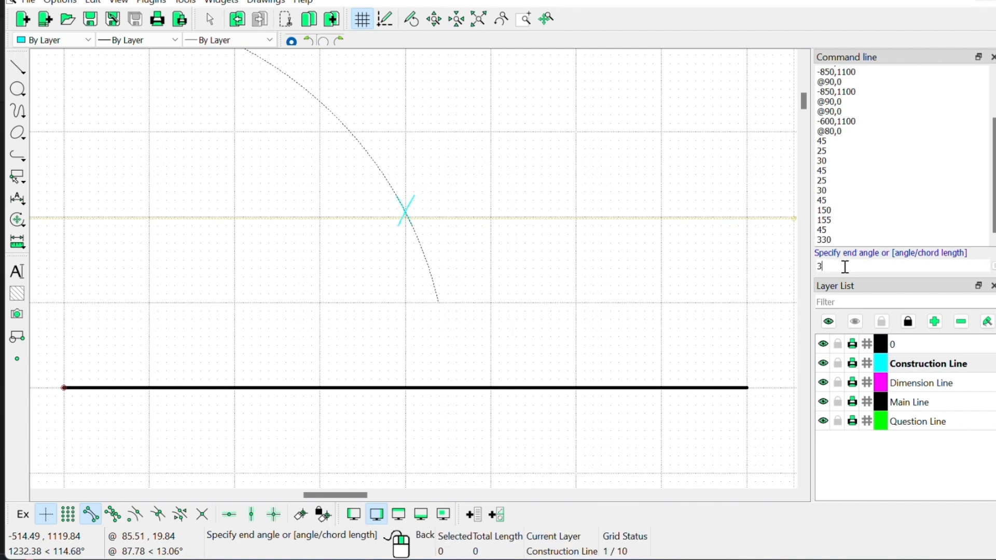
type("335")
key("Return")
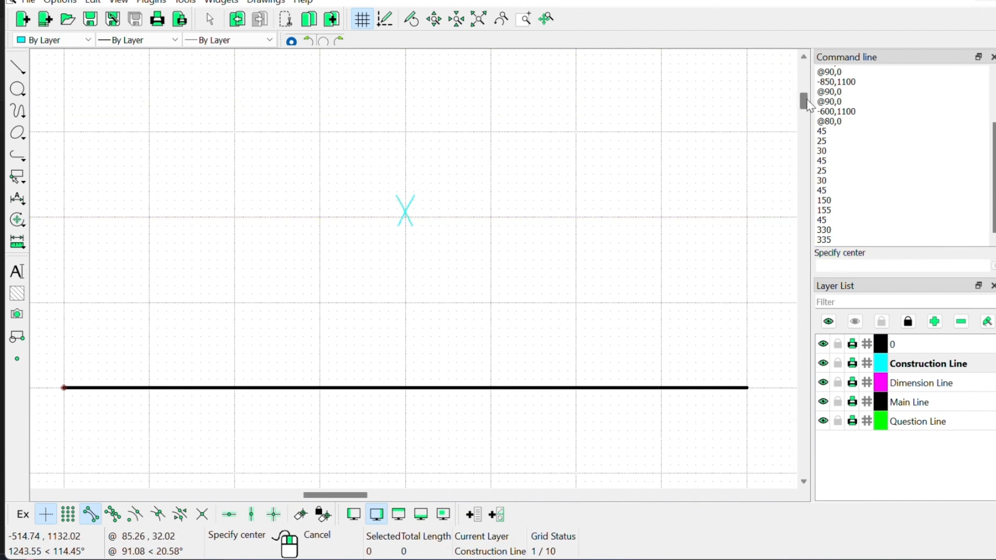
scroll(807, 104, "down", 3)
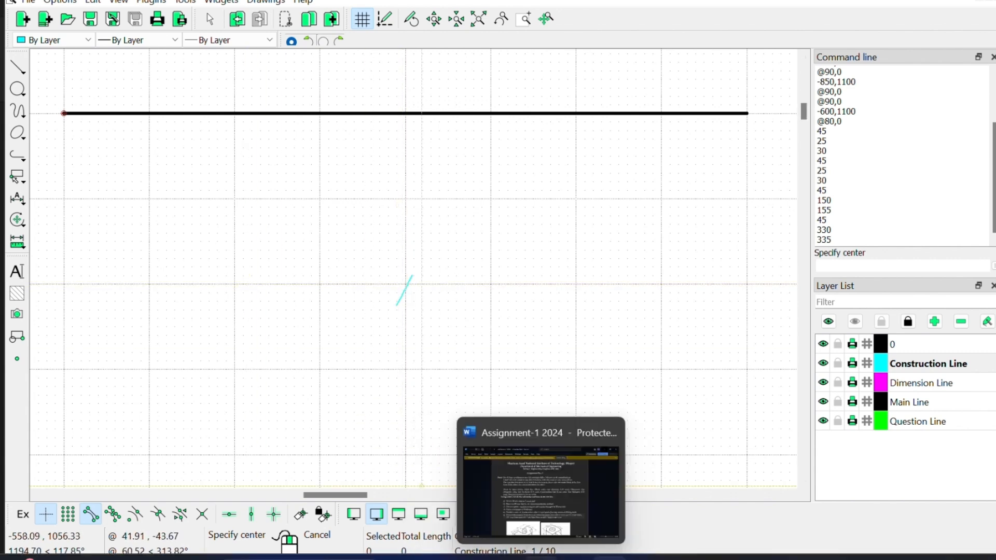
left_click(612, 521)
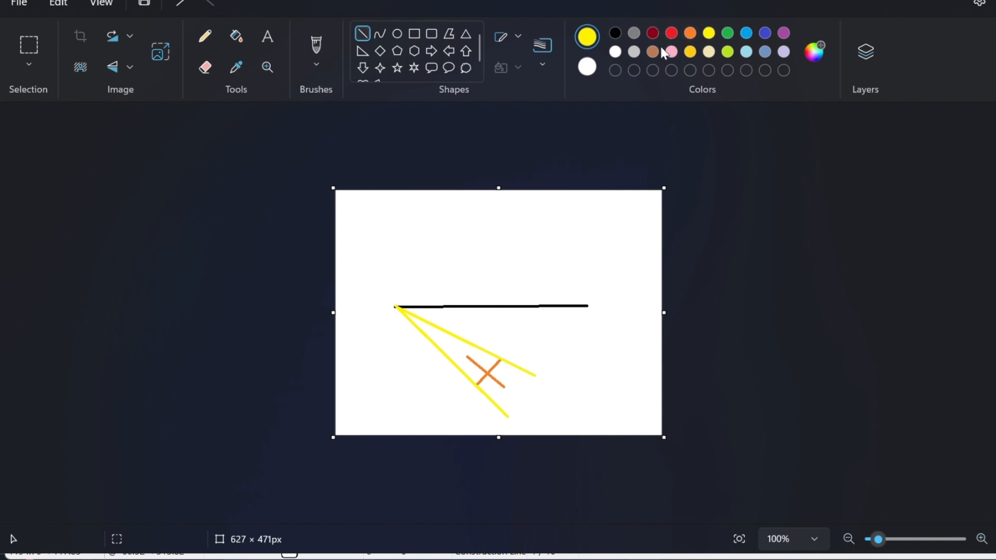
Step: Draw a gray line slanting down-left from the black line's right end
left_click(635, 32)
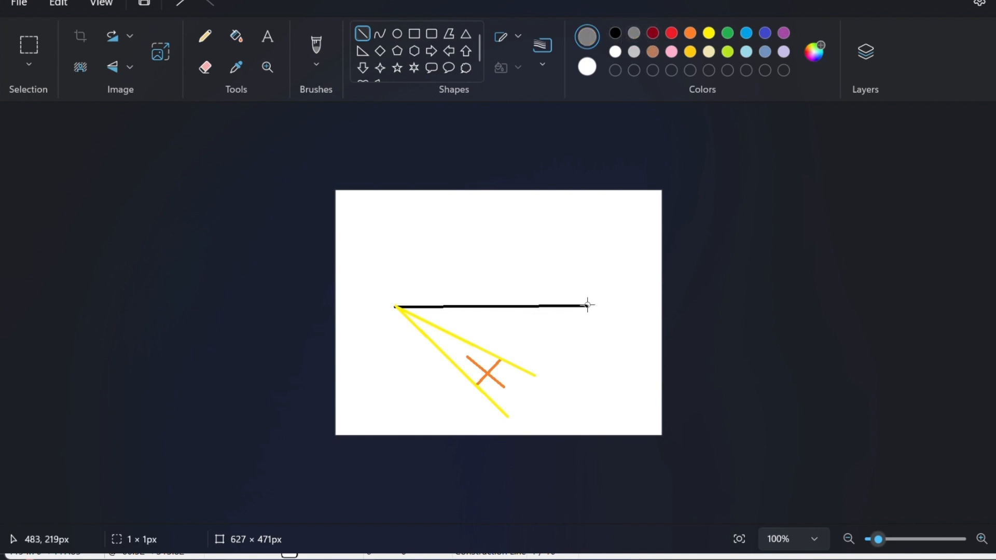
left_click_drag(587, 305, 389, 392)
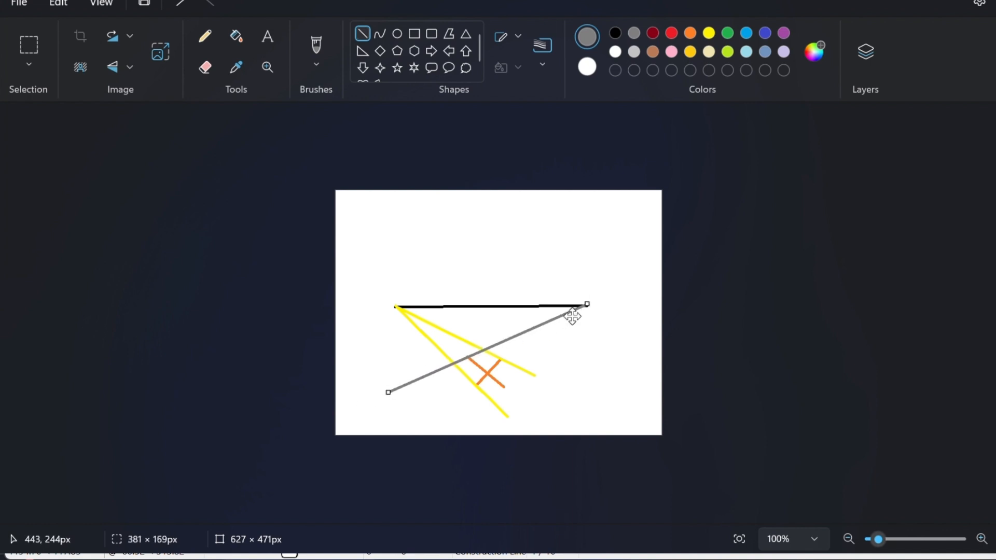
left_click(591, 293)
left_click_drag(587, 305, 449, 437)
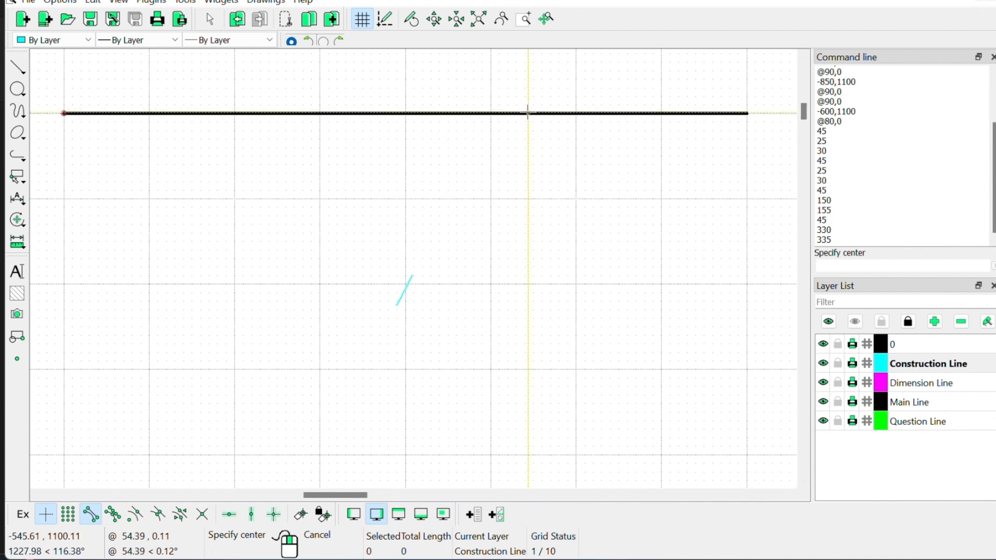
Step: Draw a radius-45 arc from 205° to 210° centred on the black line's right end
left_click(747, 113)
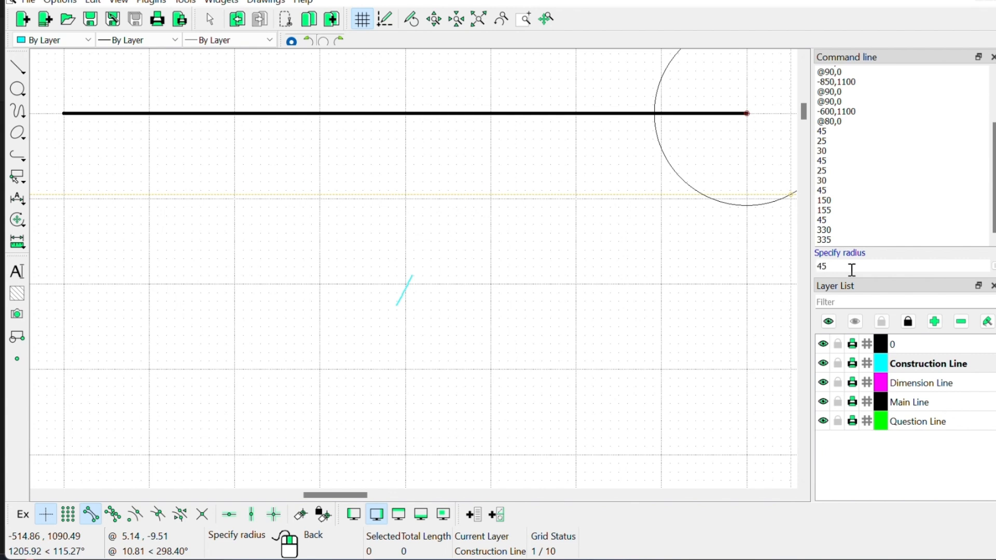
key("Return")
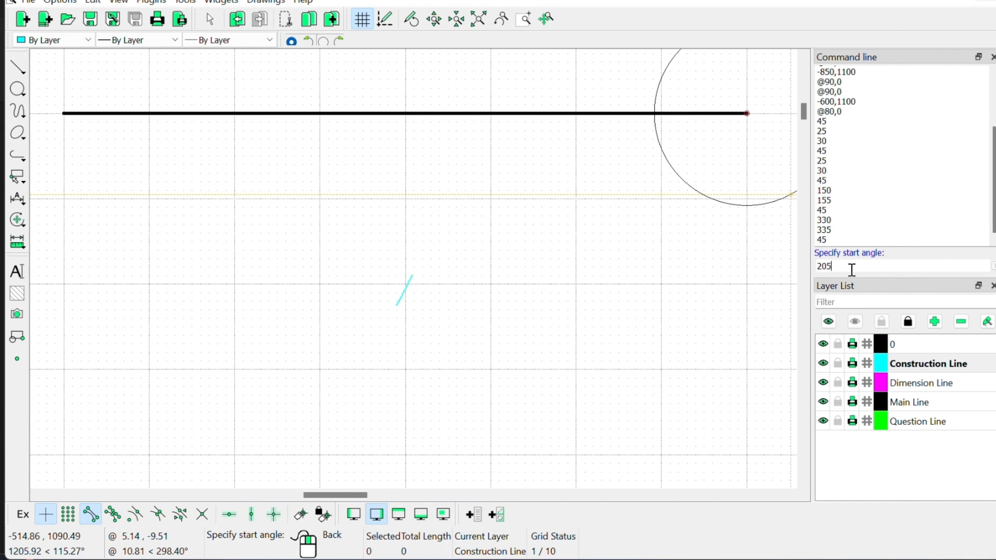
key("Return")
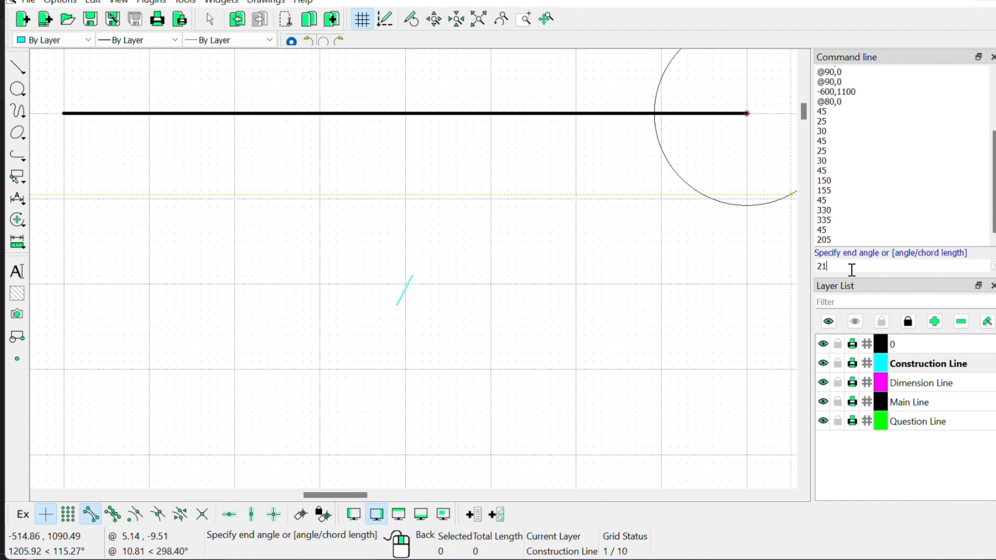
key("Return")
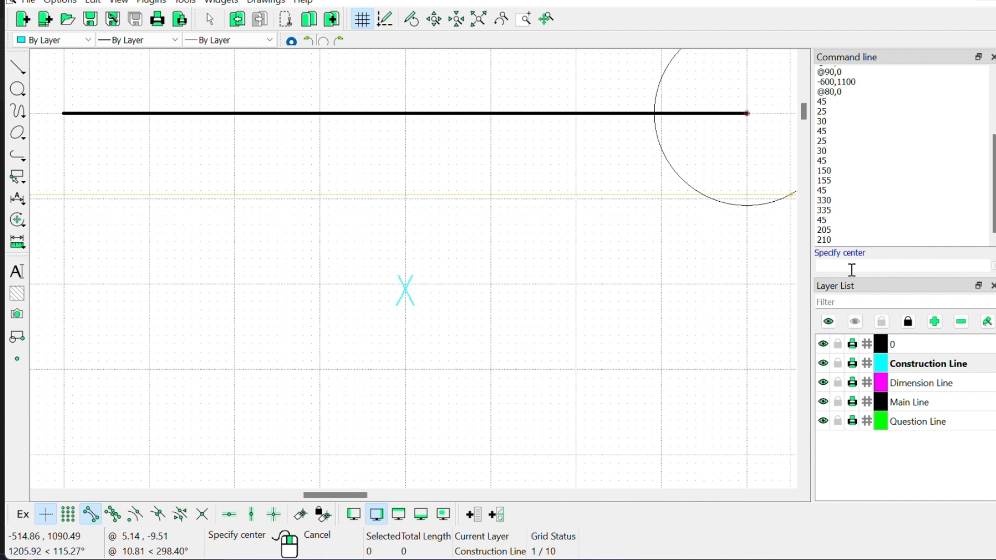
right_click(544, 262)
left_click_drag(805, 105, 805, 100)
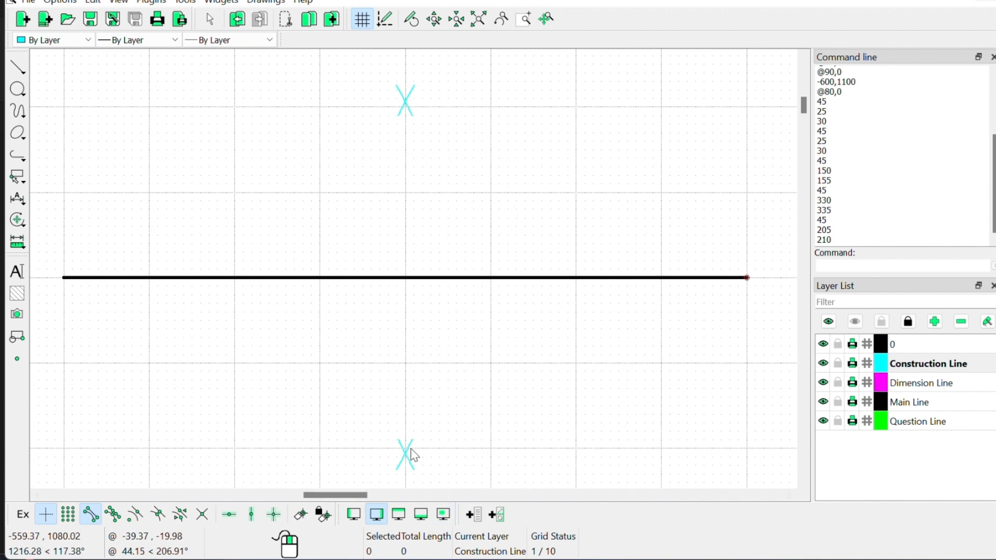
scroll(413, 454, "down", 1)
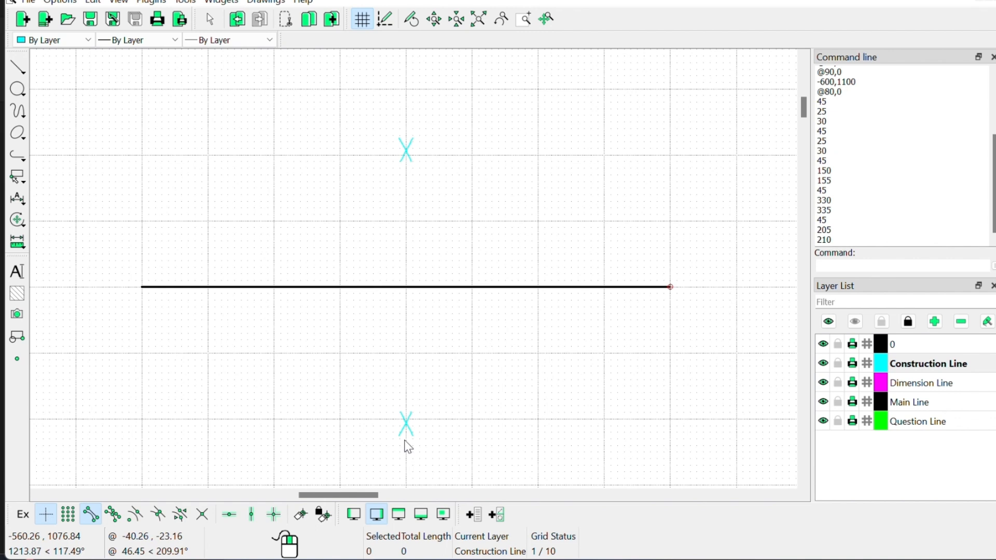
left_click(899, 266)
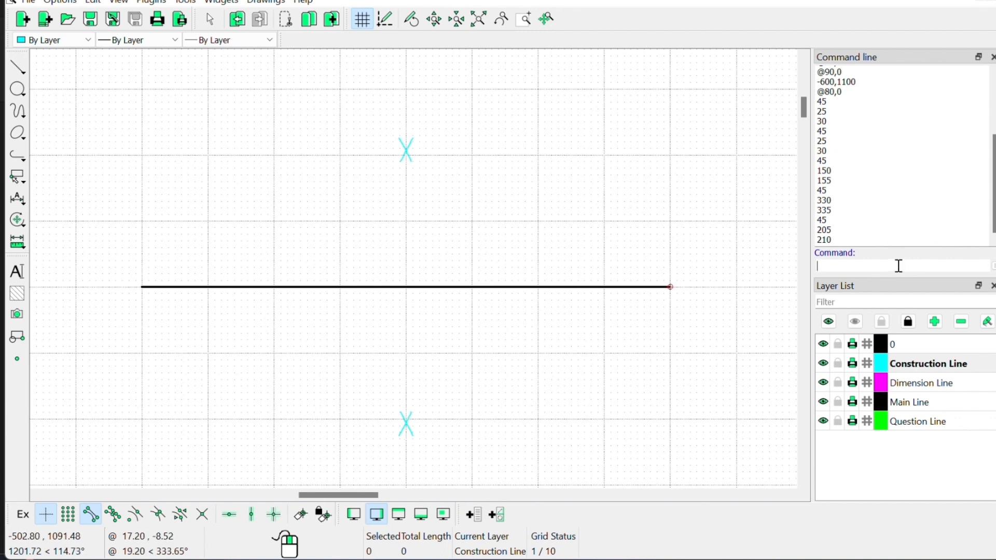
Step: Start a two-point line below the black line, then cancel the misplaced attempt
left_click(17, 65)
left_click(57, 66)
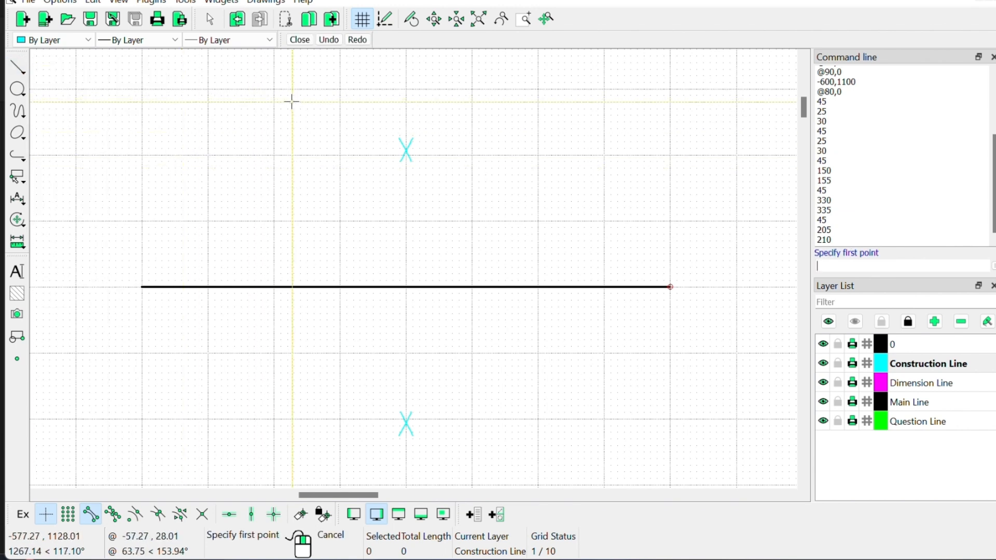
scroll(403, 134, "up", 5)
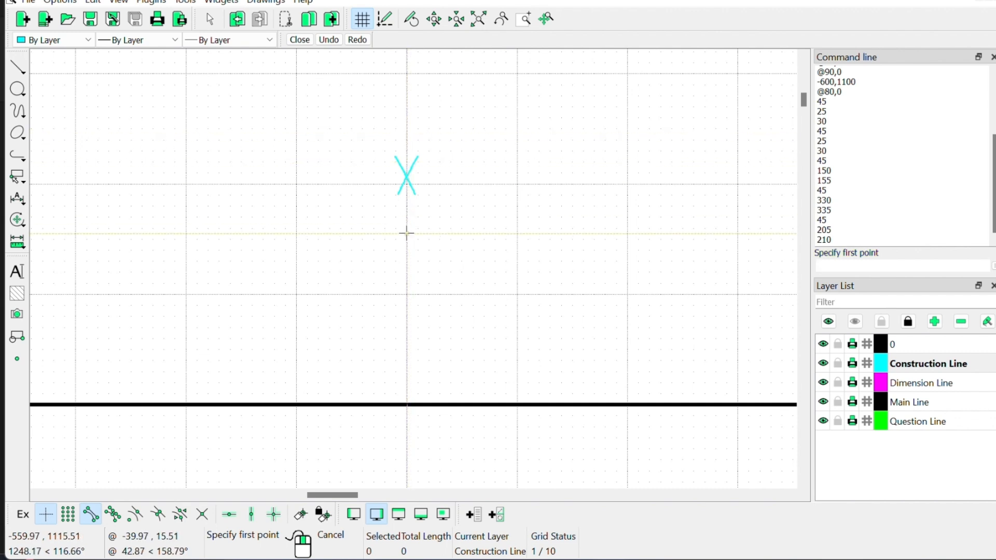
left_click(414, 416)
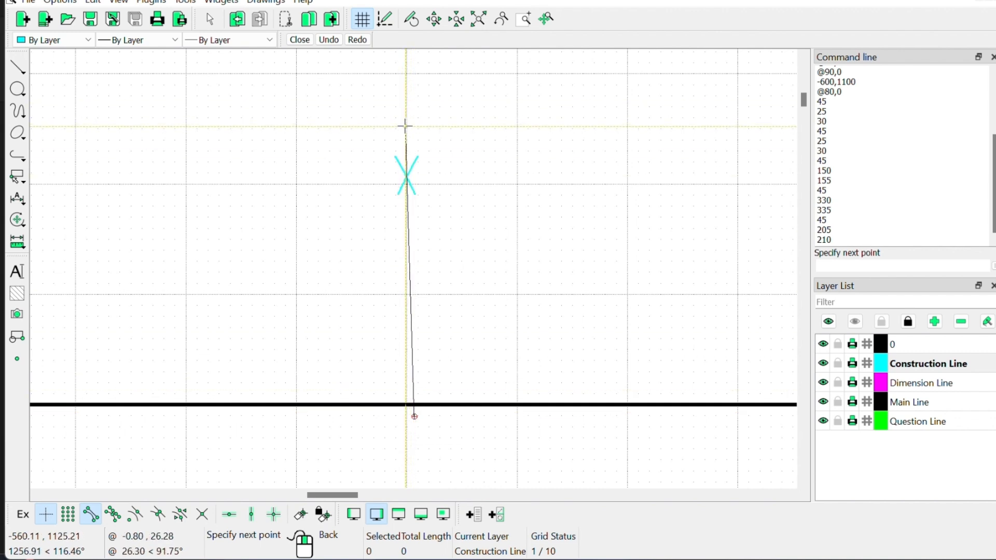
key("Escape")
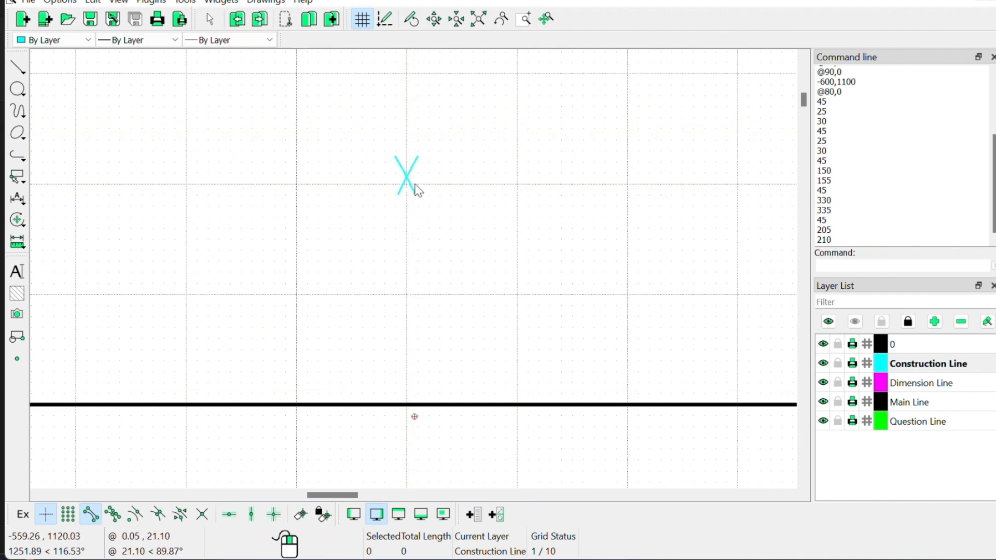
Step: Draw a two-point line from just above the upper X down to the lower X
left_click(17, 66)
left_click(41, 70)
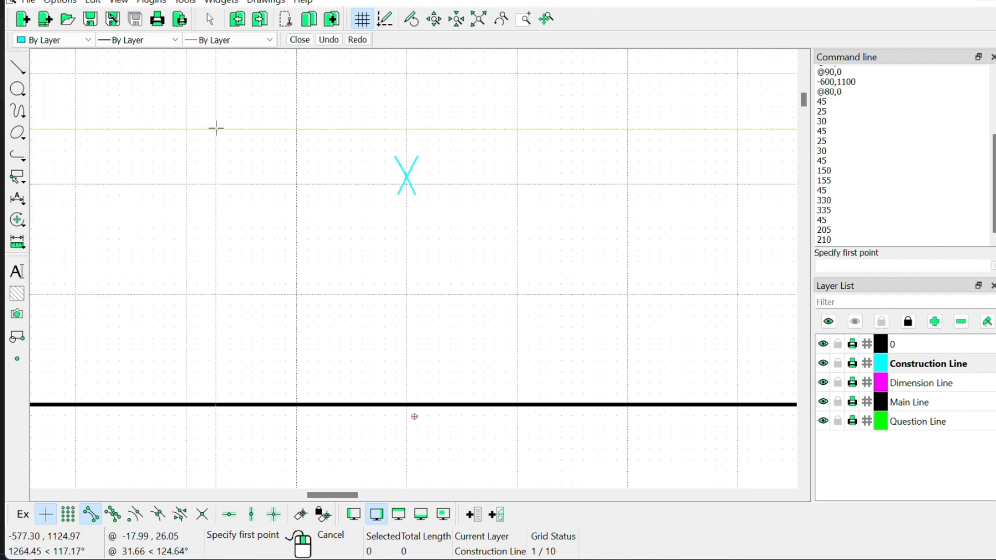
left_click(407, 139)
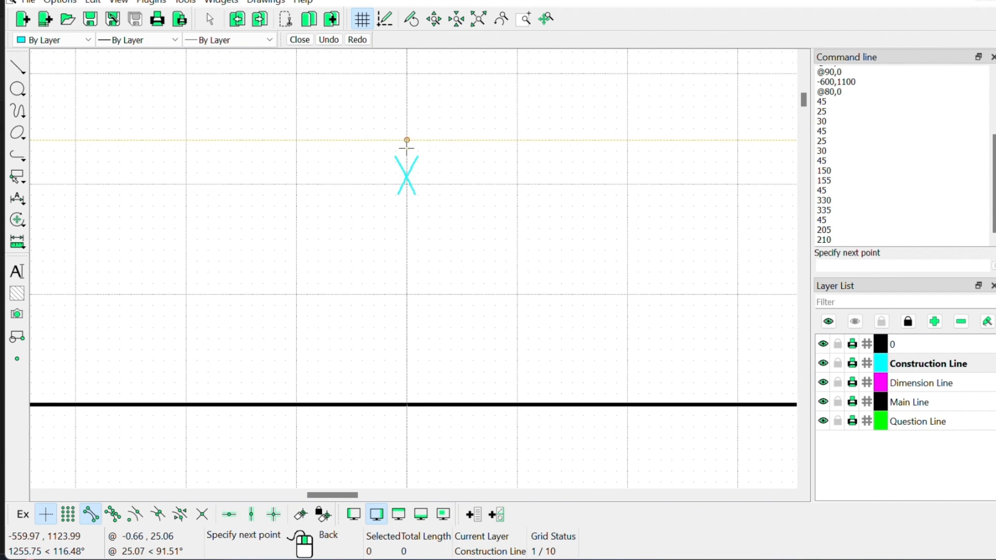
scroll(400, 326, "down", 1)
scroll(399, 327, "down", 2)
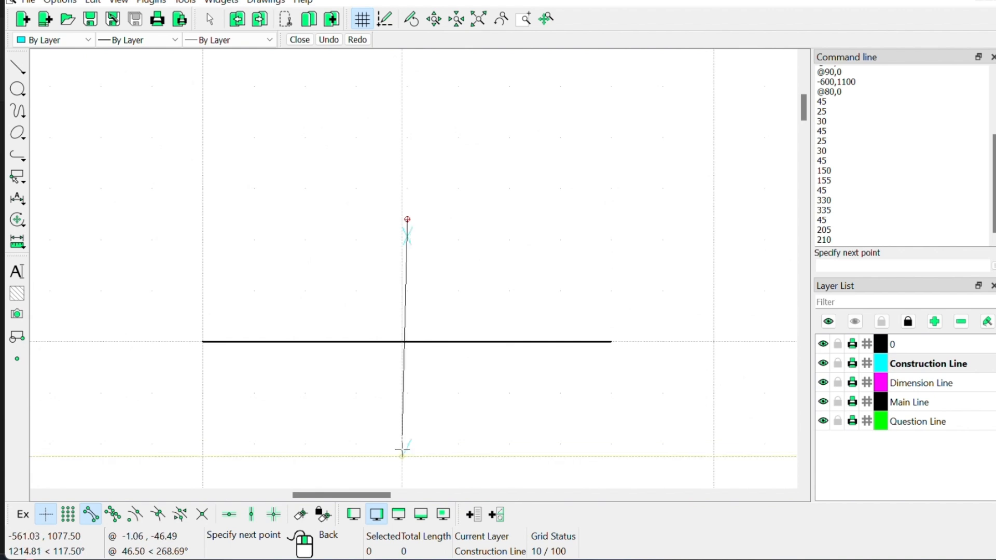
scroll(403, 449, "up", 3)
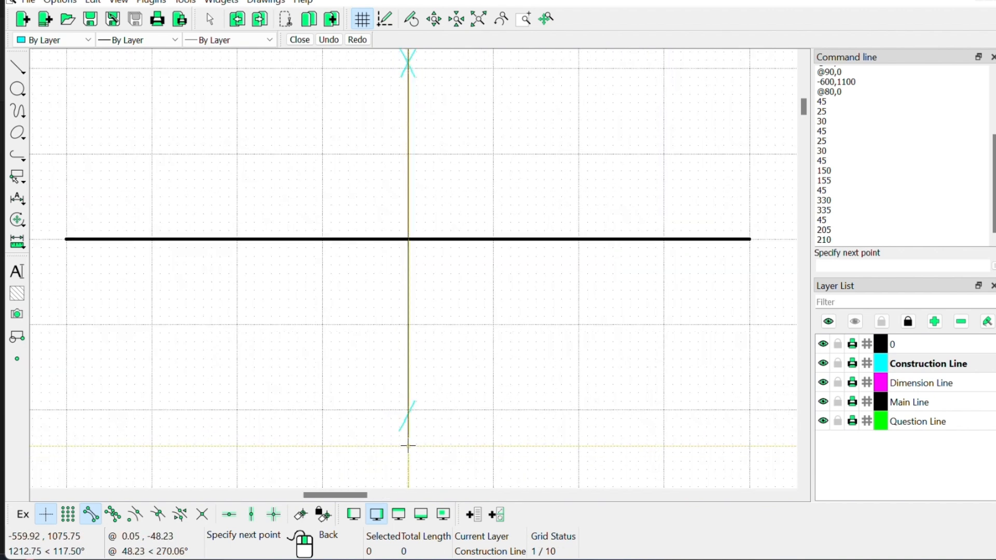
left_click(408, 445)
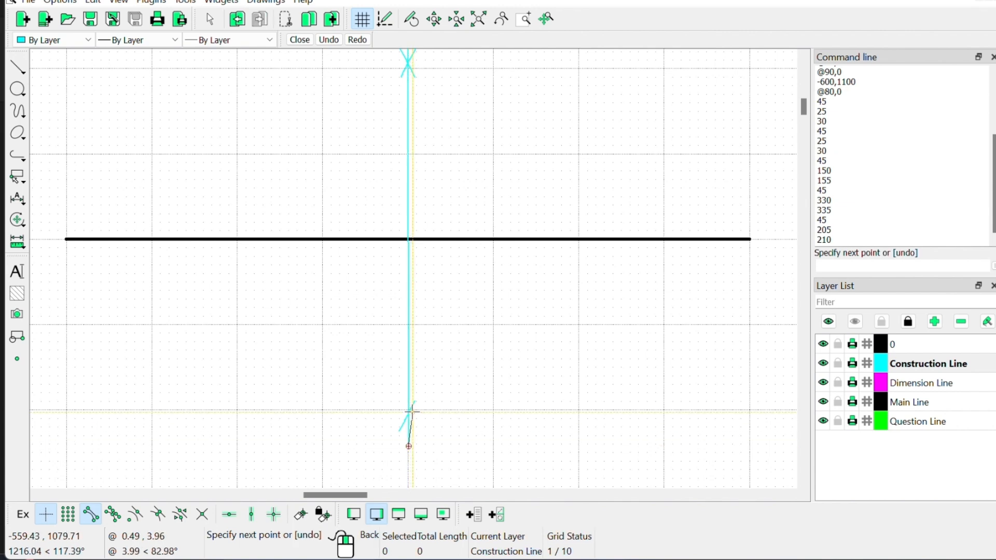
right_click(410, 441)
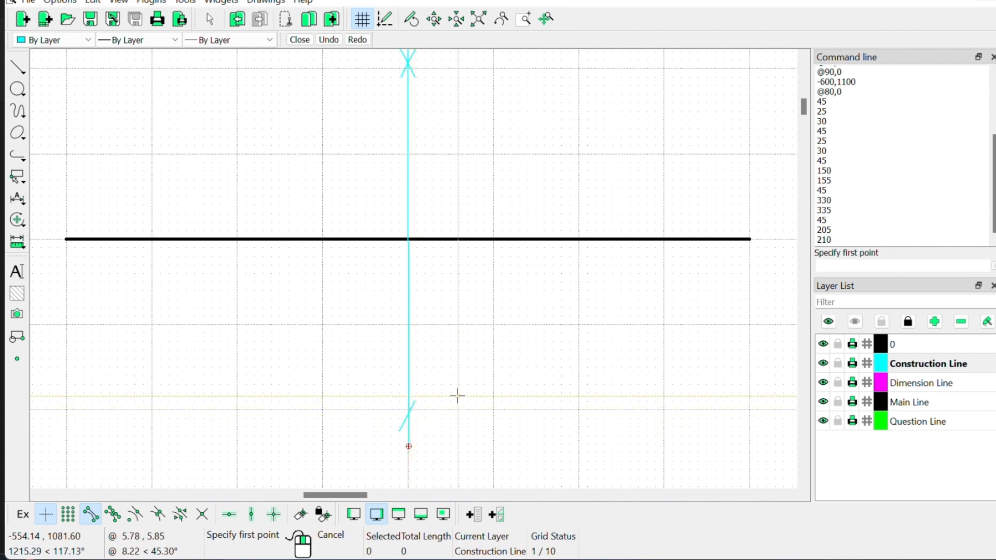
Step: Redraw the radius-45 arc on the right end from 205° to 210°, then end the command
left_click(18, 111)
left_click(67, 116)
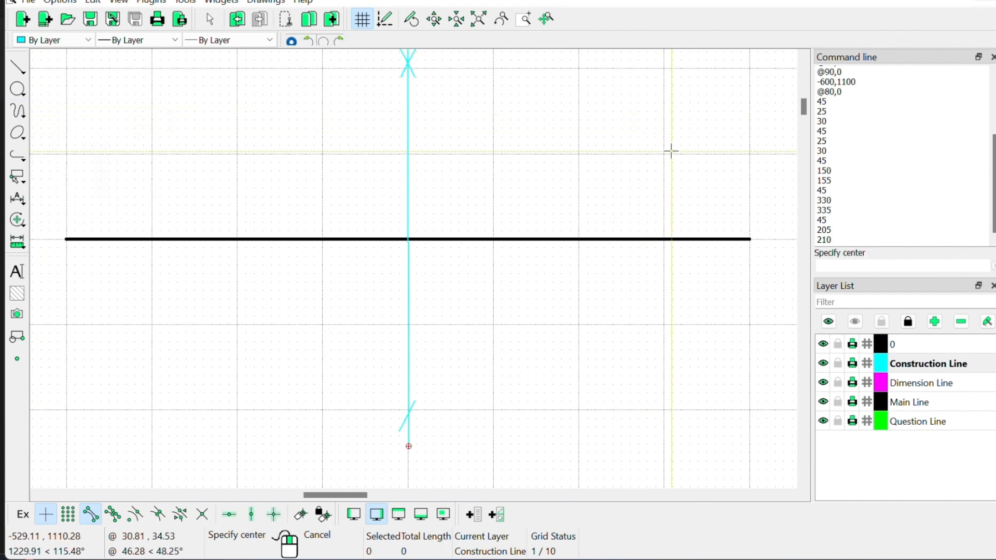
left_click(750, 240)
left_click(844, 266)
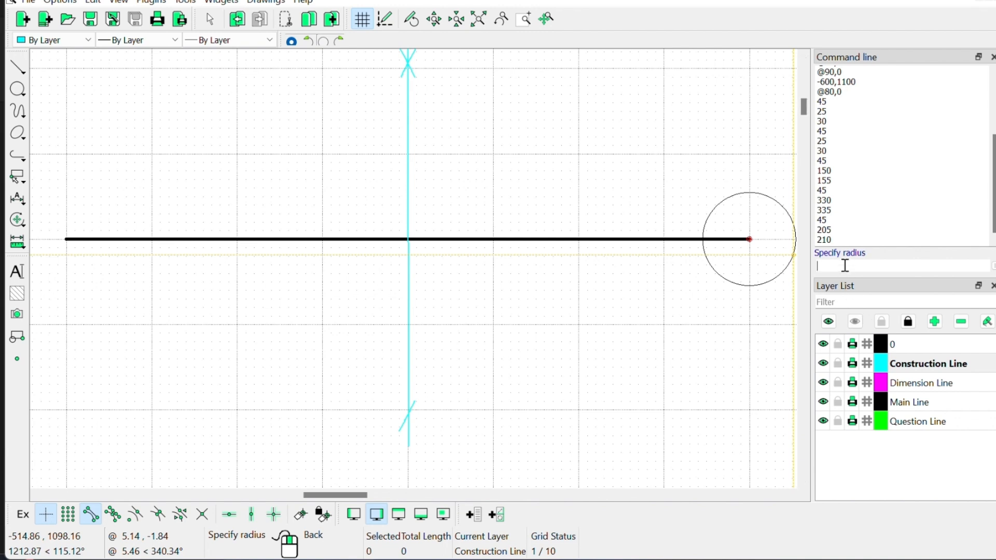
type("45")
key("Return")
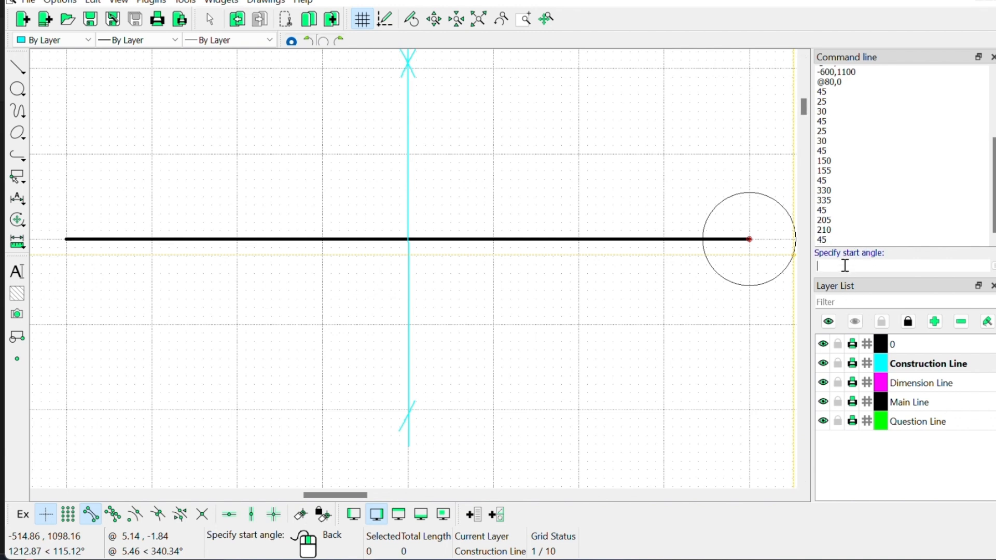
key("Return")
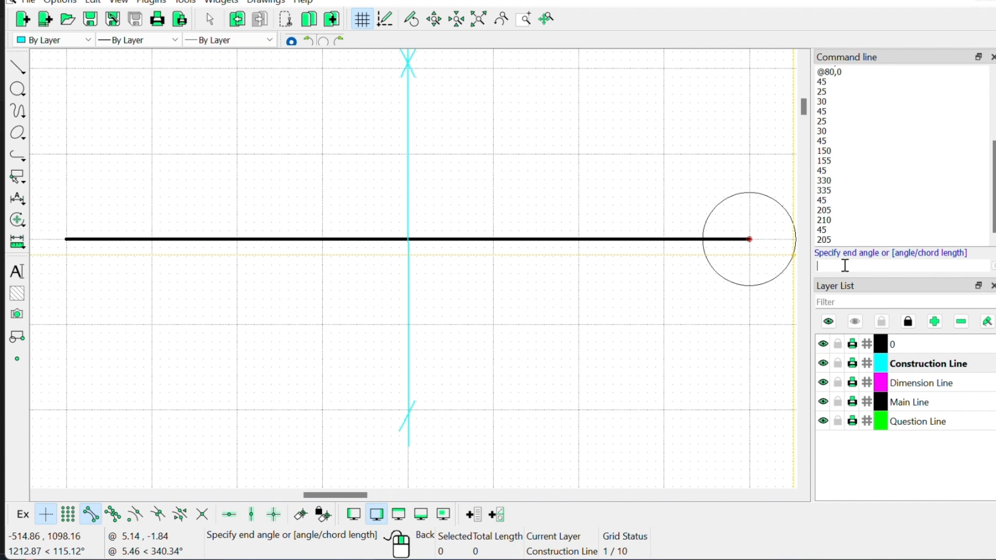
type("210")
key("Return")
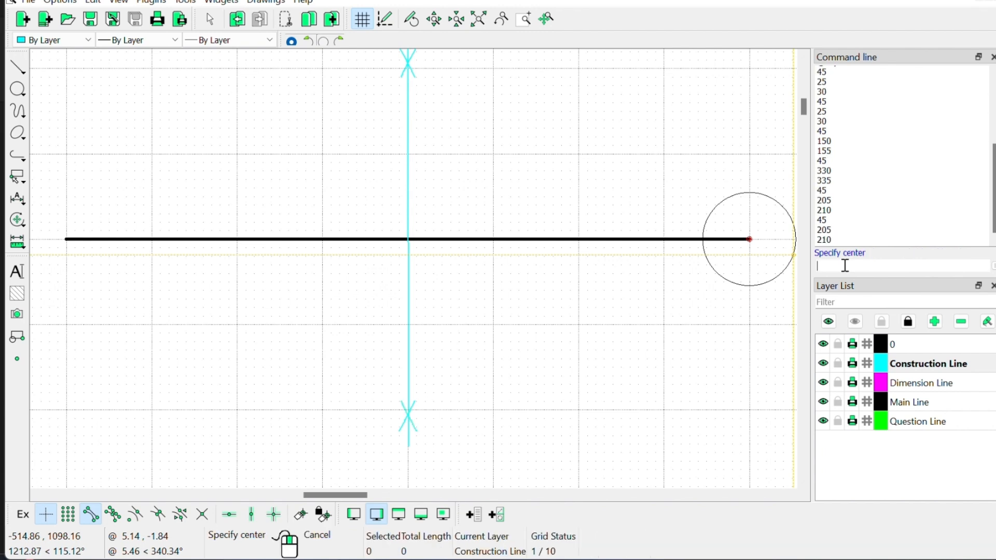
right_click(606, 310)
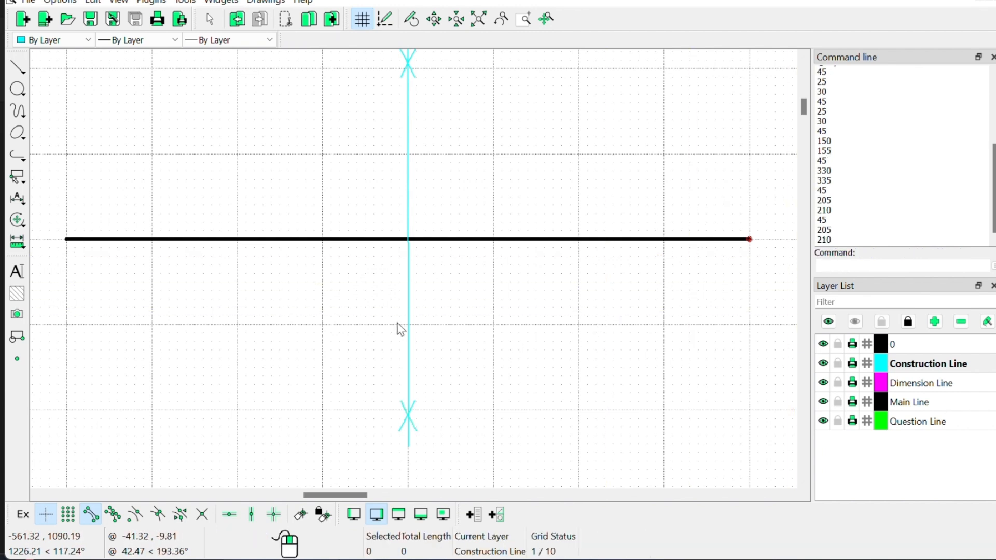
scroll(503, 307, "up", 1)
scroll(506, 307, "up", 2)
scroll(505, 308, "down", 4)
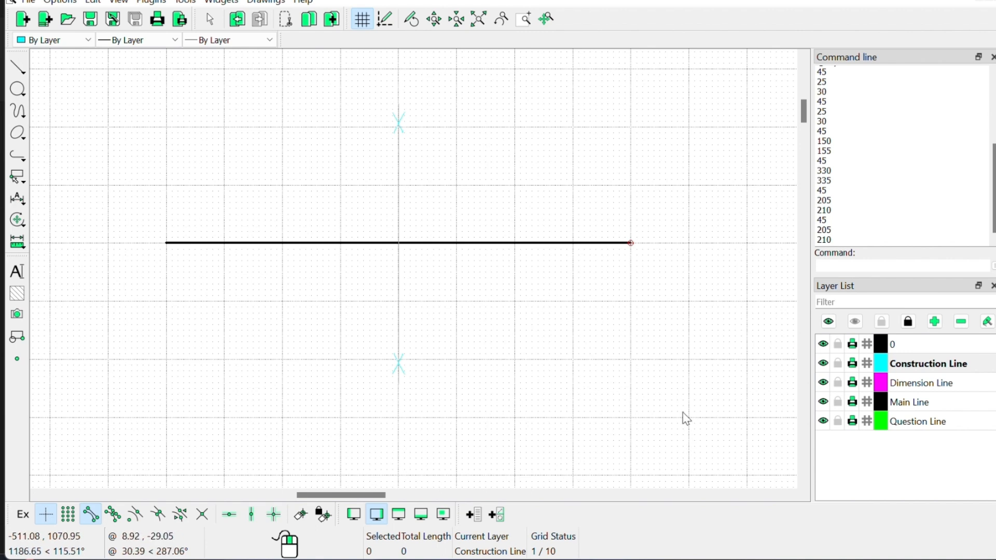
Step: Make Dimension Line current, try a midpoint-to-end horizontal dimension, and discard the inaccurate 40.1346 result
left_click(914, 388)
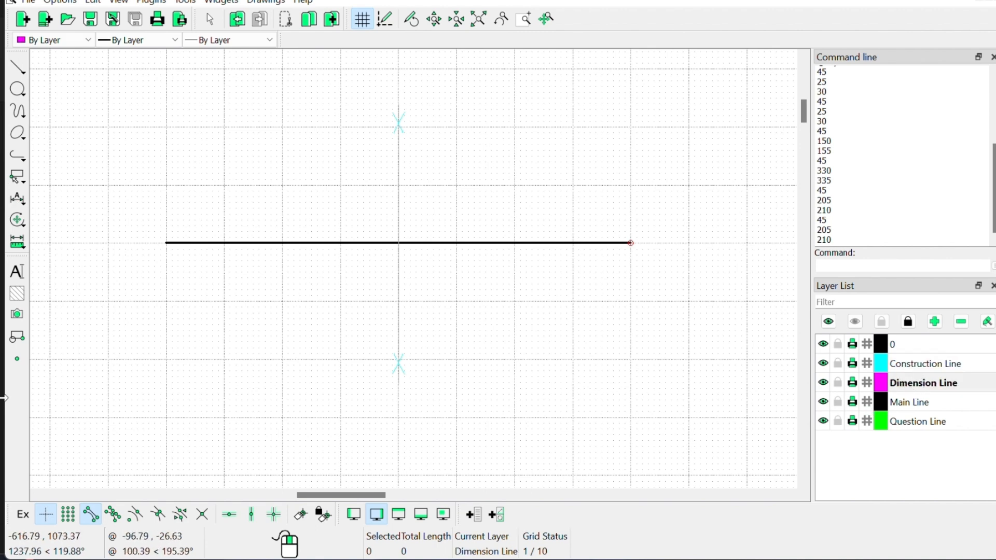
left_click(18, 202)
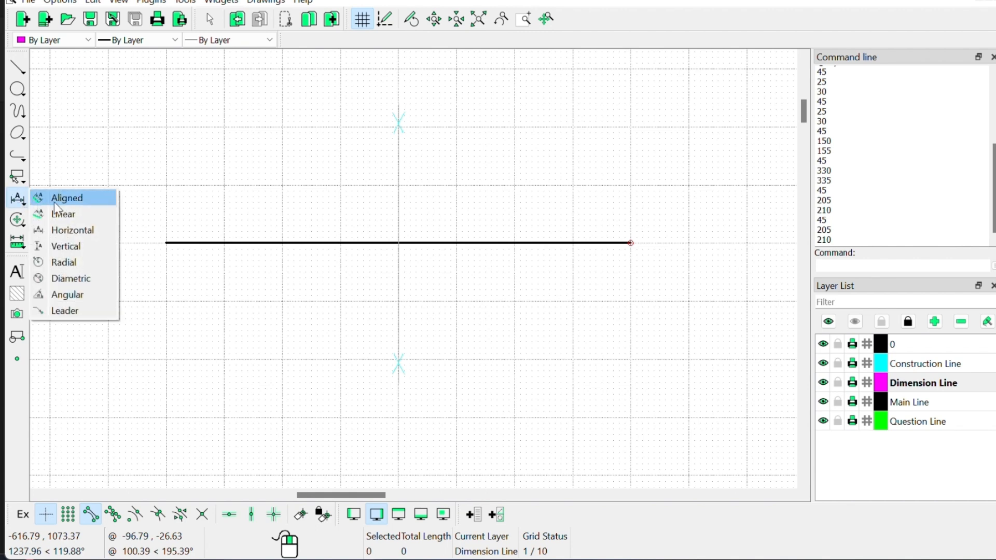
left_click(69, 233)
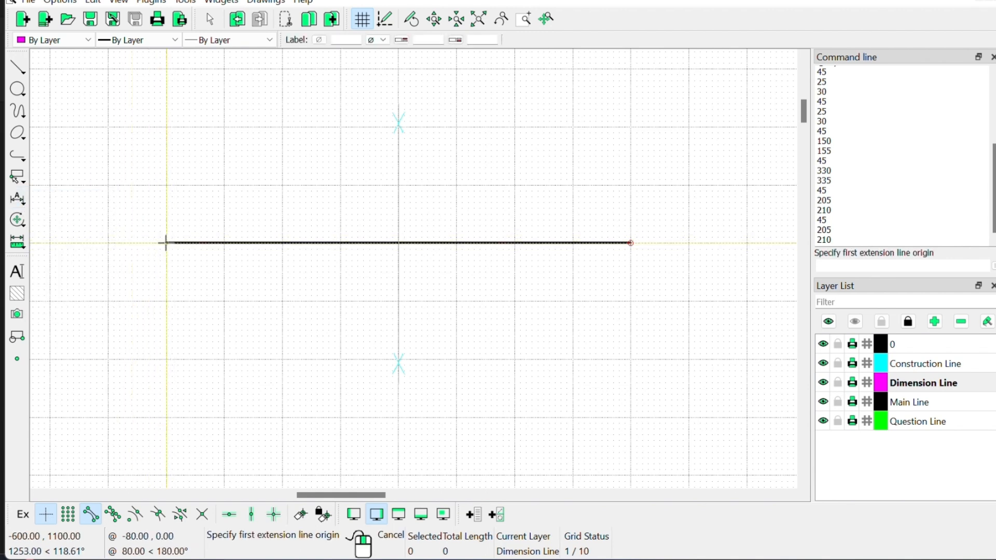
left_click(398, 243)
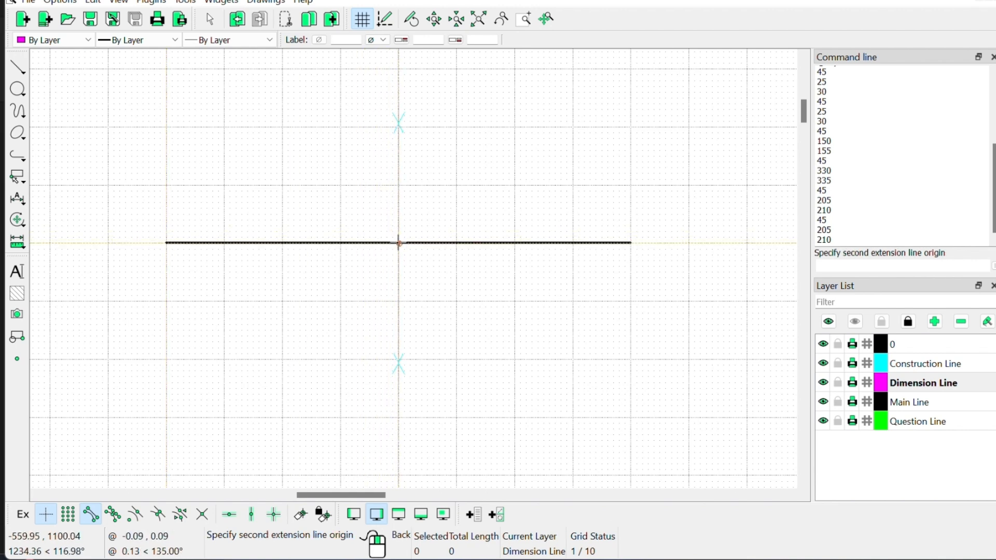
left_click(166, 242)
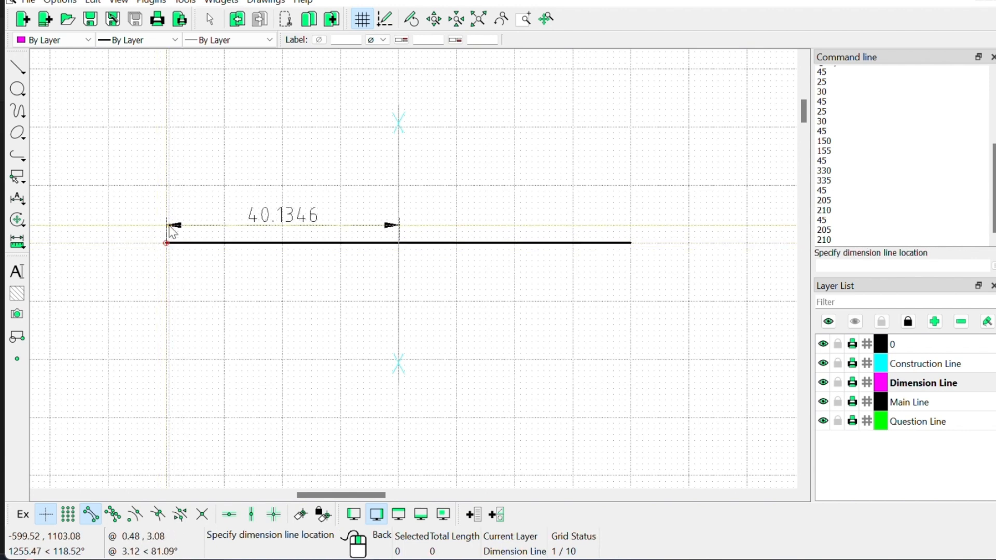
right_click(167, 226)
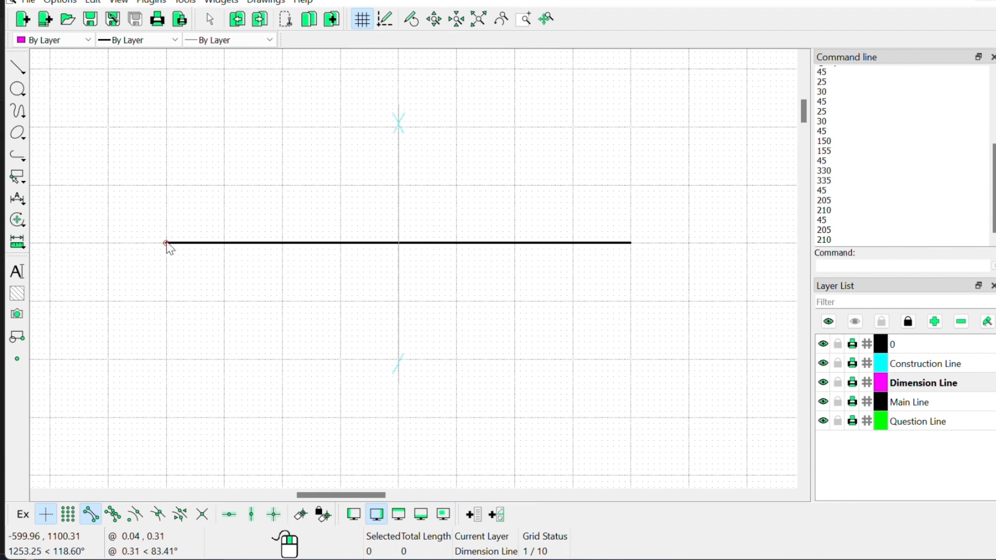
left_click(166, 243)
left_click(166, 243)
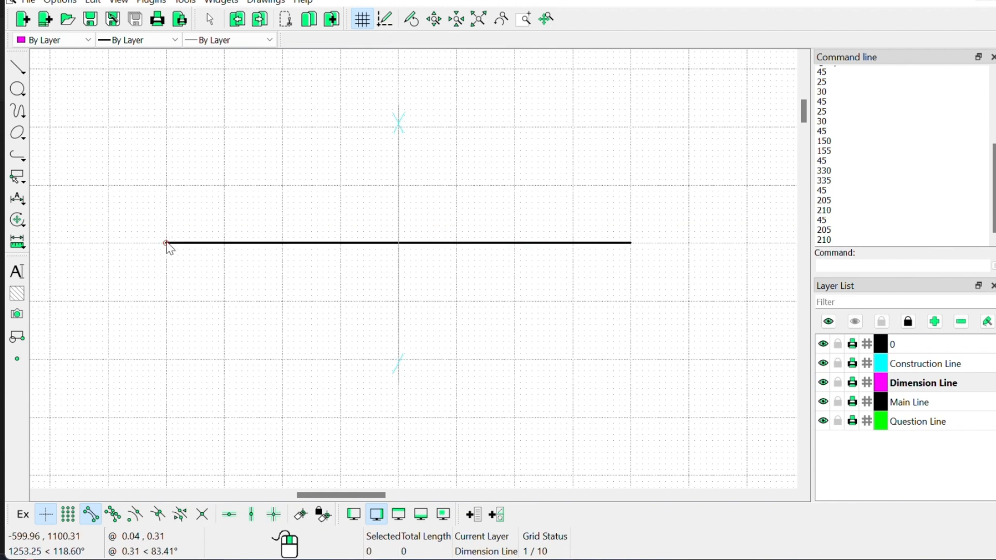
left_click(17, 206)
left_click(62, 229)
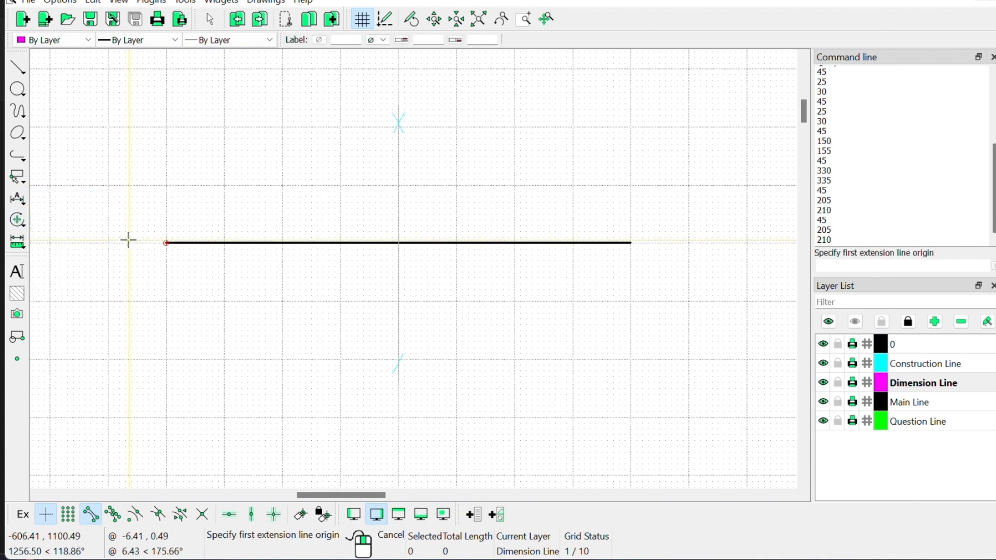
left_click(167, 243)
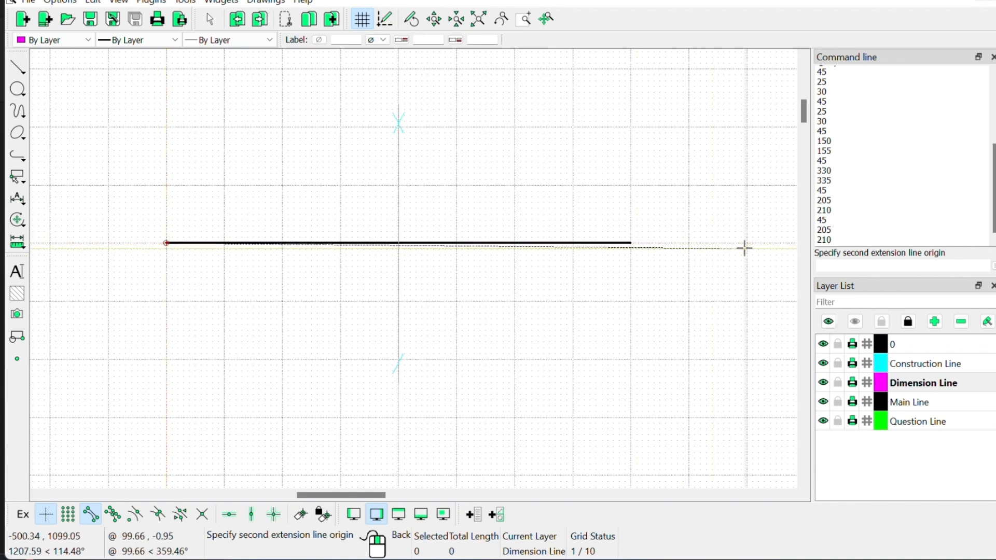
left_click(884, 266)
type("@")
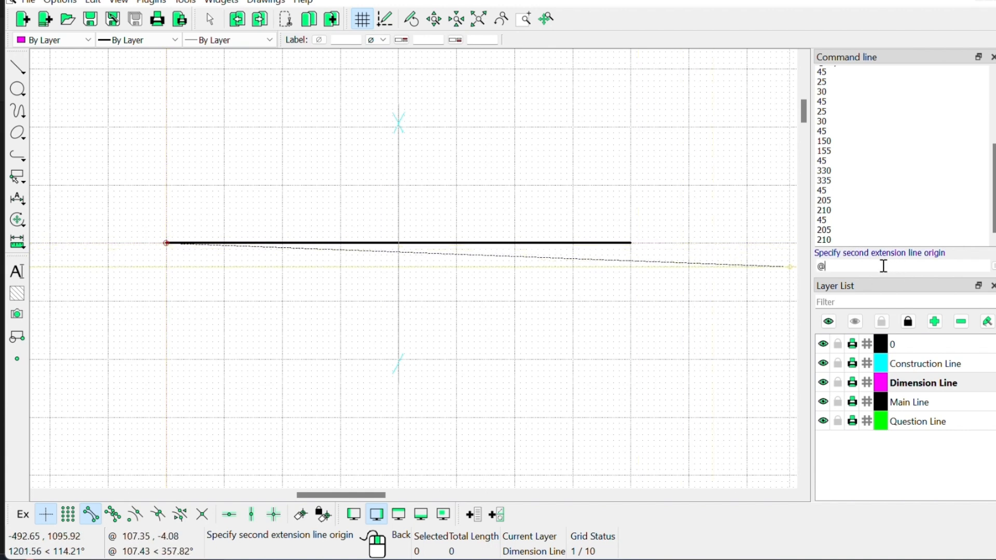
type("40")
key("Return")
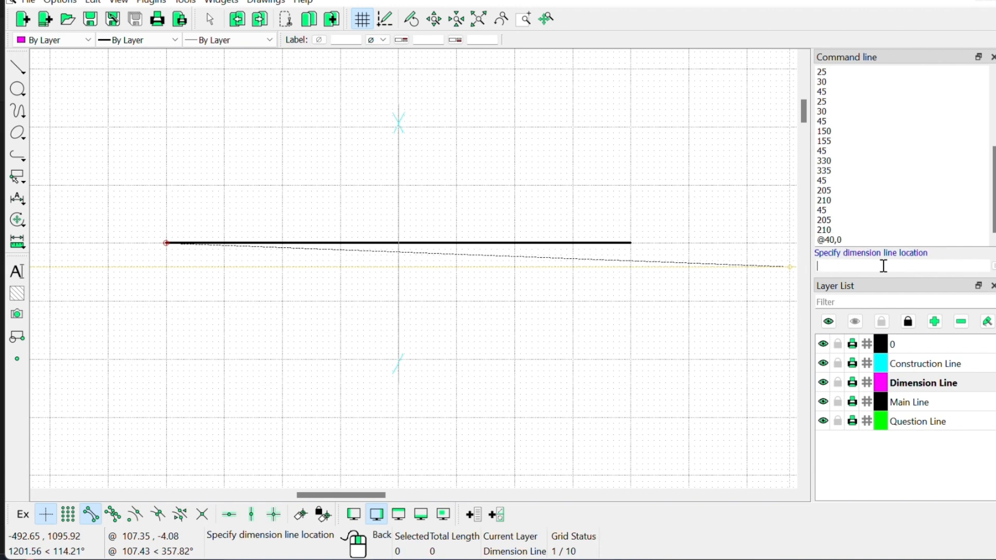
left_click(153, 230)
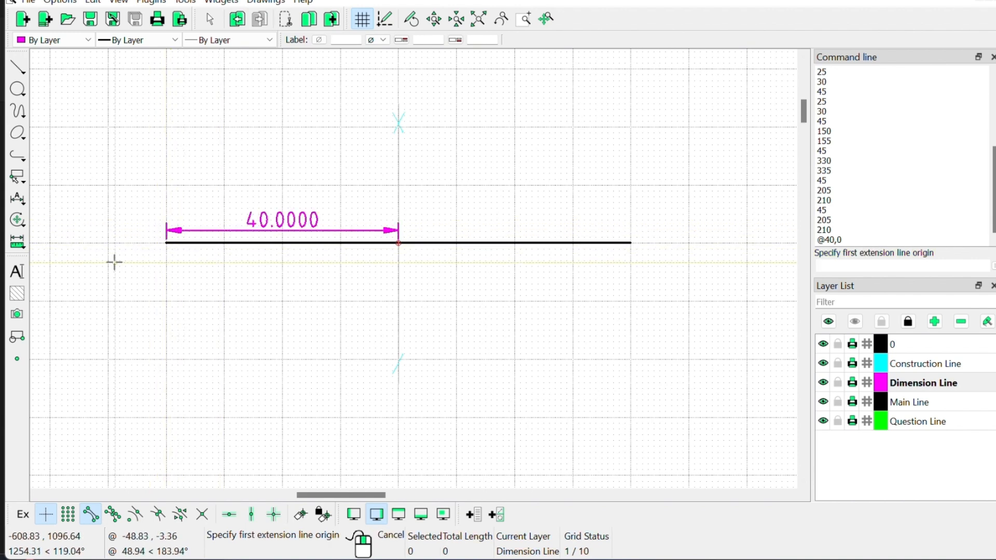
left_click(166, 242)
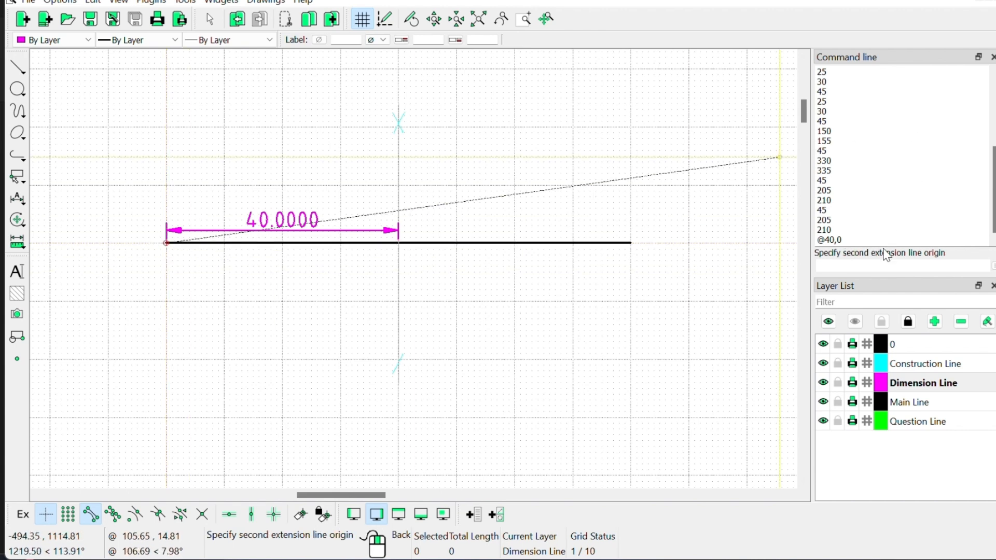
left_click(876, 268)
type("@80,0")
key("Return")
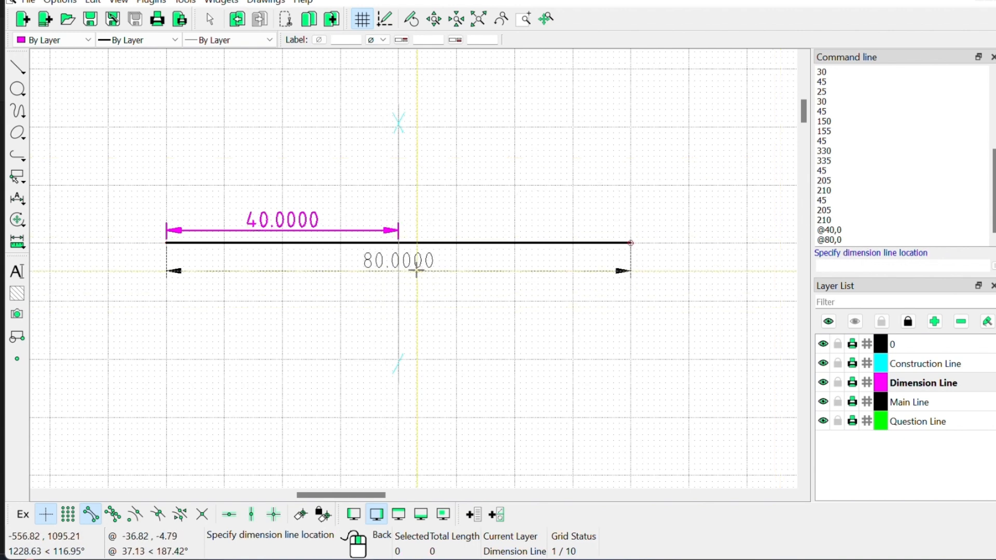
left_click(416, 267)
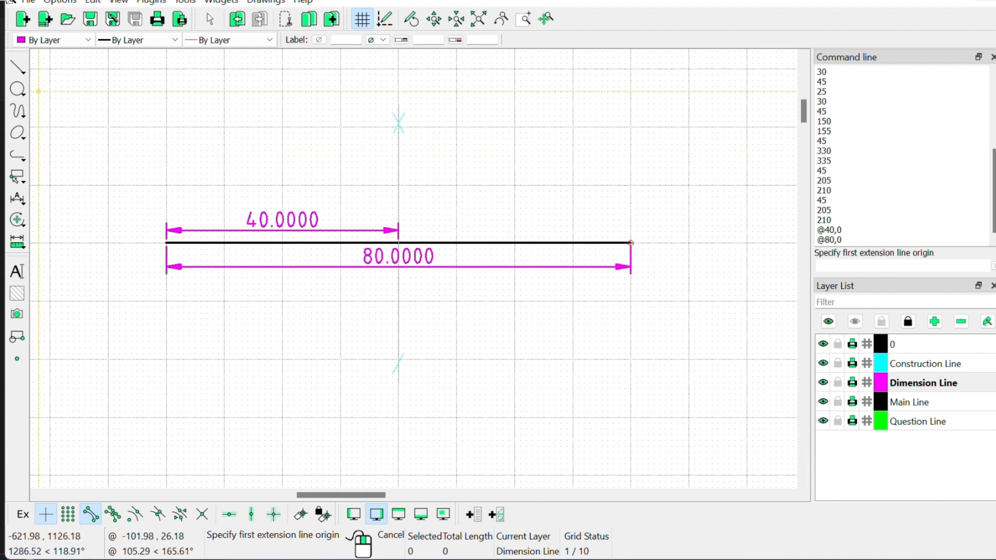
left_click(18, 66)
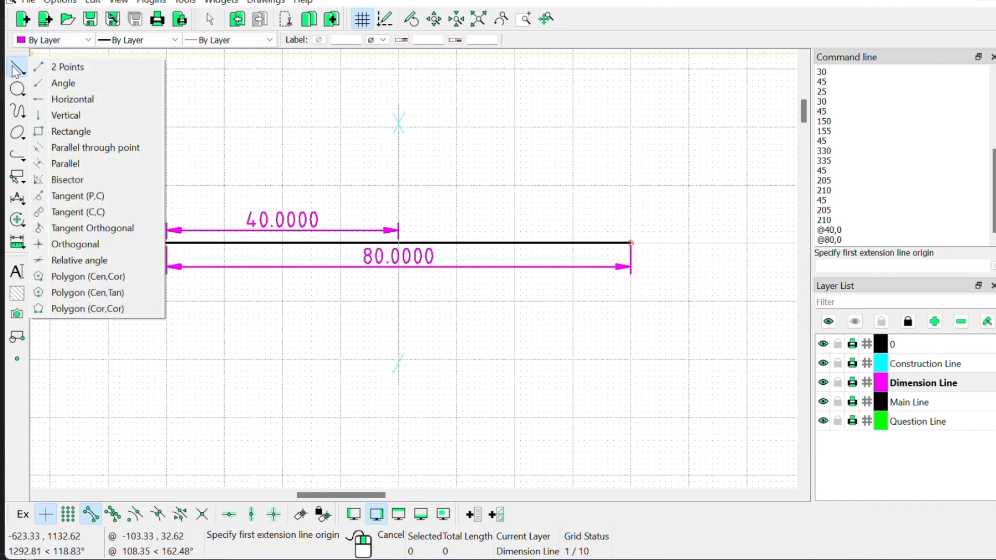
Step: Draw a short @2,-4 trial segment from the 40 dimension's arrow, undo it, and make Construction Line current
left_click(56, 68)
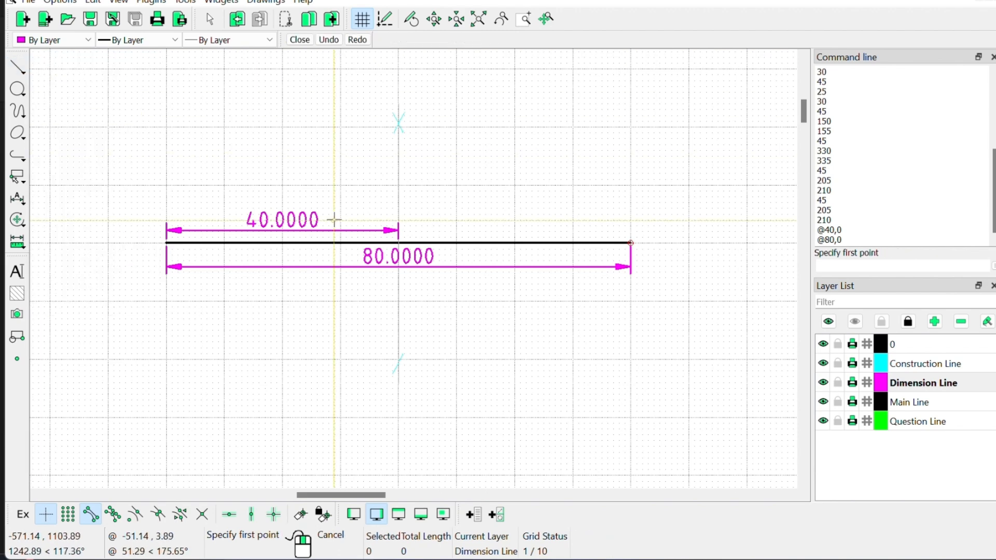
left_click(398, 220)
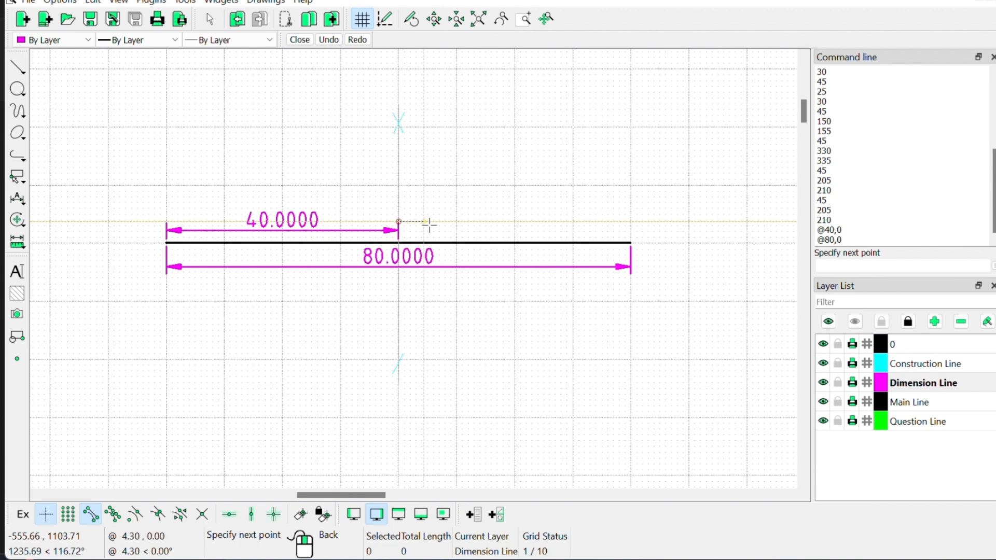
left_click(889, 267)
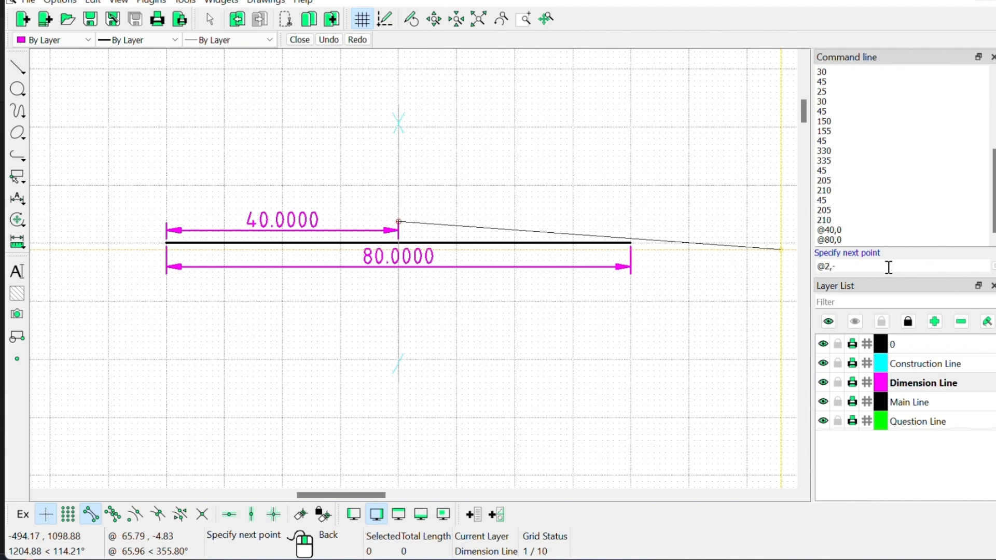
key("Return")
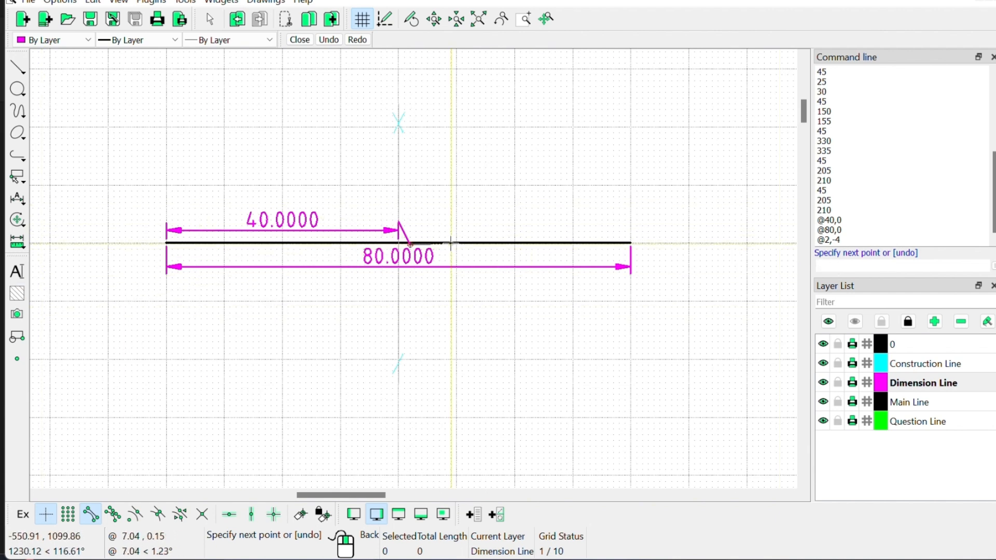
right_click(447, 211)
right_click(447, 211)
key("ctrl+z")
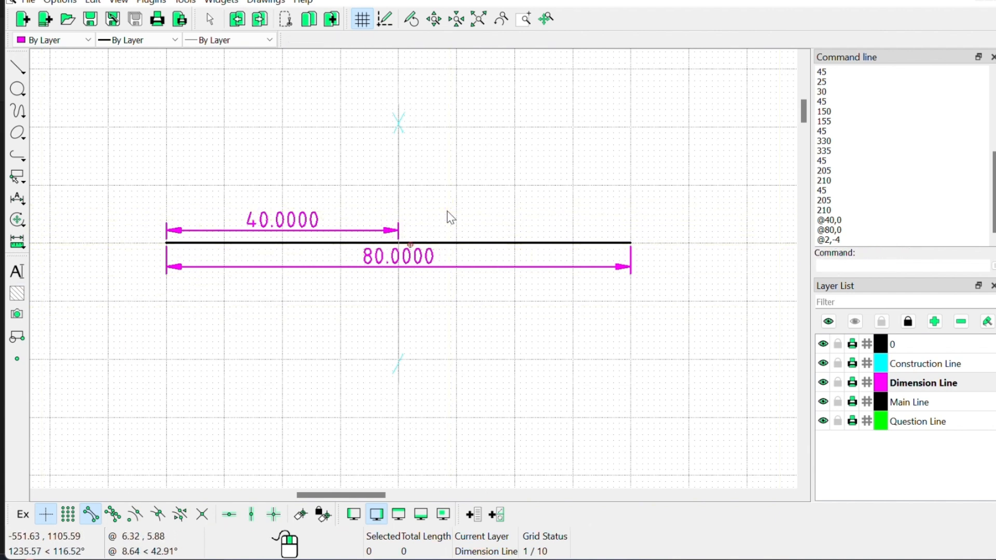
left_click(928, 364)
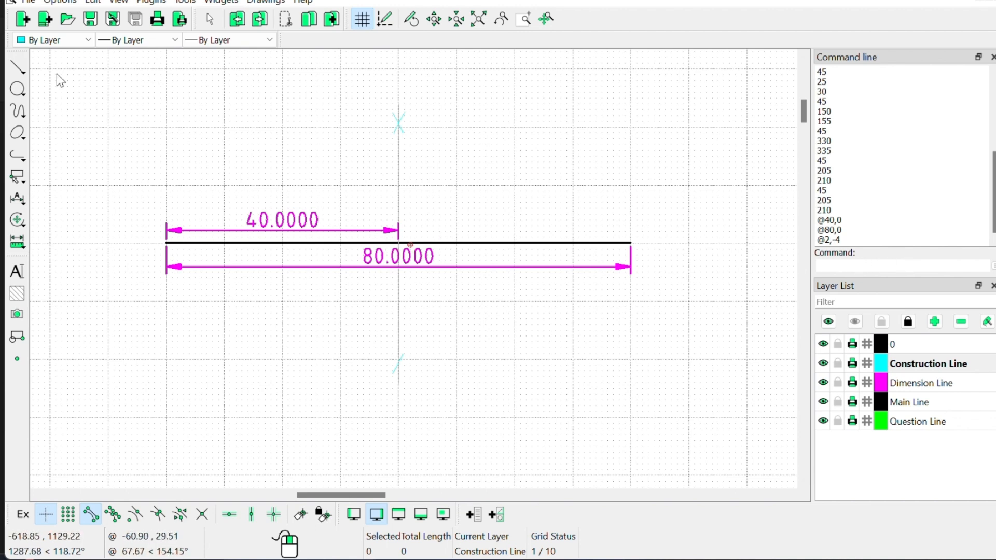
Step: Draw a small cyan rectangle at the black line's midpoint as a right-angle mark
left_click(14, 69)
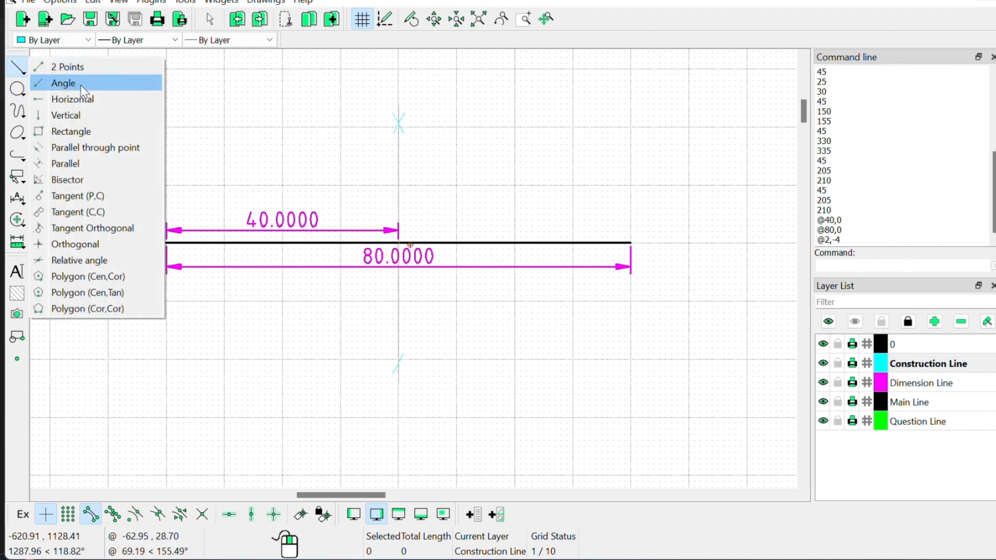
left_click(73, 131)
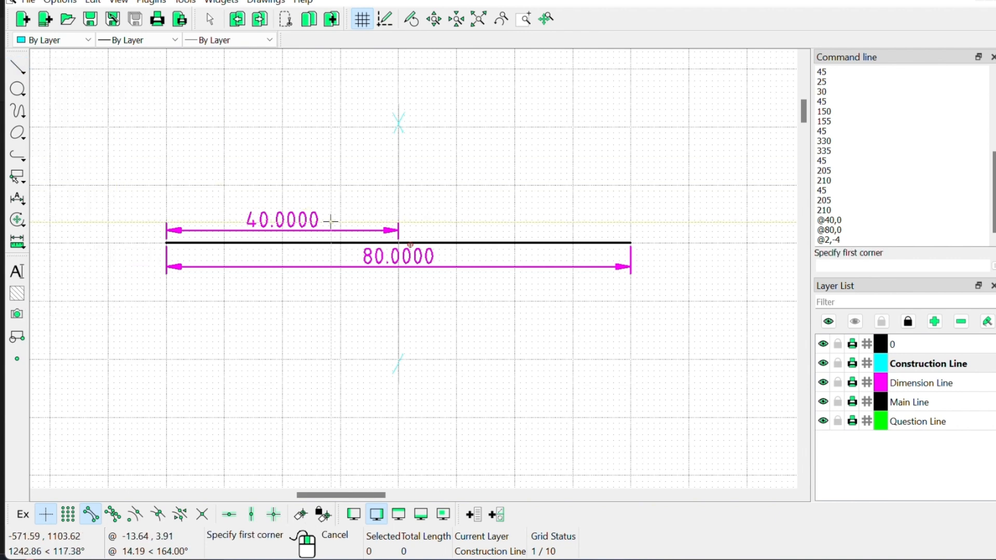
left_click(399, 229)
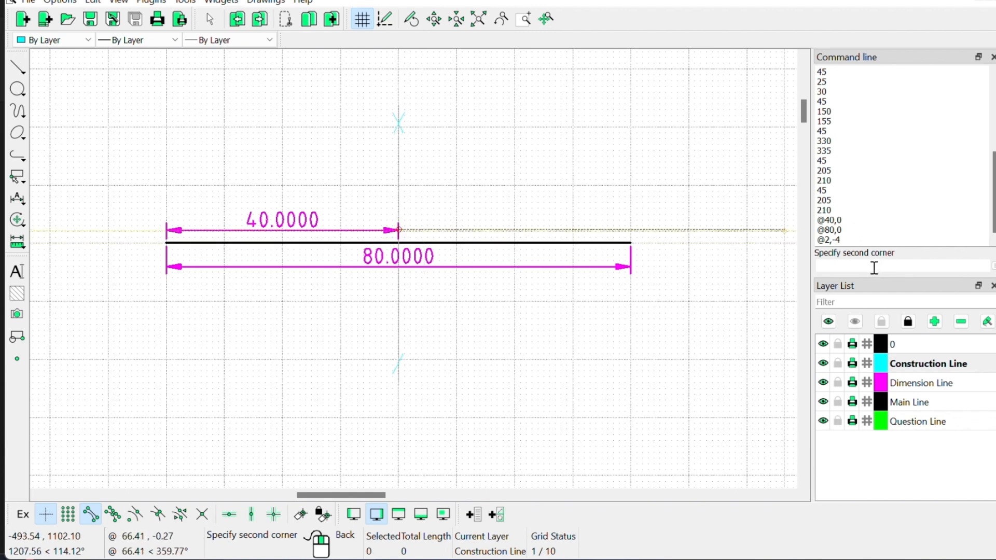
left_click(418, 242)
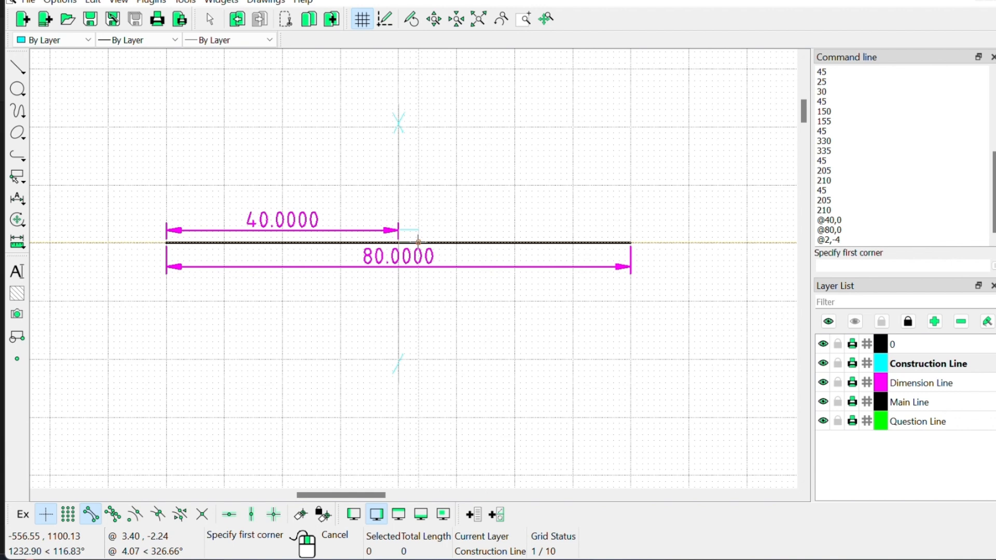
right_click(459, 225)
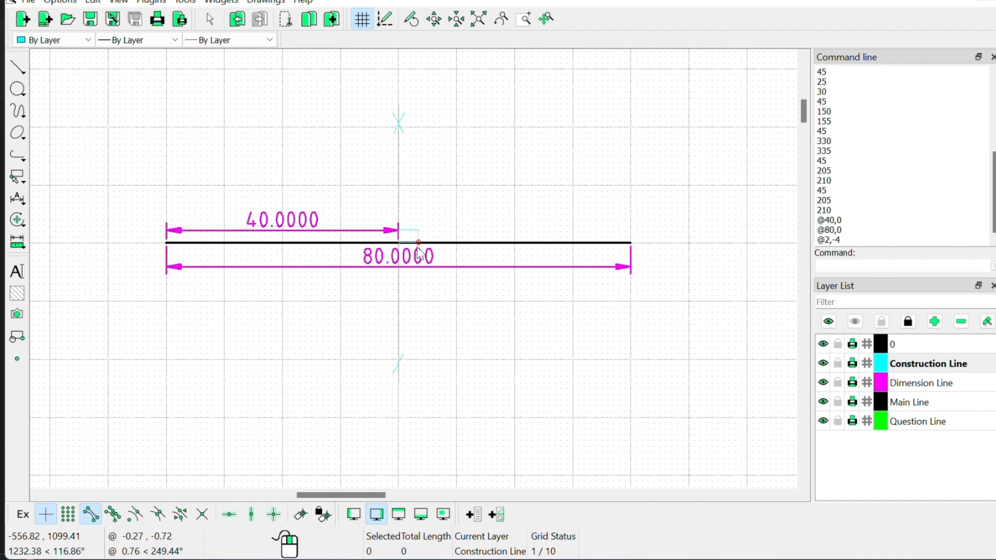
Step: On the Question Line layer, place a 'Q2.' text label above the 80 mm line's left end
left_click(915, 423)
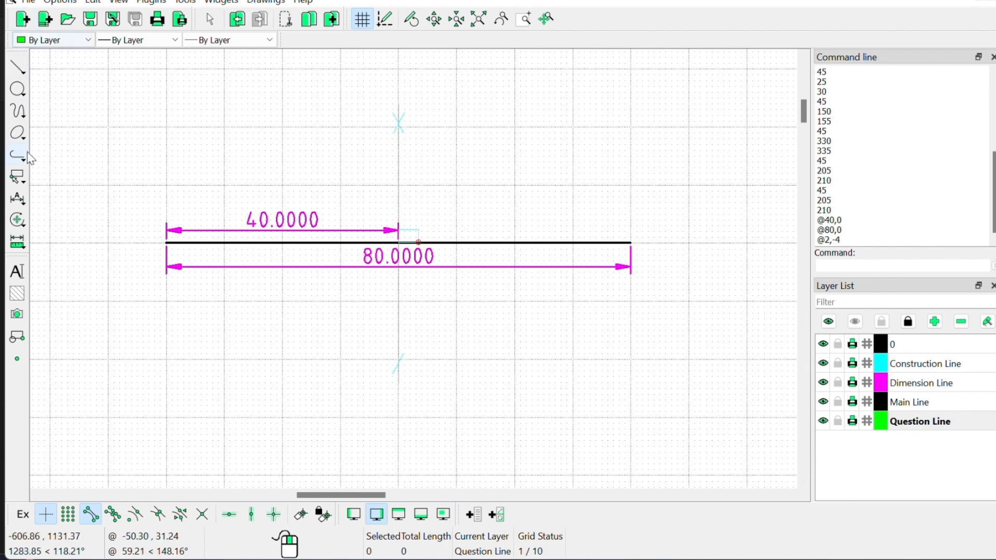
left_click(17, 271)
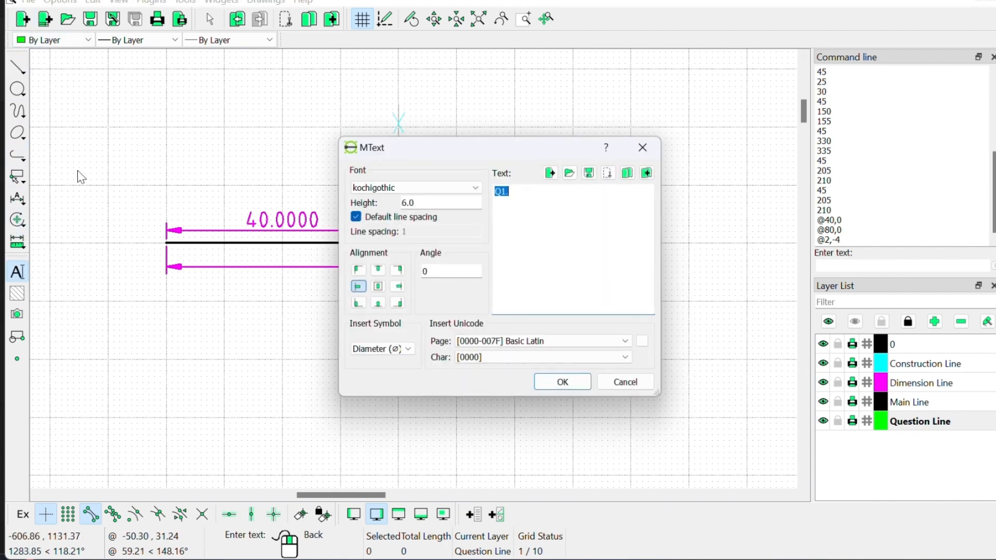
left_click(536, 194)
key("BackSpace")
key("BackSpace")
key("BackSpace")
left_click(563, 382)
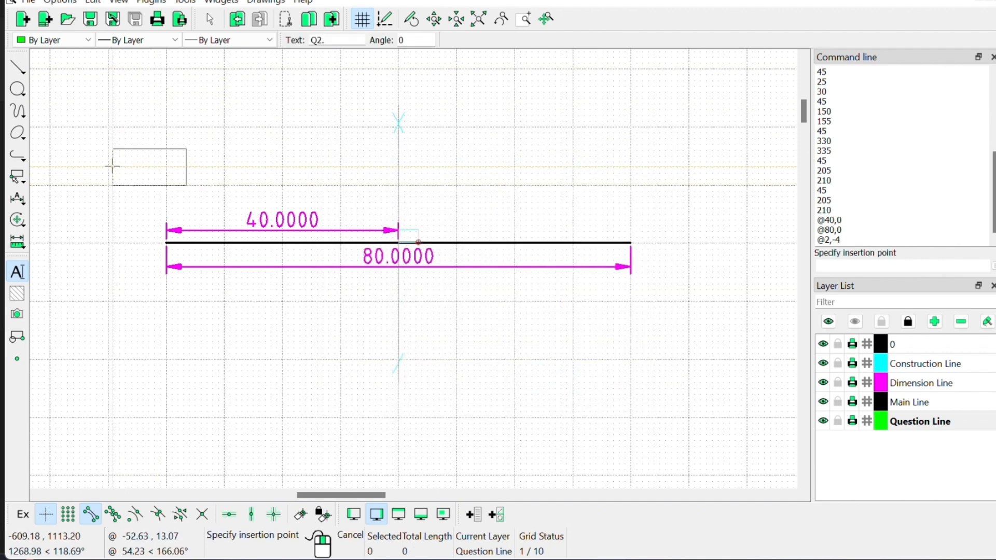
left_click(112, 166)
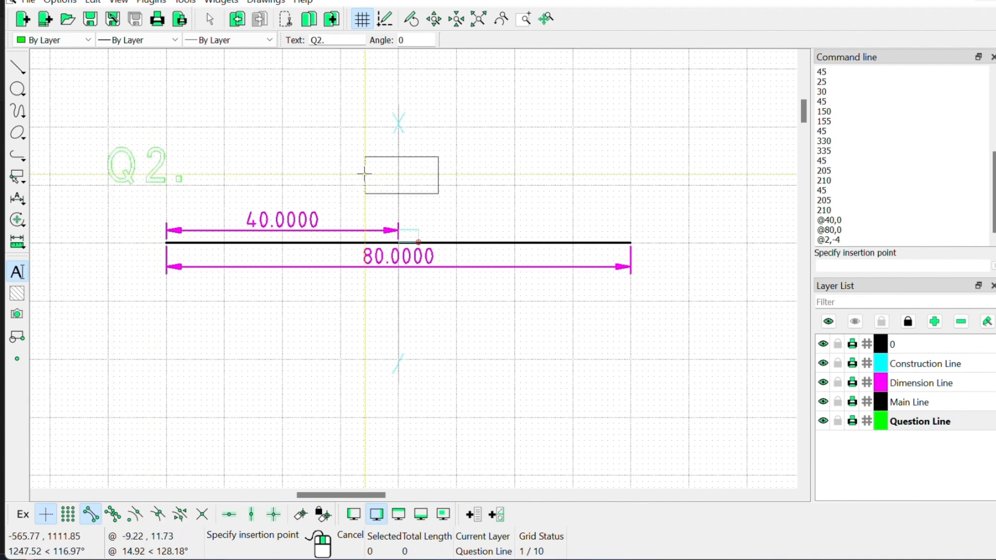
right_click(270, 156)
scroll(322, 160, "down", 4)
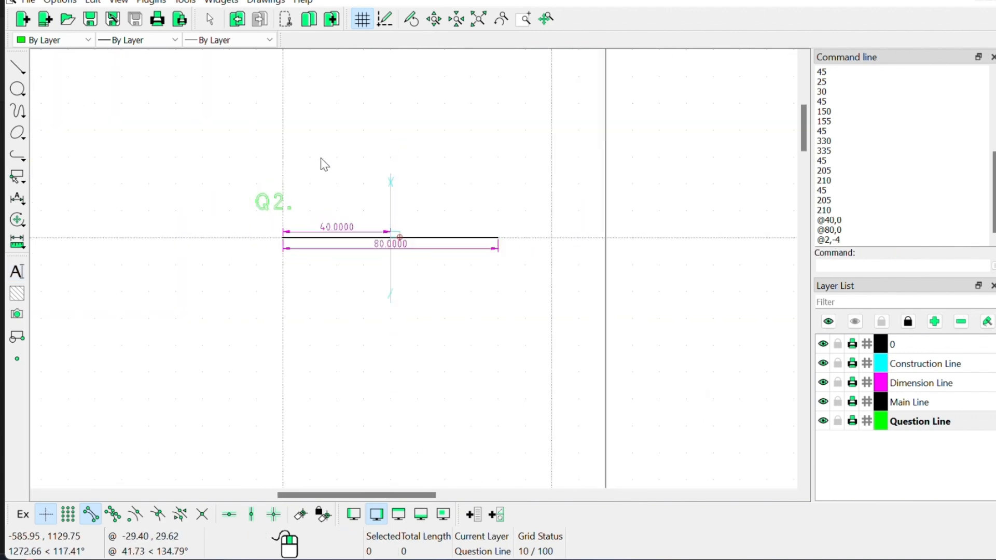
scroll(328, 186, "down", 4)
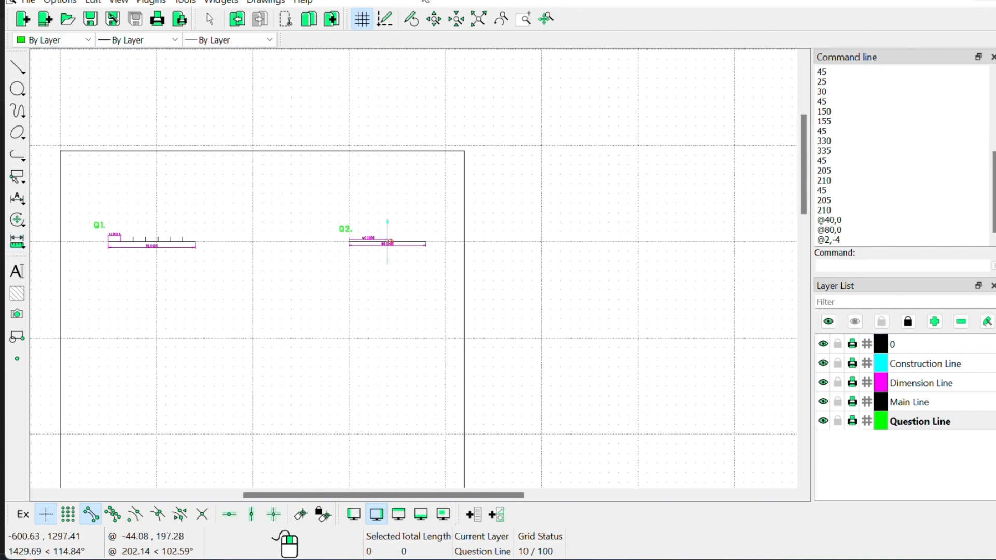
key("alt+Tab")
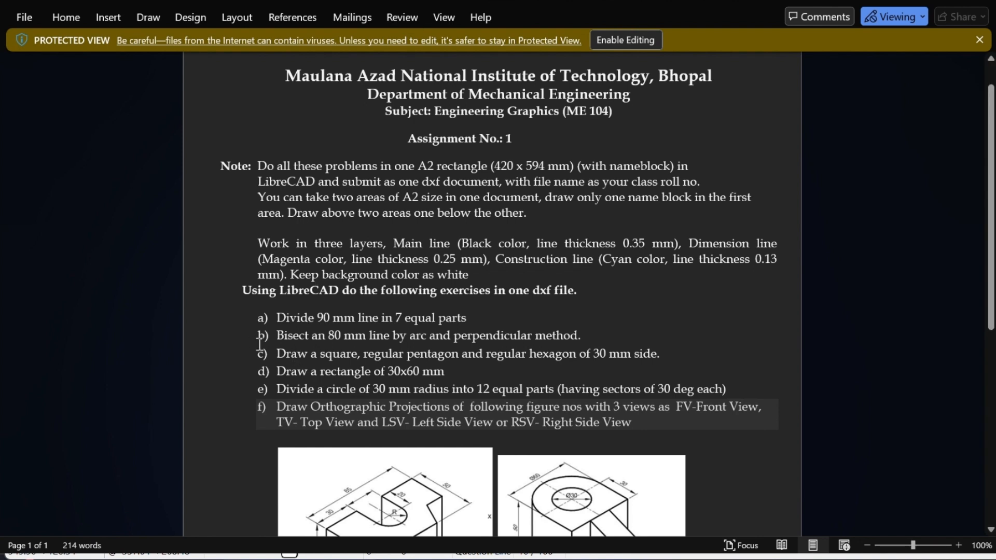
Step: Highlight exercise c) in the Word brief: a 30 mm square, regular pentagon and hexagon
left_click_drag(277, 354, 527, 358)
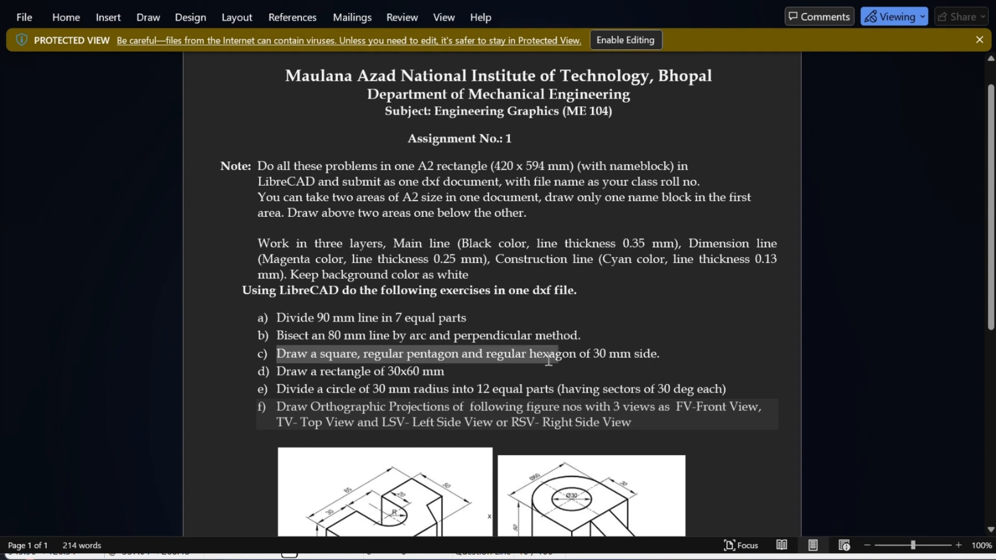
left_click_drag(536, 359, 606, 358)
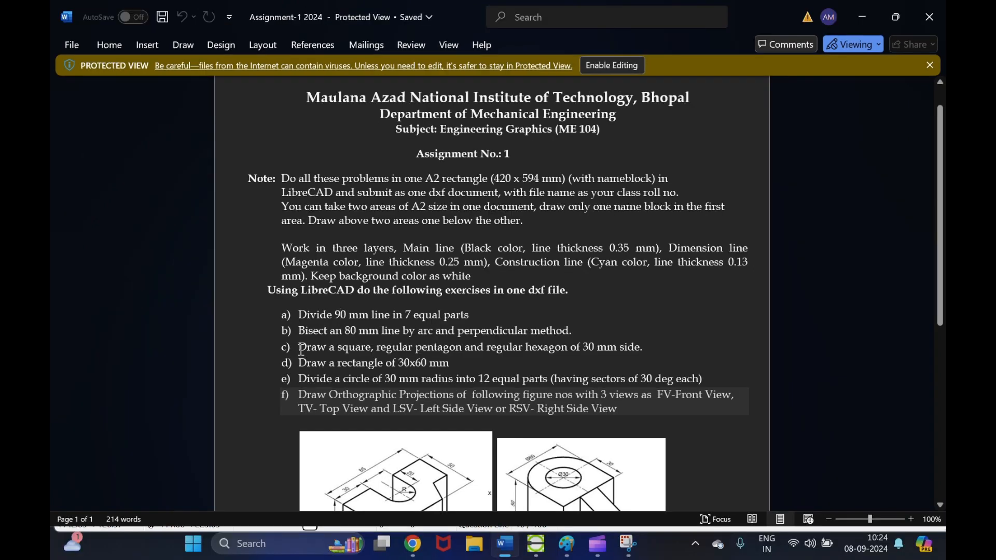
mouse_move(301, 349)
left_mouse_down()
mouse_move(597, 363)
mouse_move(645, 353)
left_mouse_up()
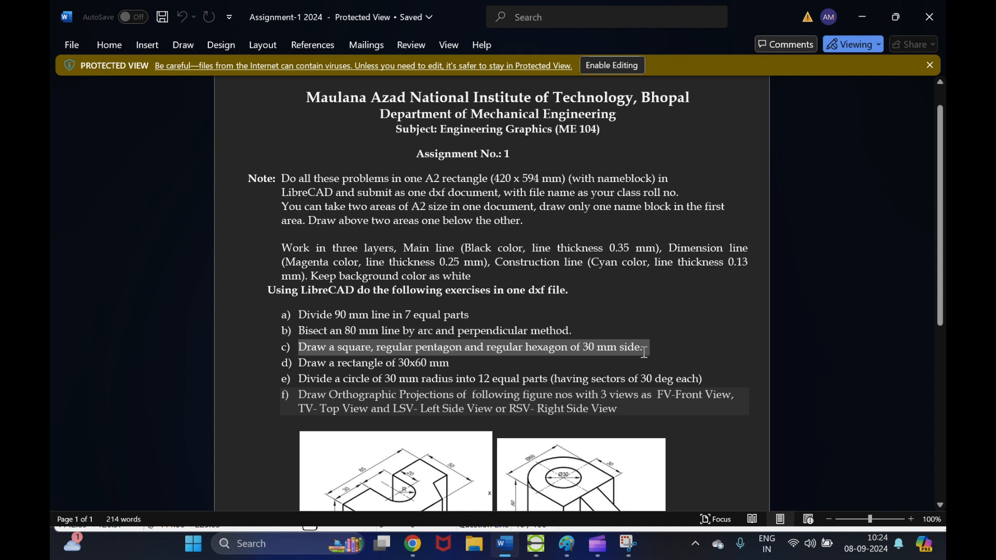
left_click_drag(646, 358, 646, 358)
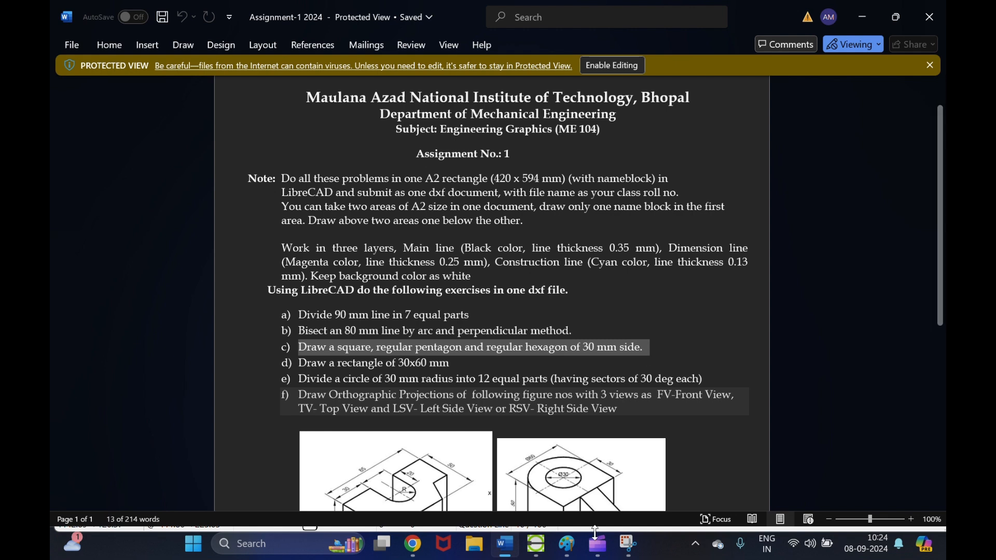
left_click(535, 542)
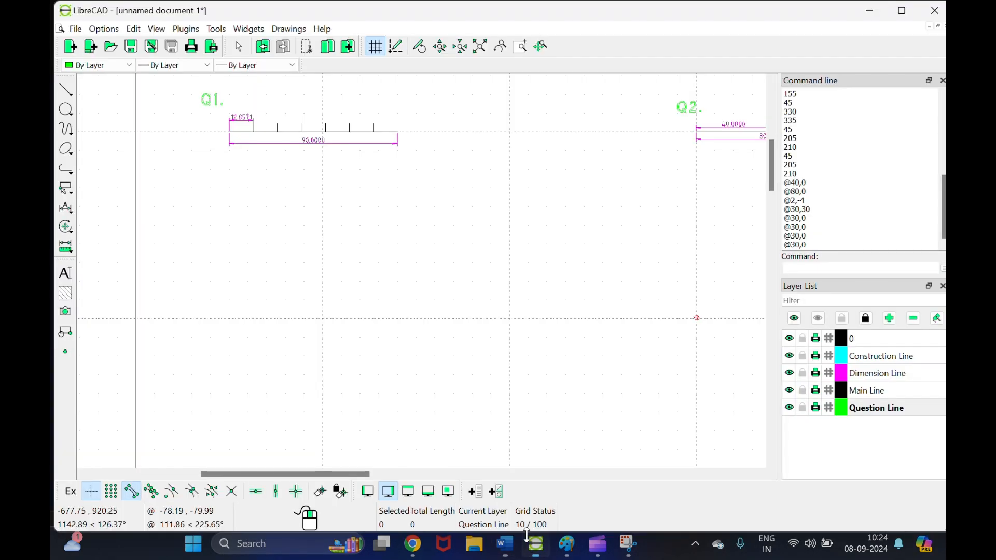
left_click(61, 92)
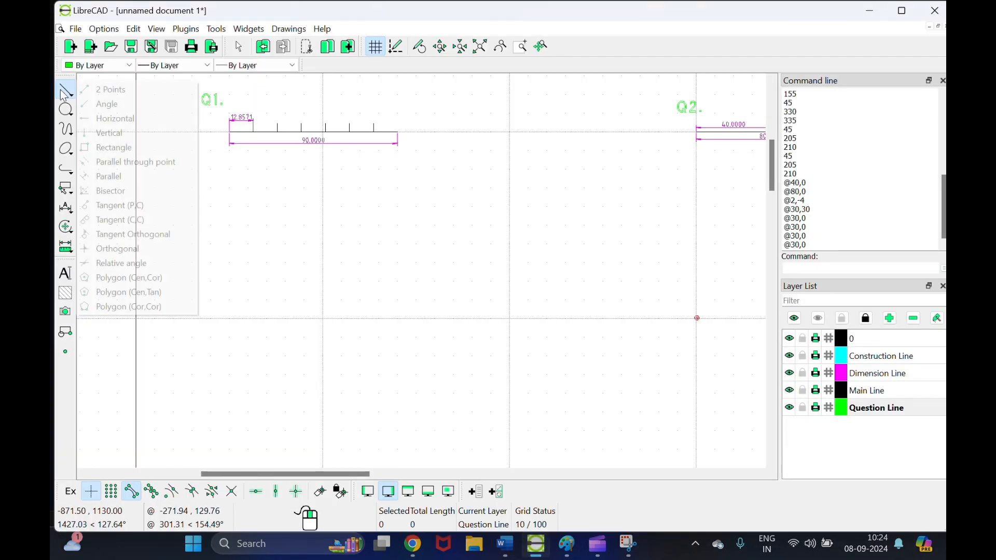
left_click(109, 147)
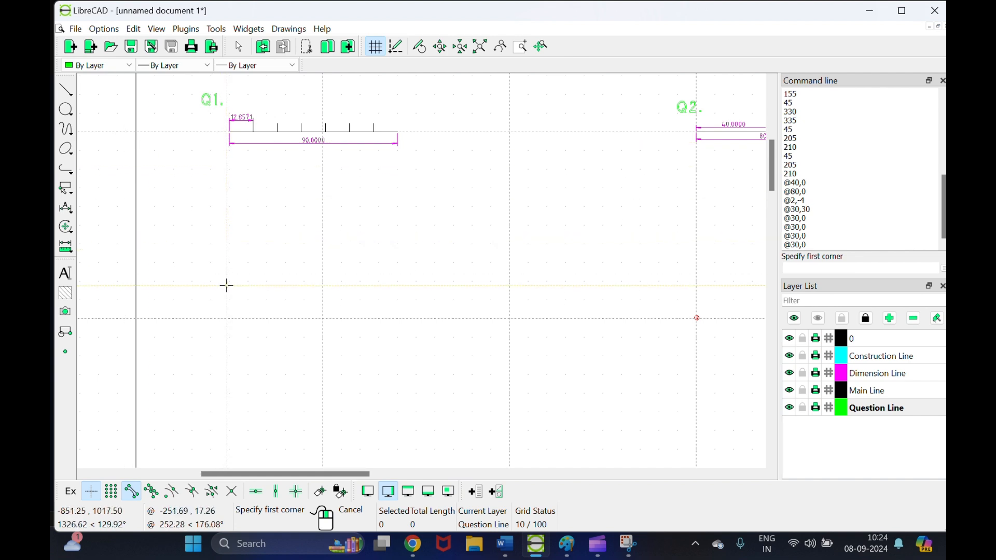
left_click(225, 318)
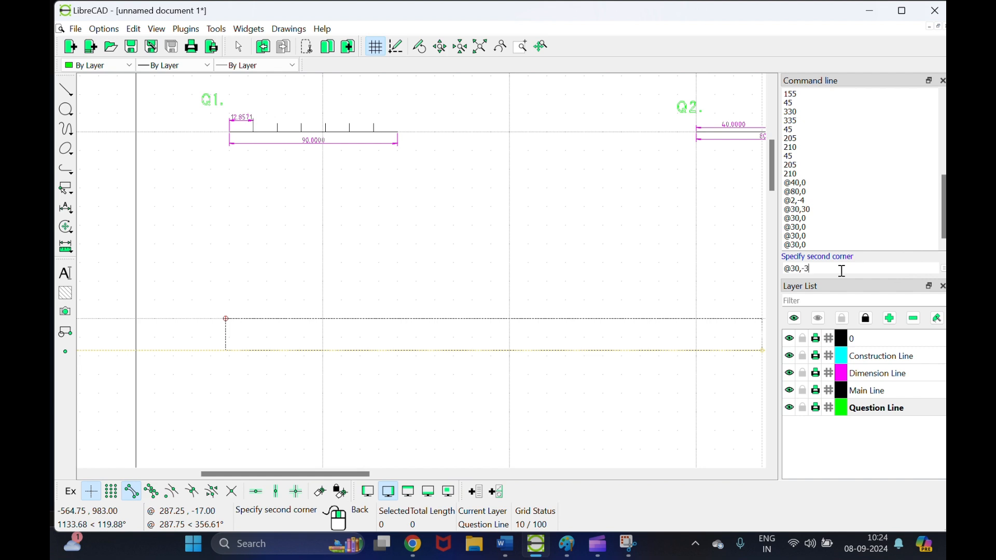
key("Return")
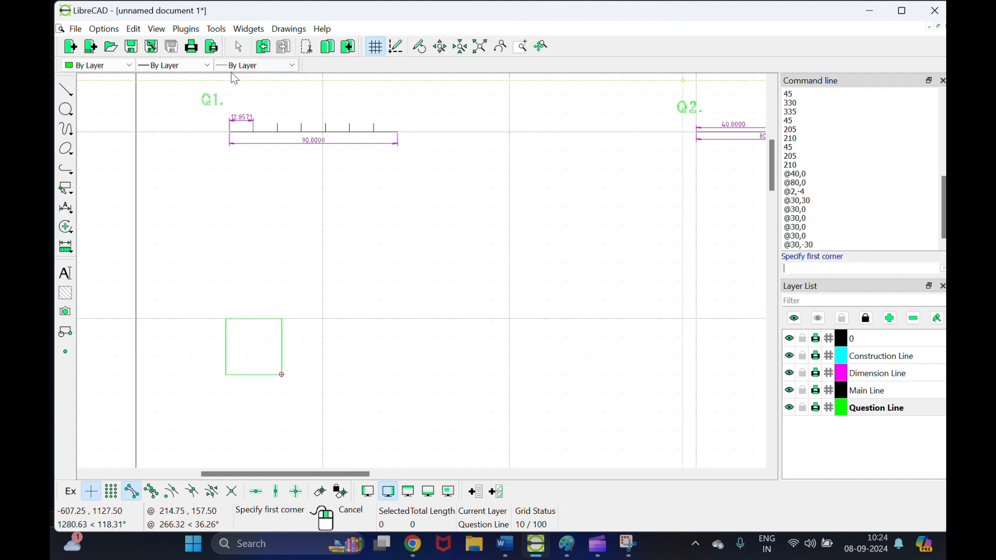
right_click(297, 363)
key("ctrl+z")
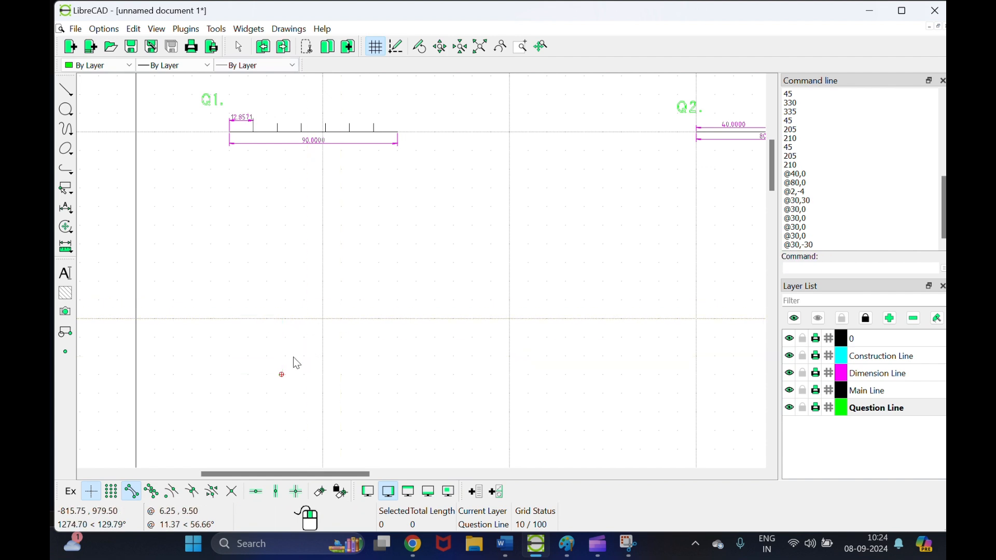
Step: Draw a 30 × 30 square on Main Line below Q1, then make Dimension Line current
left_click(871, 396)
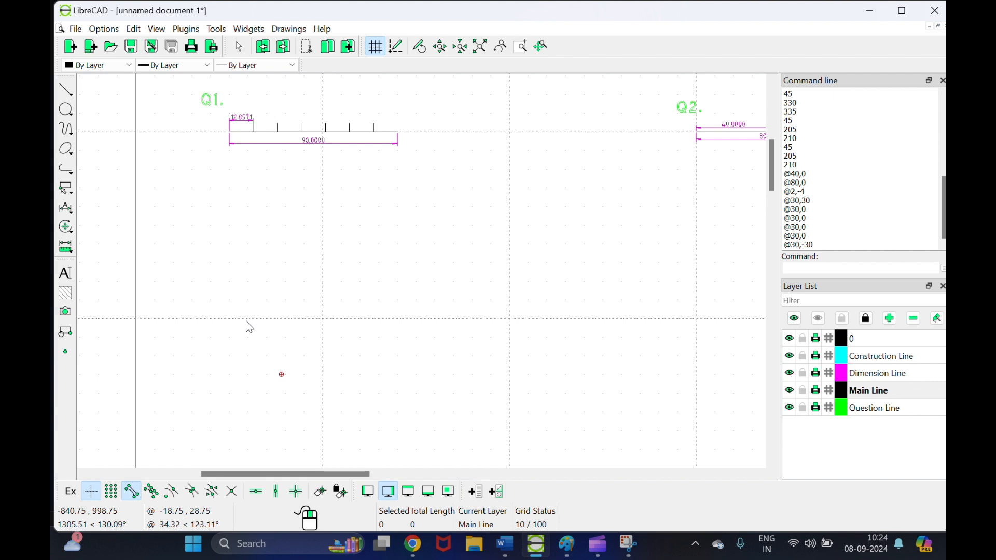
left_click_drag(228, 319, 78, 77)
left_click(66, 89)
left_click(111, 147)
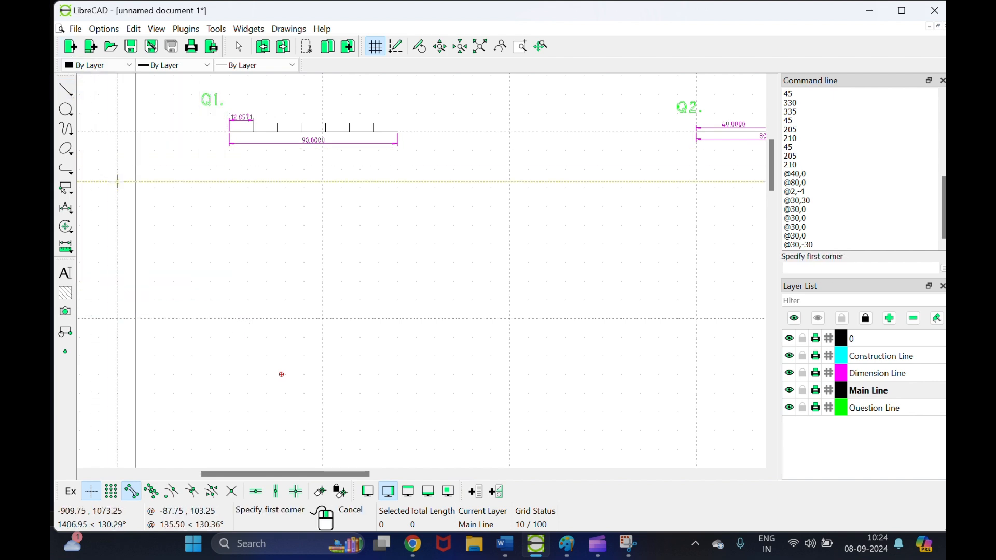
left_click(232, 319)
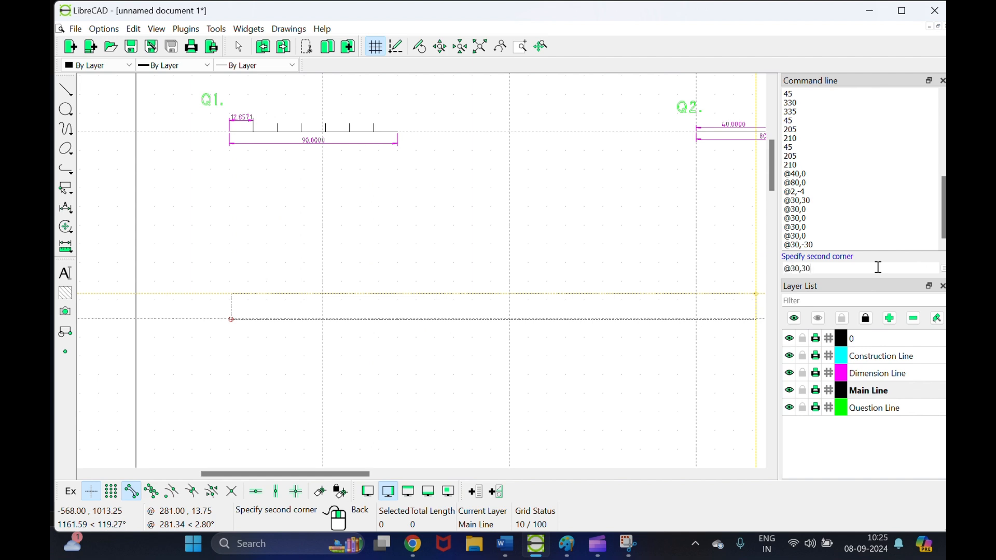
key("Return")
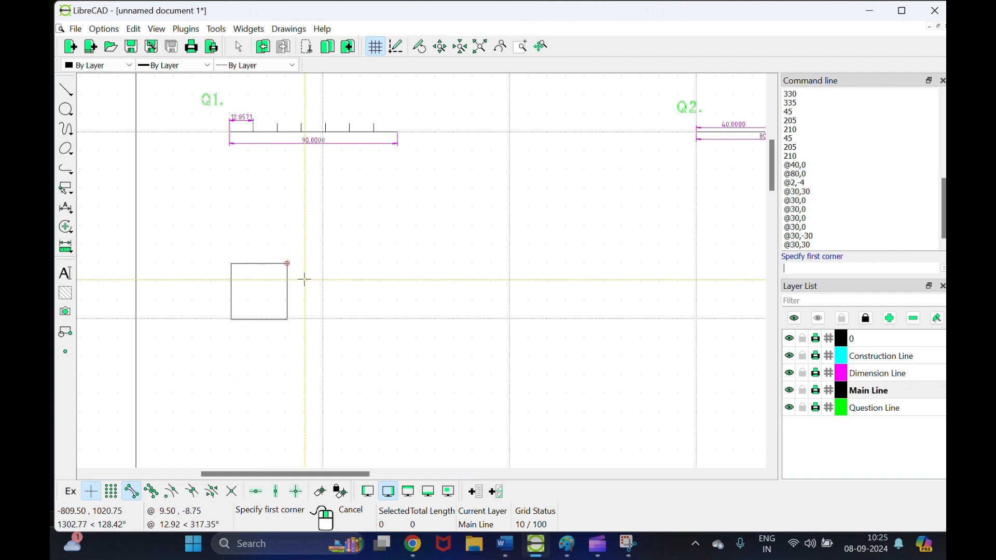
scroll(275, 293, "up", 4)
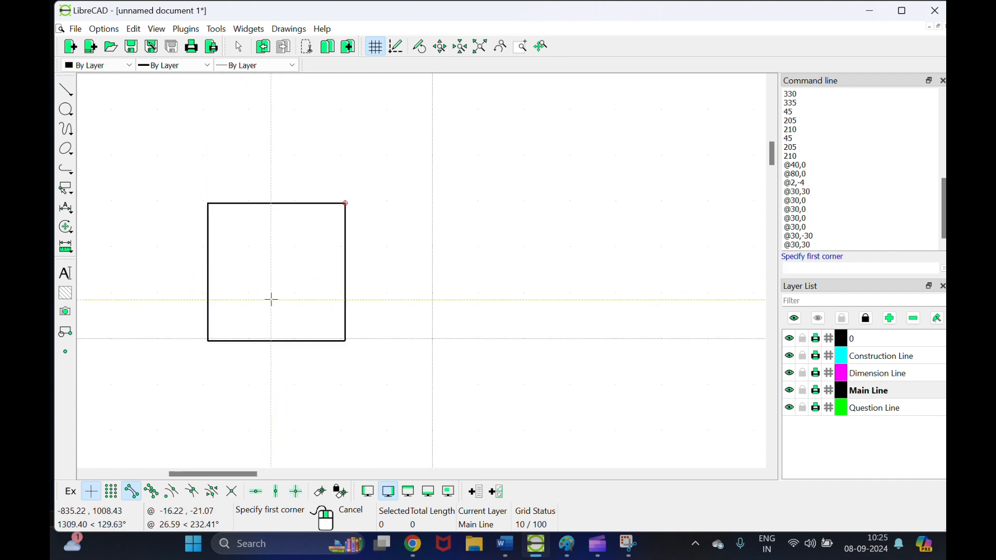
left_click(896, 380)
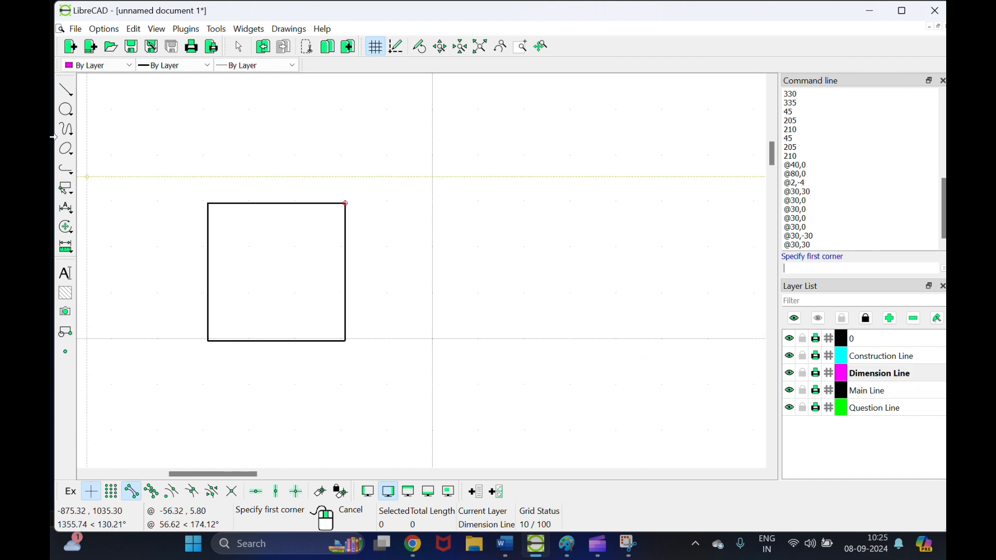
Step: Add a 30.0000 horizontal dimension across the square's bottom corners, placed just below it
left_click(64, 211)
left_click(99, 234)
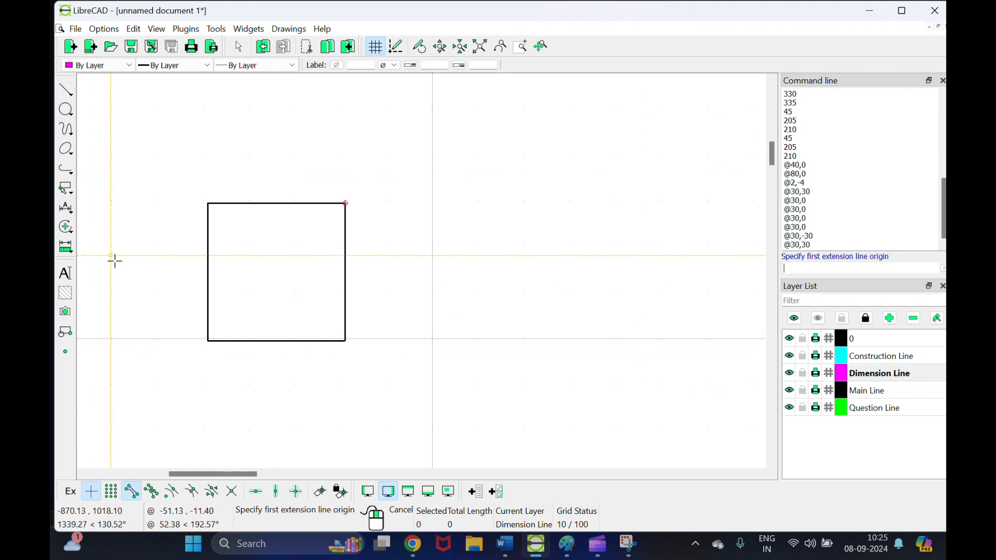
scroll(214, 342, "up", 3)
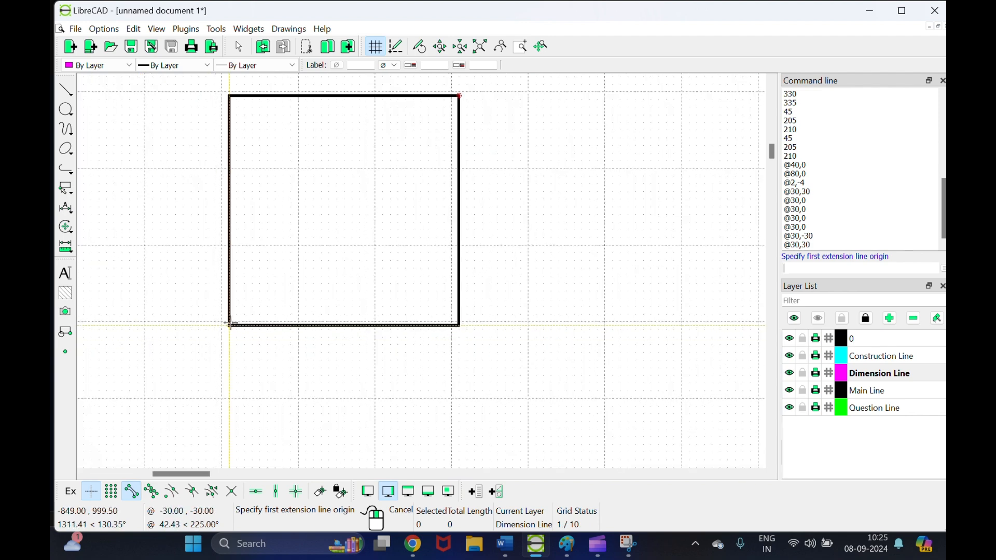
left_click(229, 326)
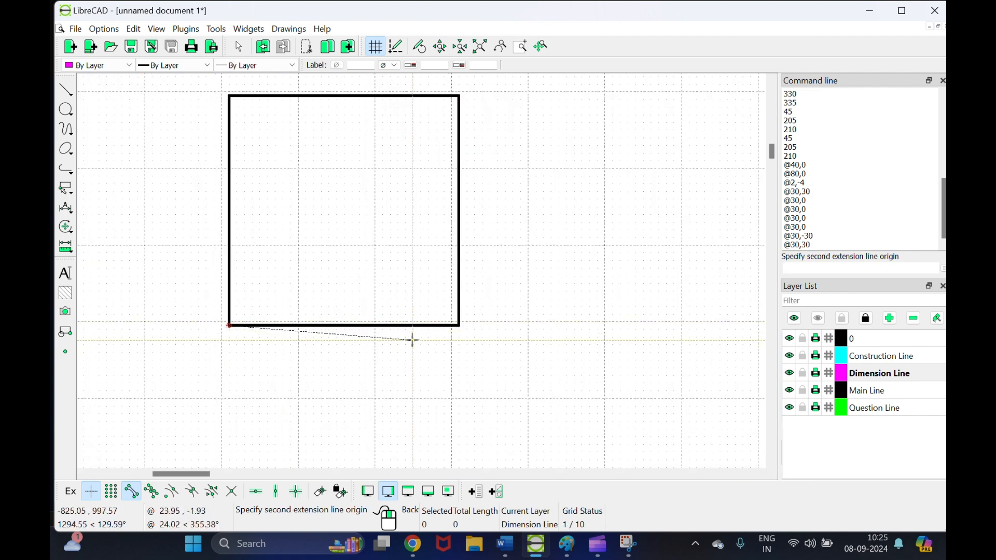
left_click(459, 326)
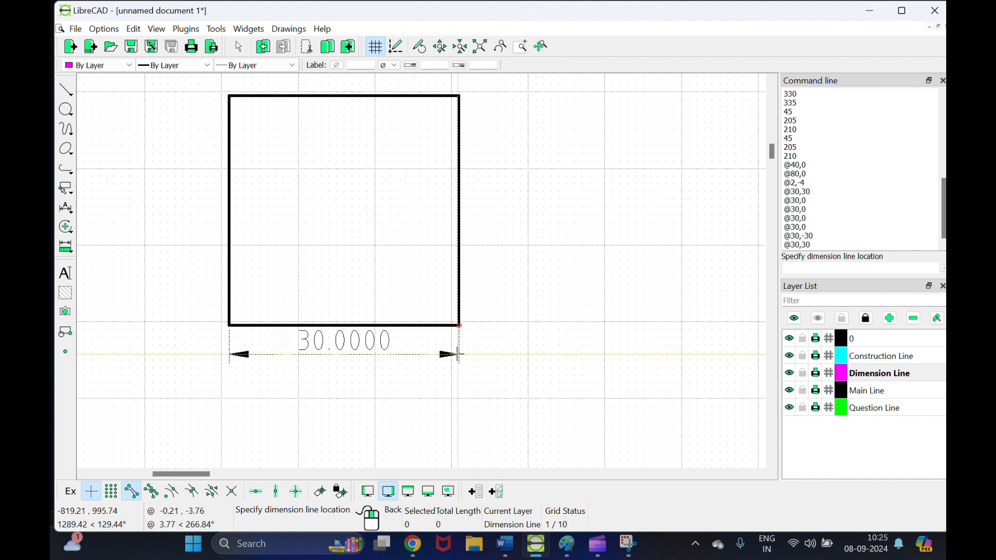
left_click(459, 354)
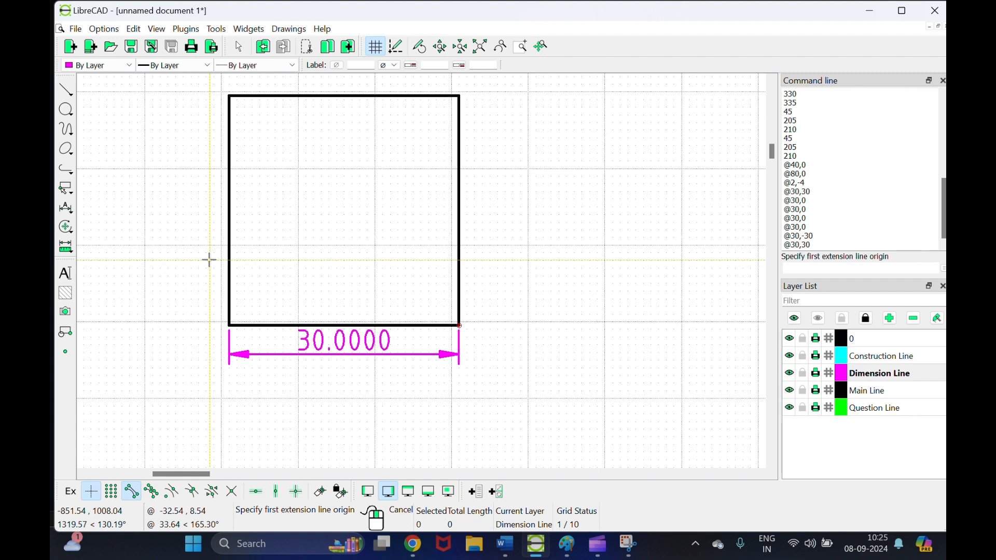
scroll(458, 311, "down", 2)
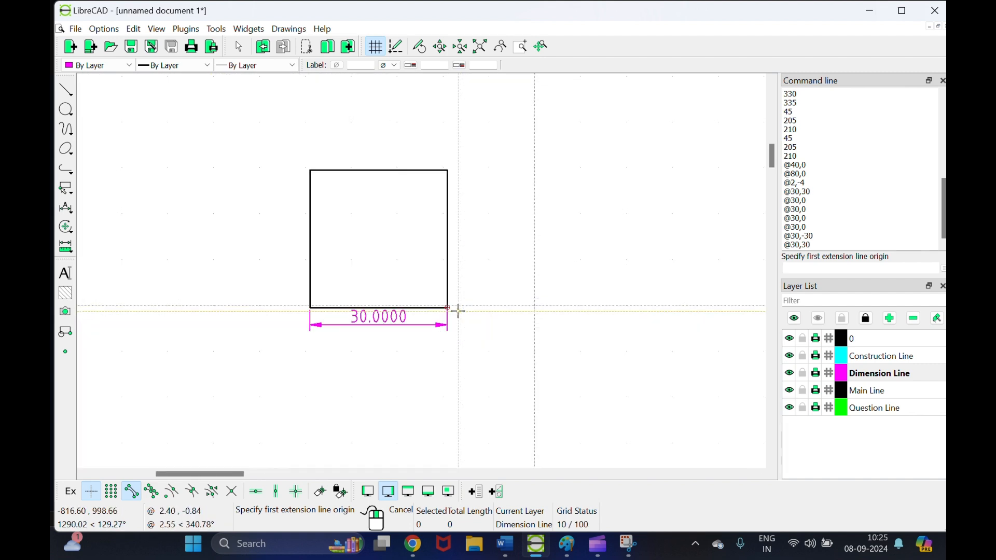
left_click_drag(234, 474, 270, 476)
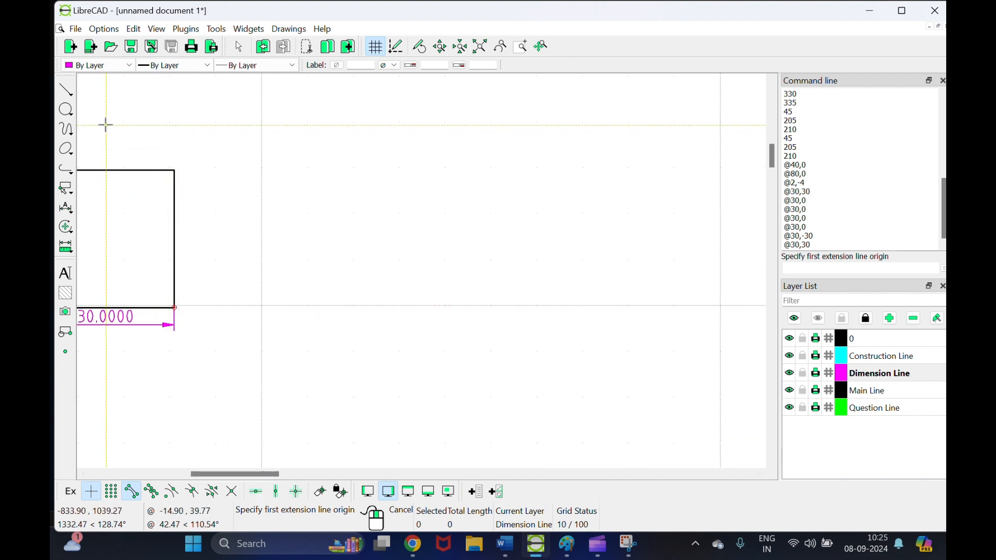
Step: Choose the two-corner polygon tool on Main Line, then abandon a first corner attempt
left_click(63, 96)
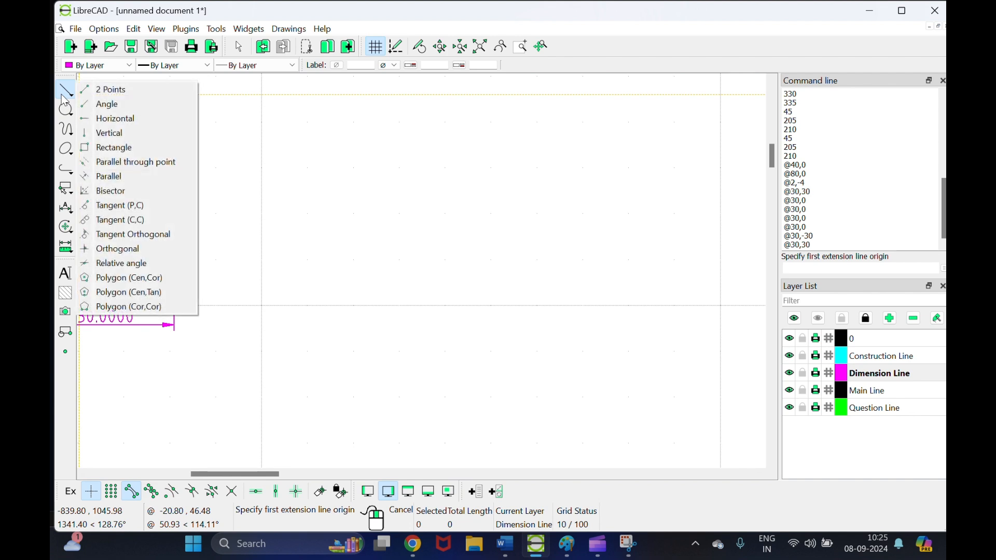
left_click(123, 306)
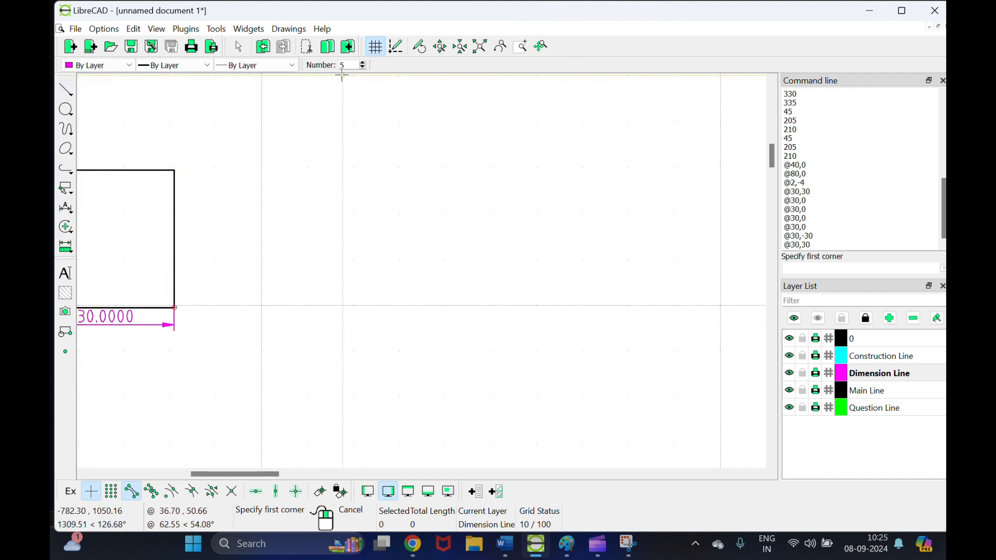
left_click(863, 390)
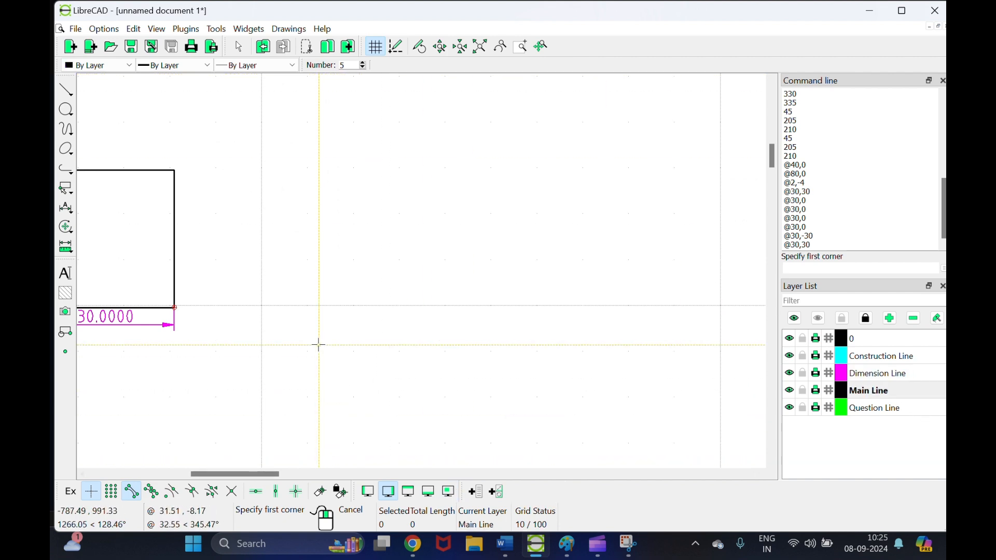
left_click(293, 306)
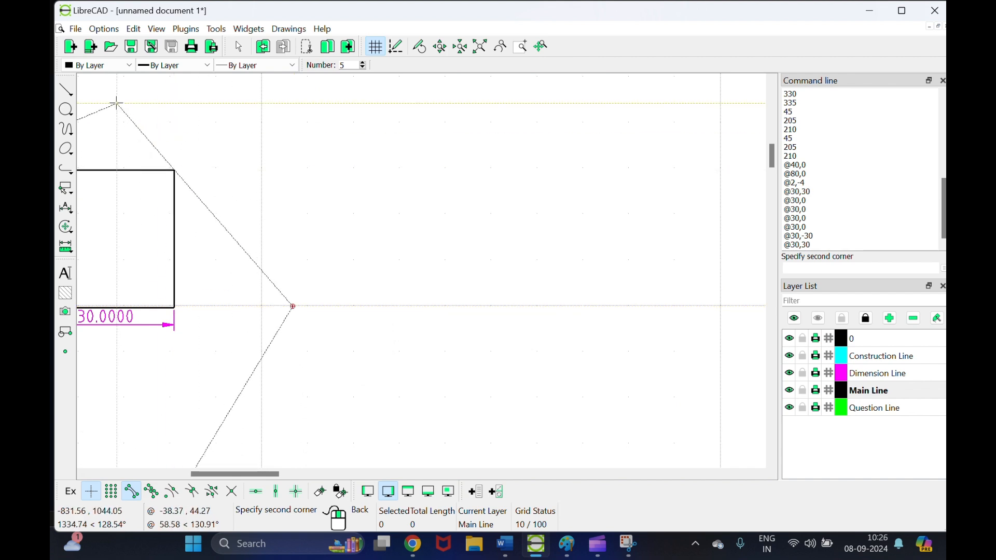
left_click(66, 90)
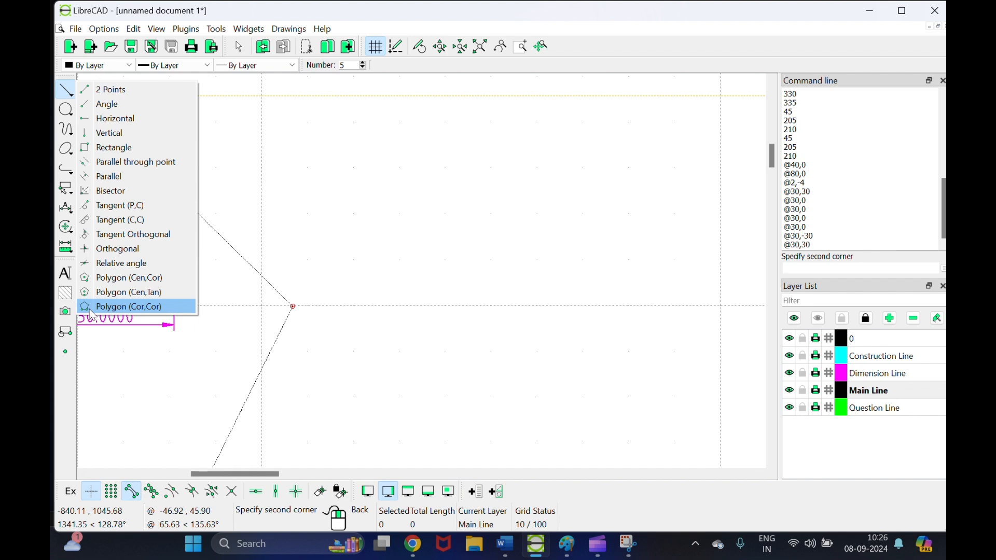
left_click(292, 306)
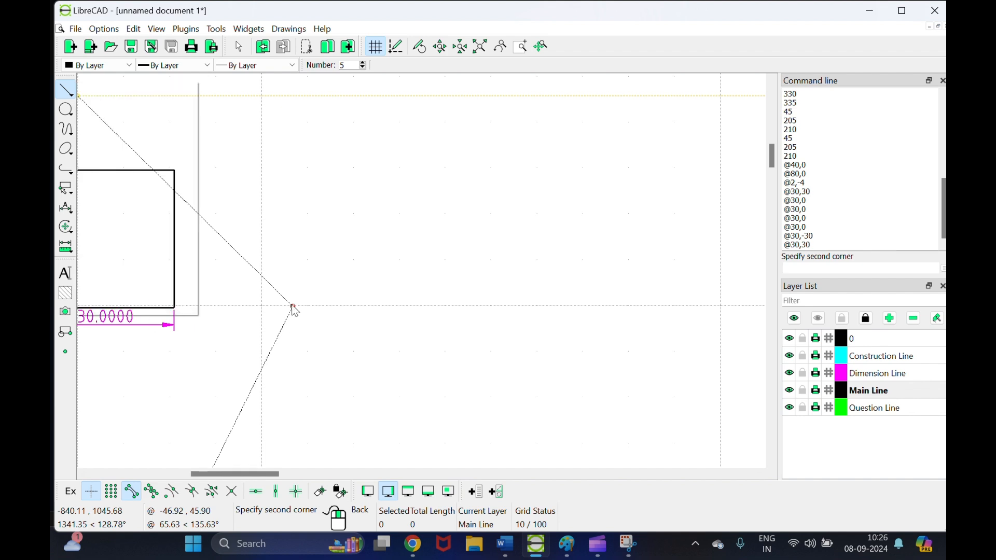
right_click(406, 306)
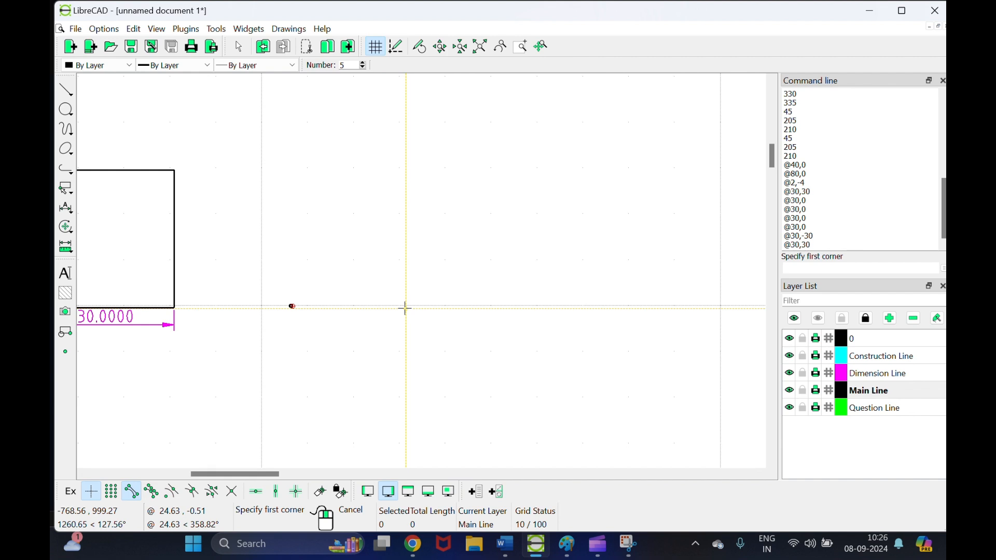
right_click(406, 310)
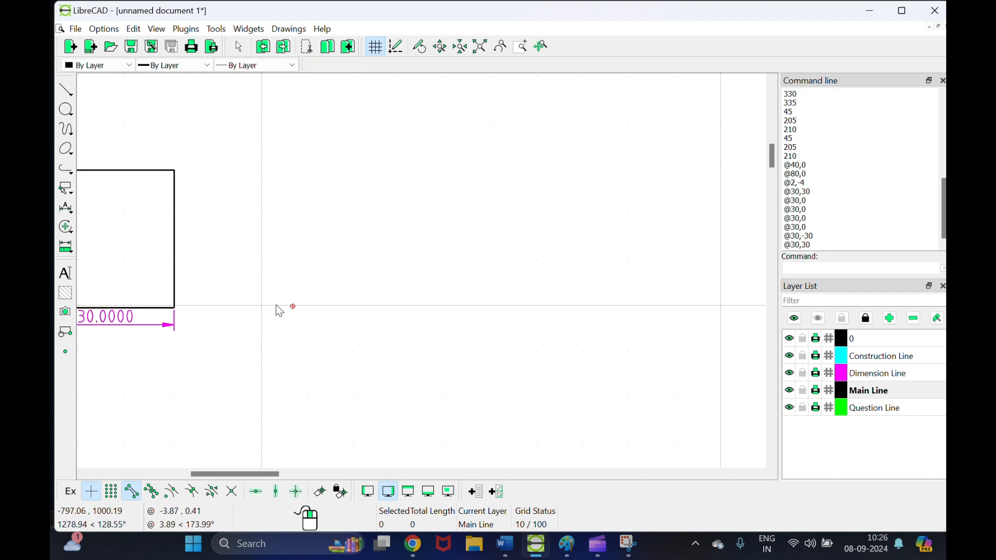
Step: Draw a 5-sided polygon with a 30-unit side on the baseline right of the square
left_click(66, 89)
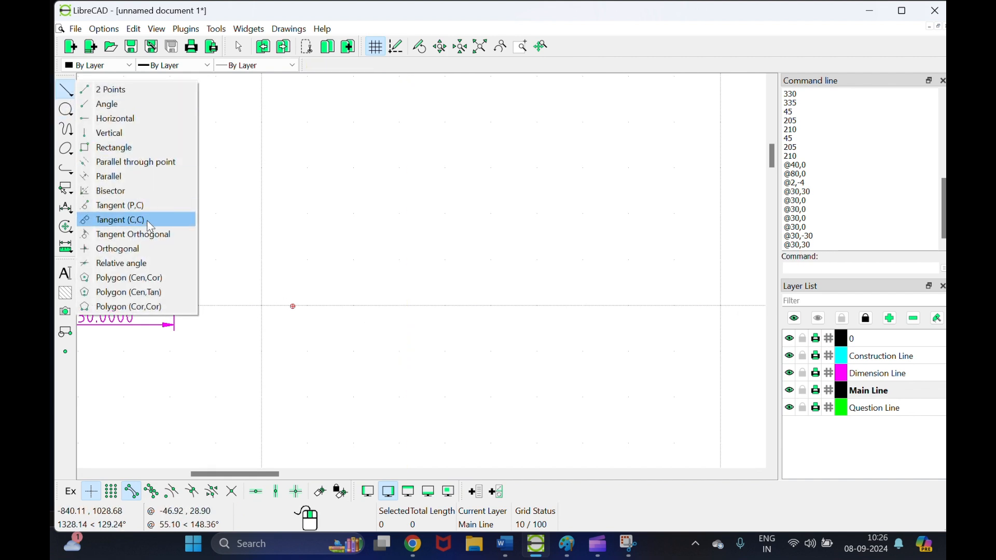
left_click(148, 307)
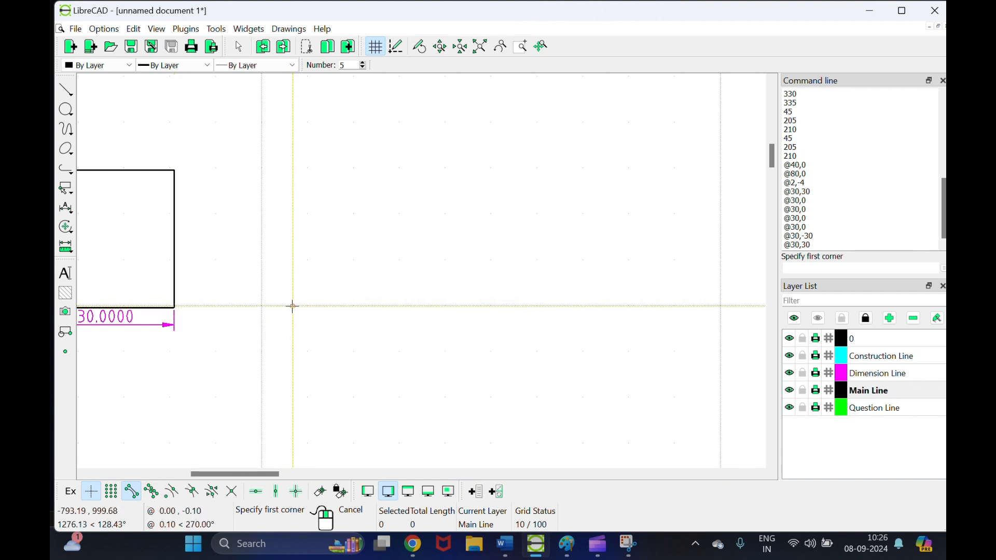
left_click(293, 306)
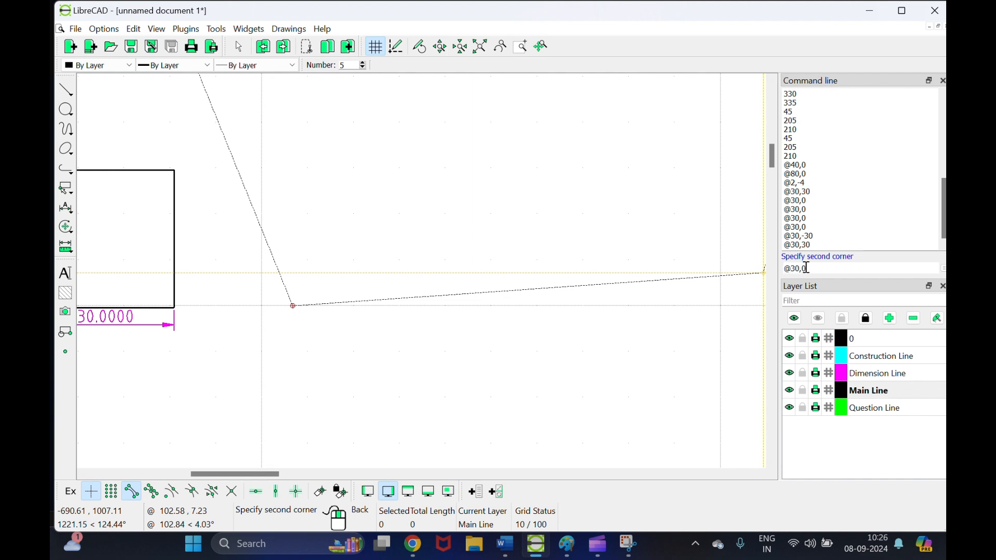
key("Return")
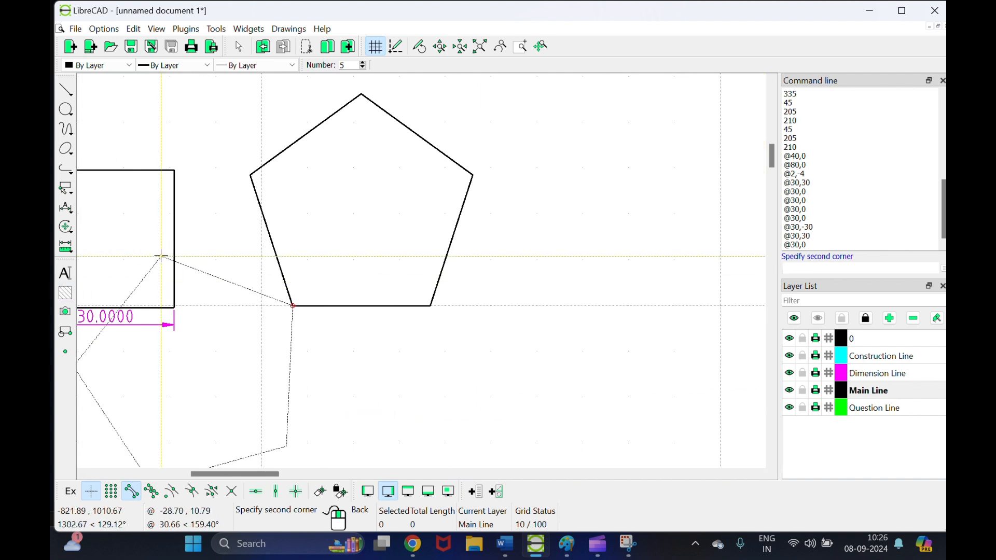
right_click(320, 229)
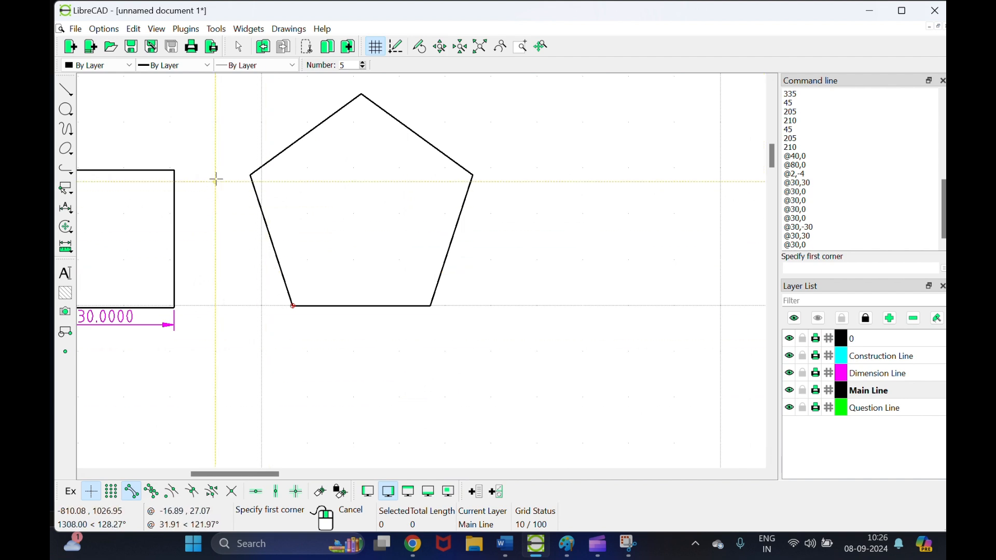
Step: Set polygon sides to 6 and draw a 30-unit-side hexagon on the baseline right of the pentagon
left_click(363, 63)
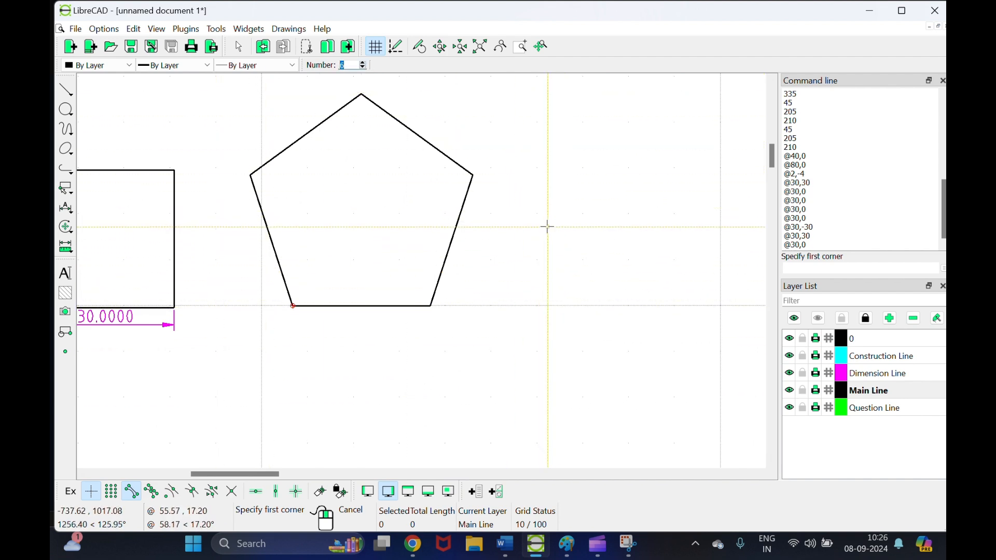
left_click(567, 305)
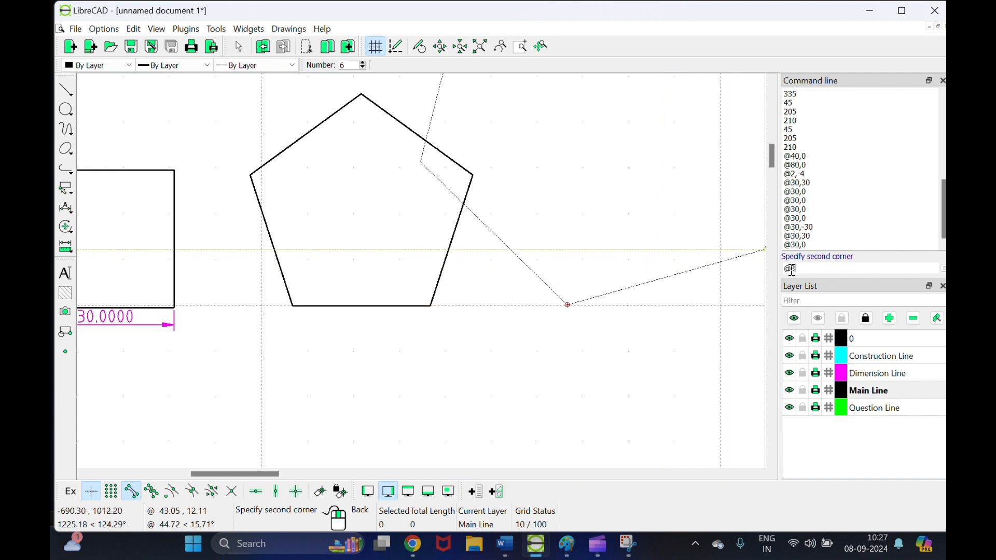
key("Return")
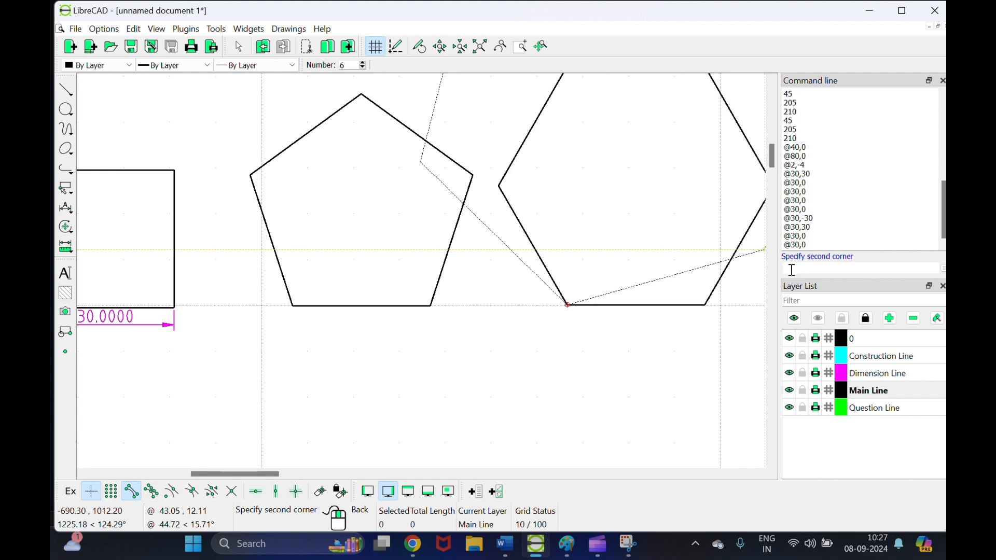
right_click(567, 259)
scroll(567, 259, "down", 1)
scroll(566, 259, "down", 2)
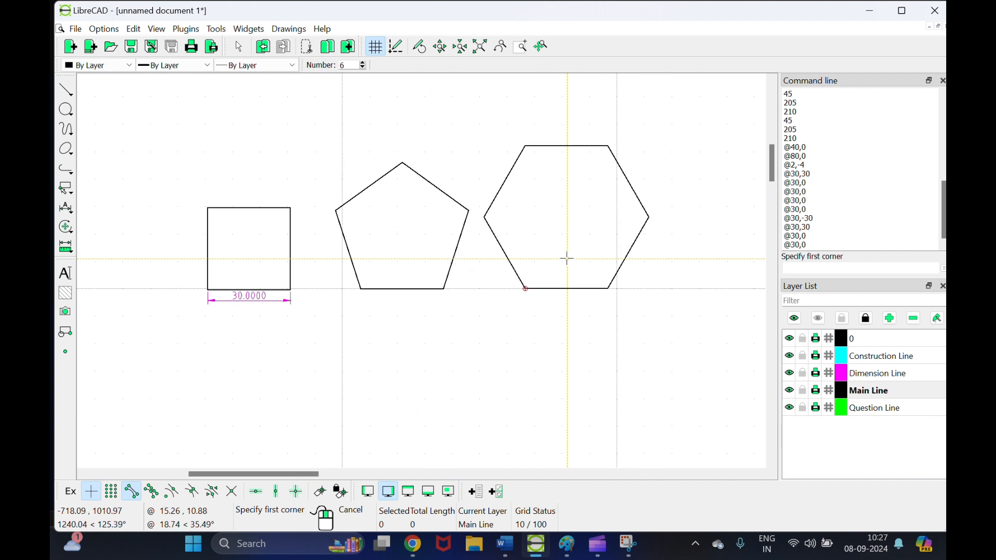
Step: Select the pentagon and hexagon together and shift them slightly right along the baseline
right_click(596, 175)
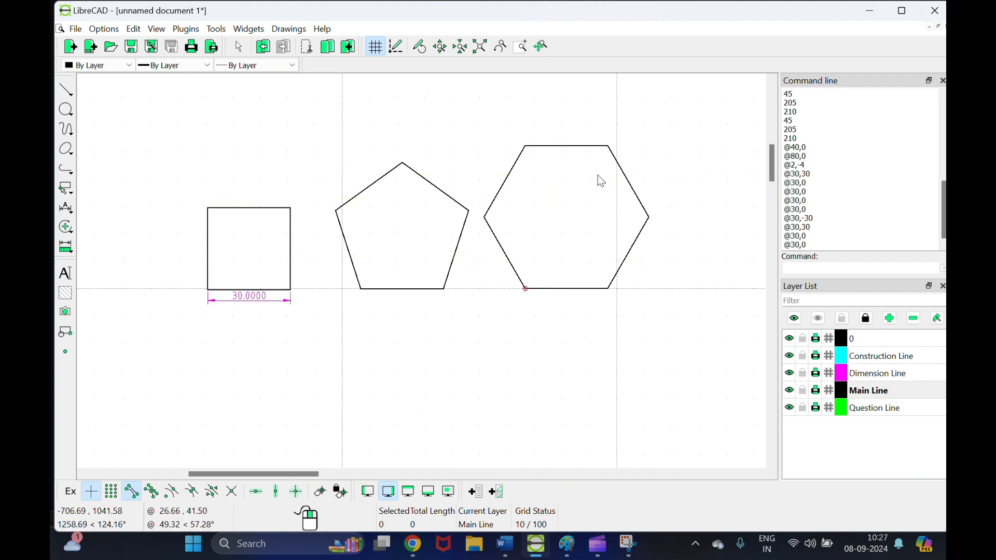
left_click_drag(488, 141, 651, 315)
left_click_drag(698, 110, 479, 340)
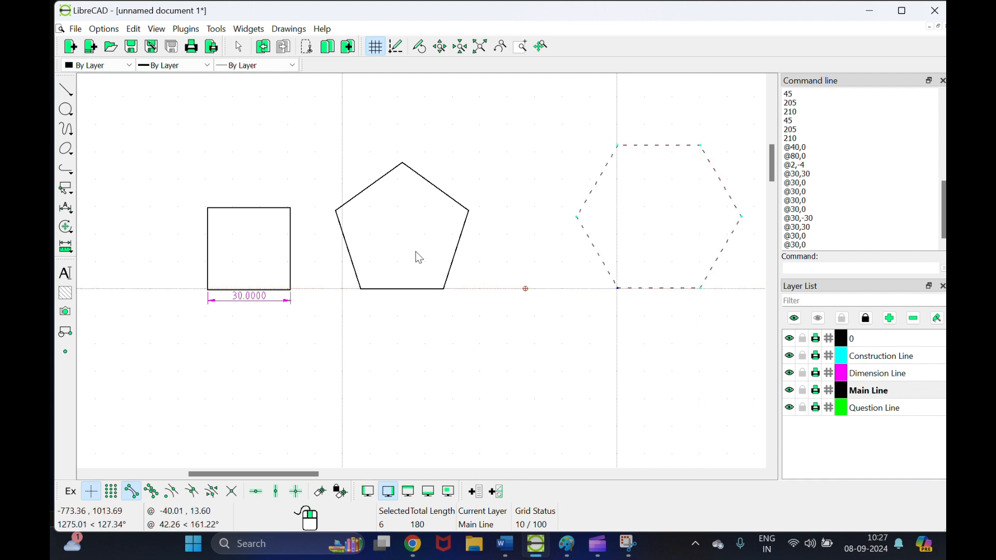
left_click(333, 160)
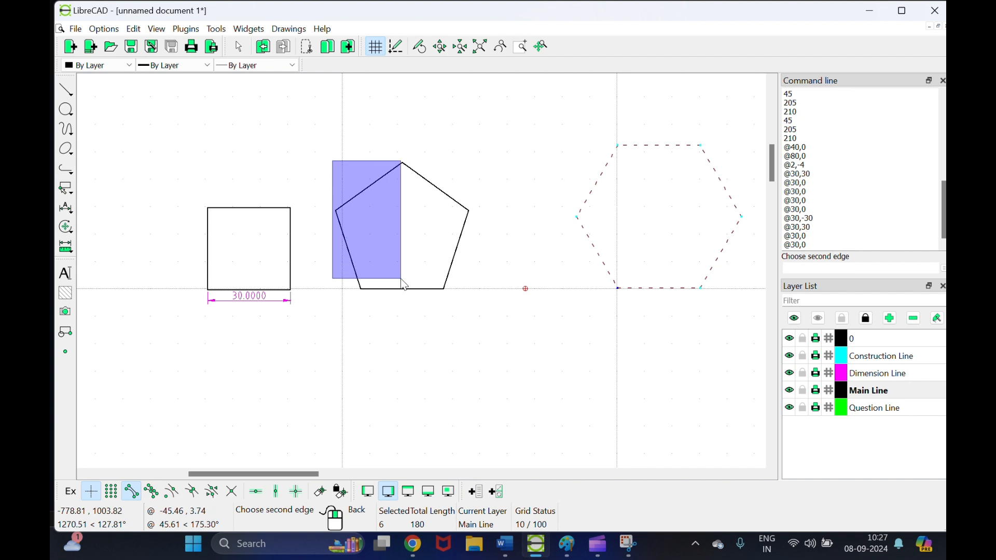
left_click(491, 315)
left_click_drag(453, 258, 466, 288)
left_click(466, 288)
key("Escape")
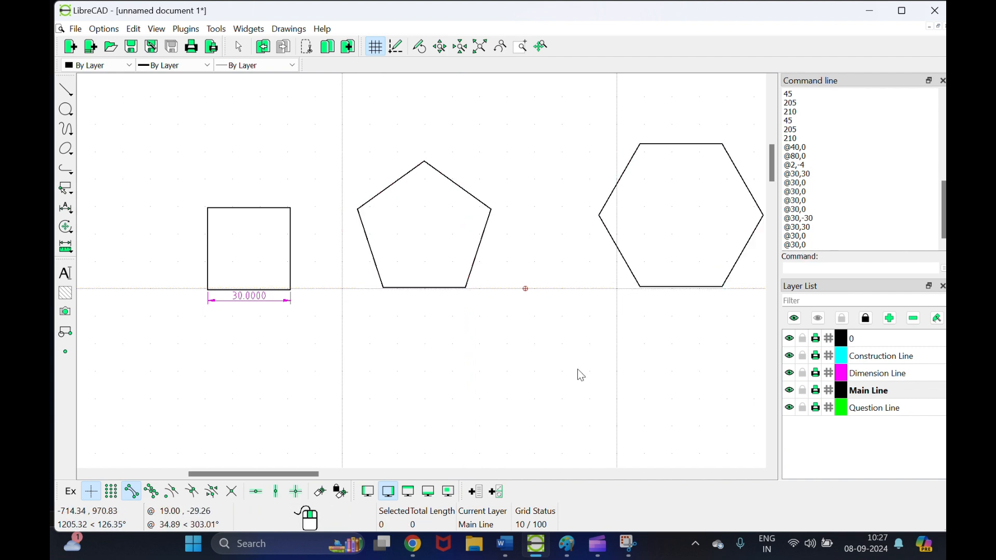
Step: Move the hexagon alone a little left, closer to the pentagon
left_click_drag(583, 119, 773, 343)
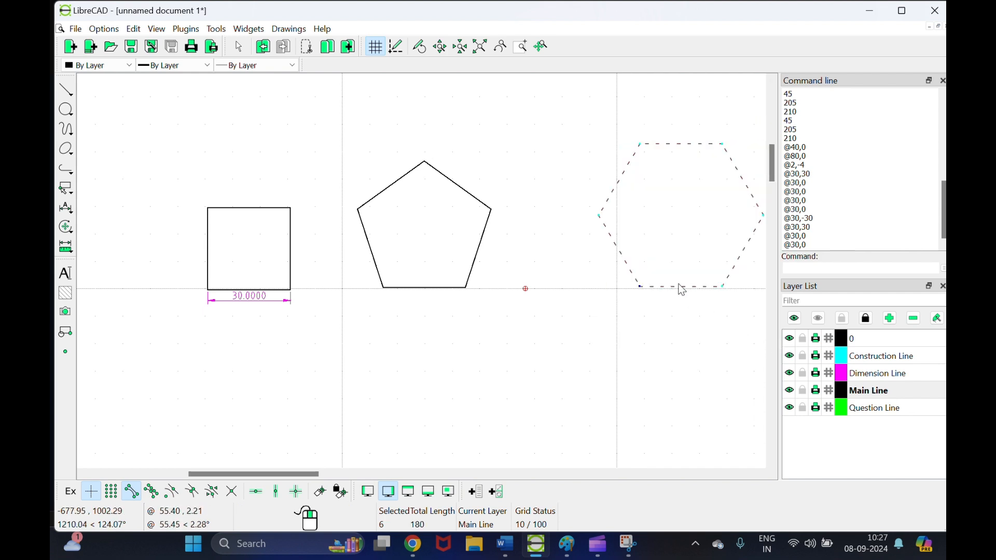
left_click_drag(681, 287, 617, 287)
left_click(619, 341)
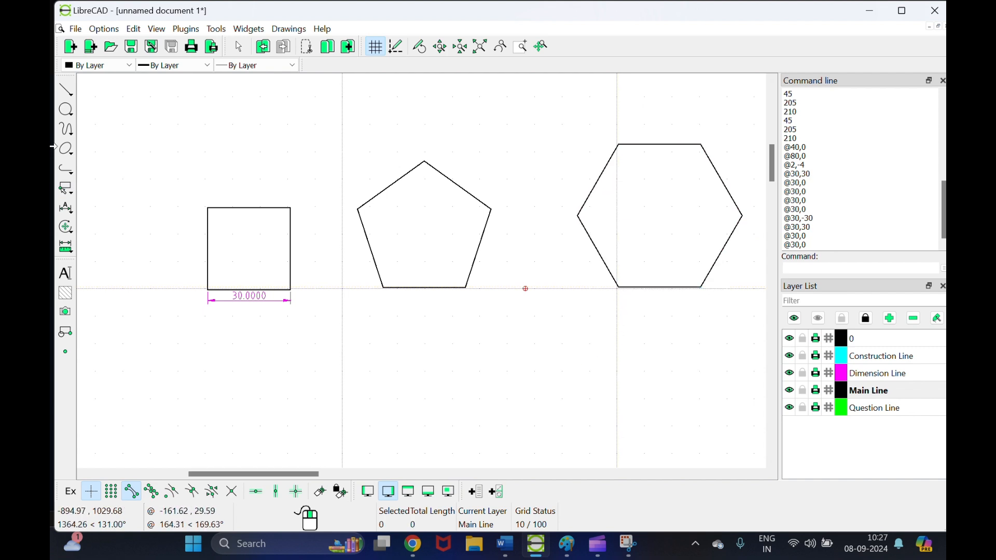
left_click(65, 209)
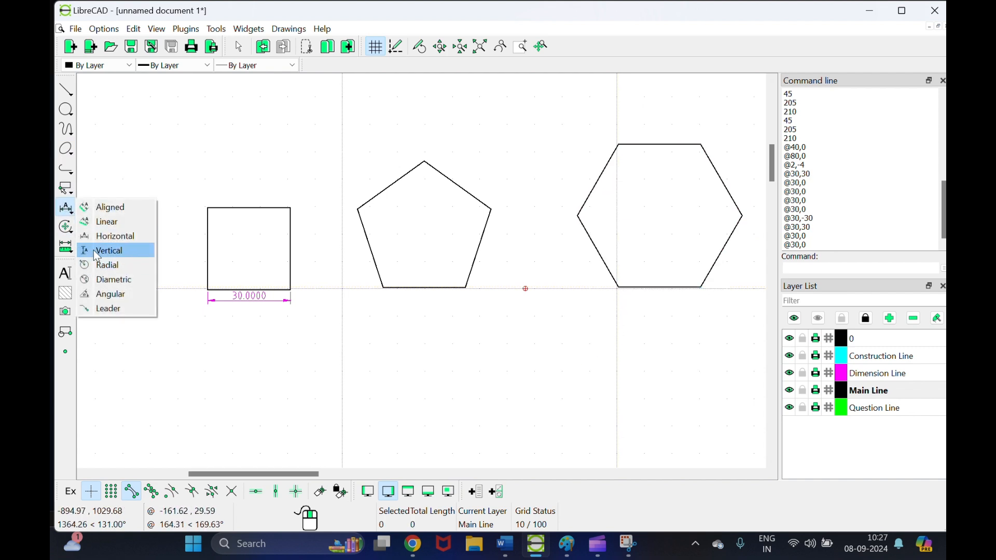
Step: Dimension the pentagon's base as a horizontal 30.0000 on the Dimension Line layer
left_click(94, 236)
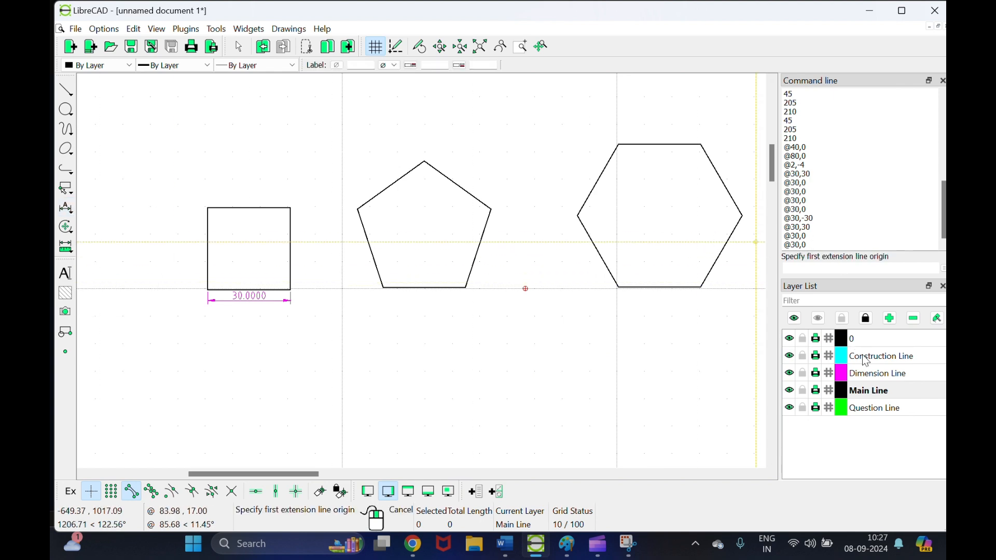
left_click(876, 373)
scroll(391, 300, "up", 2)
scroll(391, 300, "up", 2)
left_click(379, 265)
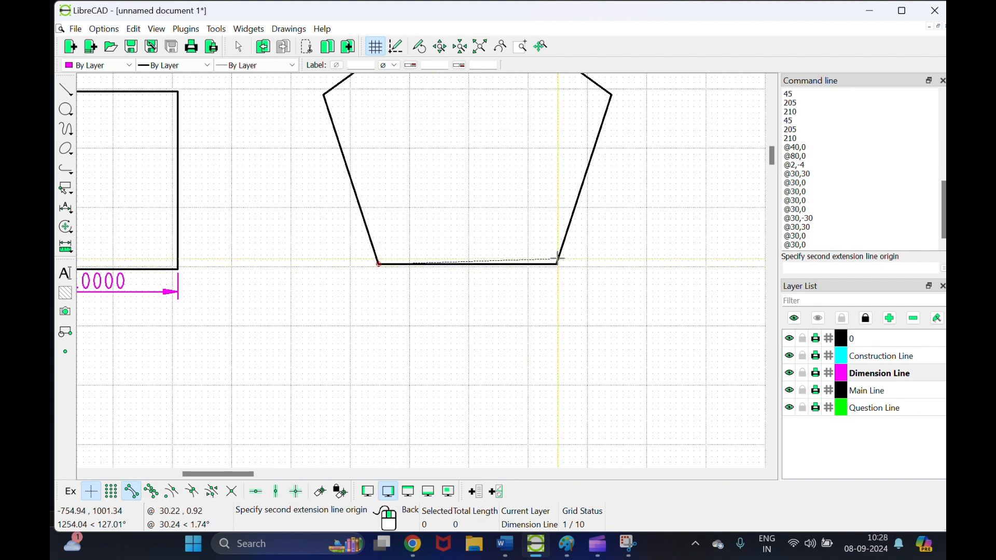
left_click(558, 265)
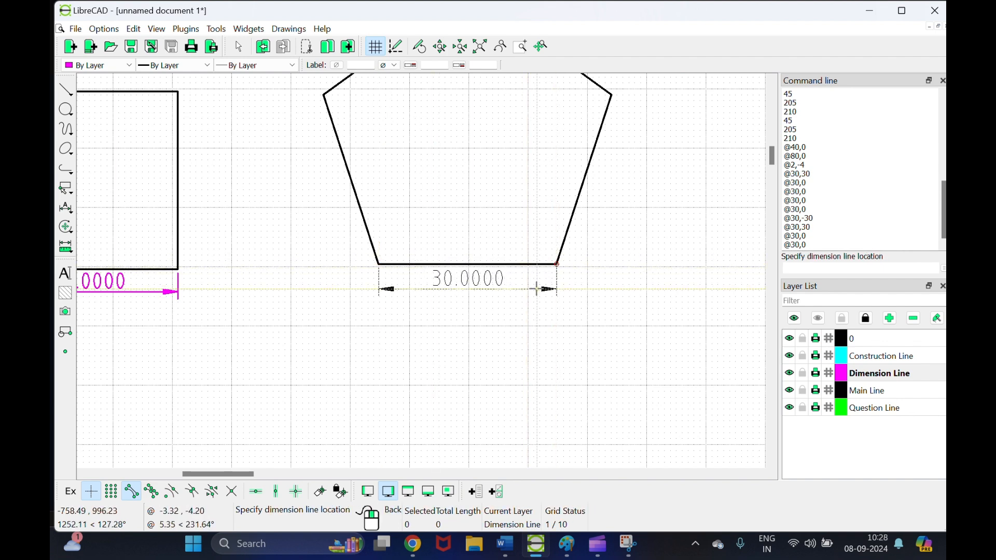
left_click(538, 289)
Step: Add a 30.0000 horizontal dimension below the hexagon's base, then pan the view right
scroll(608, 284, "down", 3)
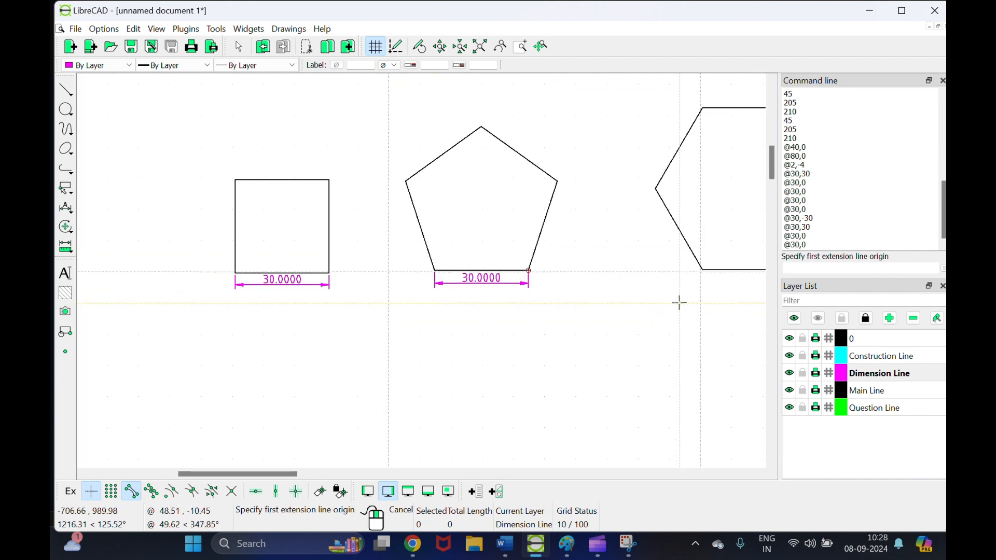
scroll(744, 285, "up", 2)
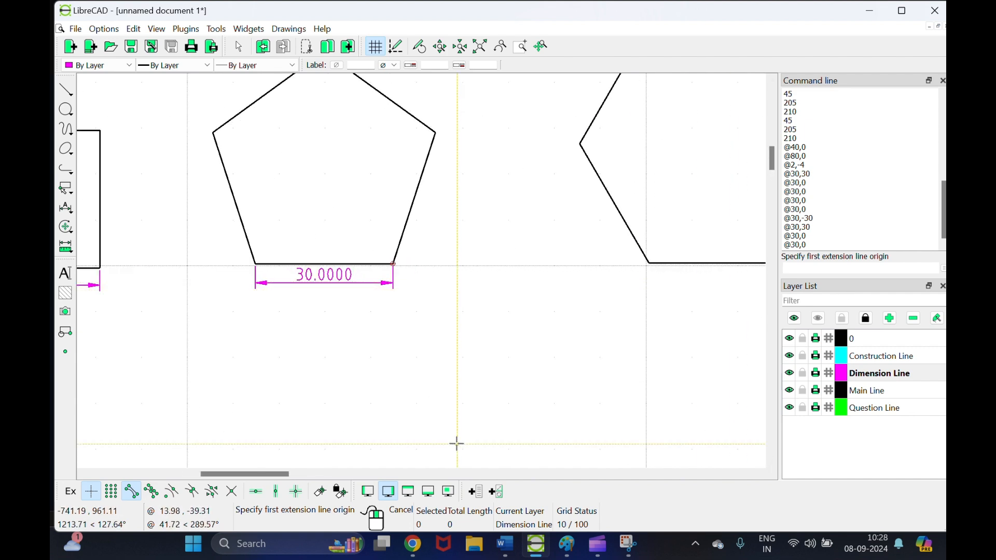
left_click_drag(225, 476, 272, 477)
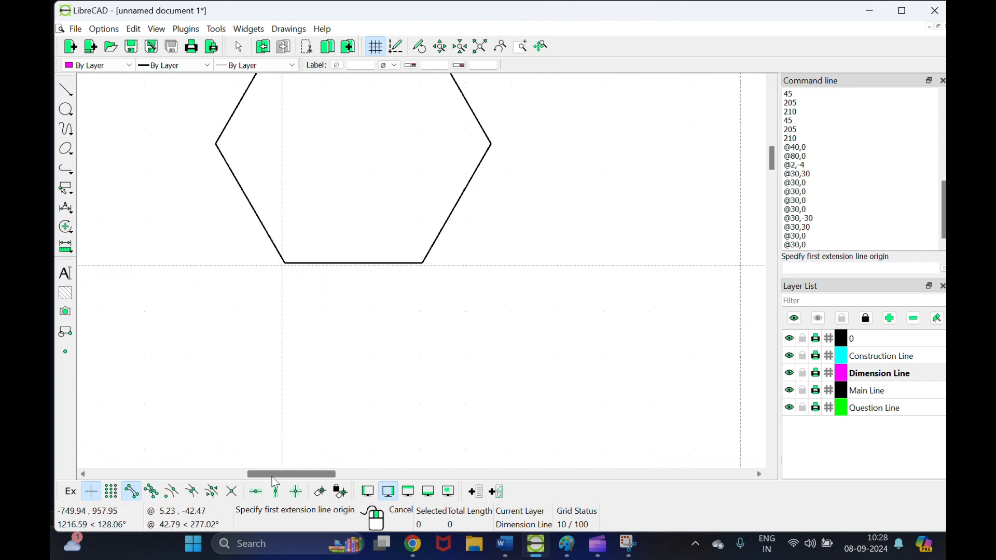
left_click(284, 263)
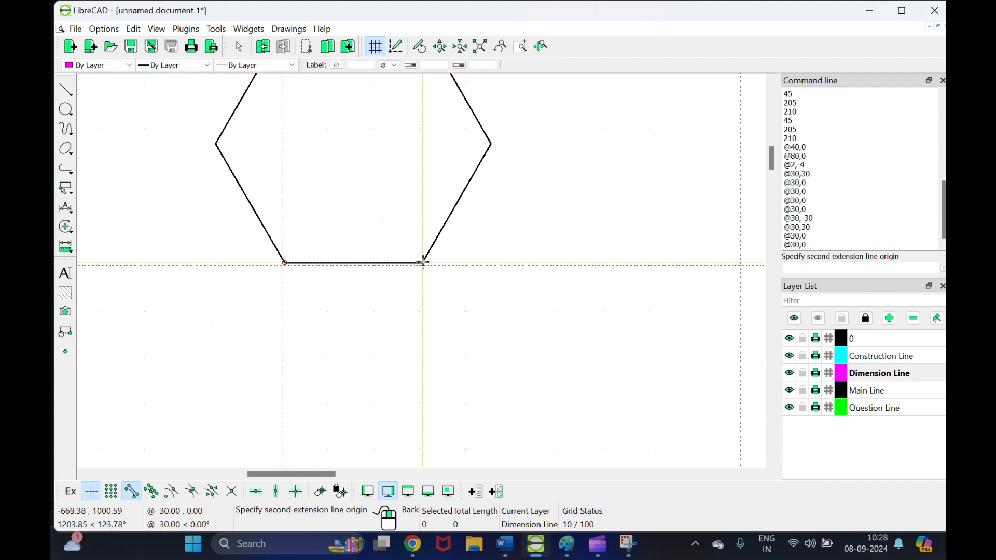
left_click(423, 263)
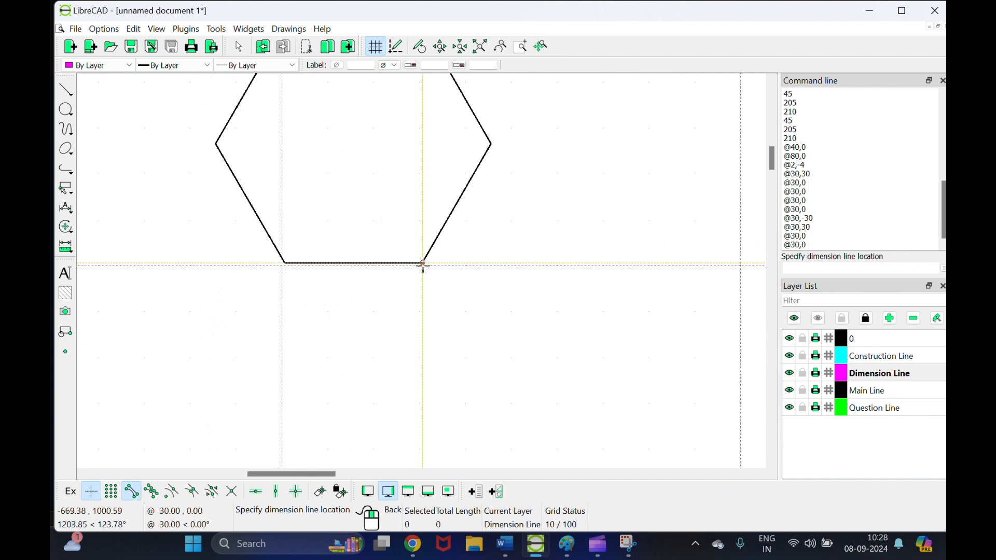
left_click(396, 286)
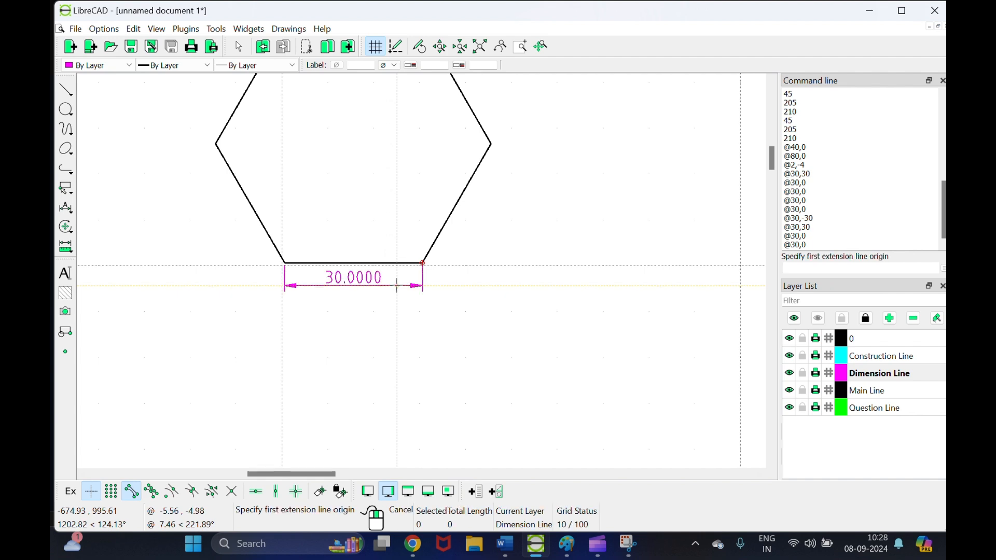
right_click(452, 305)
scroll(561, 265, "down", 4)
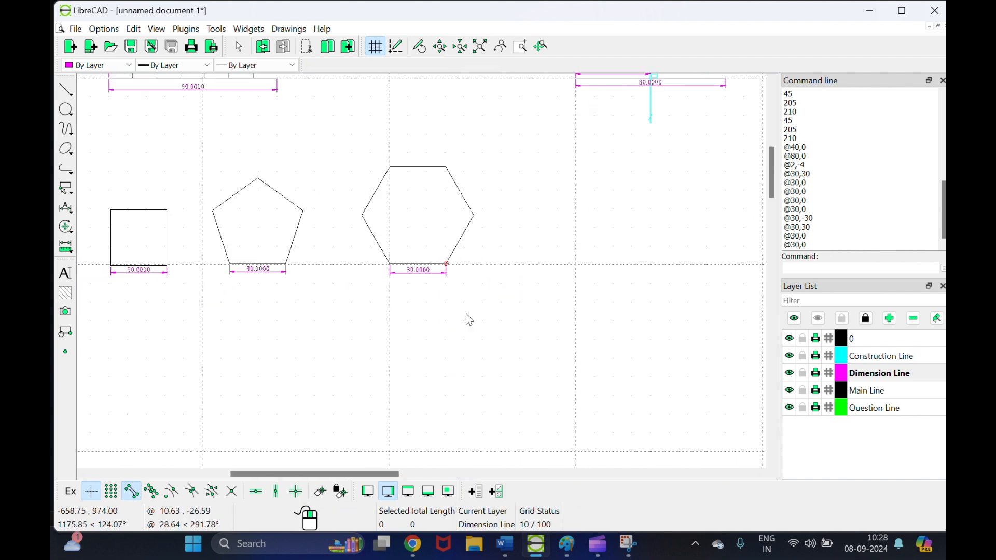
left_click_drag(292, 473, 278, 474)
Step: Place a green 'Q3.' text label on the Question Line layer above the square
left_click(877, 410)
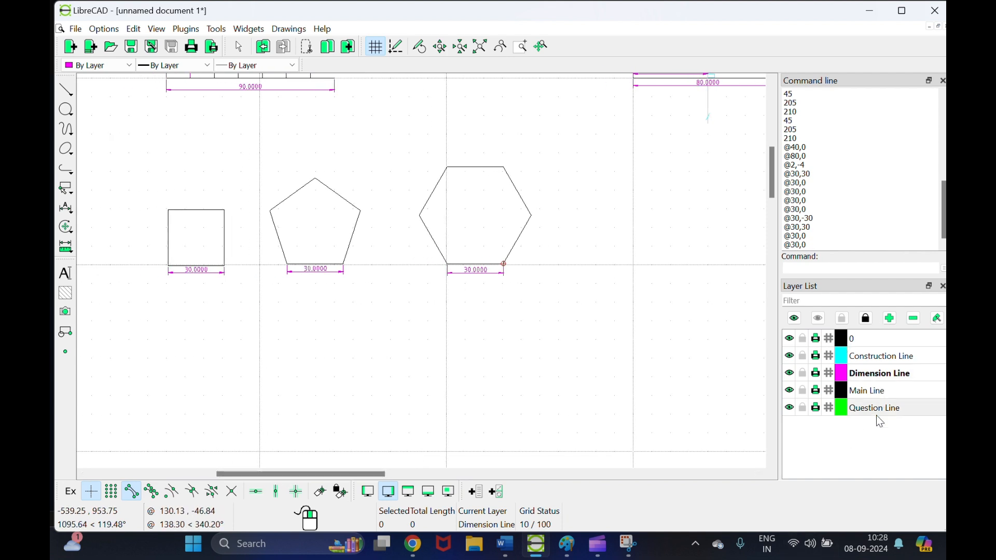
left_click(66, 273)
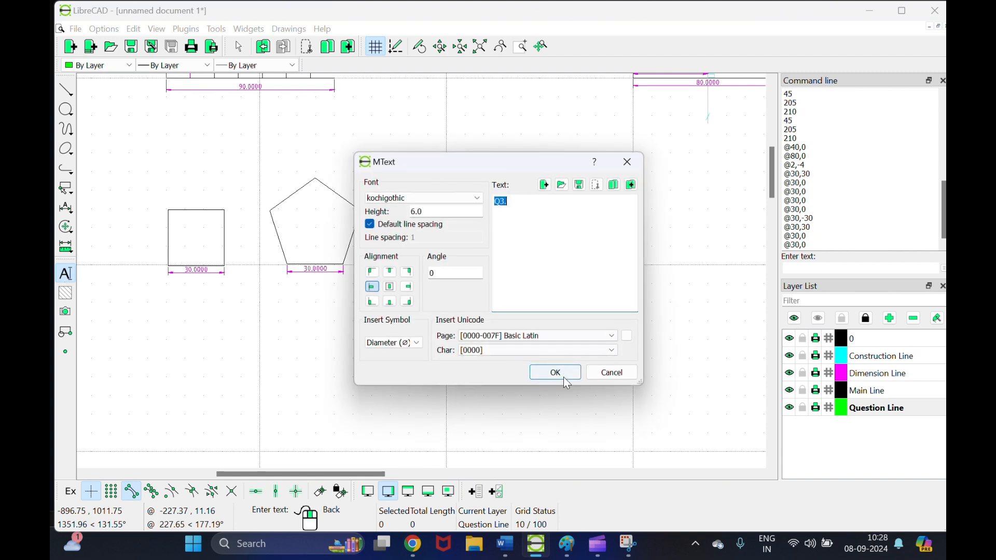
left_click(558, 373)
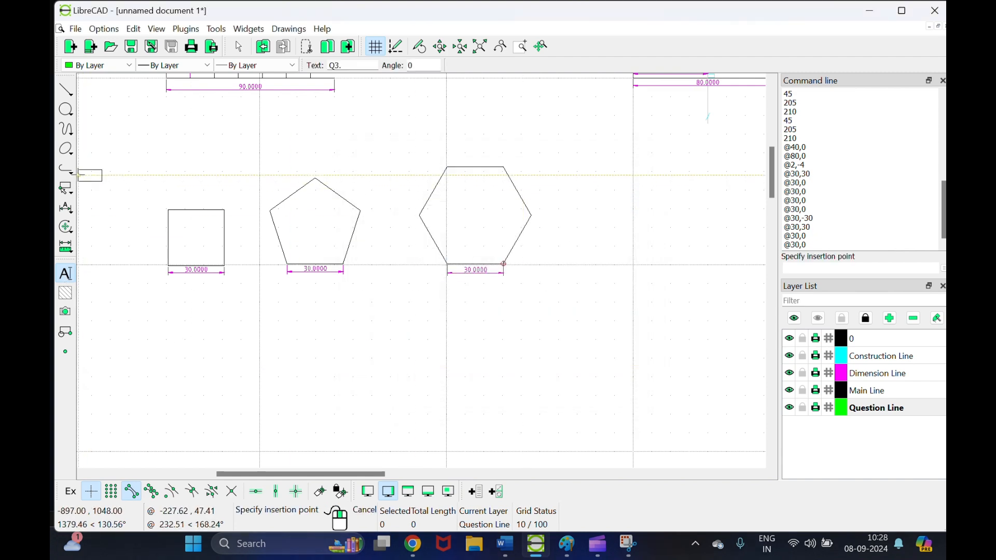
left_click(109, 166)
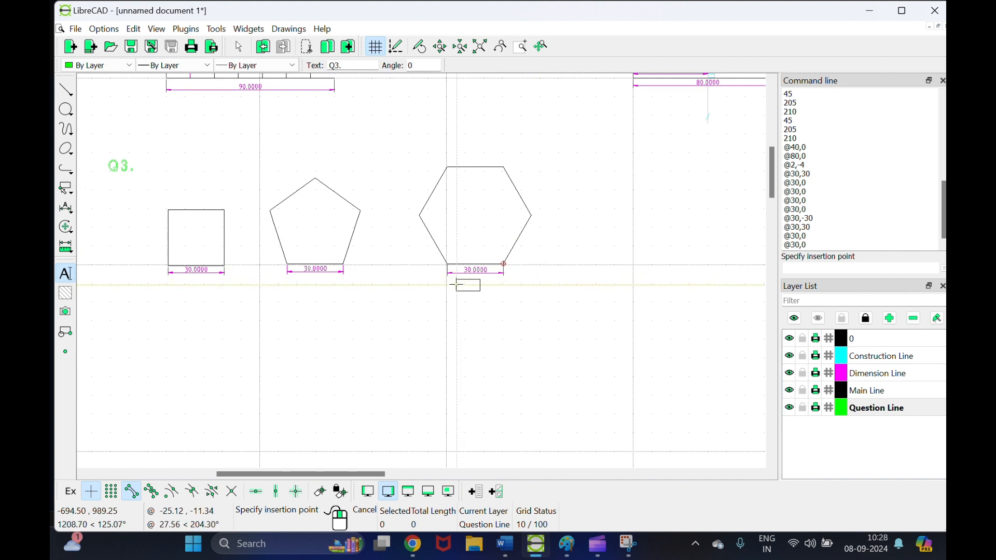
scroll(441, 291, "down", 2)
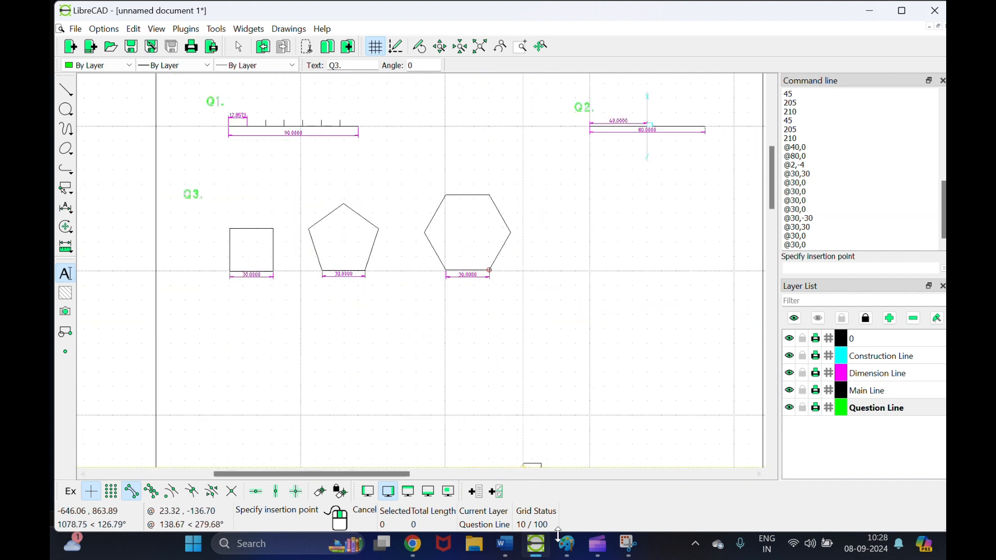
Step: Review the Word brief's next exercise, a 30x60 rectangle, then return to LibreCAD
left_click(505, 543)
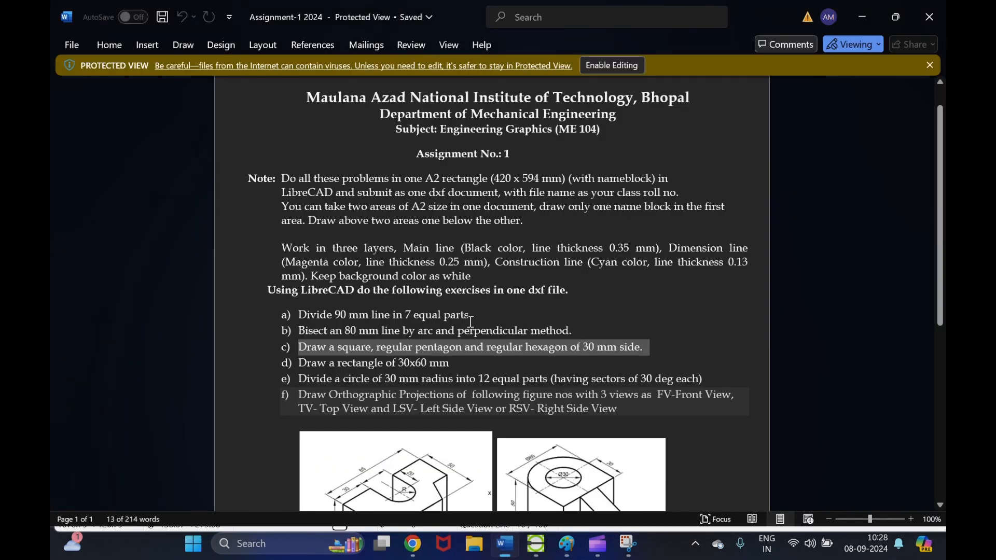
left_click(422, 352)
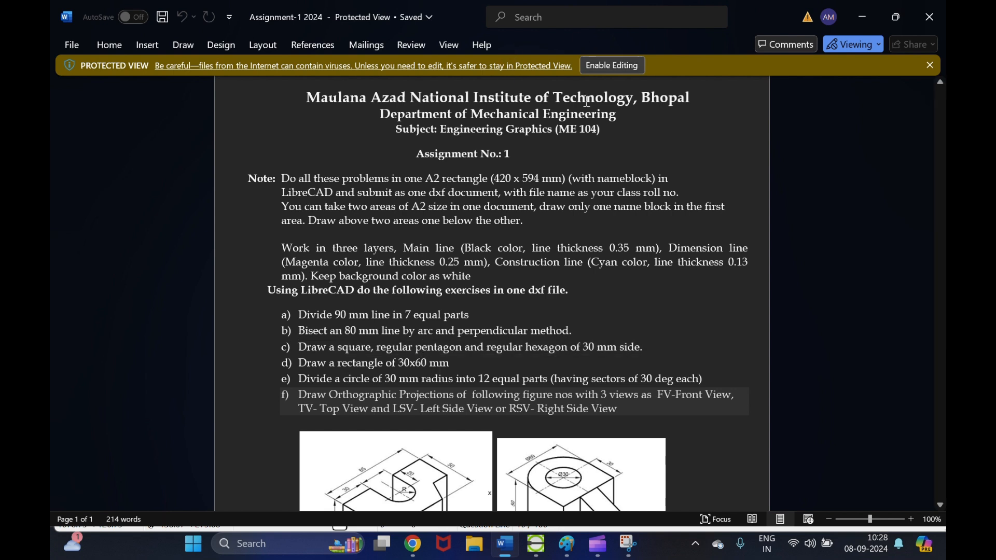
mouse_move(634, 556)
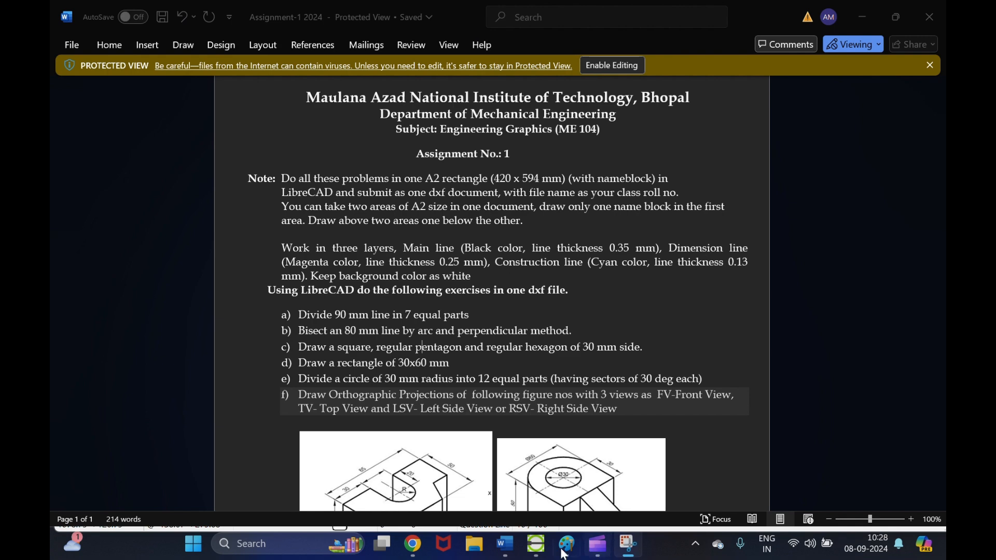
left_click(536, 544)
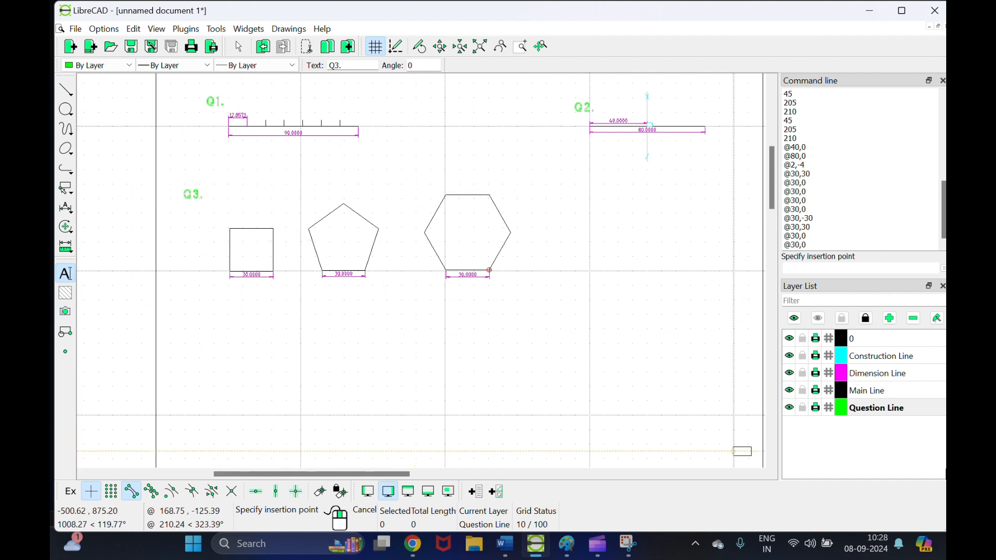
left_click(870, 390)
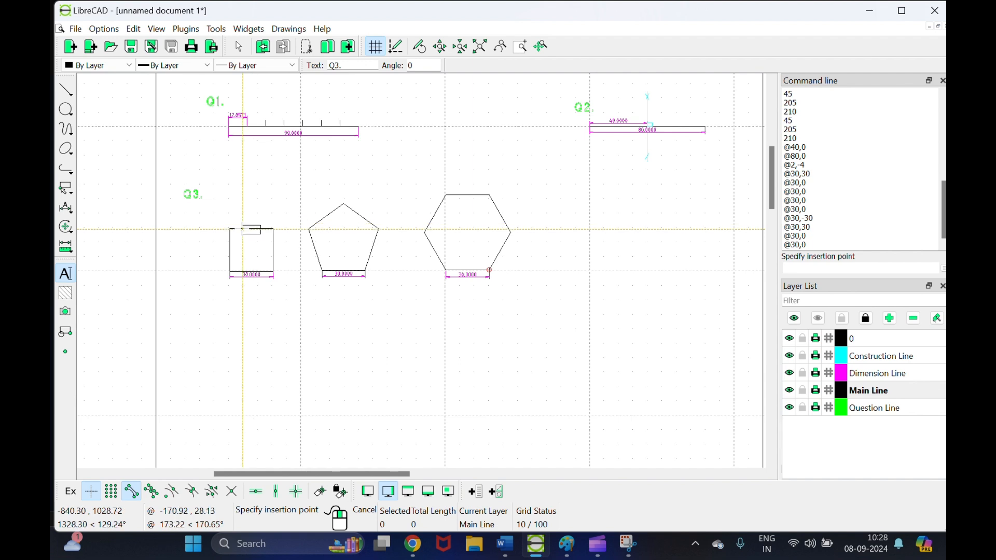
left_click(66, 90)
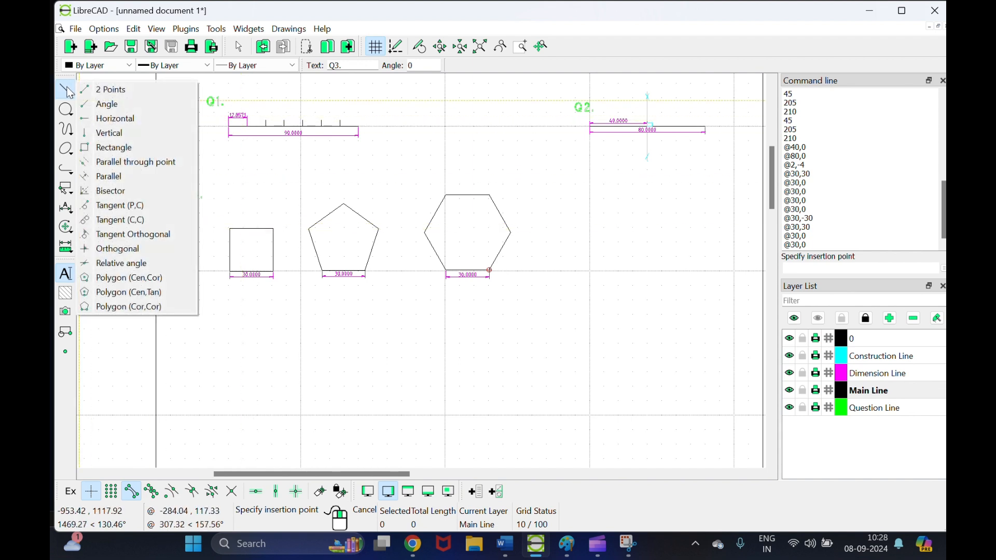
left_click(113, 147)
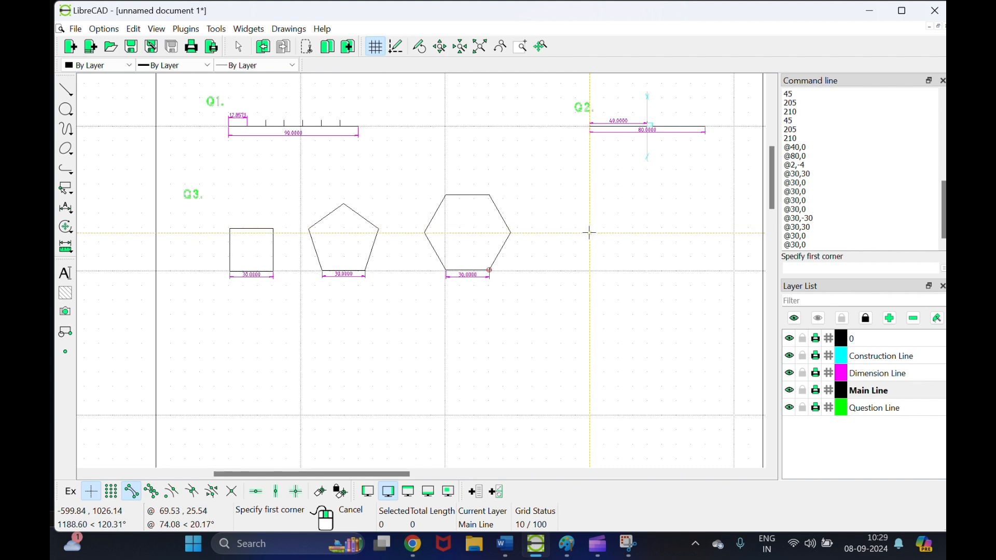
scroll(589, 270, "up", 3)
scroll(590, 271, "up", 1)
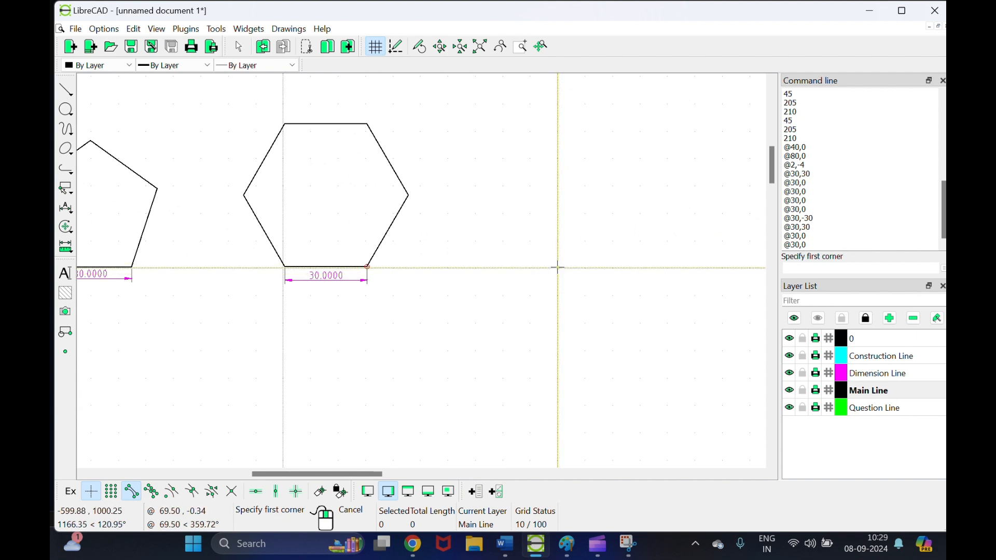
left_click(558, 269)
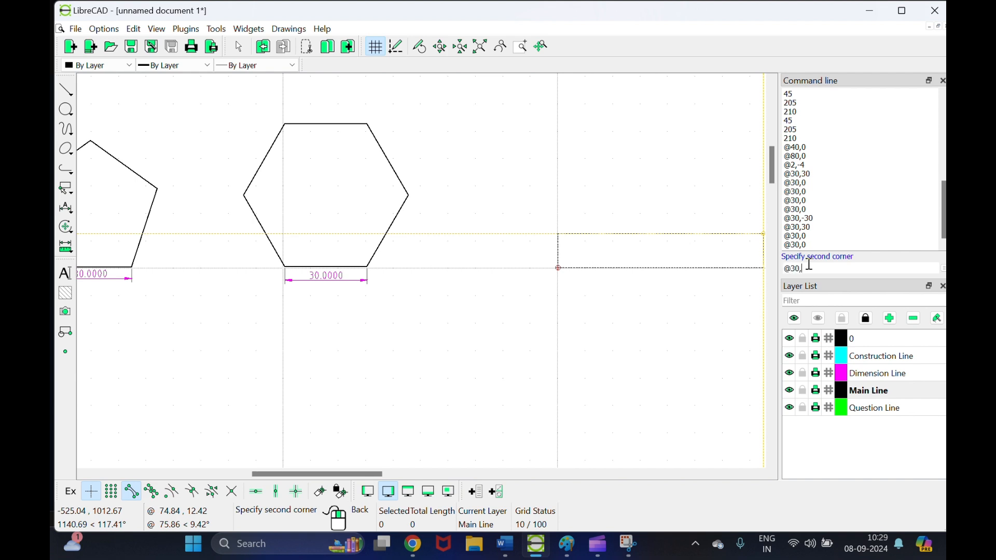
key("Return")
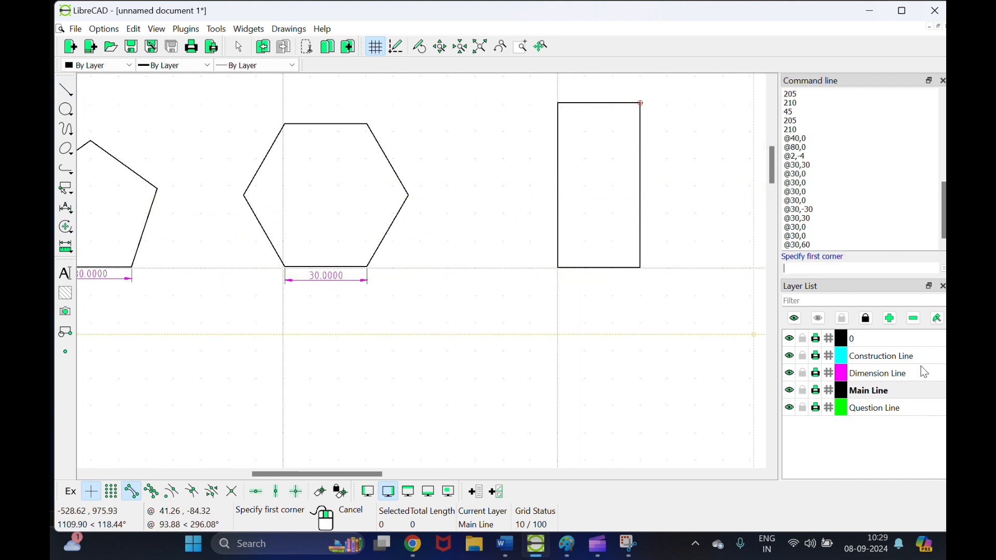
left_click(891, 377)
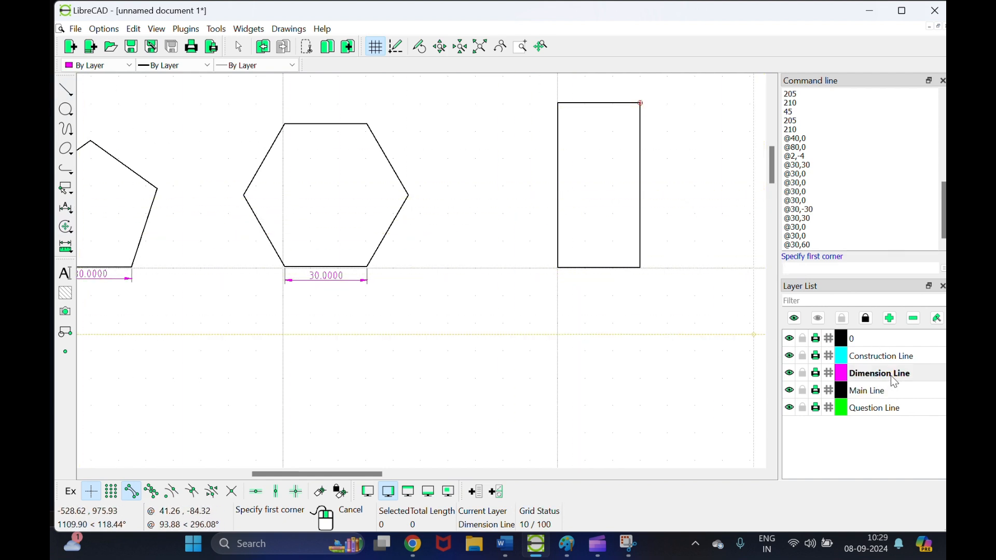
Step: Dimension the rectangle's 60.0000 height, placed along its left side
left_click(66, 247)
left_click(65, 208)
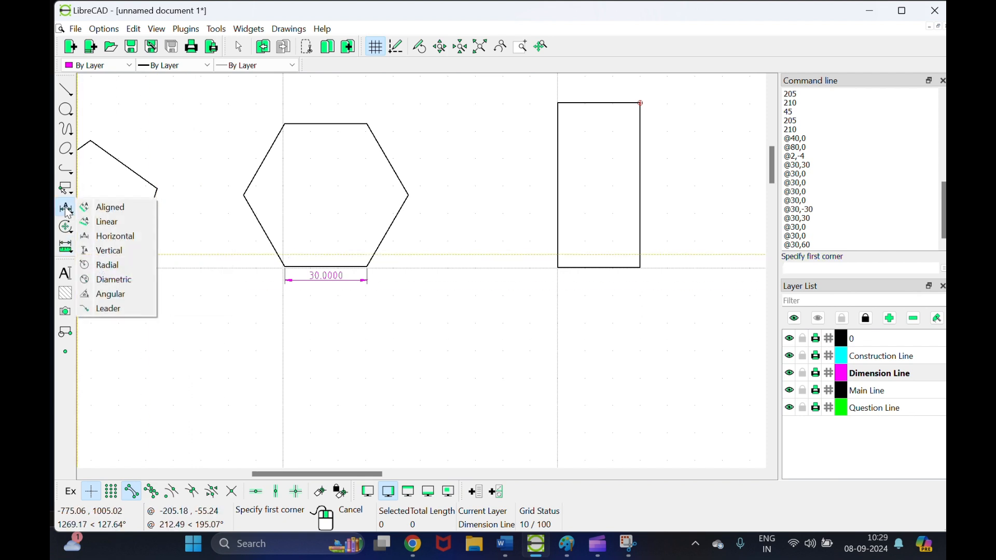
left_click(97, 242)
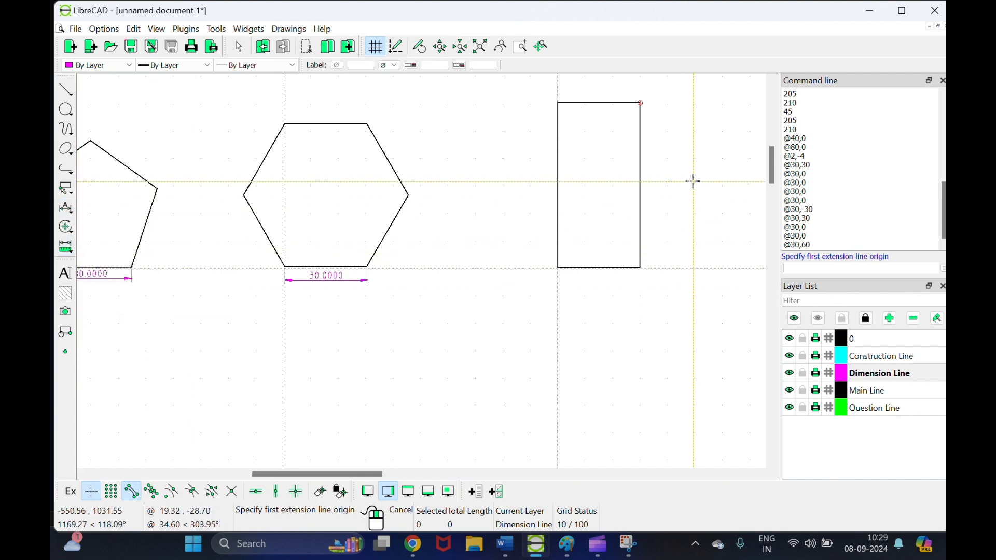
left_click(640, 103)
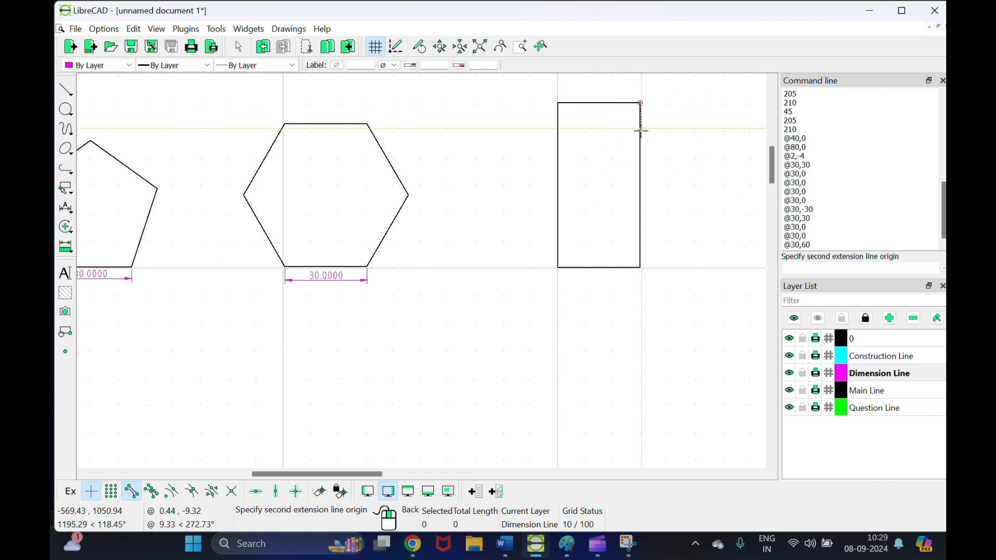
left_click(641, 268)
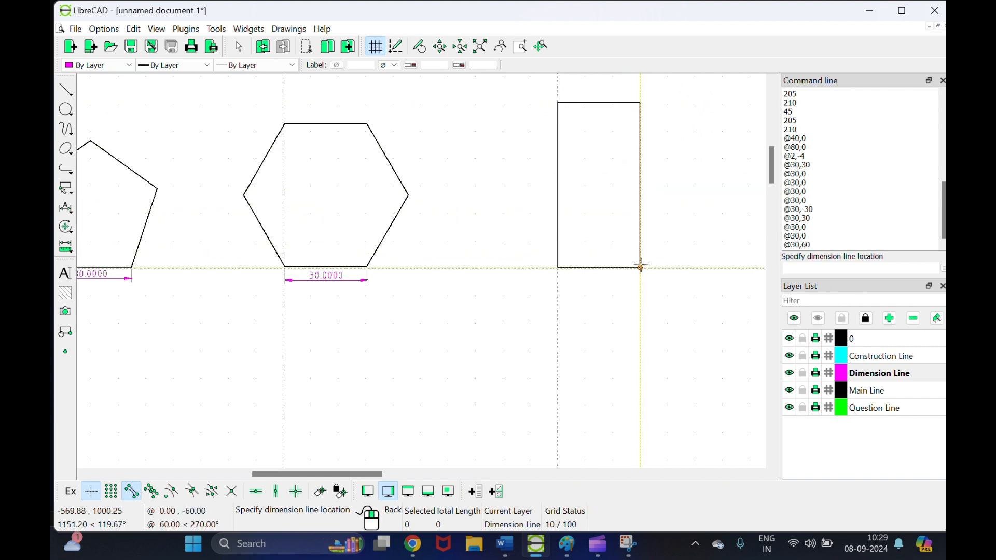
left_click(541, 268)
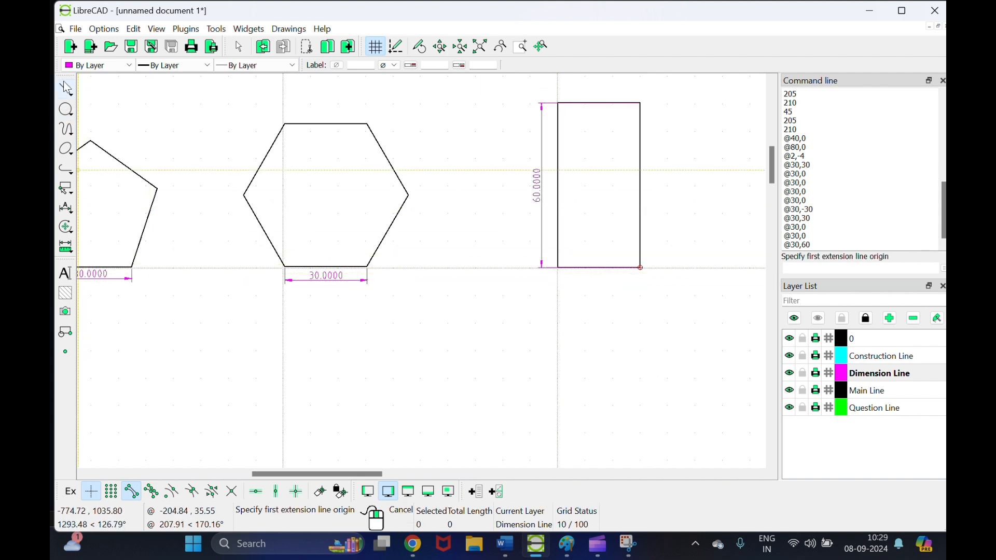
Step: Dimension the rectangle's 30.0000 width below its base
left_click(66, 89)
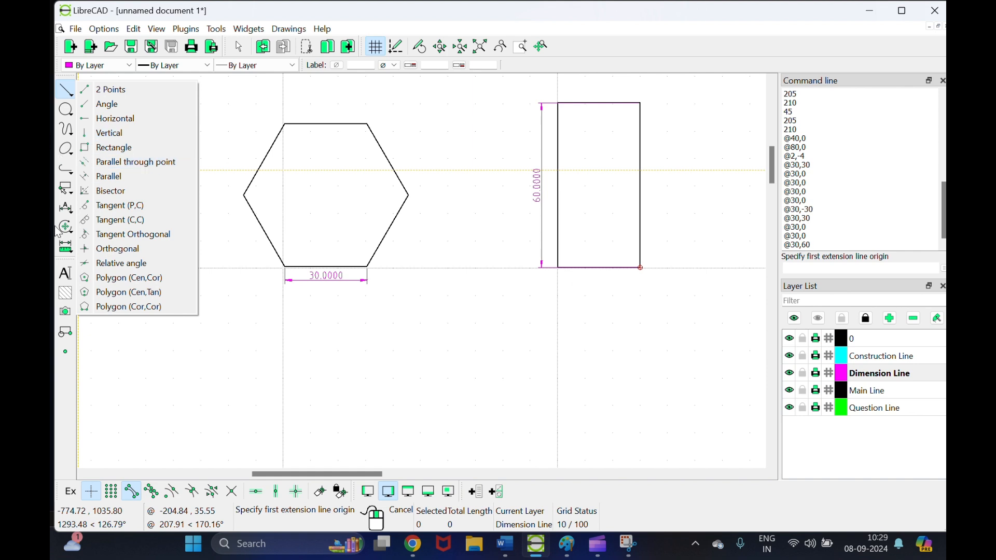
left_click(66, 209)
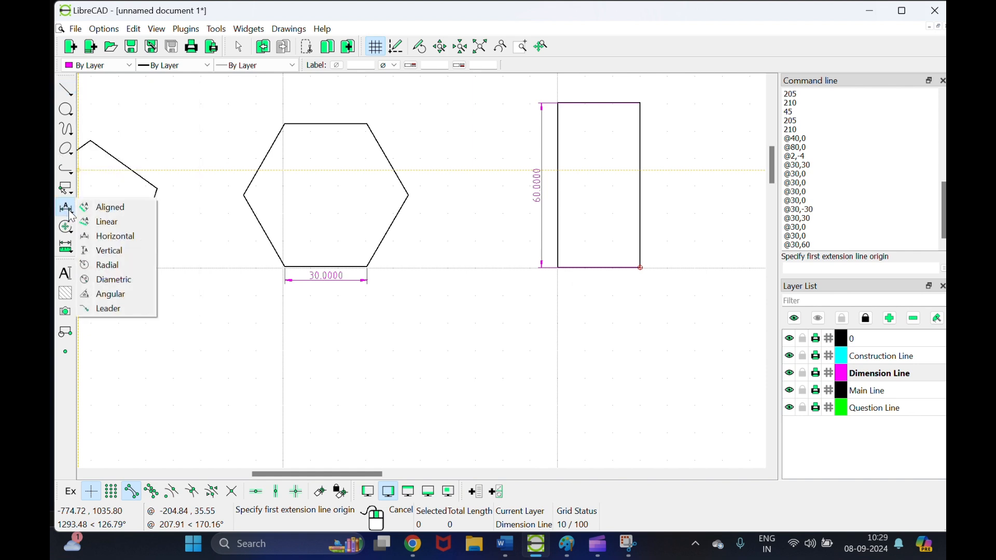
left_click(105, 250)
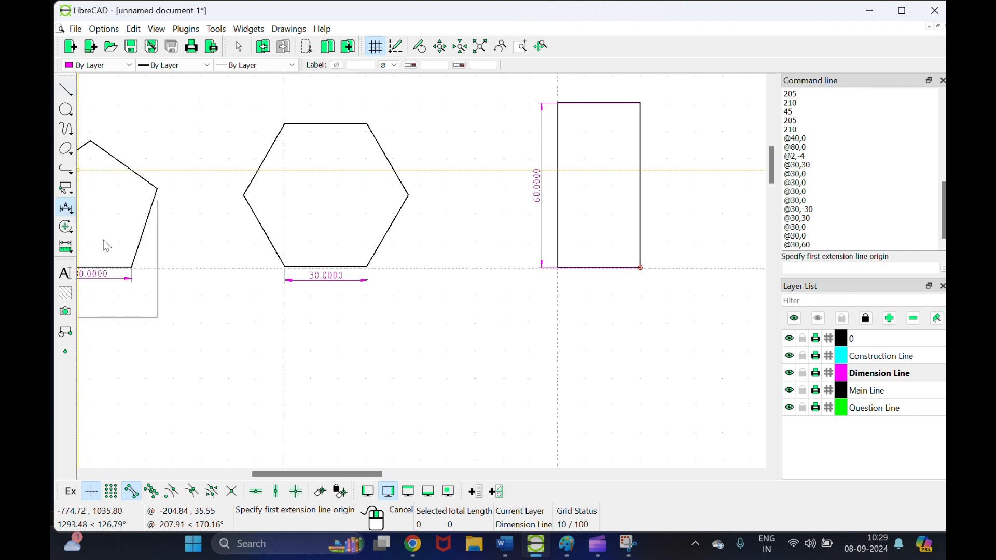
left_click(558, 267)
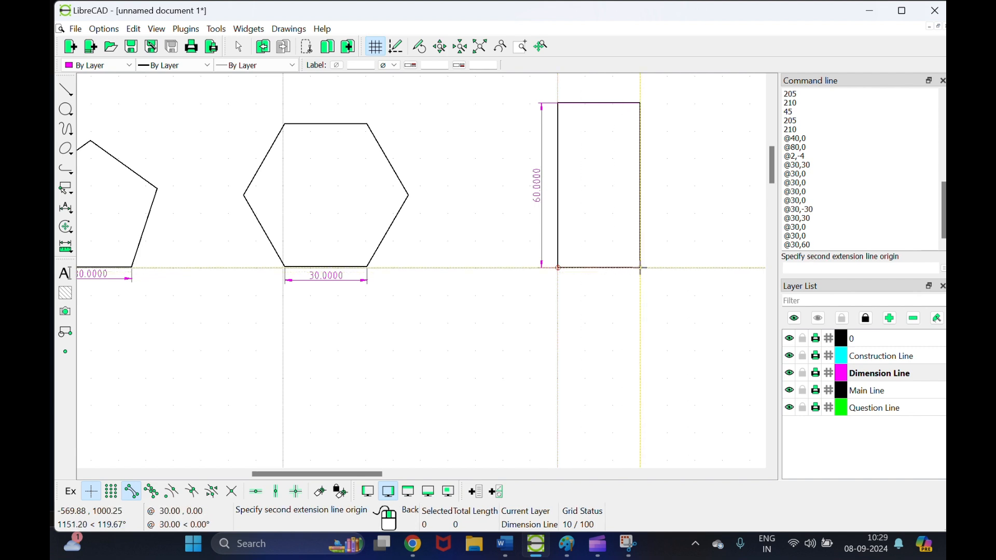
left_click(641, 268)
left_click(637, 283)
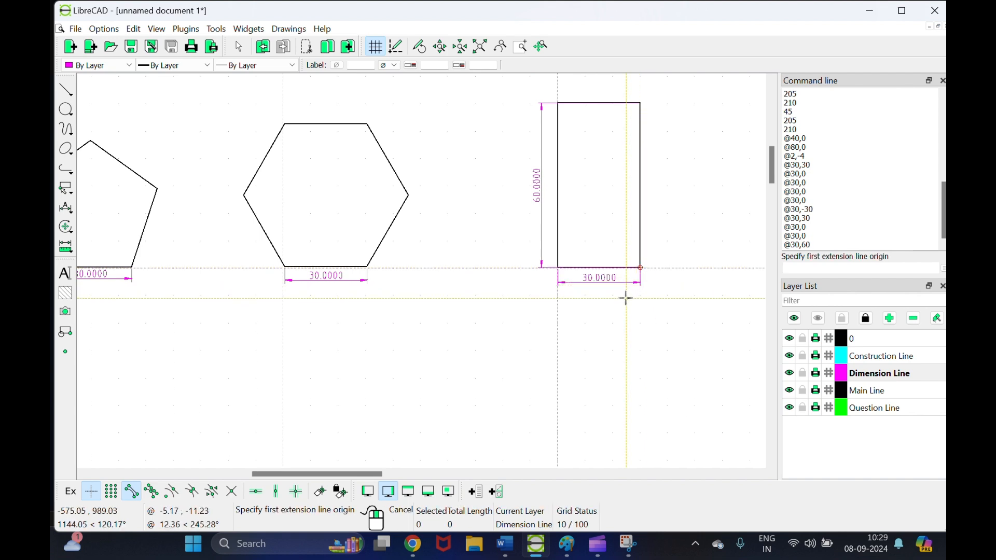
Step: Add a green 'Q4.' label on the Question Line layer above the rectangle
left_click(852, 408)
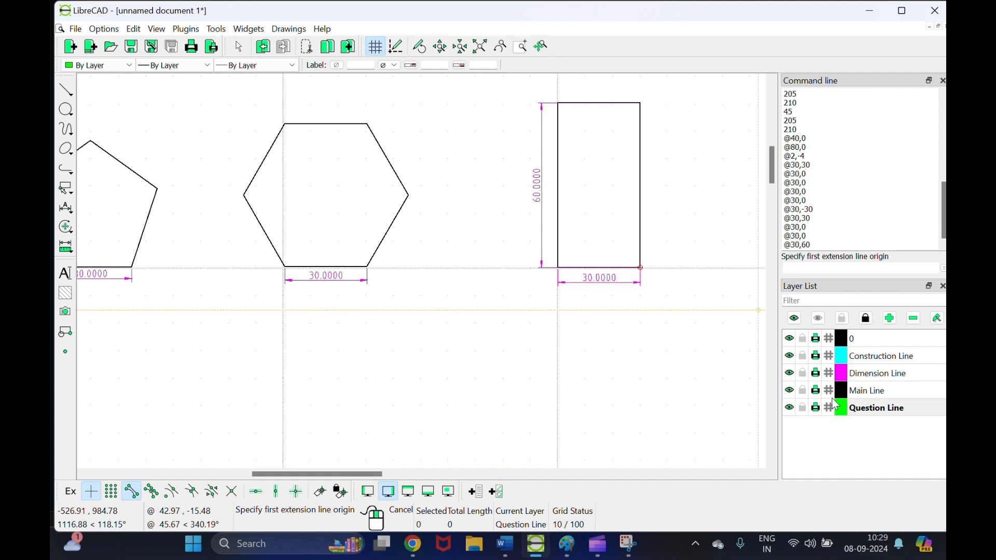
left_click(65, 273)
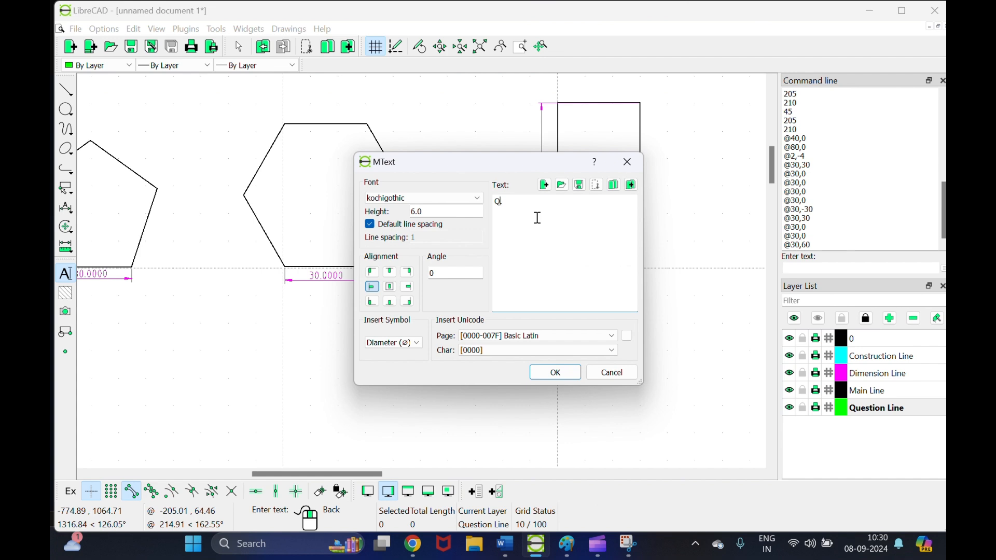
left_click(557, 377)
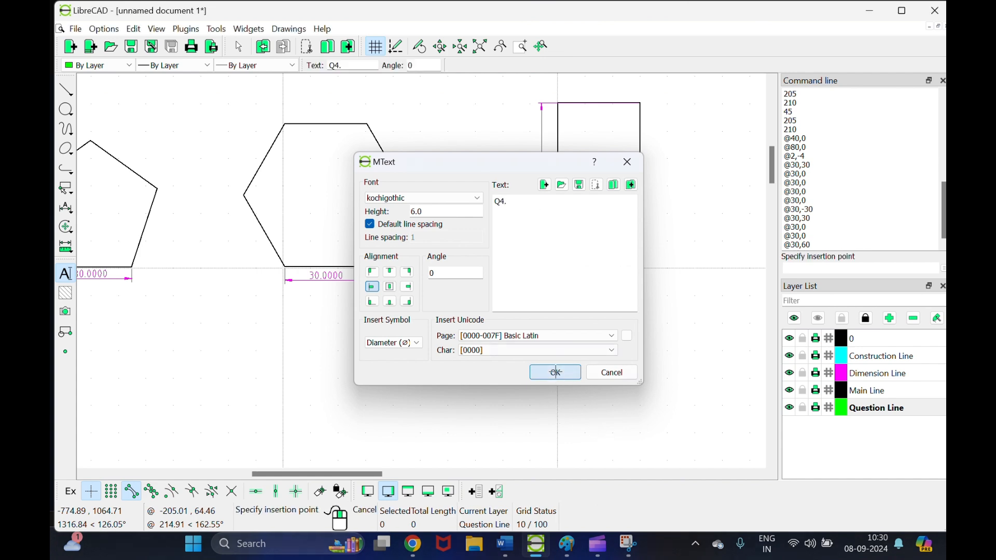
left_click(489, 89)
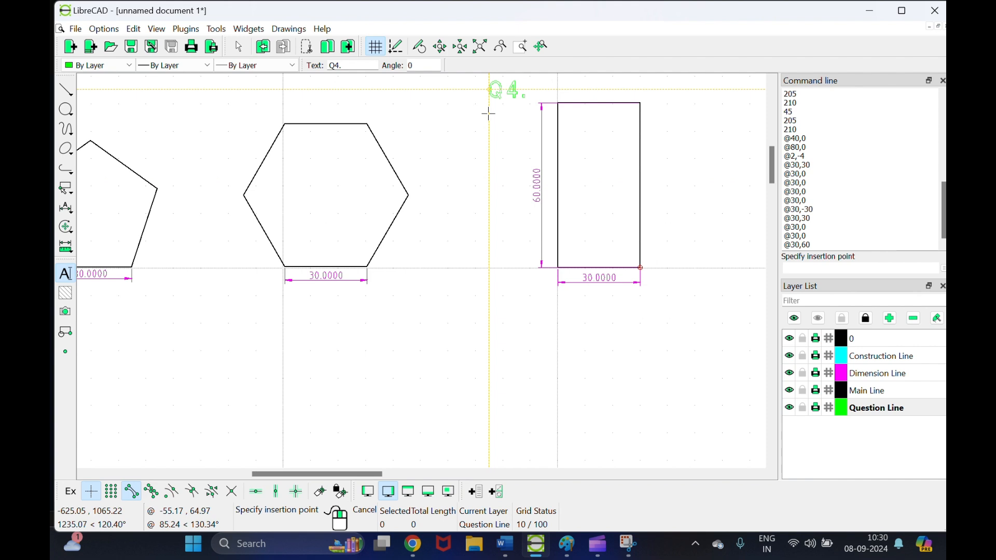
scroll(654, 214, "down", 4)
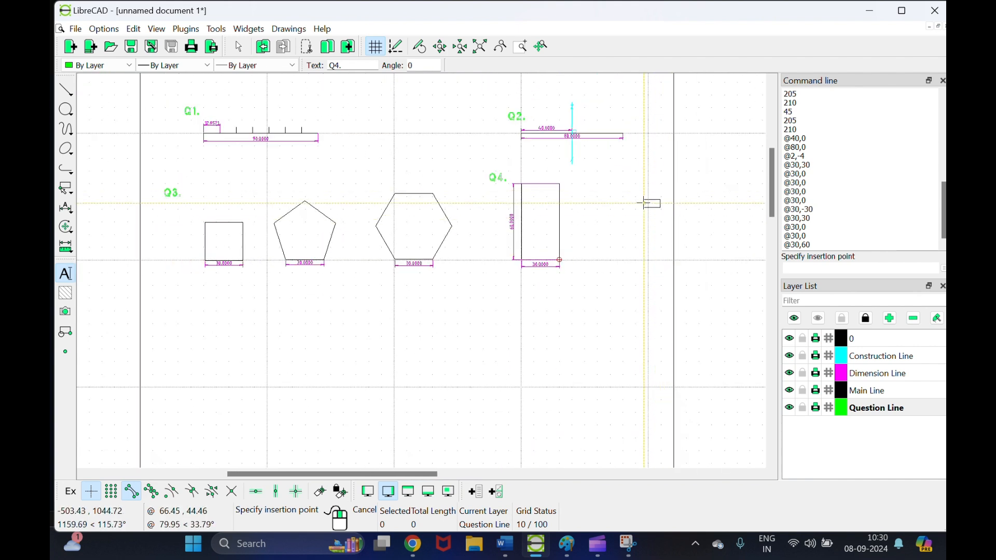
Step: Move the Q4 rectangle, its dimensions and label slightly right, then view the Word brief
key("Escape")
left_click_drag(481, 151, 593, 280)
left_click_drag(563, 222, 602, 185)
left_click(648, 200)
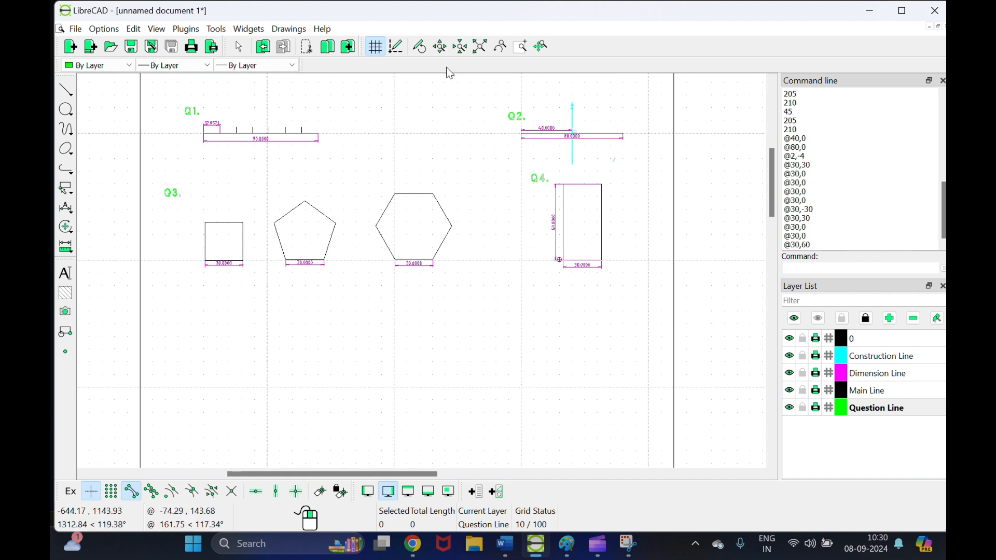
left_click(504, 544)
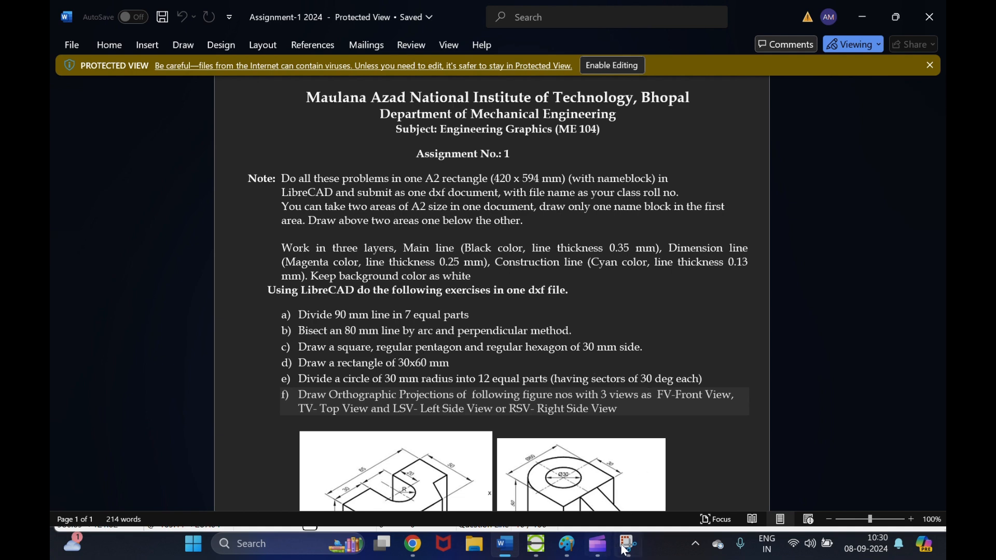
Step: Switch from the Word assignment back to the LibreCAD drawing
left_click(537, 543)
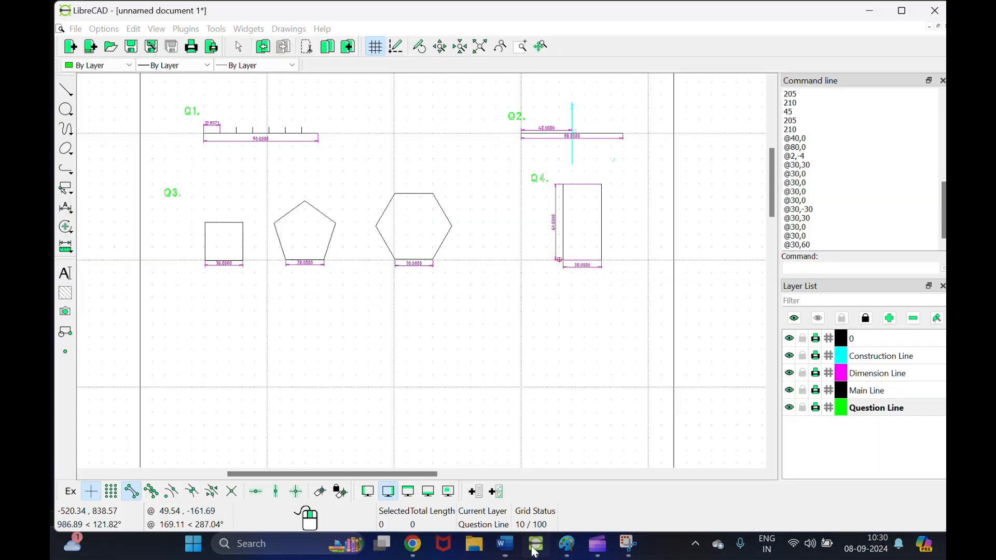
Step: Make Main Line current, undoing trial radius-30 circles drawn on the wrong layer or spot
left_click_drag(771, 196, 774, 224)
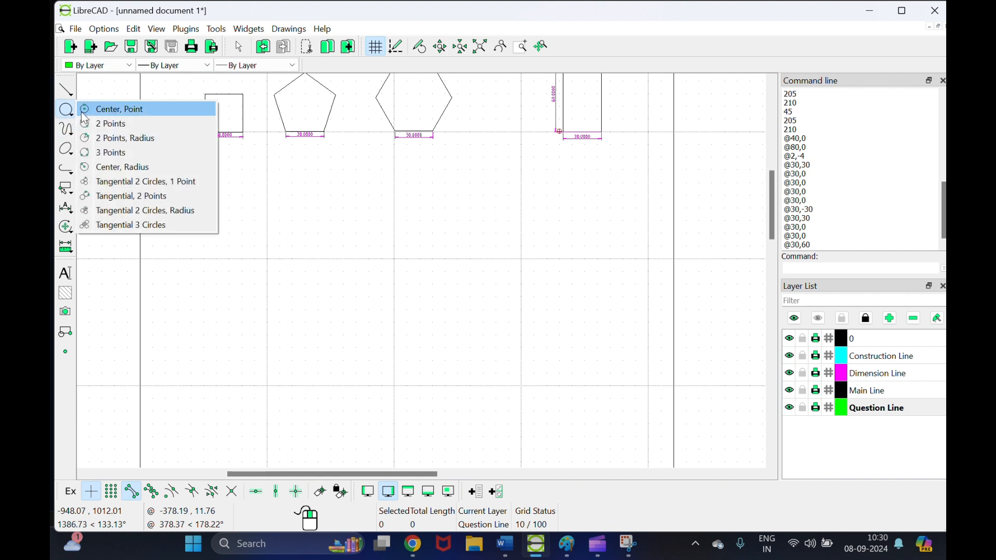
left_click(110, 166)
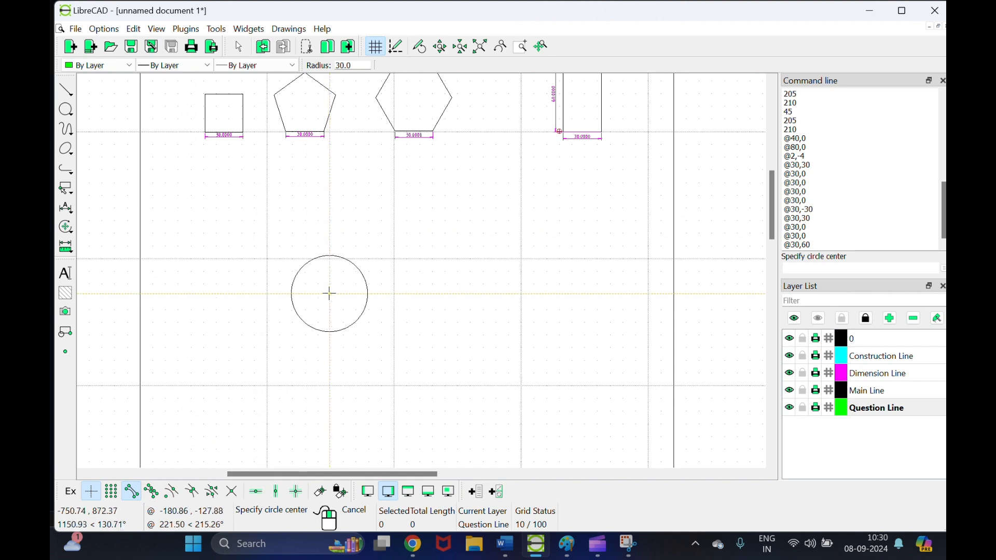
left_click(335, 296)
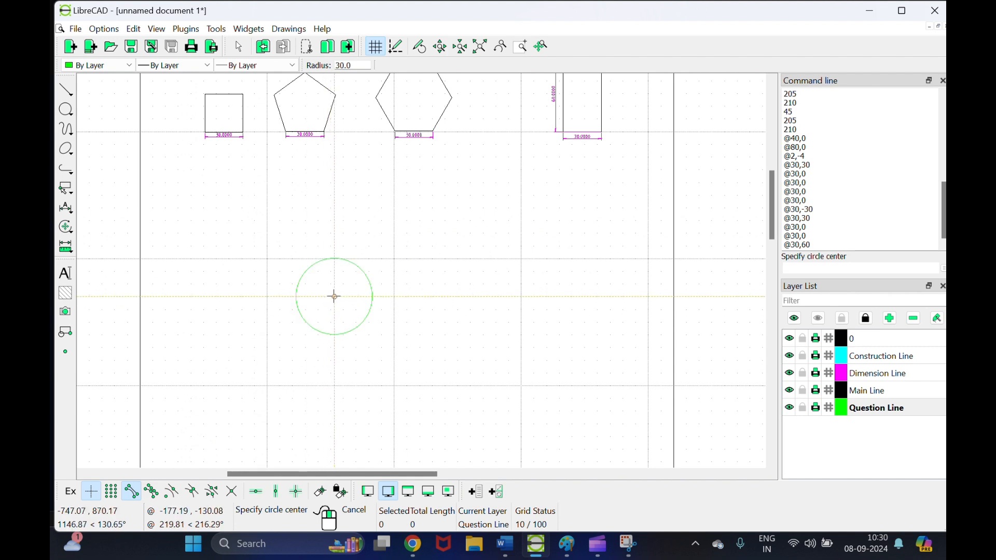
right_click(364, 287)
key("ctrl+z")
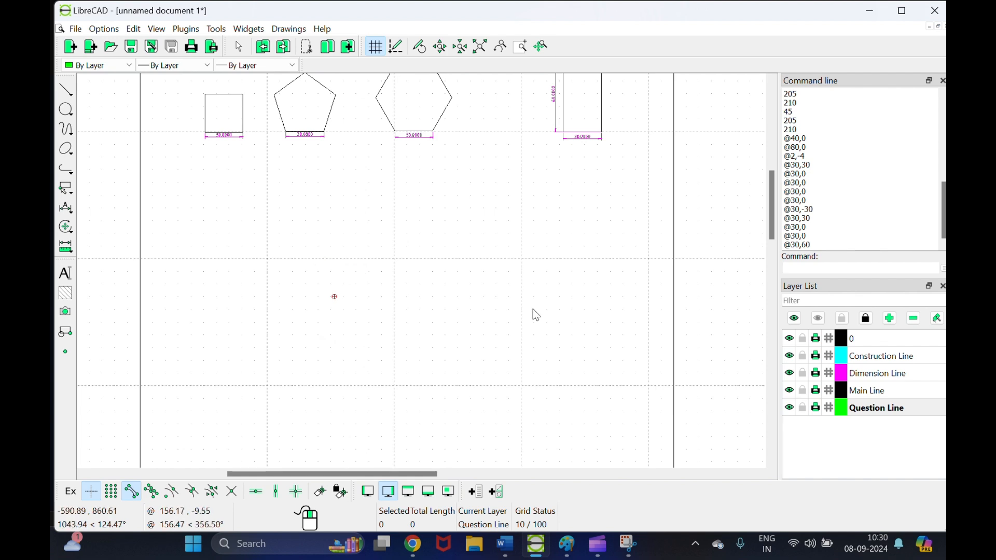
left_click(865, 390)
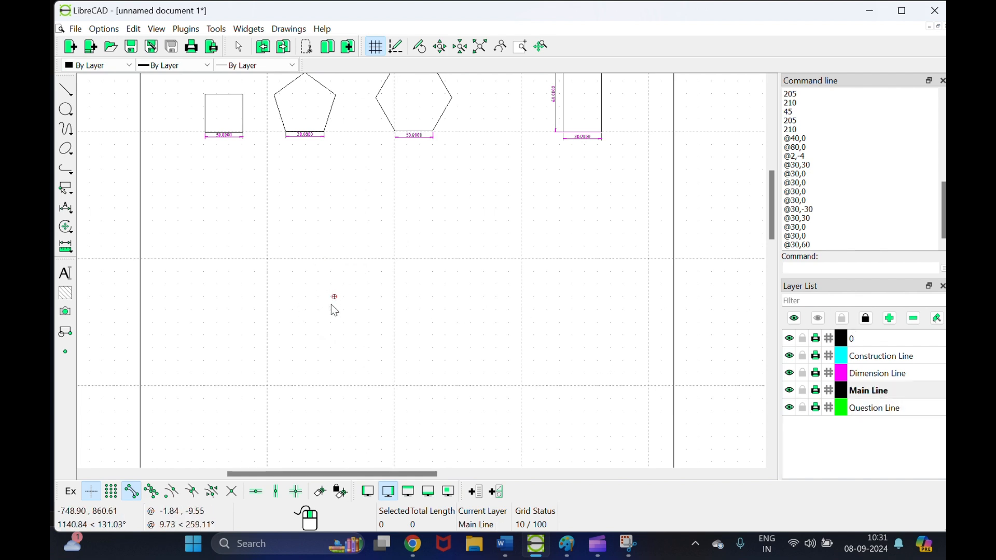
left_click(66, 109)
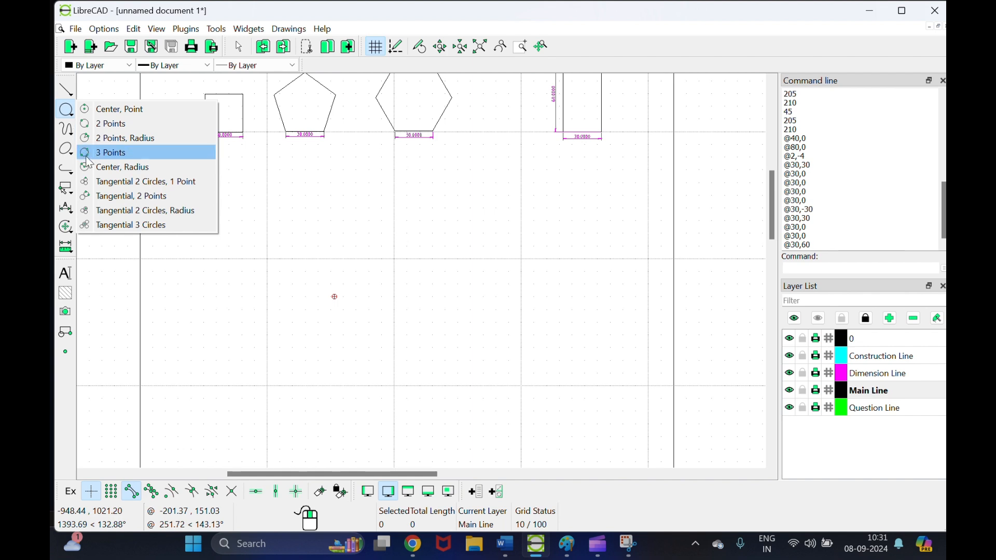
left_click(117, 167)
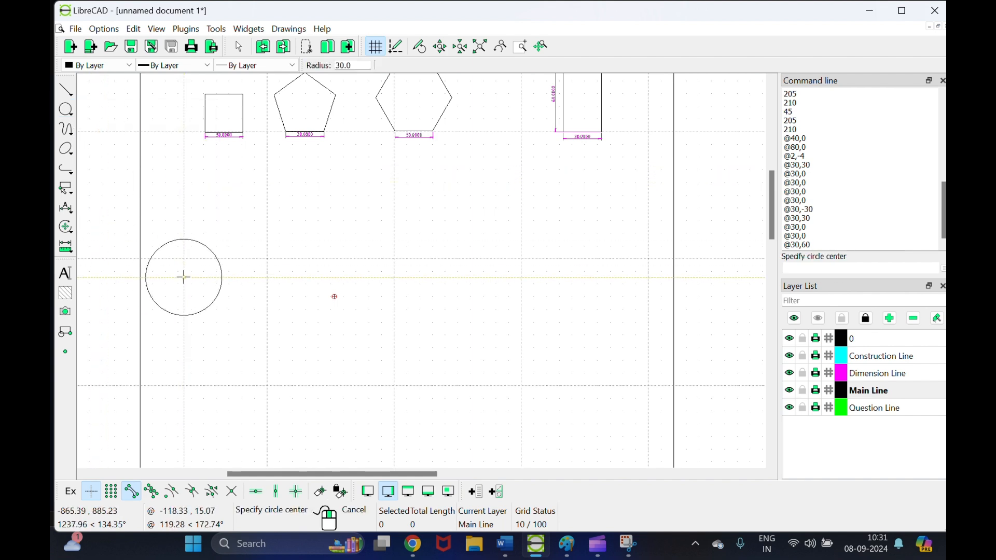
left_click(334, 297)
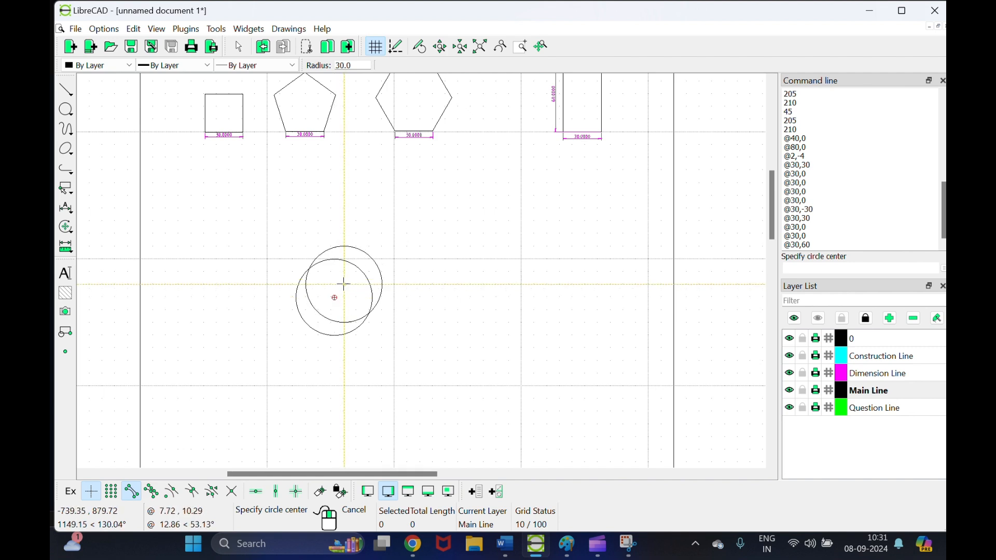
key("ctrl+z")
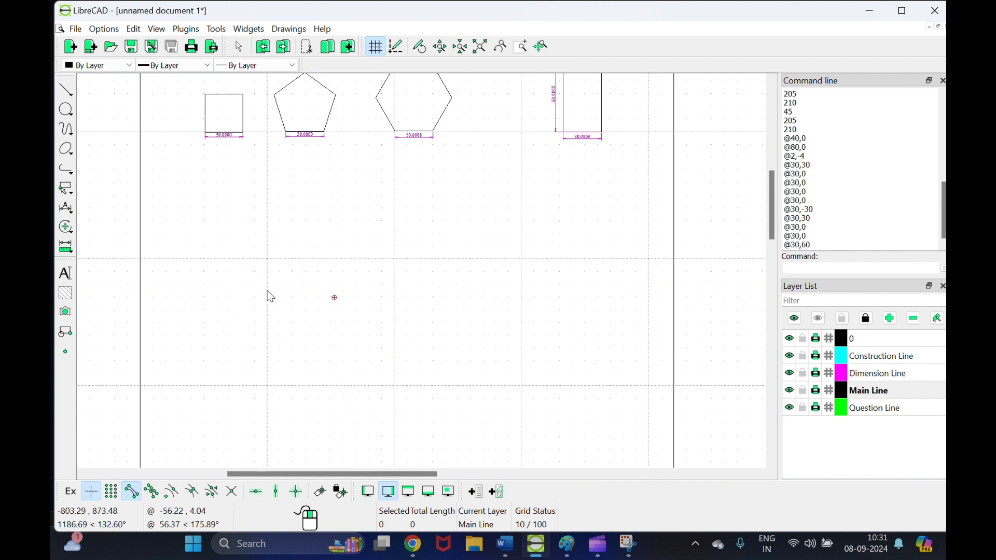
Step: Draw the radius-30 circle by centre and radius on the centre mark below Q3
left_click(66, 109)
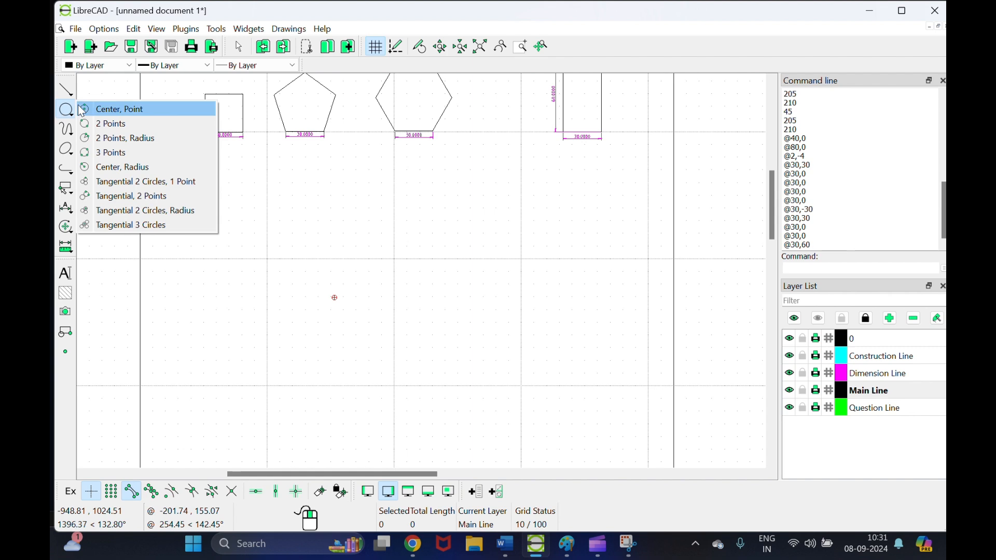
left_click(96, 167)
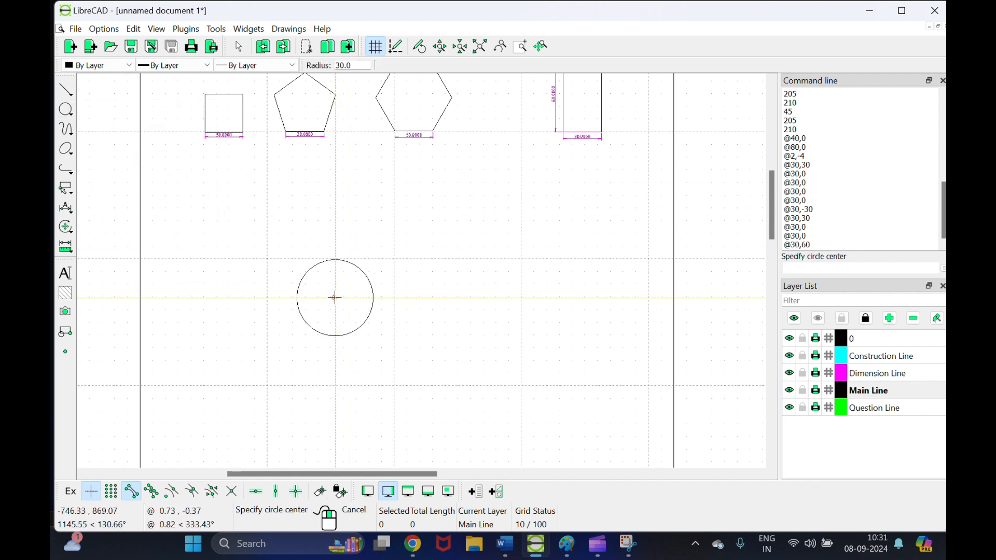
left_click(335, 297)
scroll(335, 298, "up", 2)
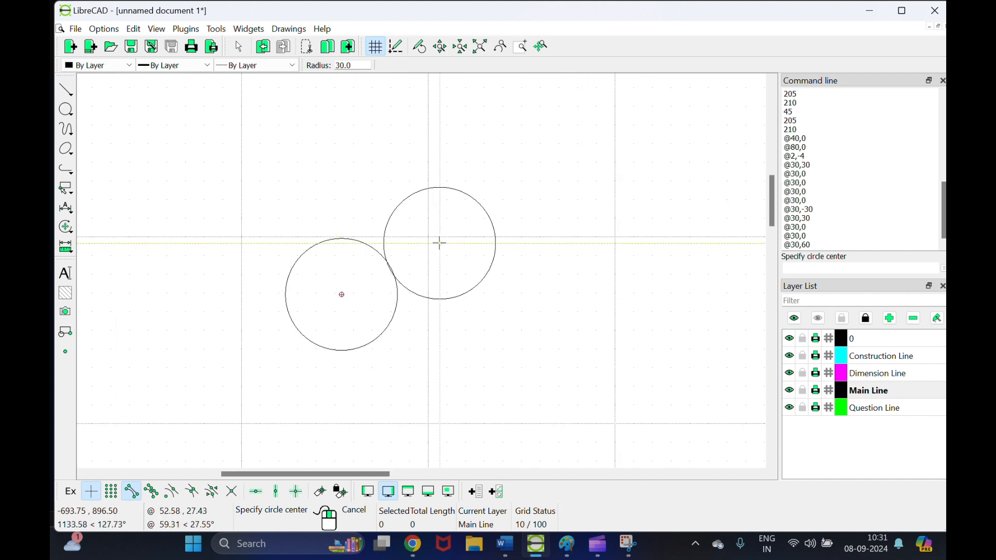
right_click(441, 244)
scroll(353, 288, "up", 3)
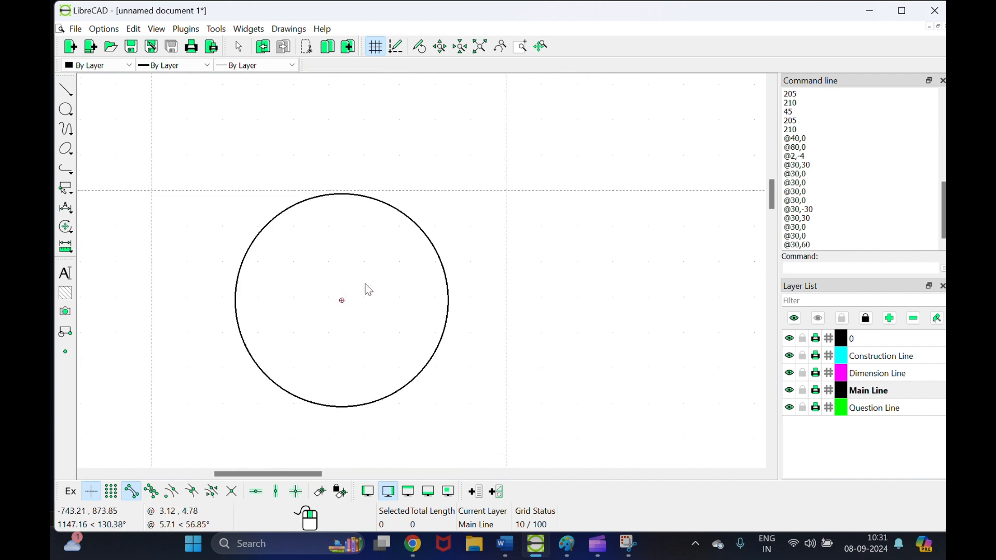
left_click(65, 91)
Step: Draw trial 0° and 30° radius lines, undo them, and make Construction Line current
left_click(98, 98)
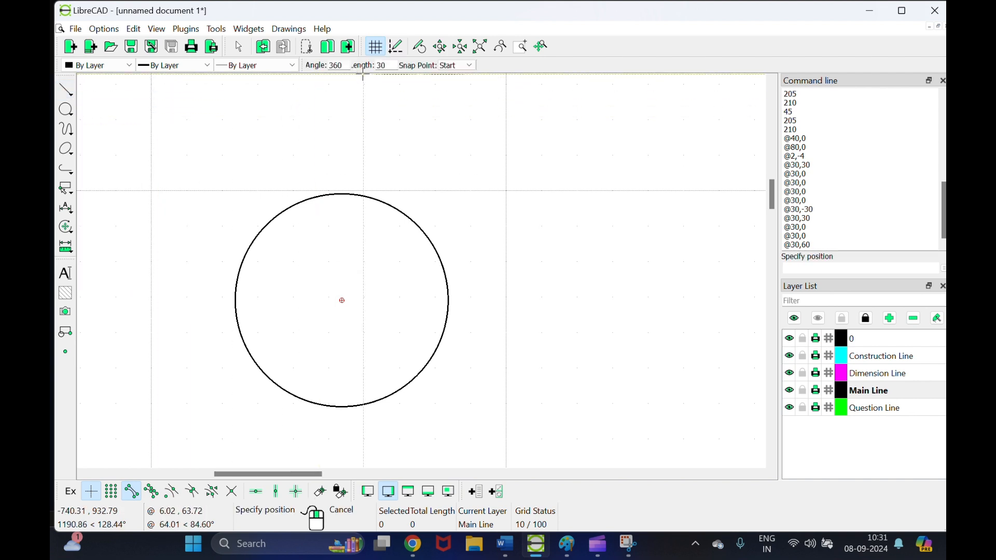
double_click(342, 67)
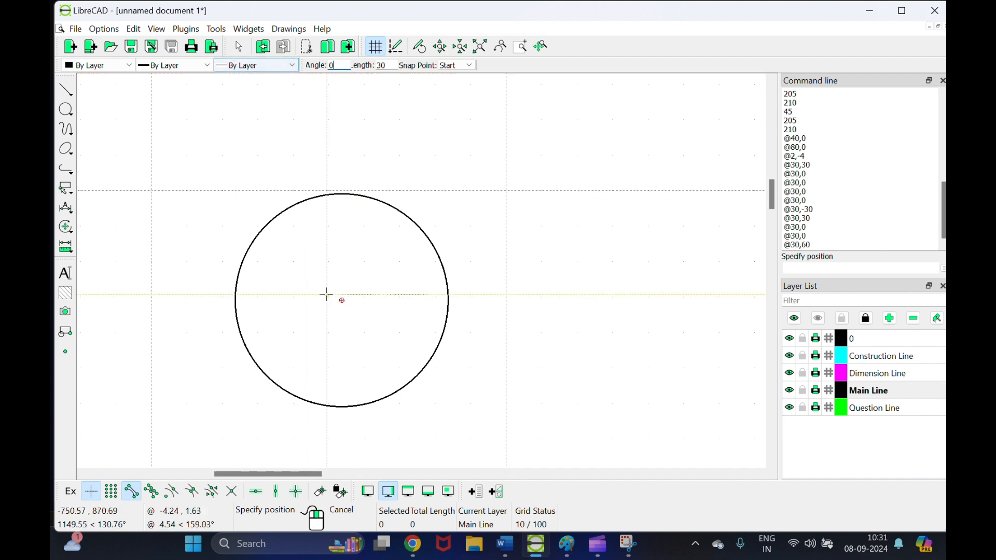
scroll(342, 300, "up", 2)
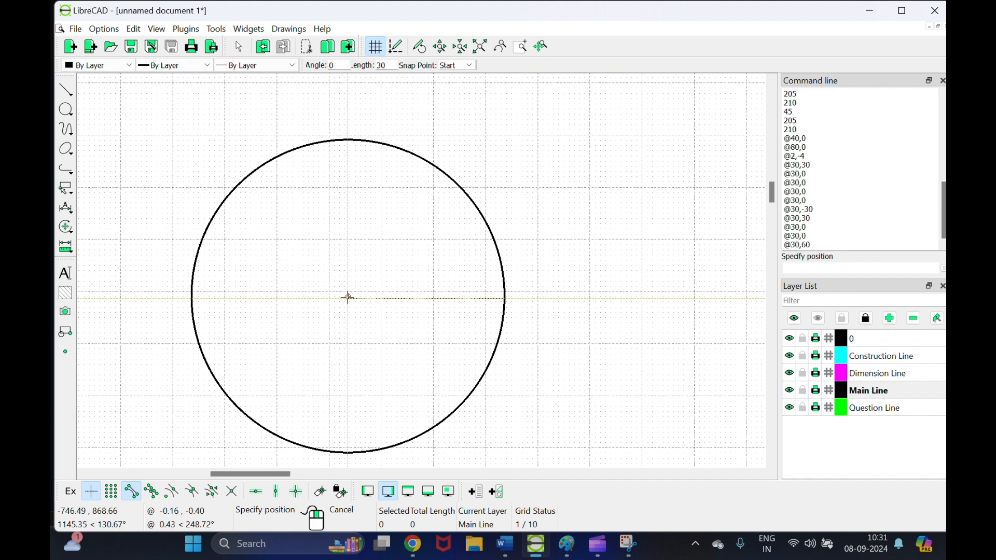
left_click(349, 296)
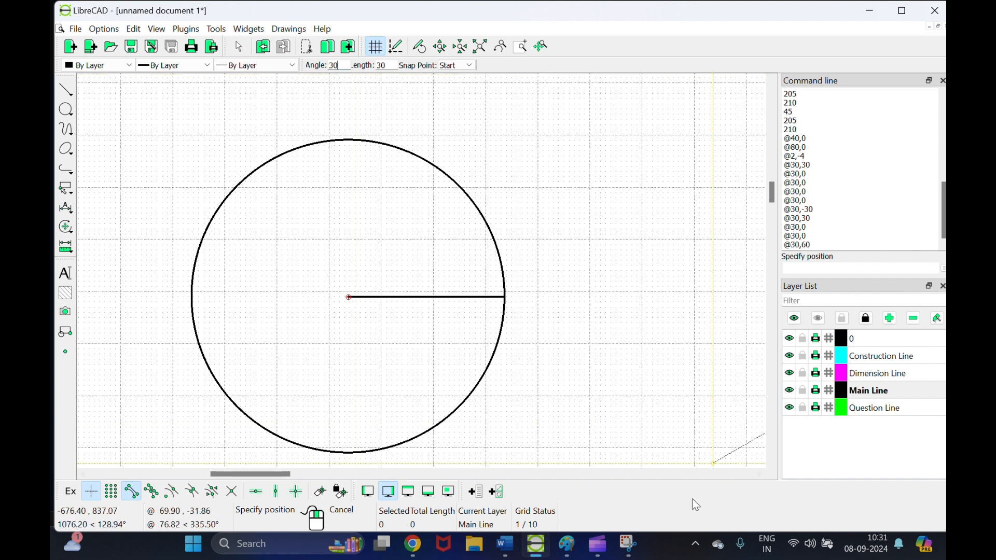
left_click(348, 297)
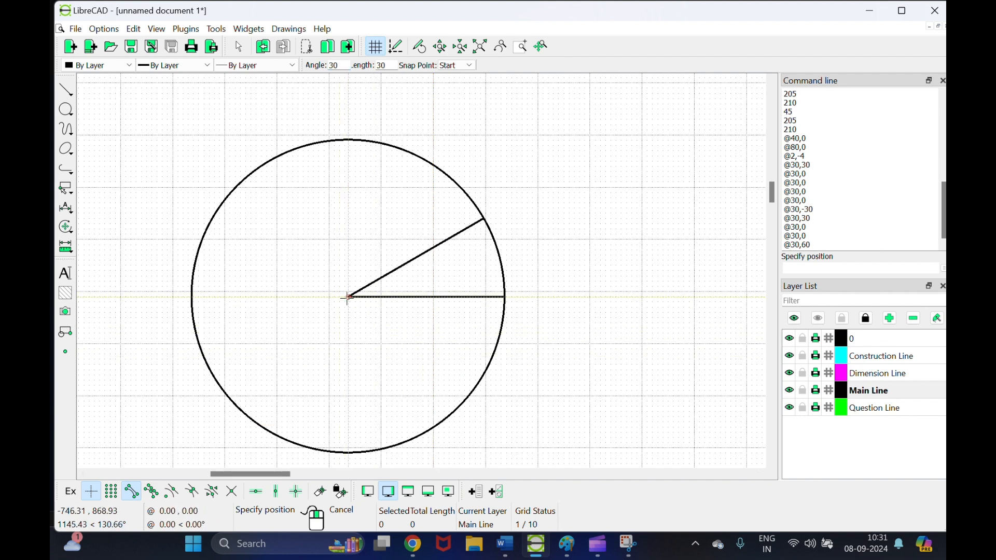
key("ctrl+z")
key("ctrl+z")
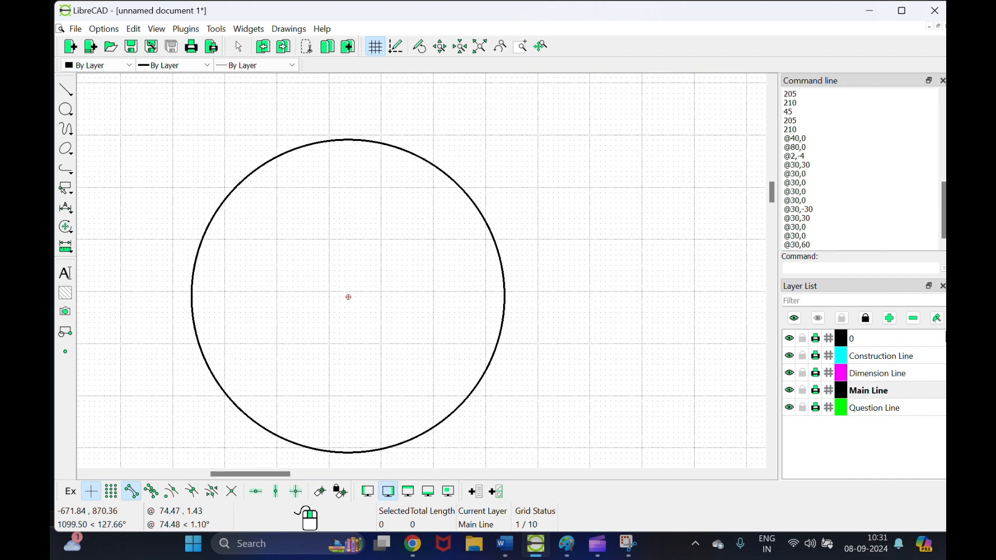
left_click(870, 359)
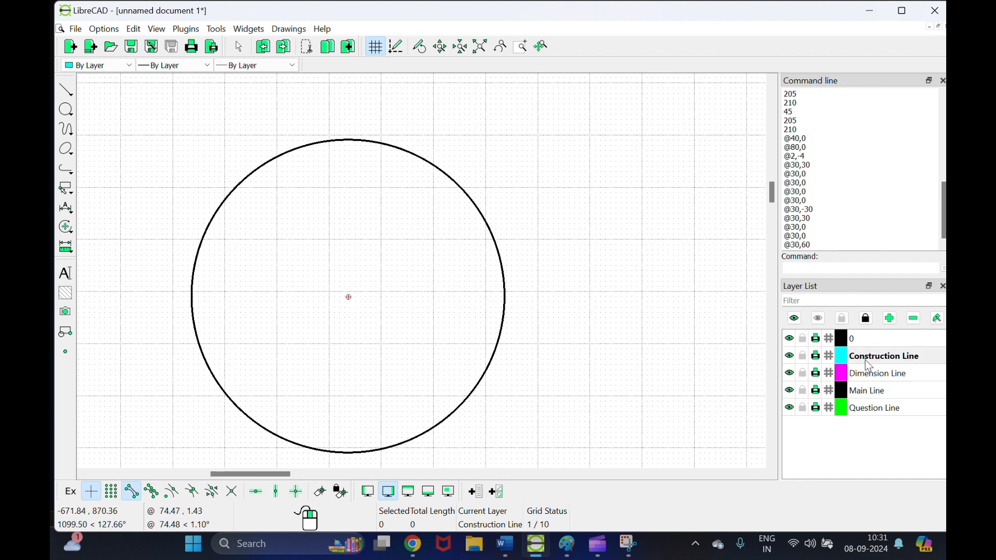
Step: Draw 30-long construction radii from the circle's centre at 30° steps, up to 330°
left_click(65, 89)
left_click(107, 106)
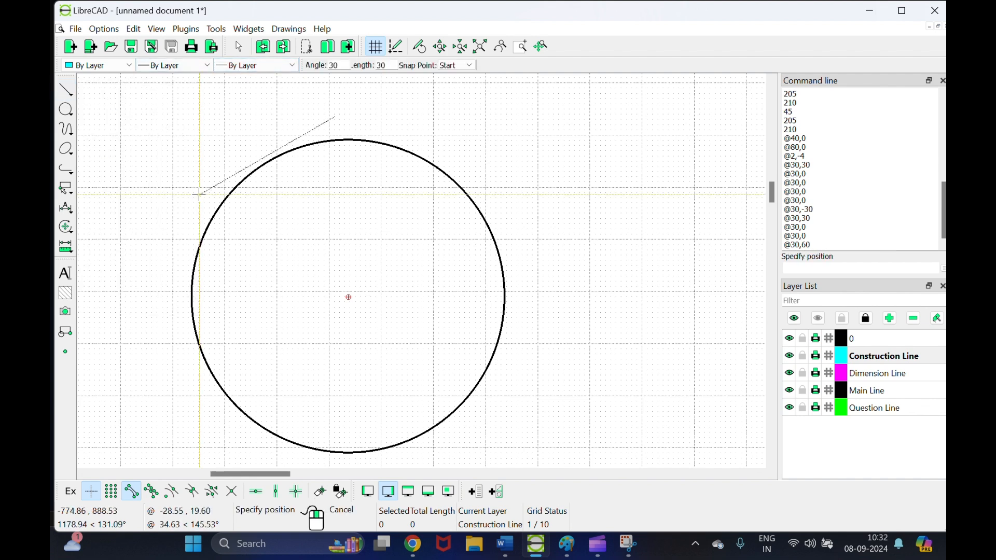
left_click(349, 298)
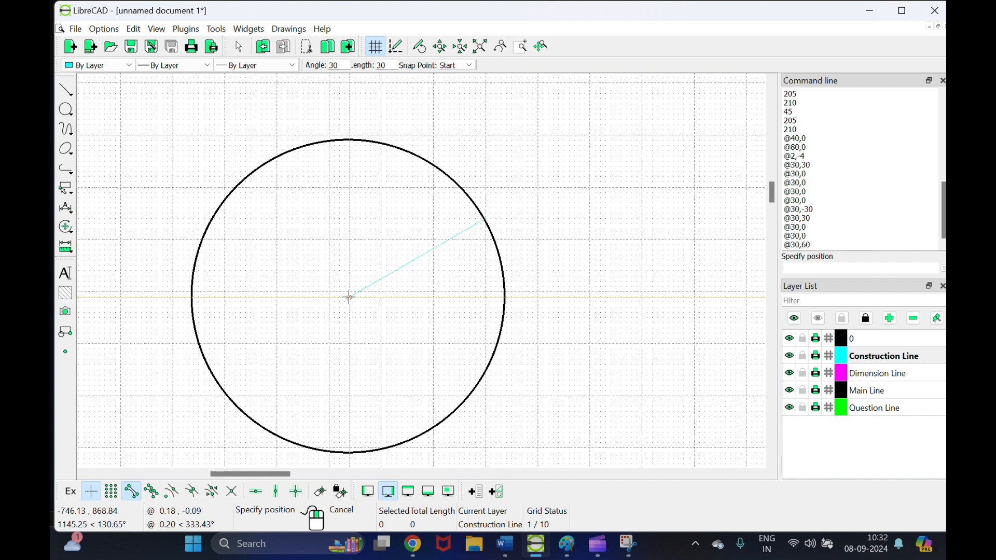
left_click_drag(342, 65, 309, 68)
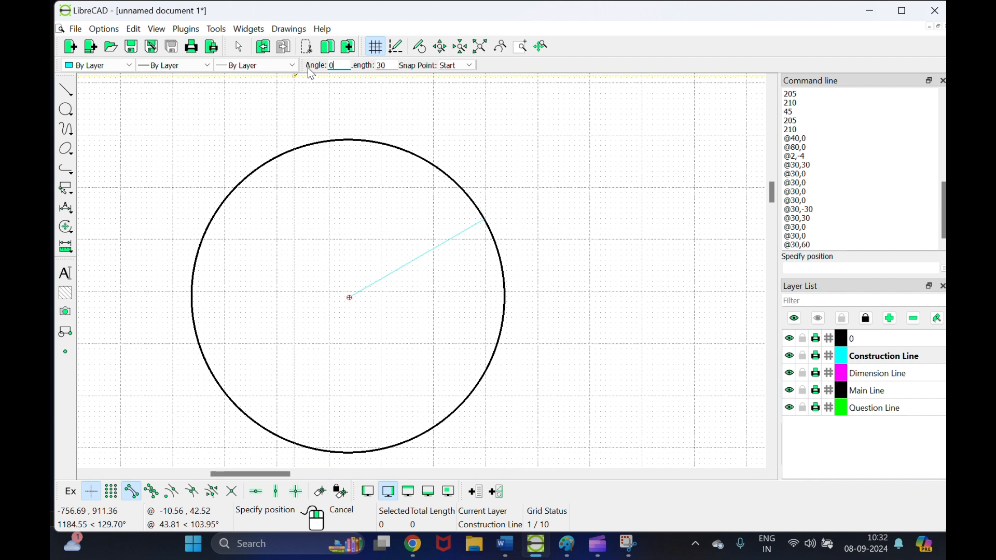
left_click(349, 297)
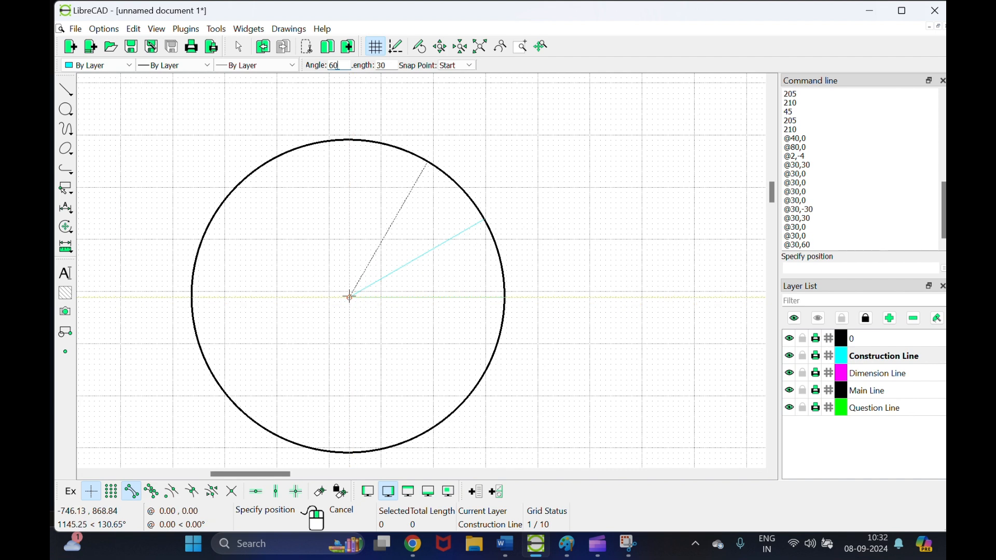
left_click(349, 297)
left_click(350, 298)
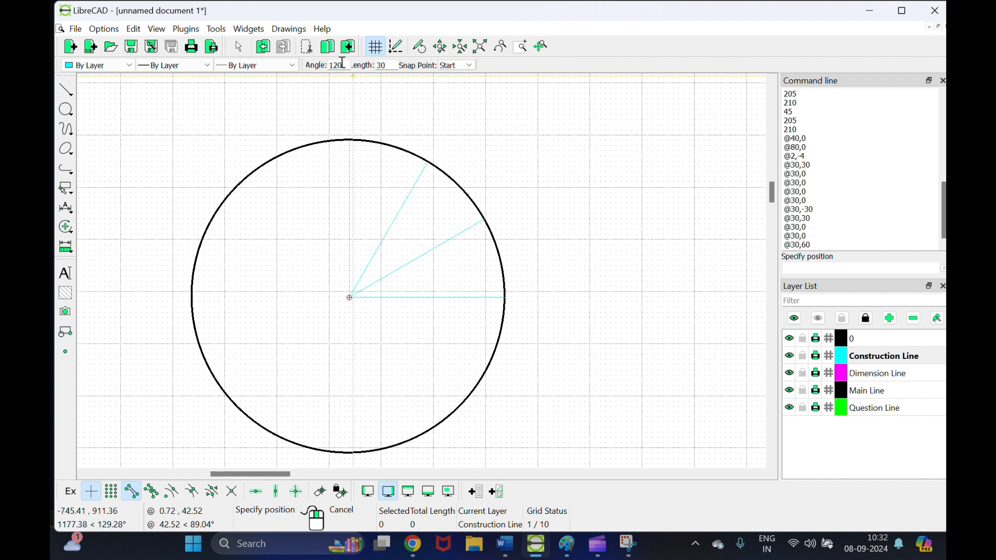
left_click(349, 297)
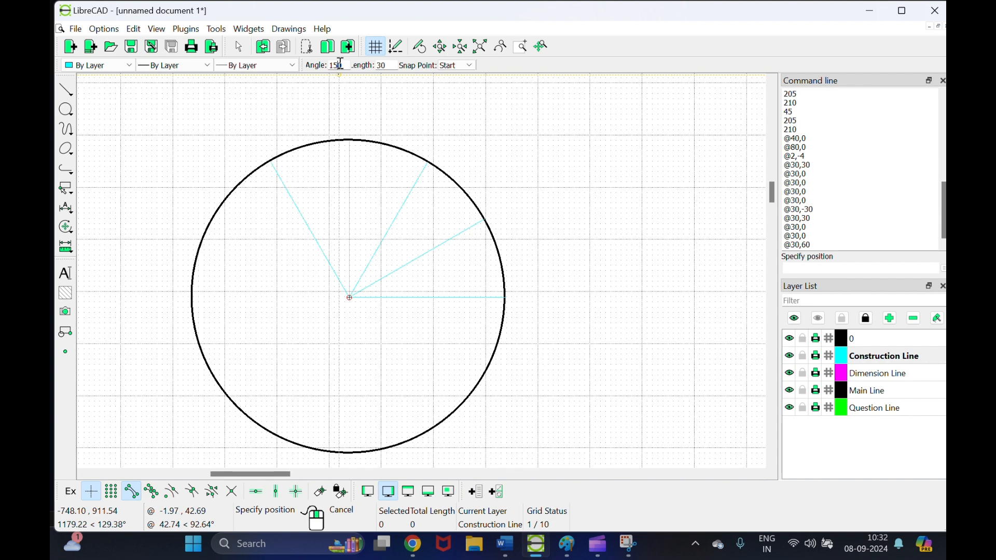
left_click(349, 297)
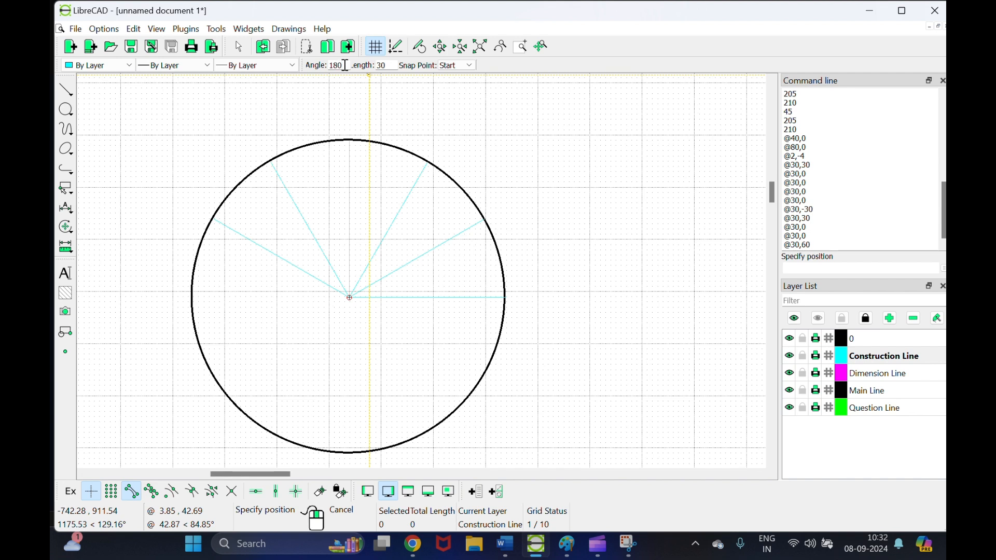
left_click(349, 297)
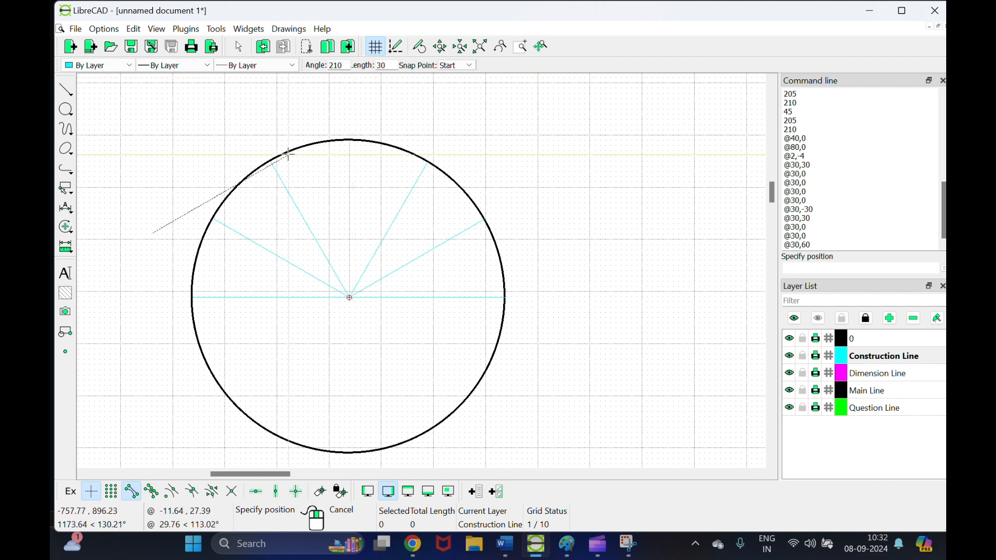
left_click(349, 298)
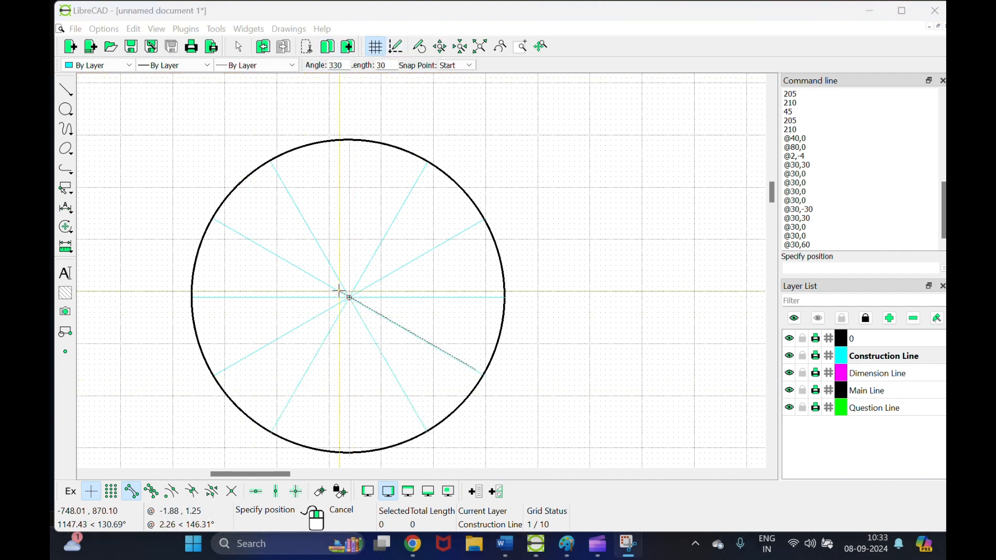
left_click(340, 290)
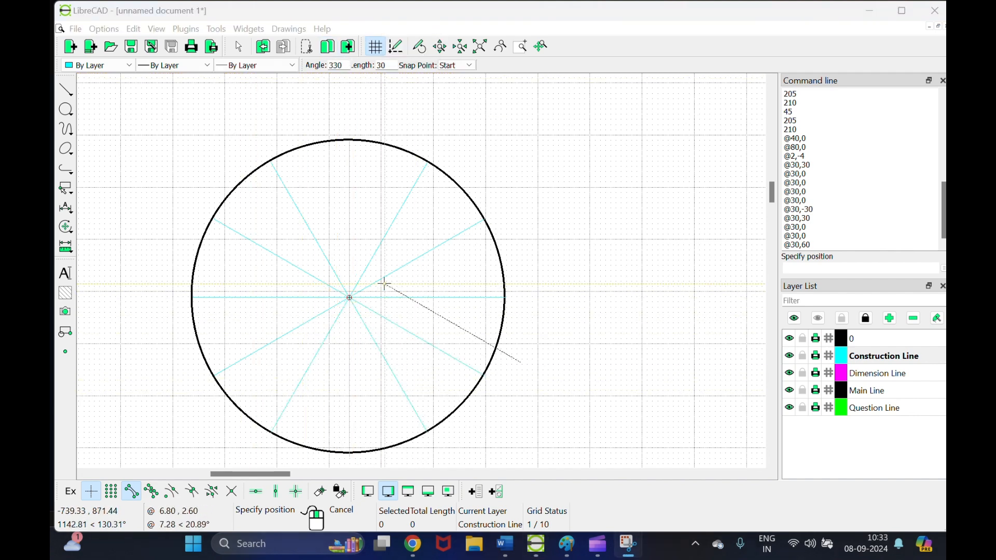
right_click(592, 291)
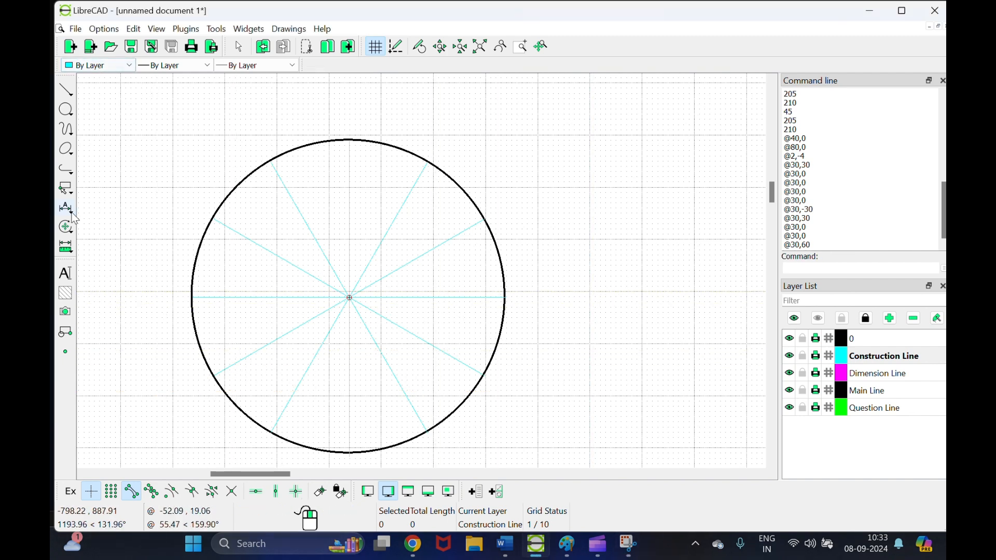
Step: On the Dimension Line layer, add a 30.0000 radial dimension to the divided circle
left_click(884, 374)
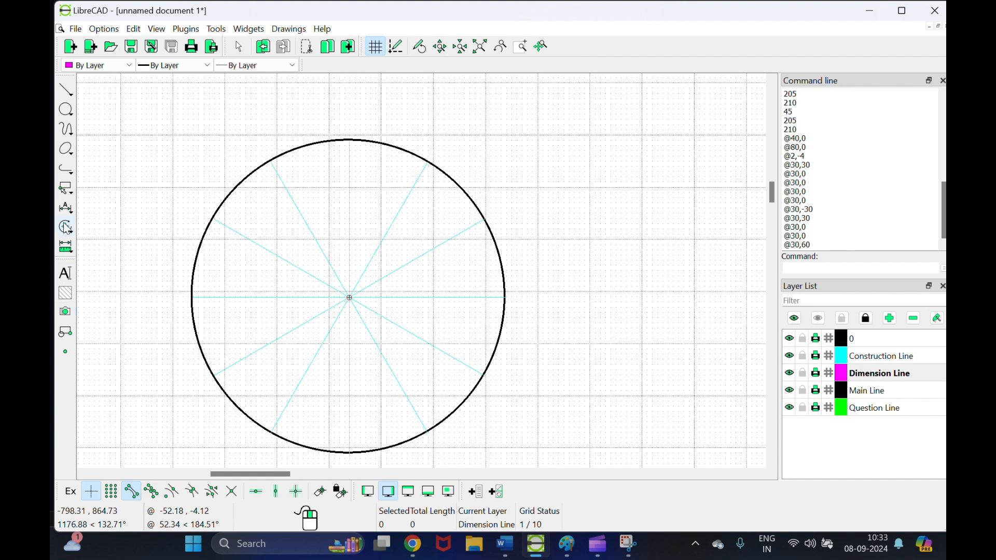
left_click(66, 208)
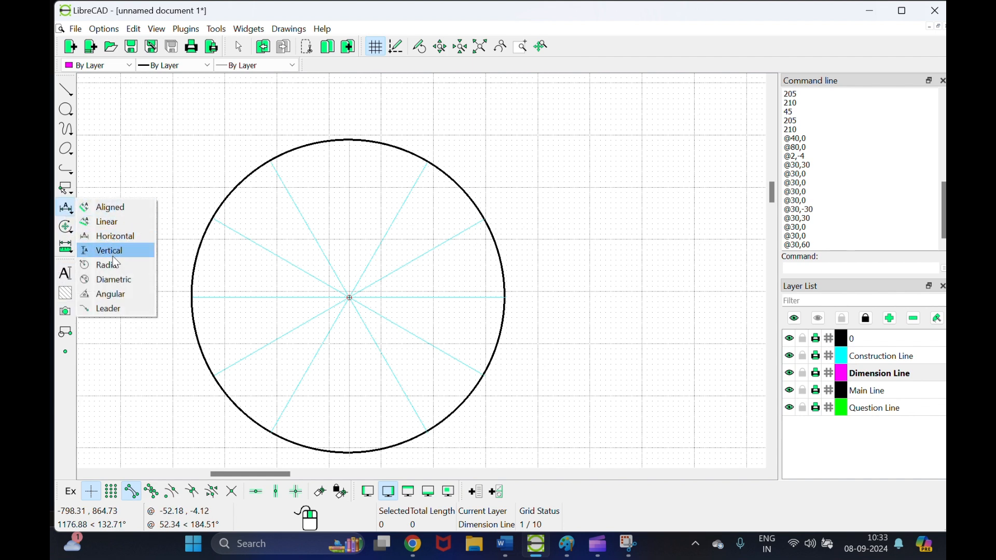
left_click(103, 266)
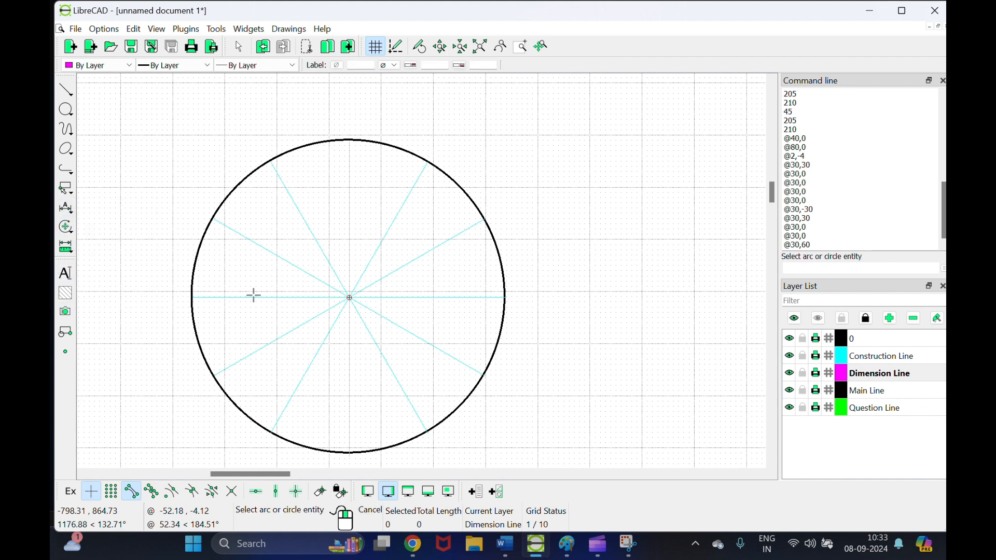
left_click(351, 298)
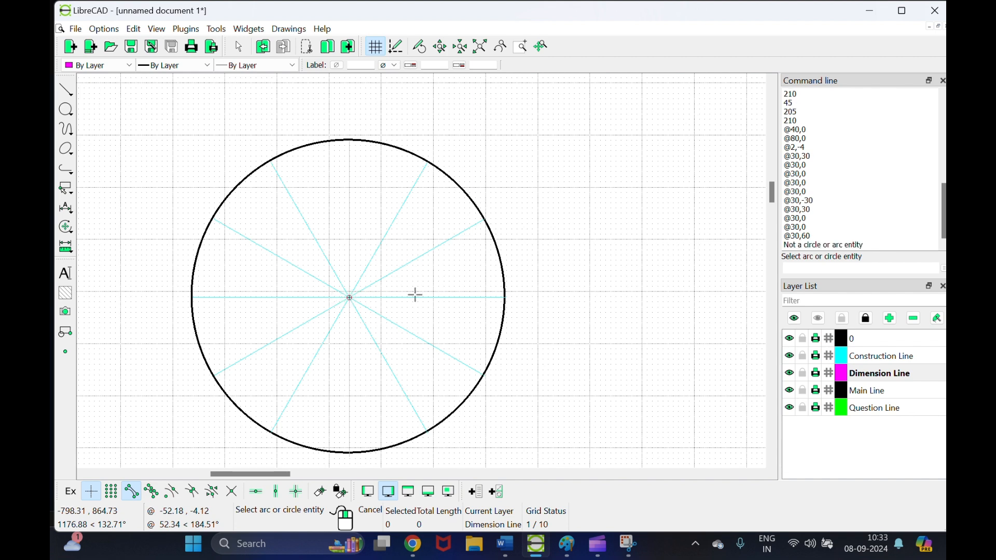
left_click(505, 295)
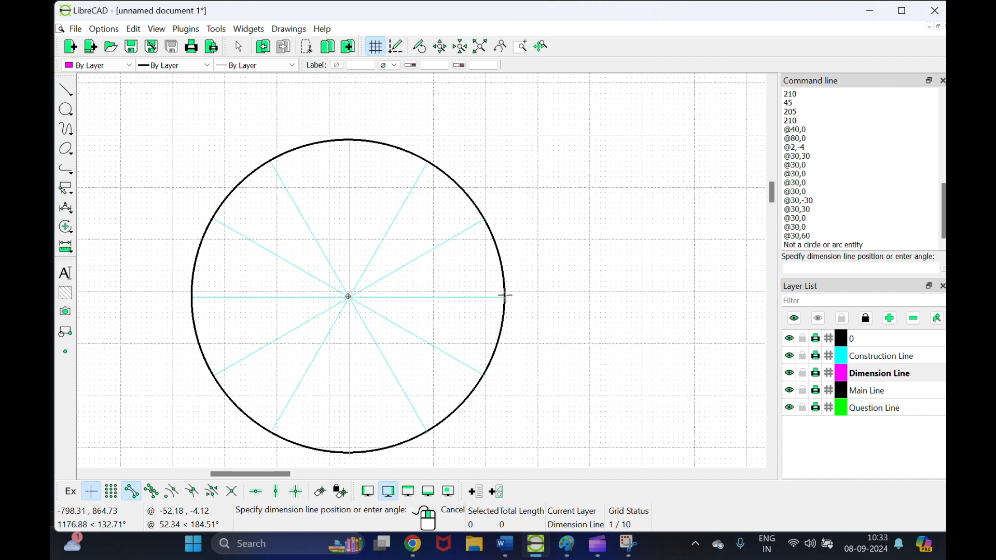
left_click(466, 281)
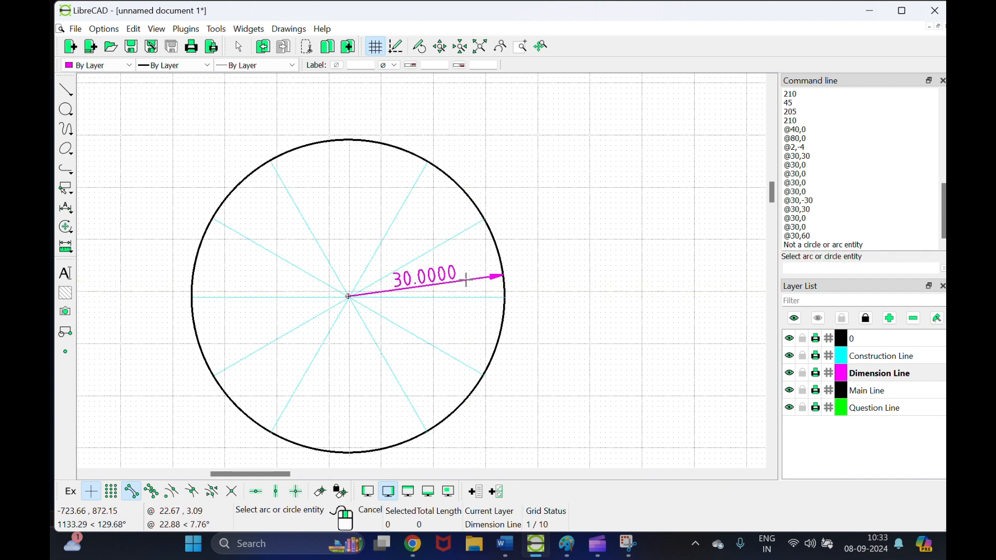
scroll(470, 318, "down", 4)
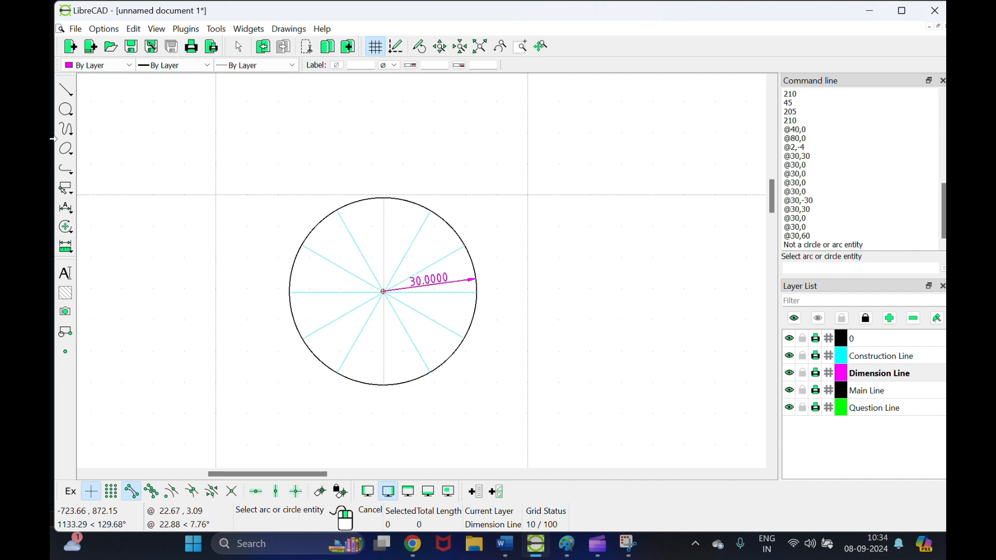
Step: Make Main Line the current layer and move to the empty area right of the first circle
left_click(872, 390)
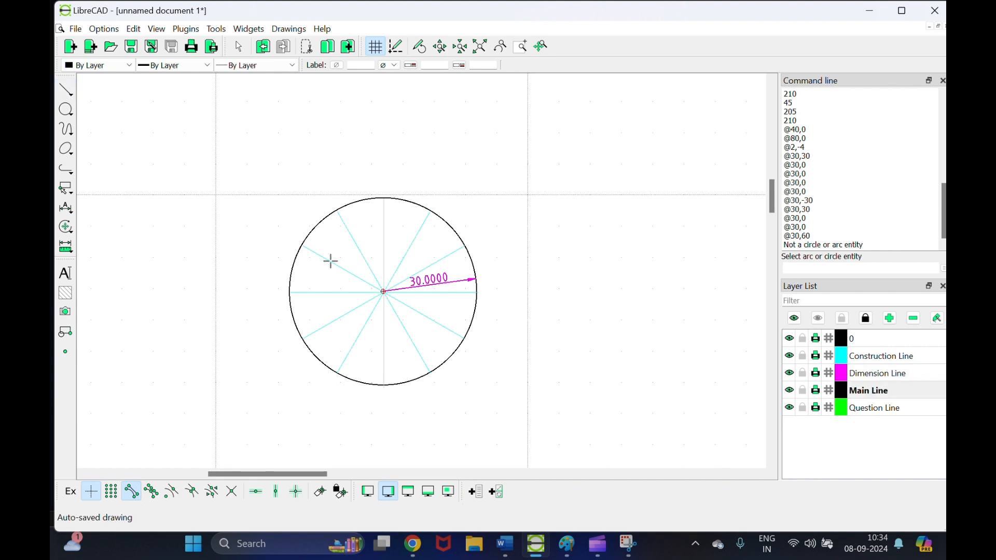
left_click(65, 90)
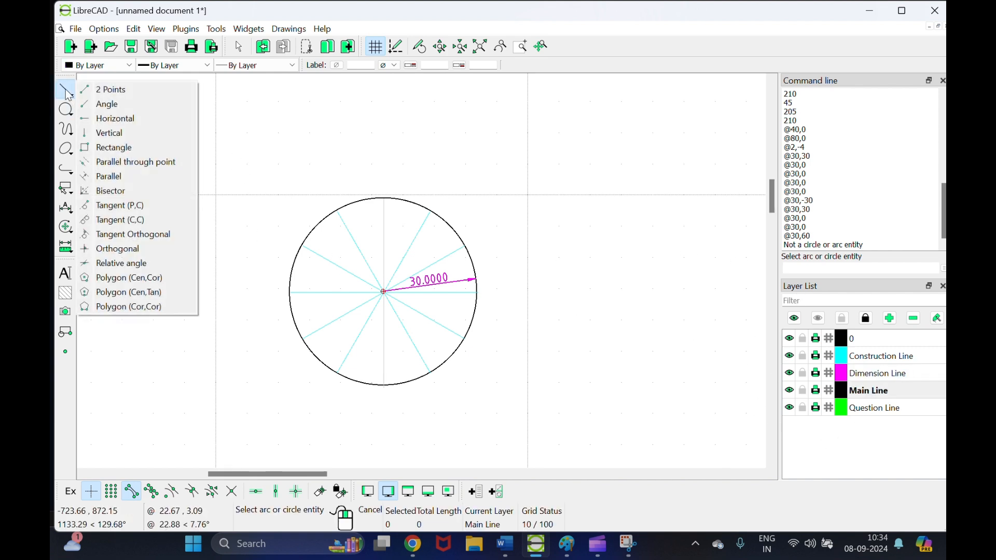
left_click(111, 90)
left_click_drag(772, 195, 771, 152)
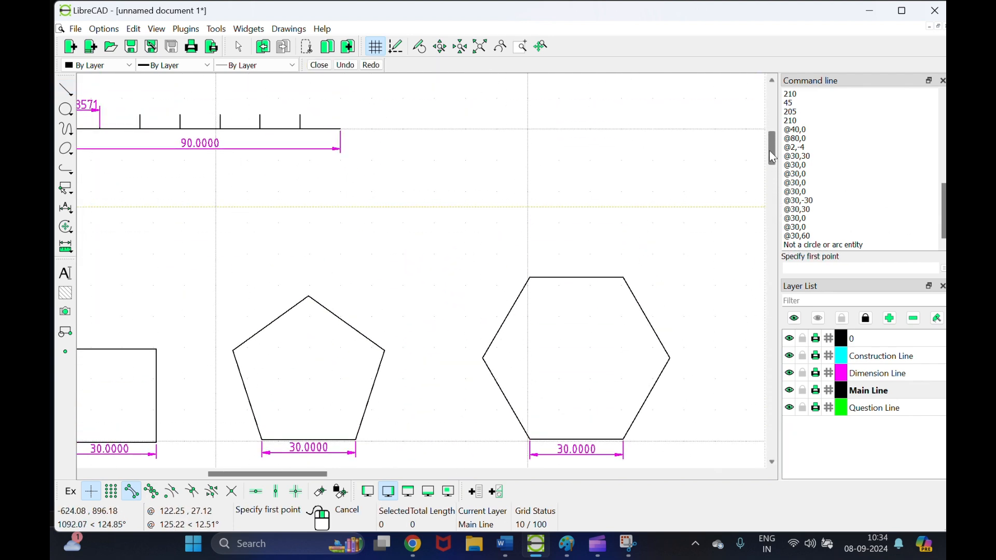
left_click_drag(770, 153, 776, 208)
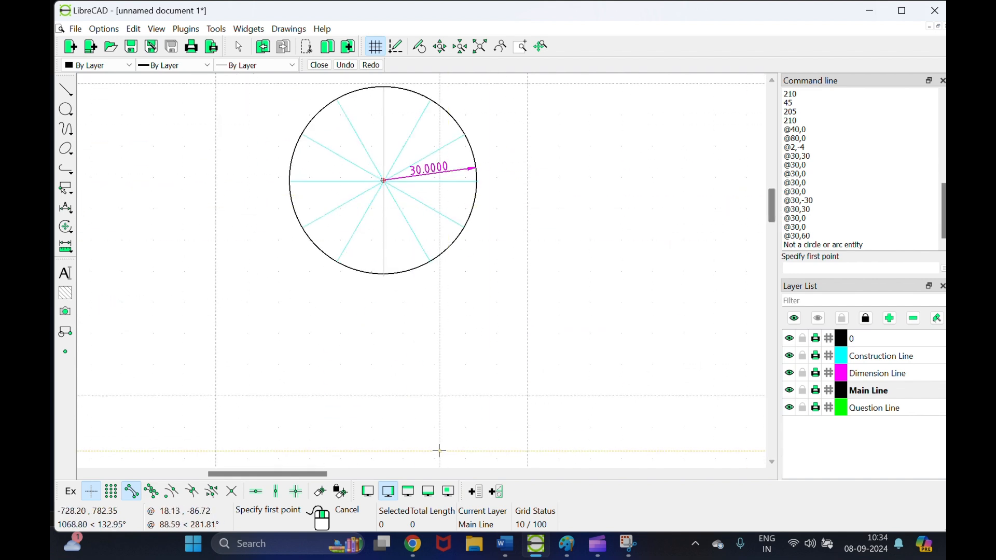
left_click_drag(318, 474, 368, 480)
left_click(463, 196)
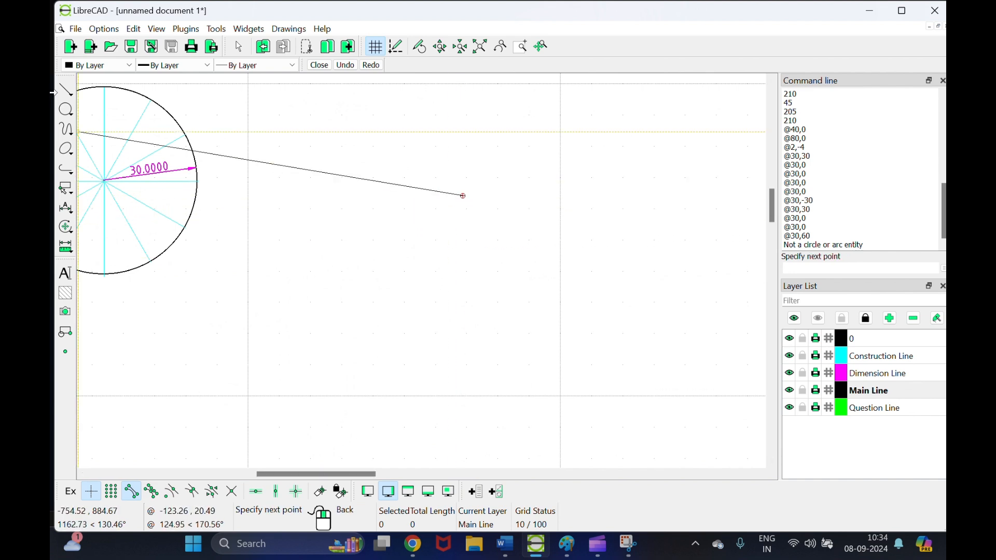
right_click(282, 143)
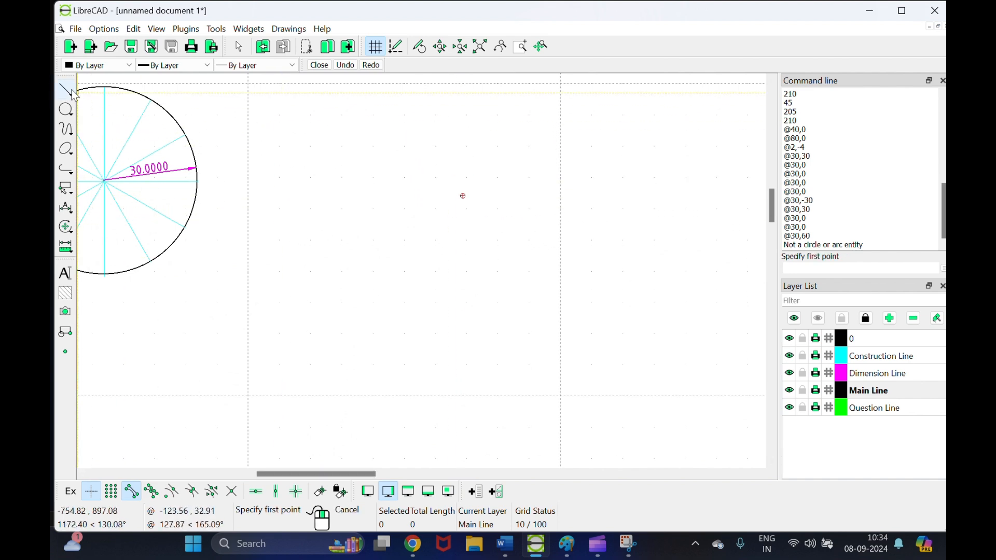
Step: Draw a radius-30 circle right of the divided one, then make Construction Line current
left_click(65, 110)
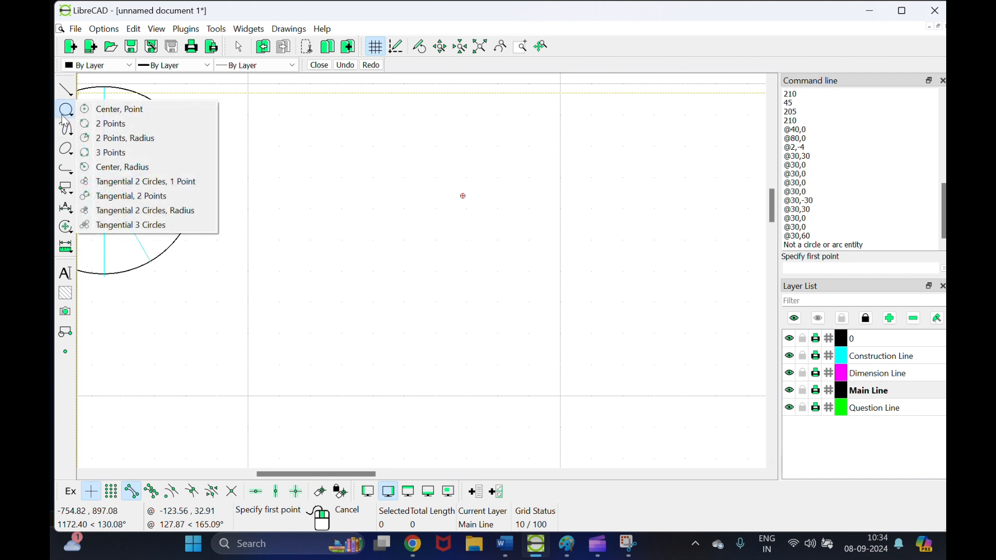
left_click(83, 151)
left_click(65, 88)
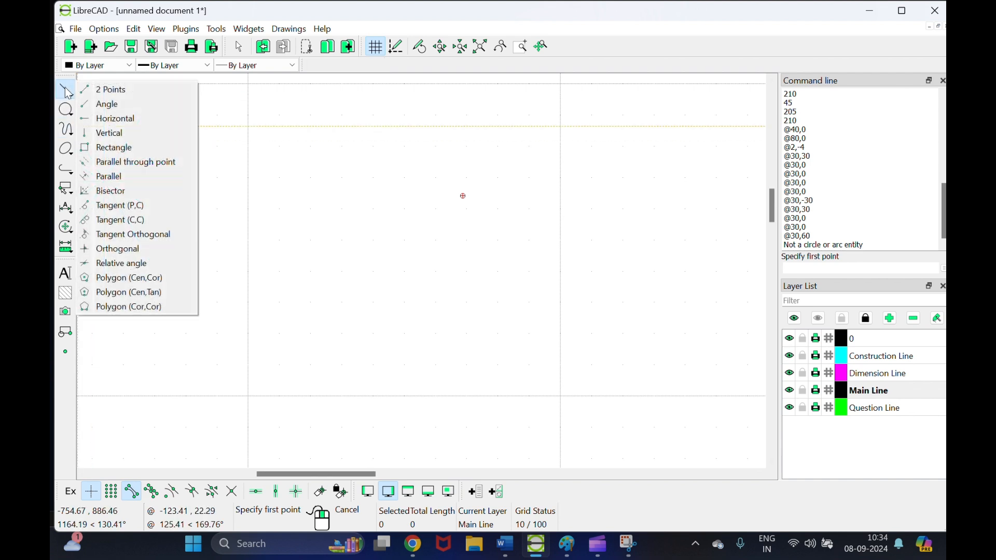
left_click(65, 108)
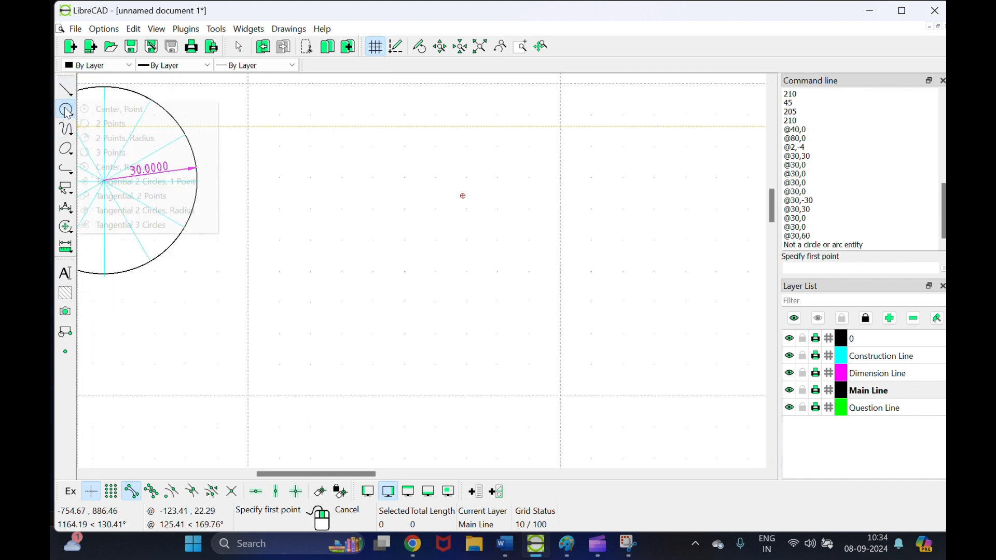
left_click(110, 167)
left_click(462, 196)
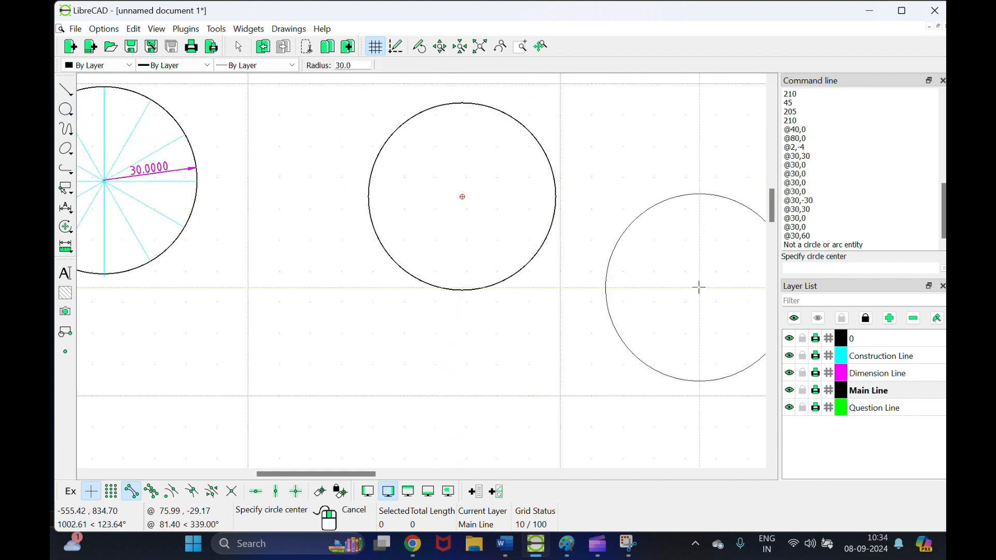
key("Escape")
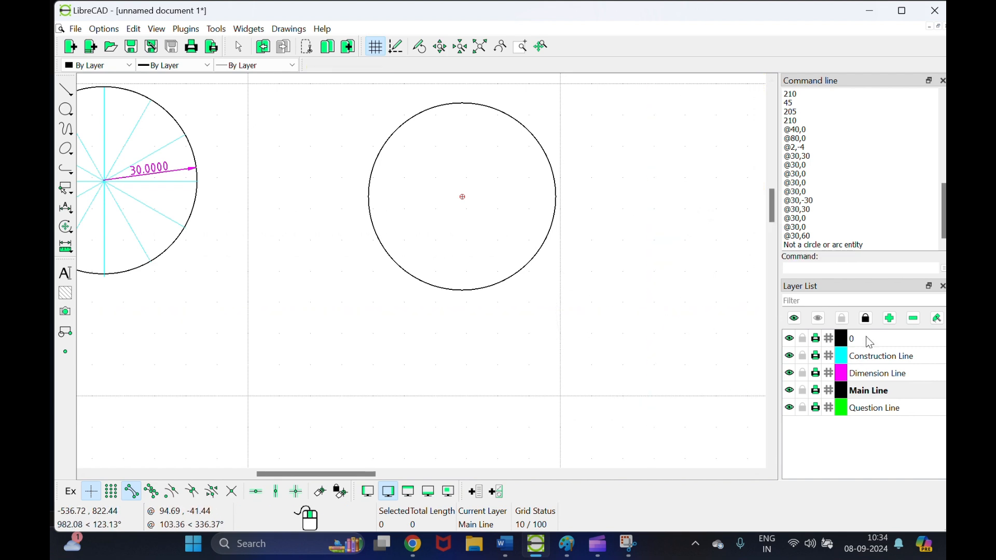
left_click(902, 360)
Step: Divide the new circle into 12 places with 10% inside ticks on Construction Line
left_click(485, 167)
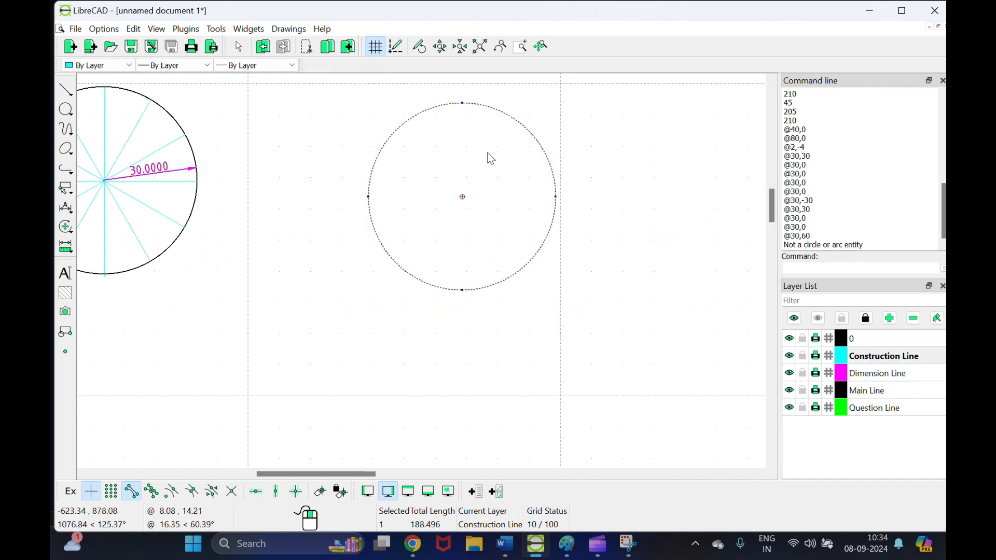
left_click(186, 29)
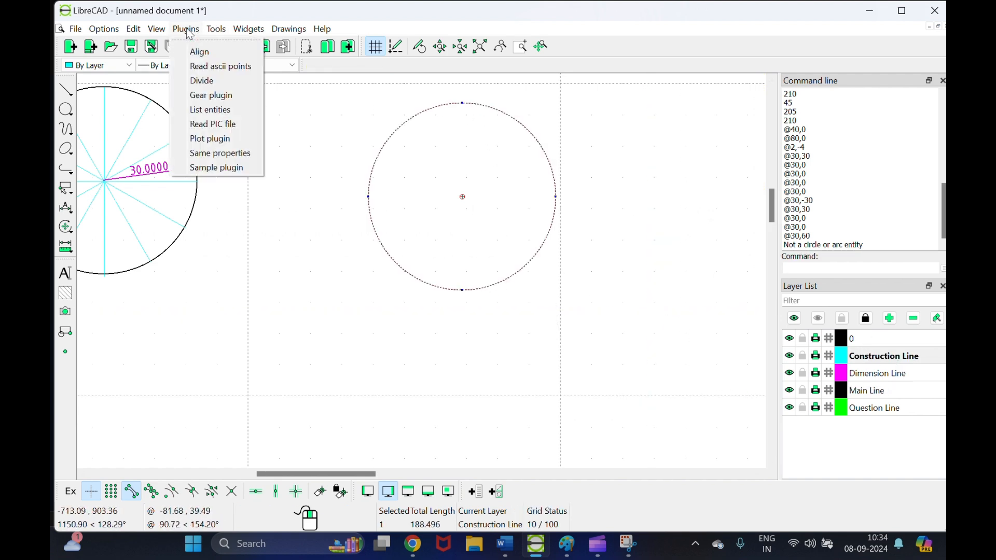
left_click(204, 80)
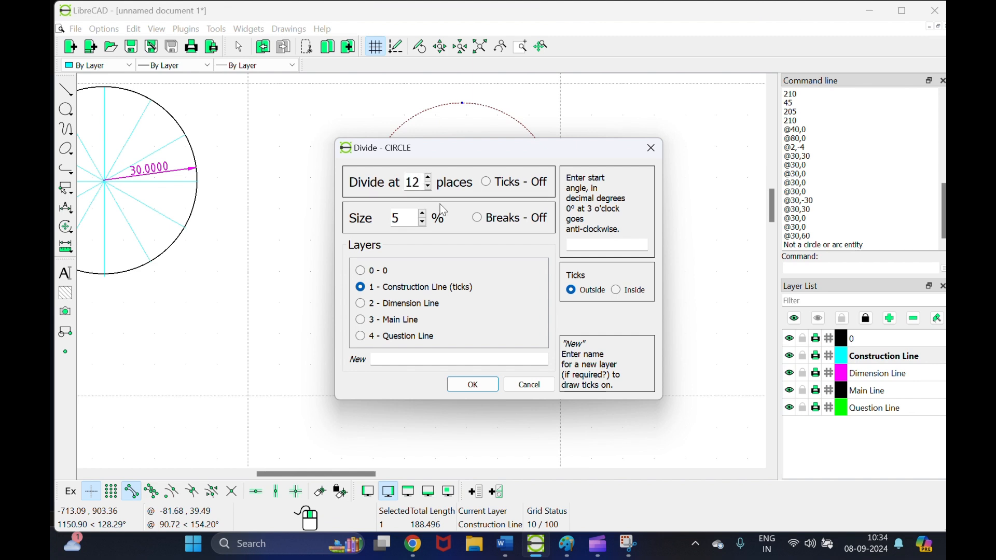
left_click(486, 182)
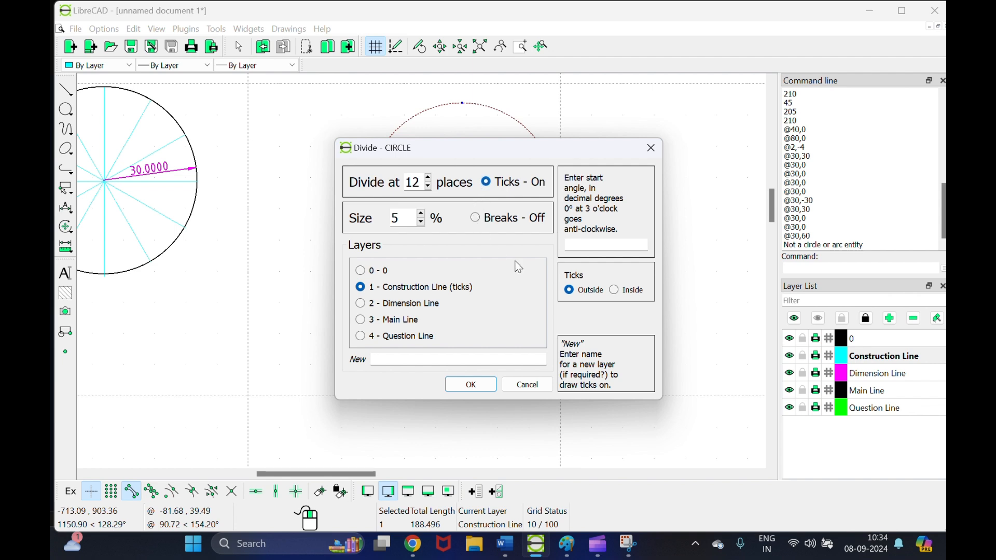
left_click(615, 290)
left_click(421, 214)
left_click(422, 214)
left_click(422, 214)
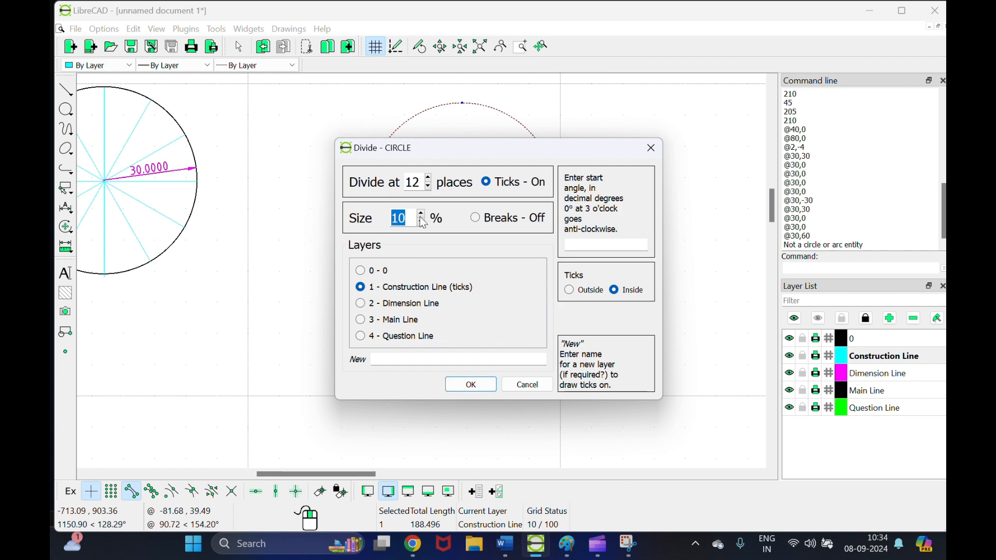
left_click(481, 379)
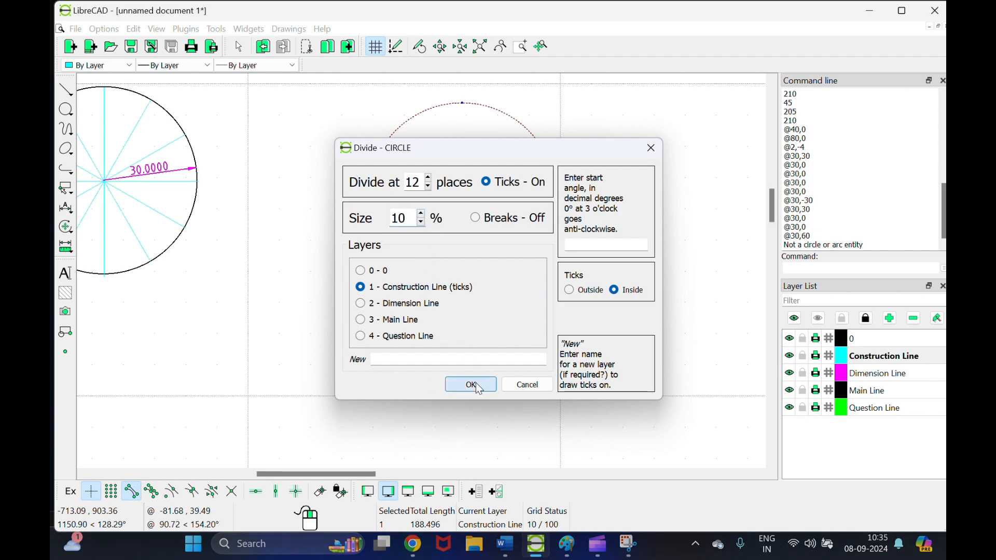
scroll(460, 196, "up", 2)
Step: Switch the current layer from Construction Line to Dimension Line
scroll(460, 195, "up", 2)
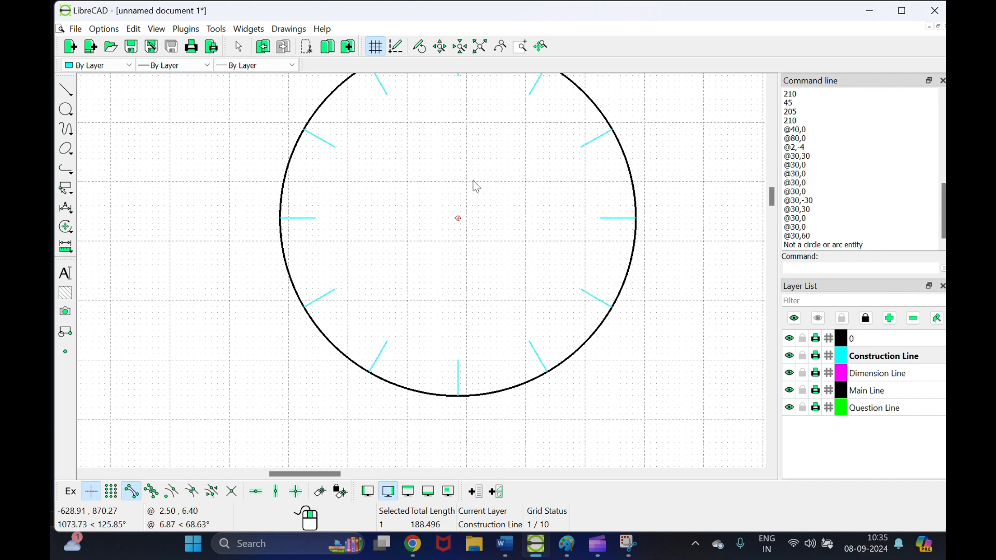
scroll(476, 186, "down", 1)
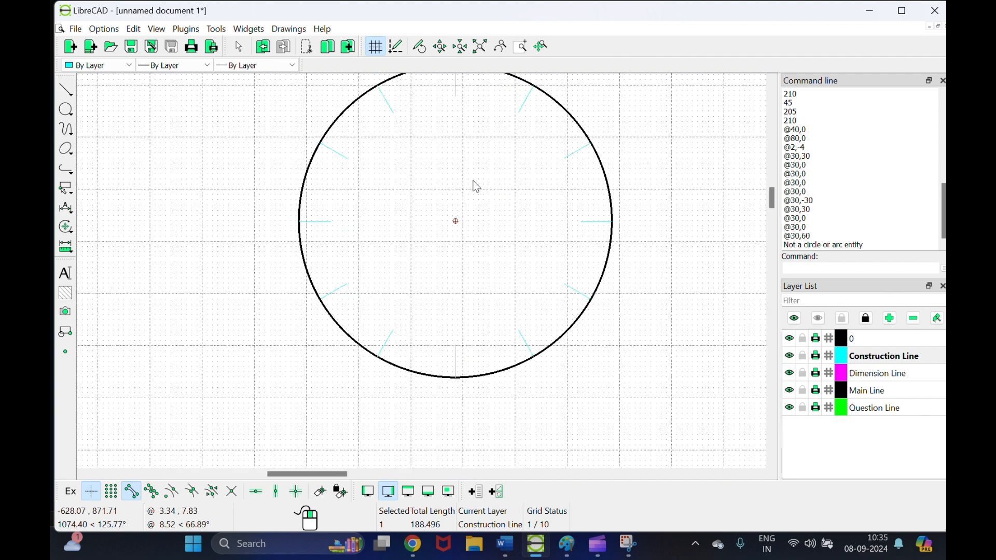
scroll(475, 197, "down", 3)
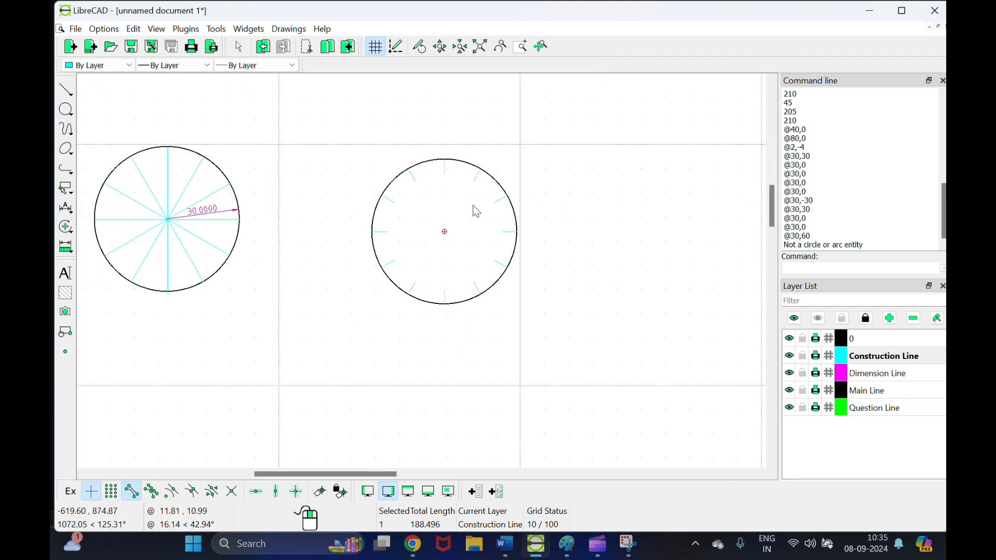
scroll(476, 221, "up", 3)
scroll(449, 221, "up", 1)
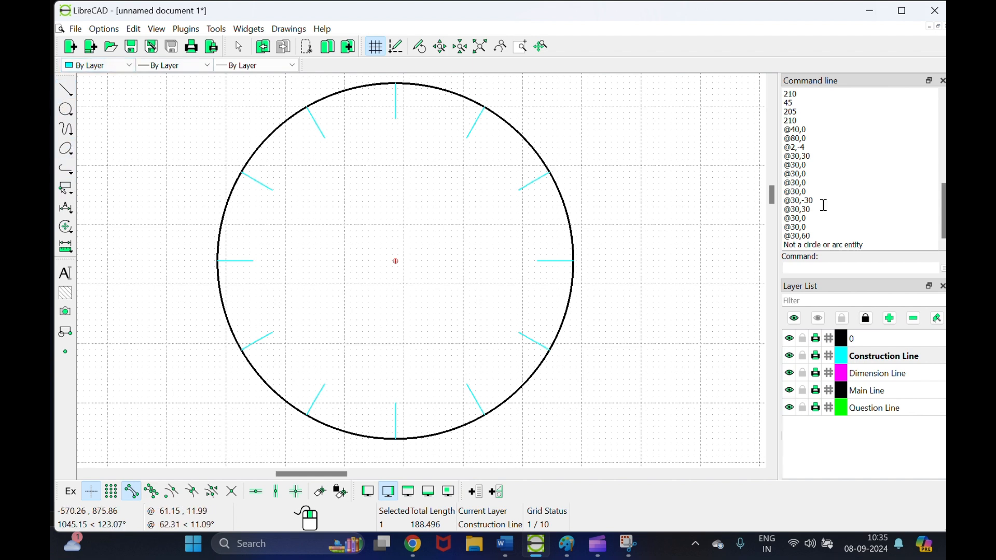
left_click(869, 375)
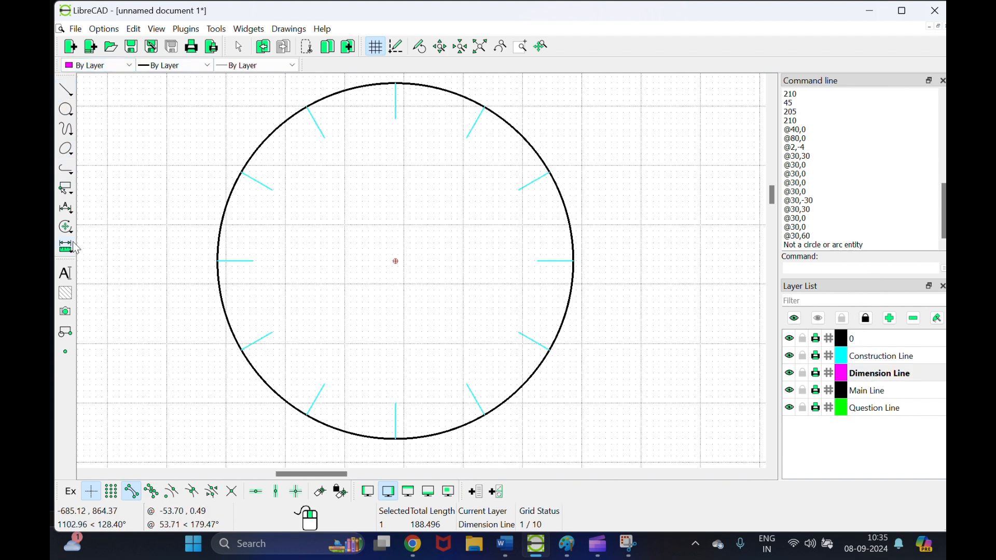
Step: Add a 30.0000 radius dimension inside the ticked circle
left_click(66, 208)
left_click(104, 279)
left_click(68, 212)
left_click(110, 265)
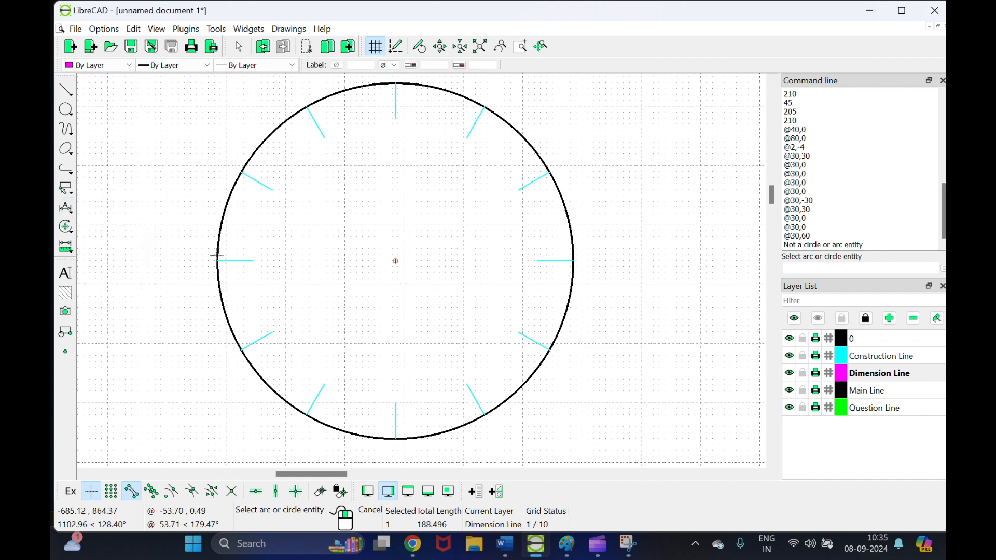
left_click(394, 260)
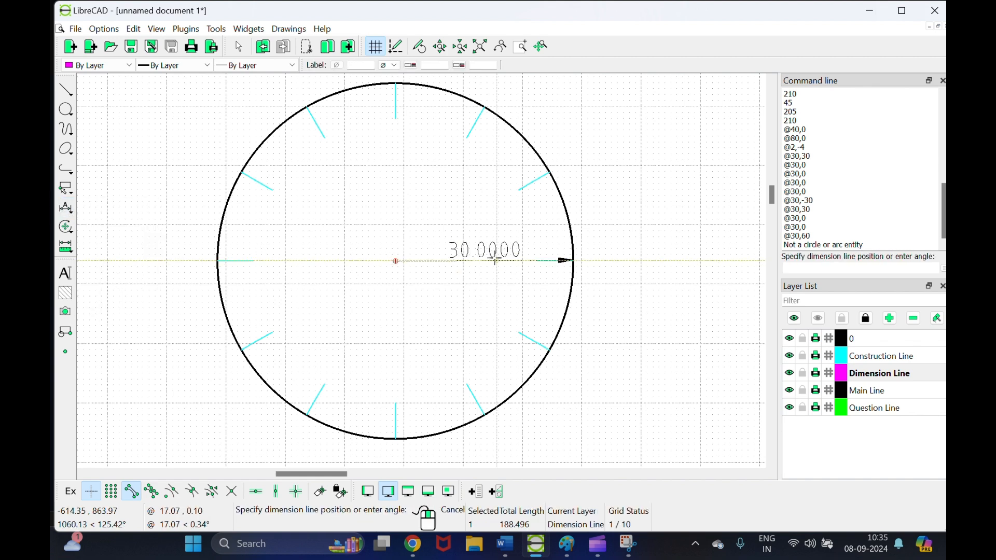
left_click(487, 242)
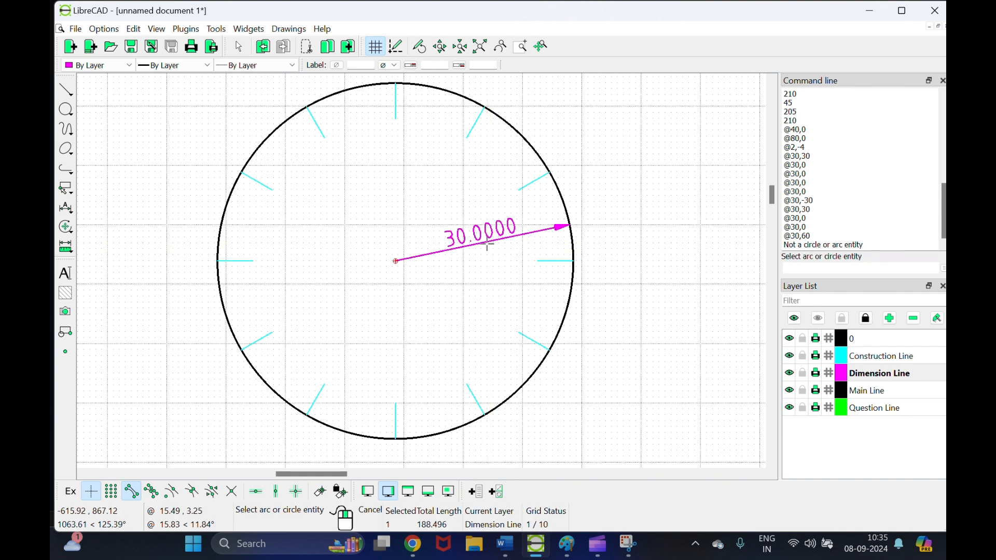
right_click(480, 289)
Step: Delete the extra circle on the left and move the ticked circle leftward
scroll(317, 268, "down", 5)
scroll(217, 245, "down", 1)
scroll(217, 244, "down", 1)
left_click_drag(253, 166, 110, 343)
key("Delete")
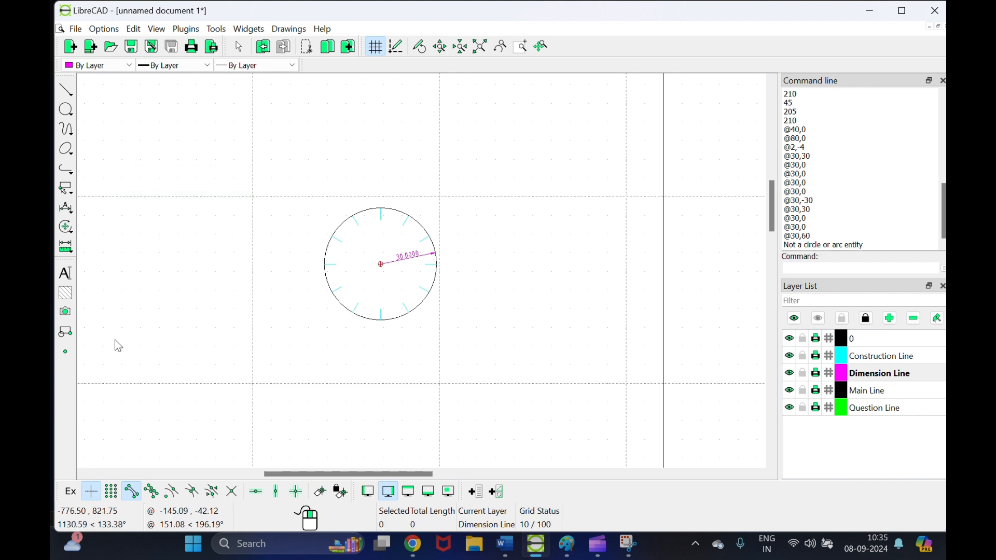
left_click_drag(297, 173, 491, 349)
left_click_drag(392, 320, 135, 307)
left_click(238, 297)
mouse_move(345, 474)
left_mouse_down()
mouse_move(233, 474)
mouse_move(292, 492)
left_mouse_up()
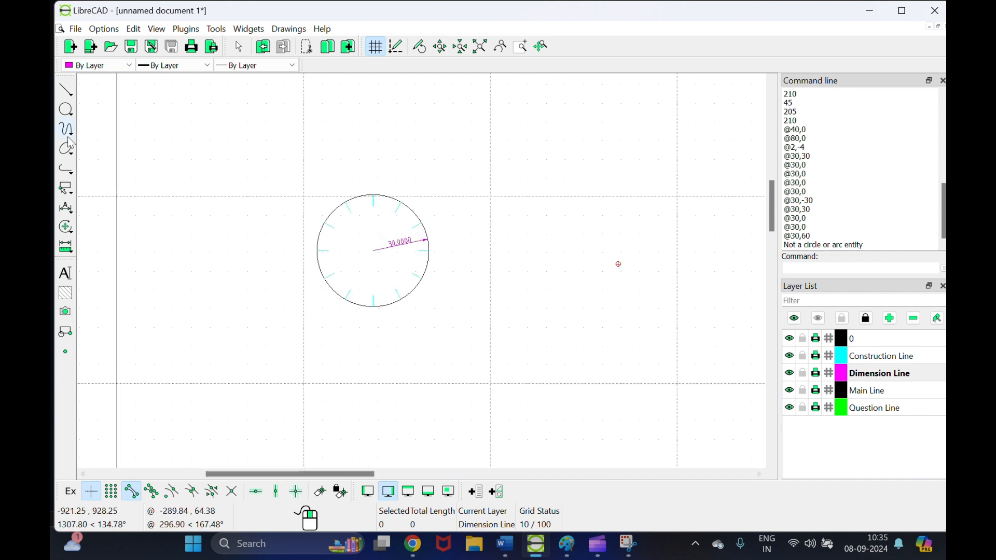
Step: Place a green 'Q5.' label on Question Line, above-left of the ticked circle
left_click(867, 410)
left_click(66, 274)
left_click(566, 202)
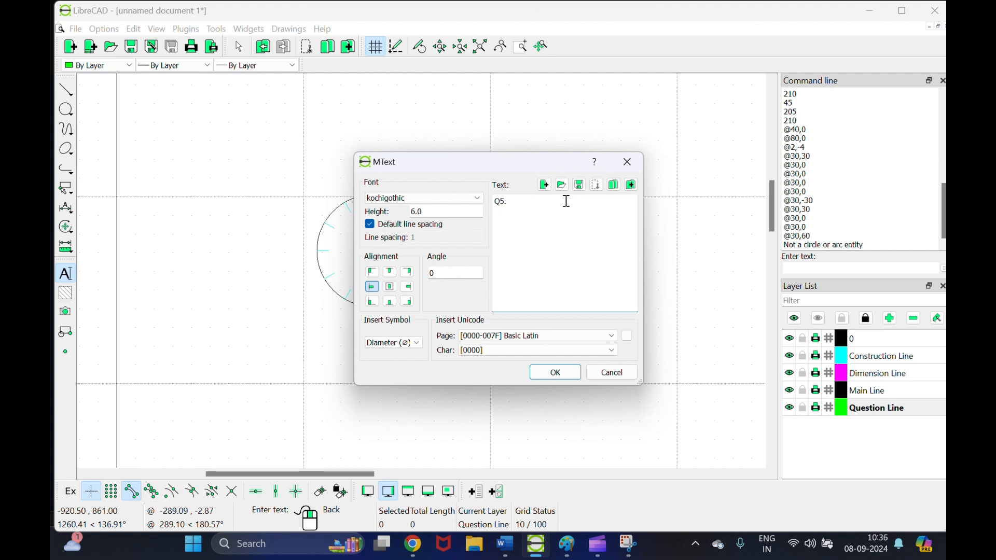
left_click(556, 373)
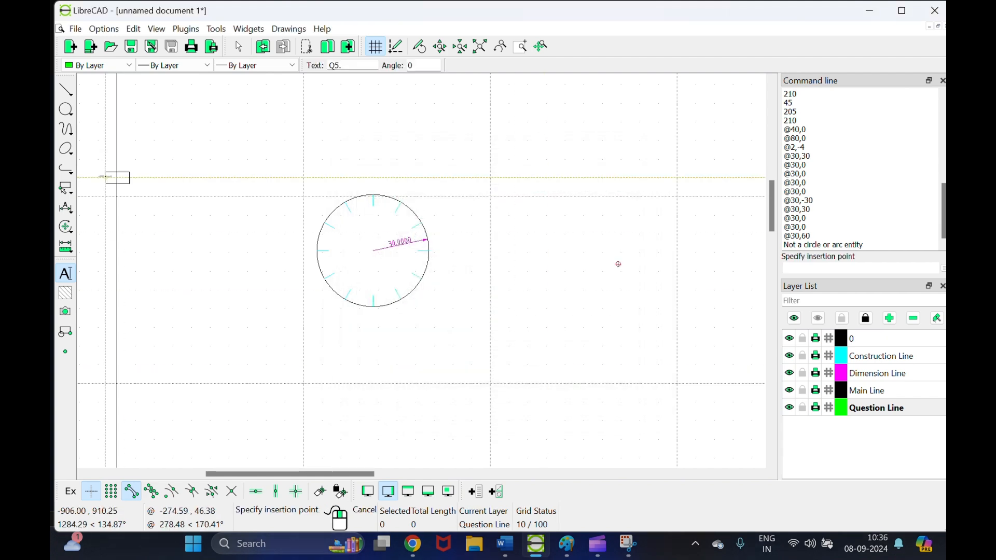
left_click(265, 188)
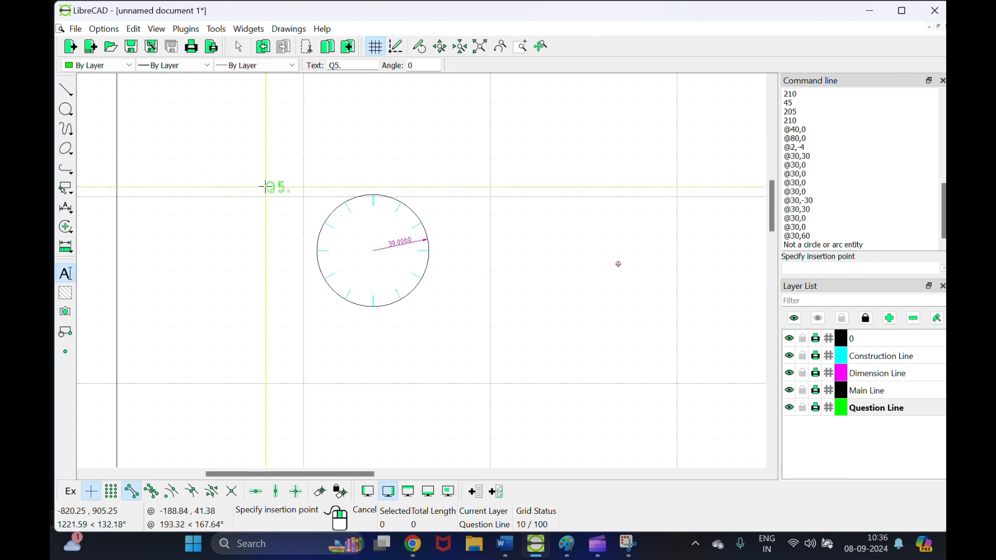
right_click(539, 296)
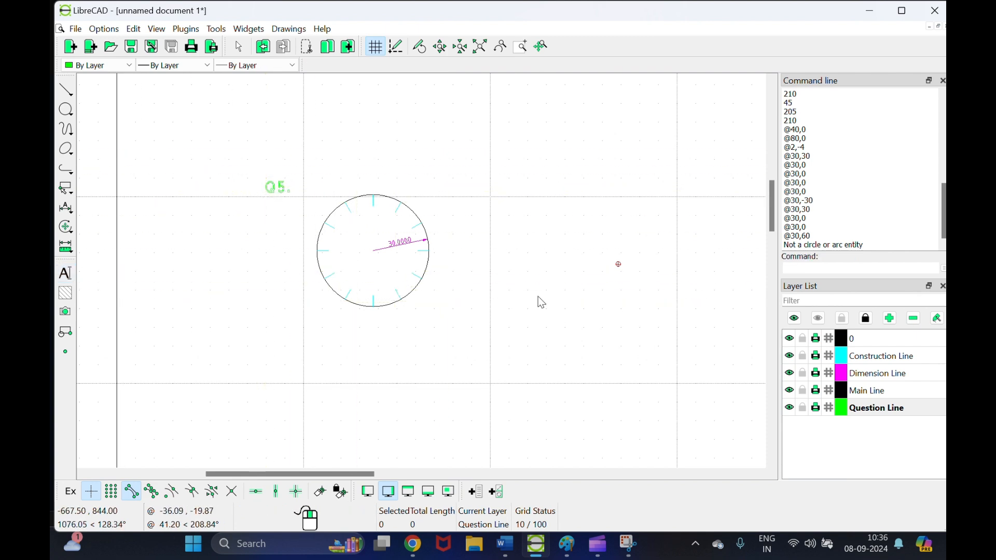
scroll(515, 270, "down", 2)
scroll(515, 270, "down", 2)
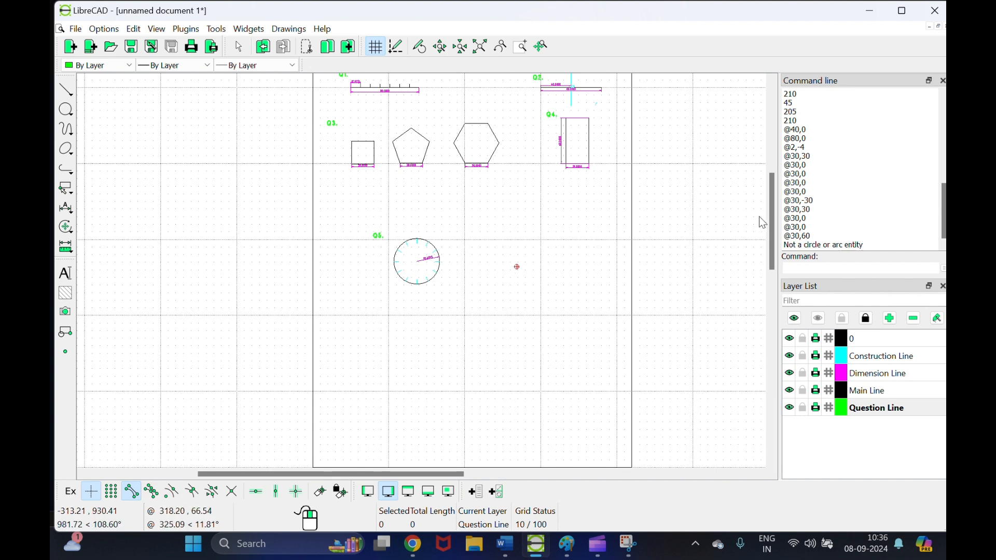
Step: Open SAMPLE.pdf from the Downloads > graphics folder in the browser
mouse_move(773, 216)
left_mouse_down()
mouse_move(771, 187)
mouse_move(785, 287)
left_mouse_up()
scroll(616, 113, "up", 4)
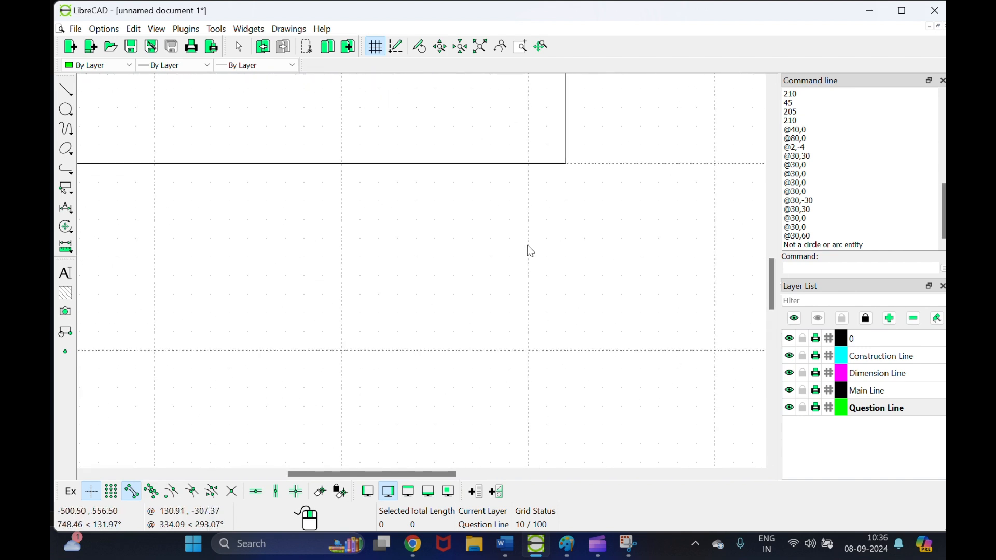
left_click_drag(769, 289, 767, 261)
left_click(592, 549)
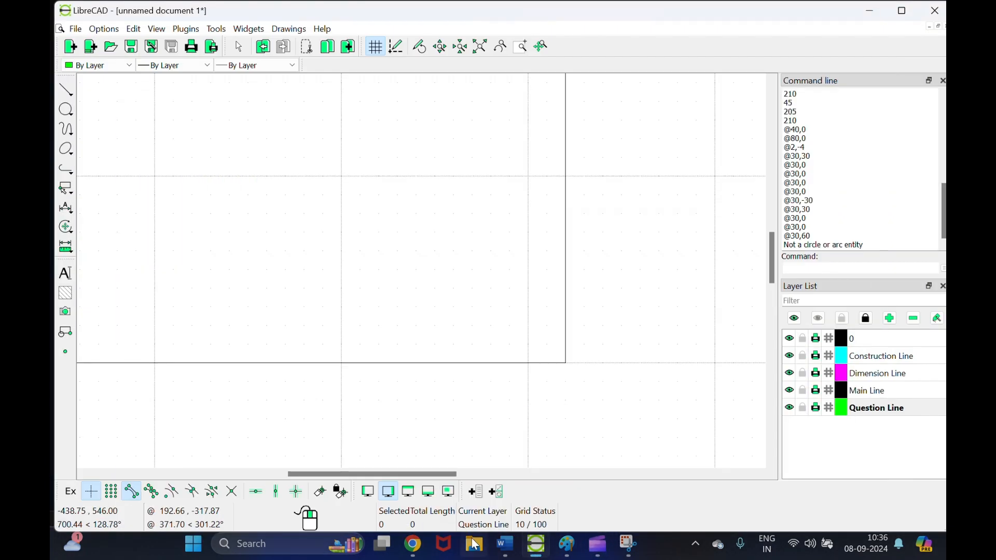
left_click(471, 549)
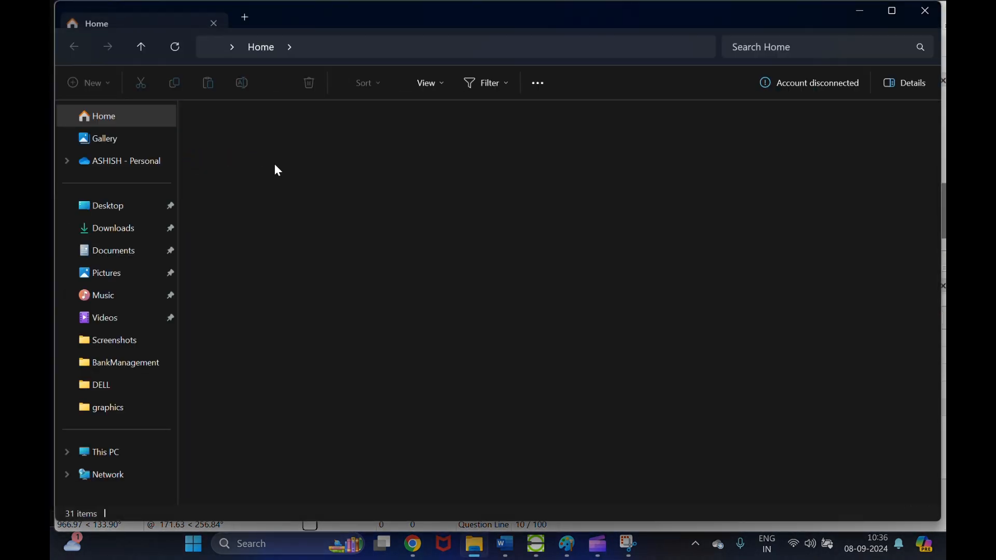
left_click(127, 251)
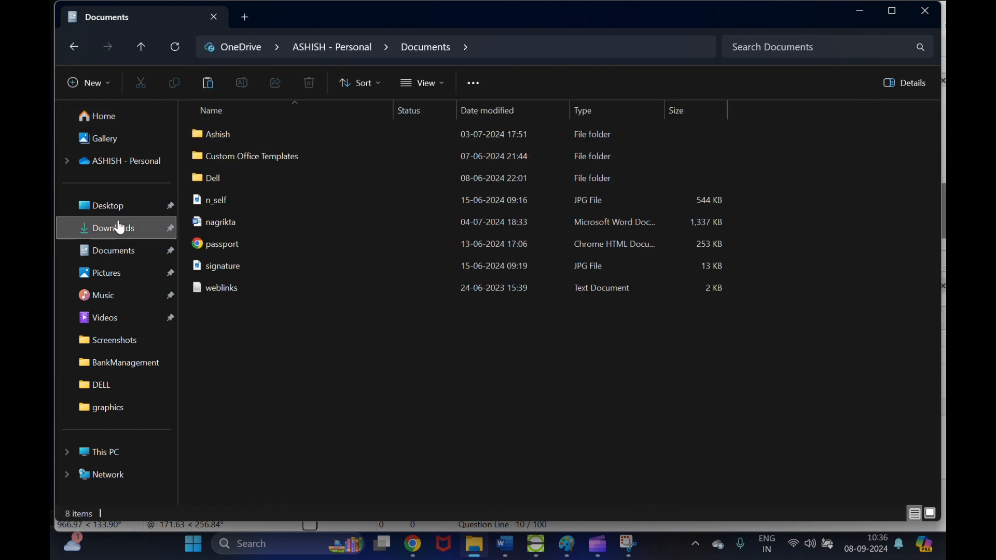
left_click(98, 226)
double_click(228, 192)
double_click(263, 150)
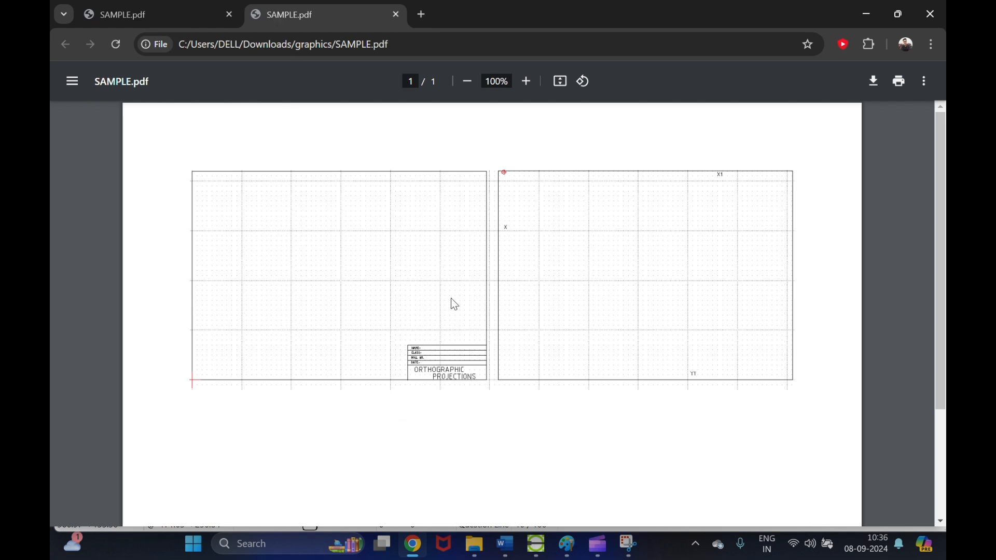
Step: Zoom in on SAMPLE.pdf's Orthographic Projections title block, then return to LibreCAD
scroll(450, 298, "up", 5, "ctrl")
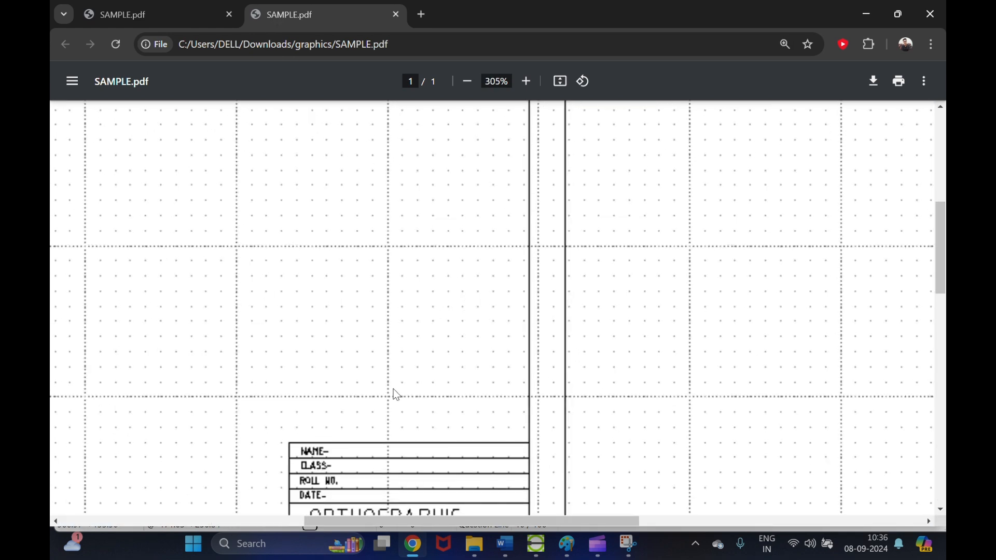
scroll(372, 455, "down", 2)
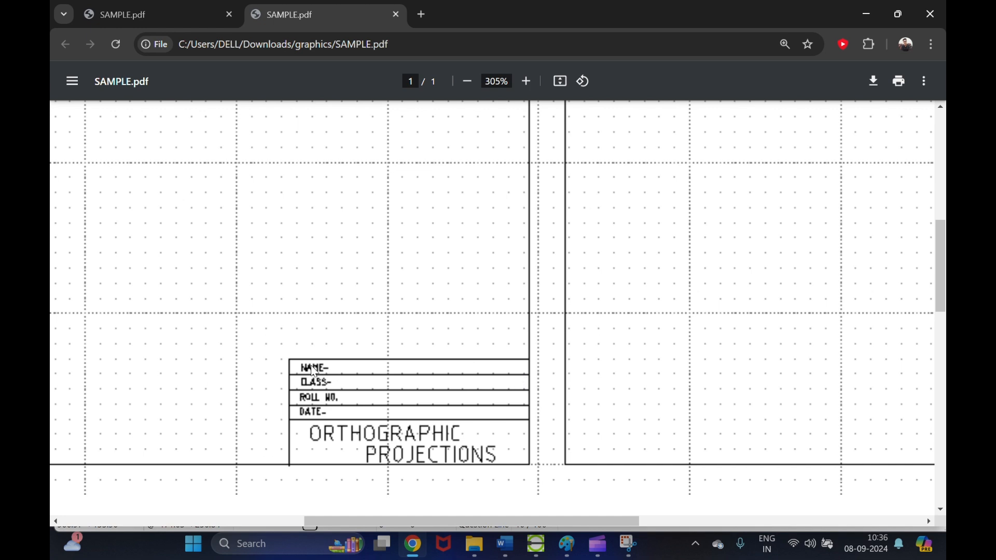
left_click(537, 545)
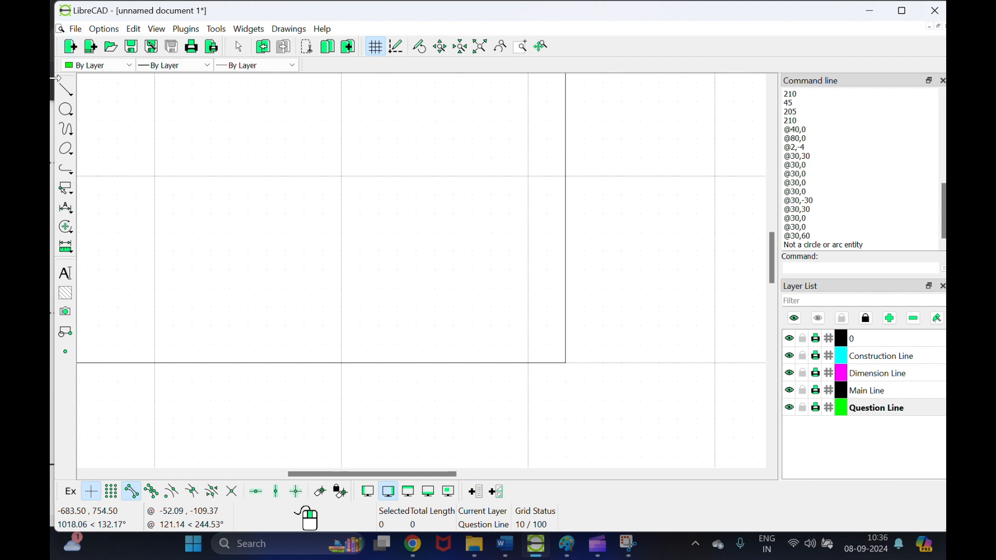
Step: Start a rectangle with its first corner at -480, 600
left_click(65, 92)
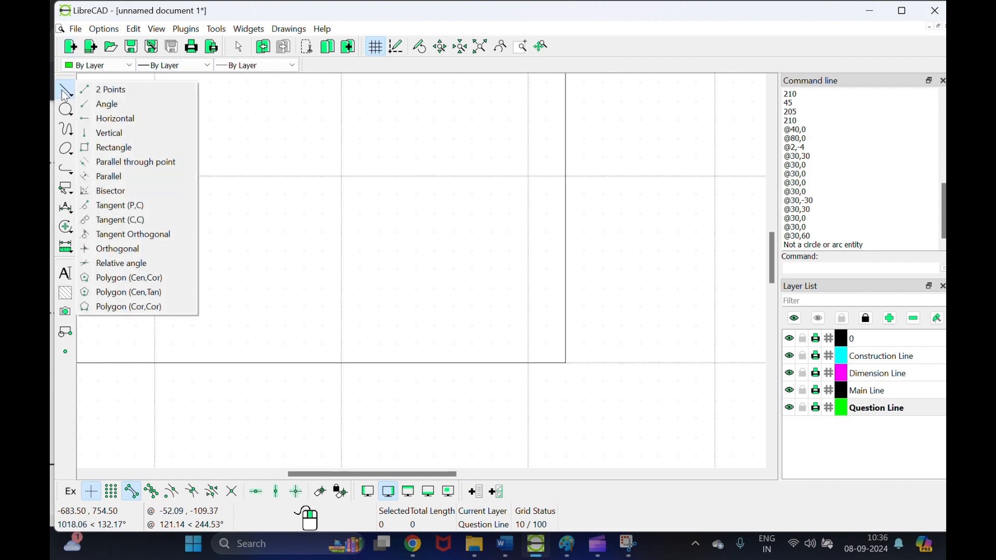
left_click(105, 147)
scroll(581, 361, "up", 2)
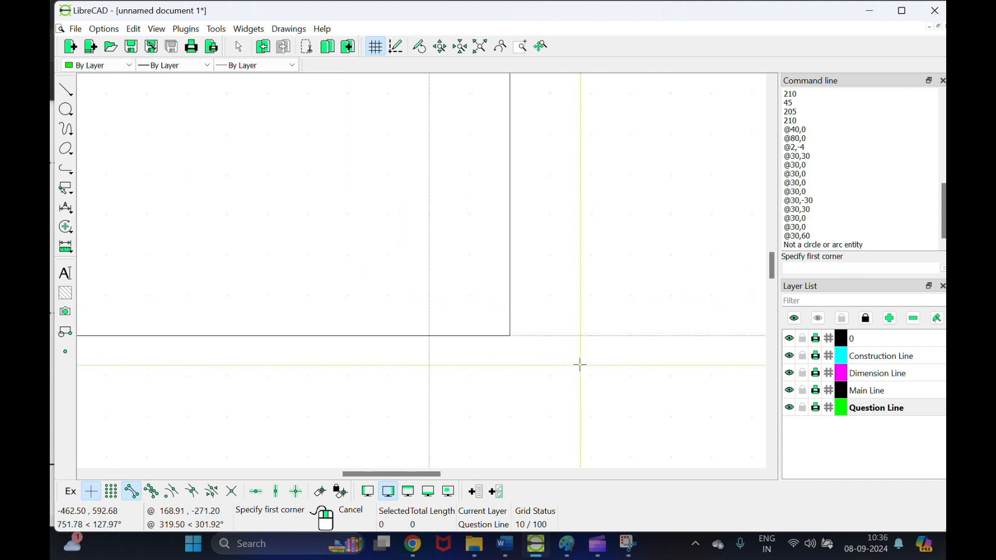
left_click(511, 335)
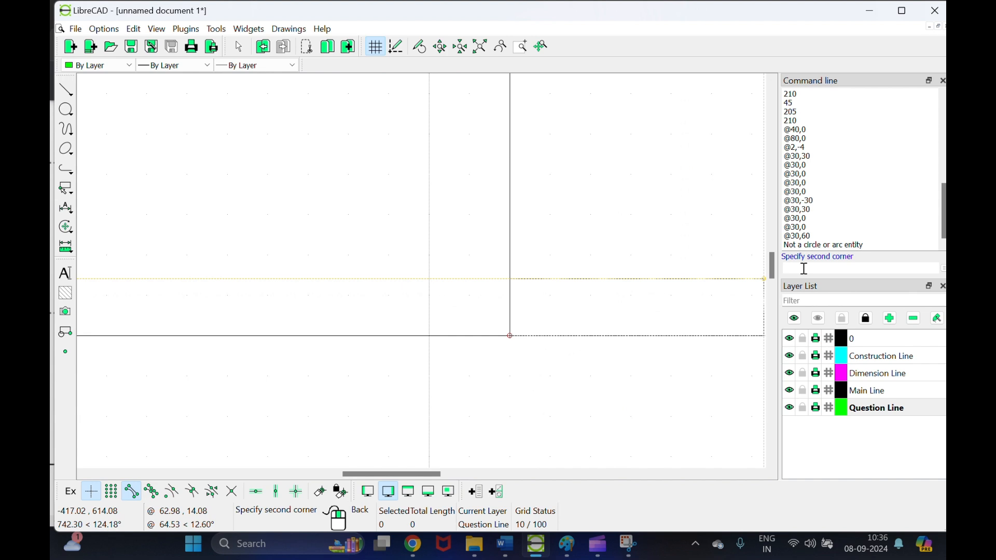
key("BackSpace")
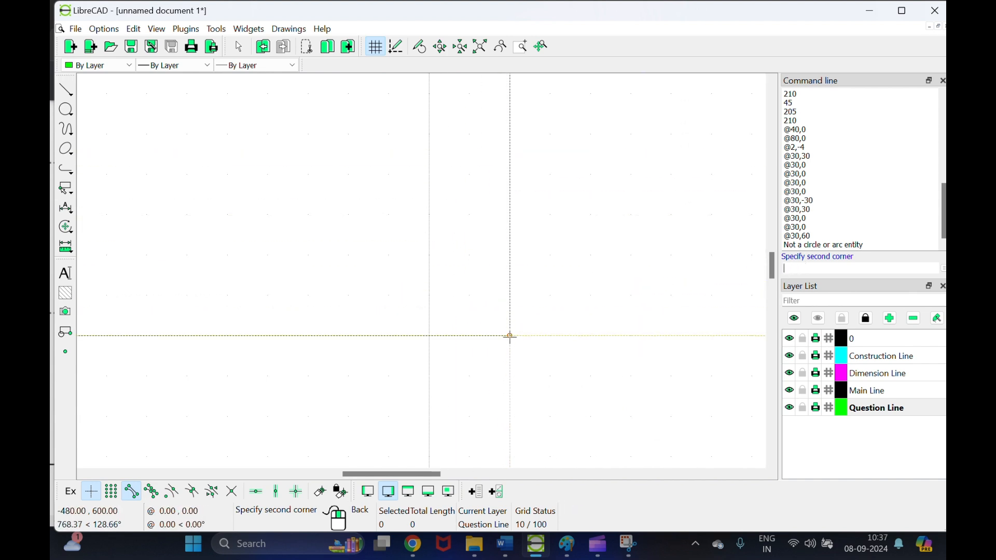
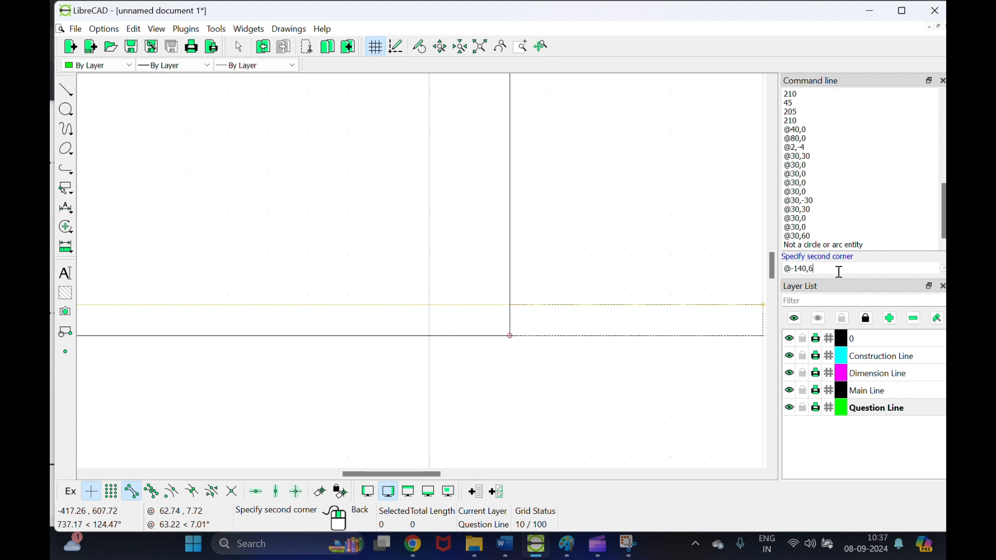
Step: Undo the green rectangle and make Main Line the current layer
key("Return")
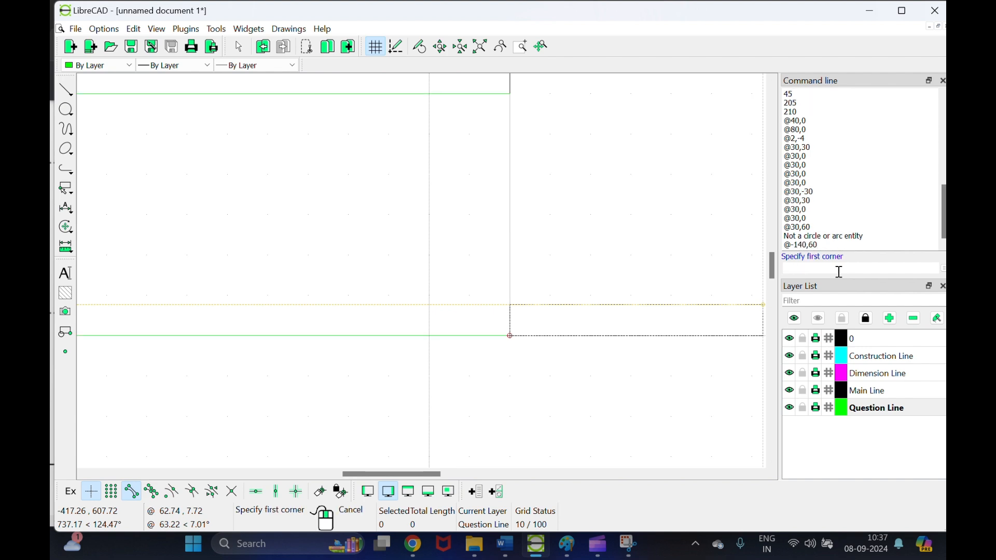
right_click(469, 275)
key("ctrl+z")
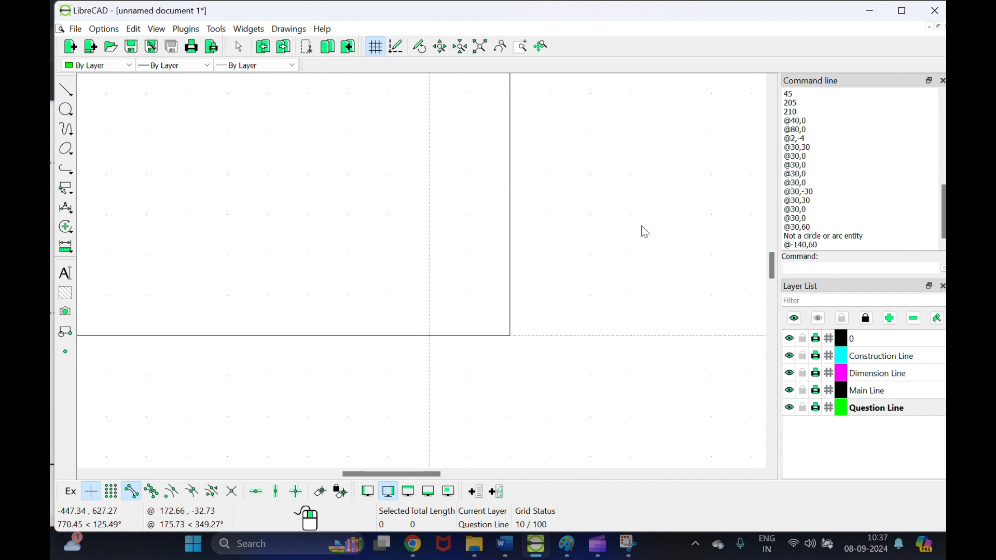
left_click(877, 390)
Step: Draw a 140 by 60 rectangle from the axis crossing using @-140,60
left_click(73, 99)
left_click(121, 148)
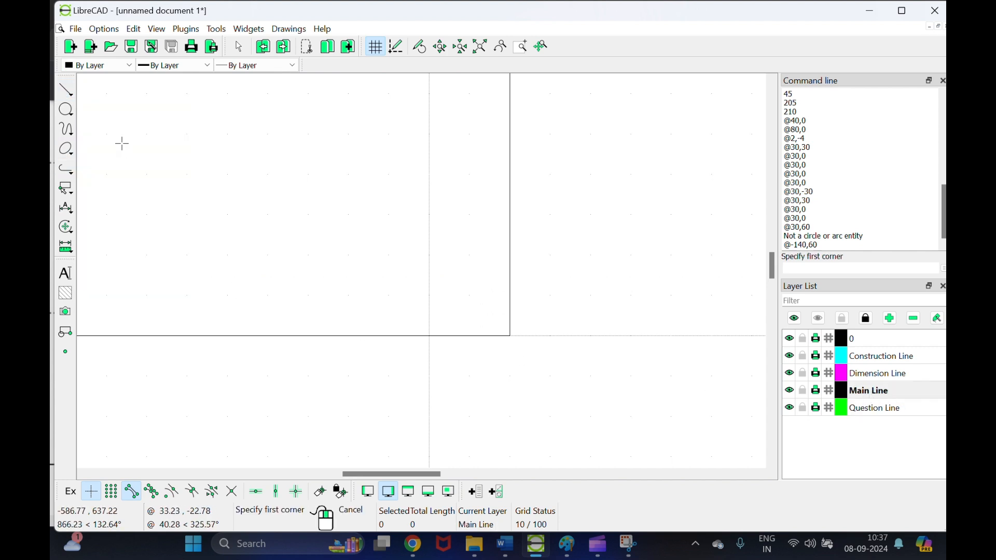
left_click(510, 335)
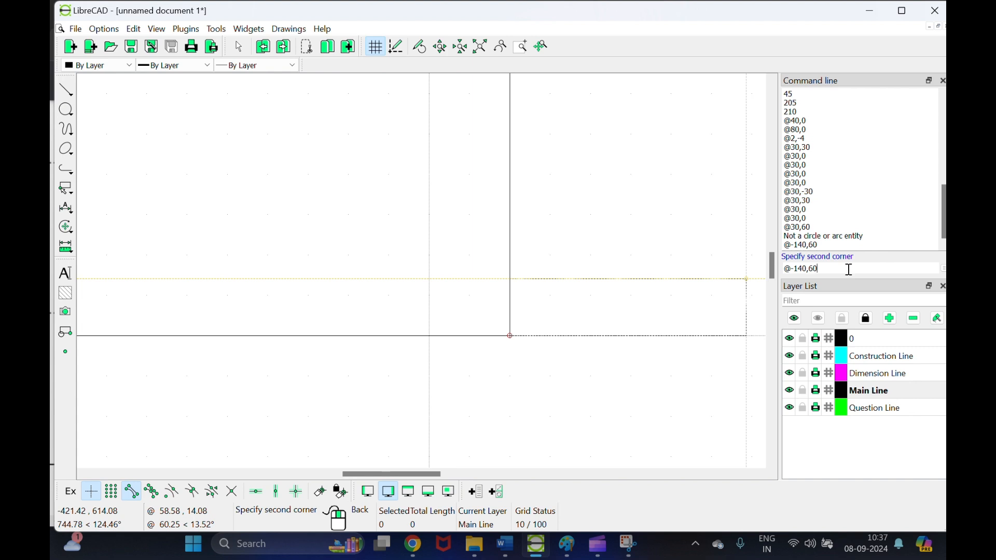
key("Return")
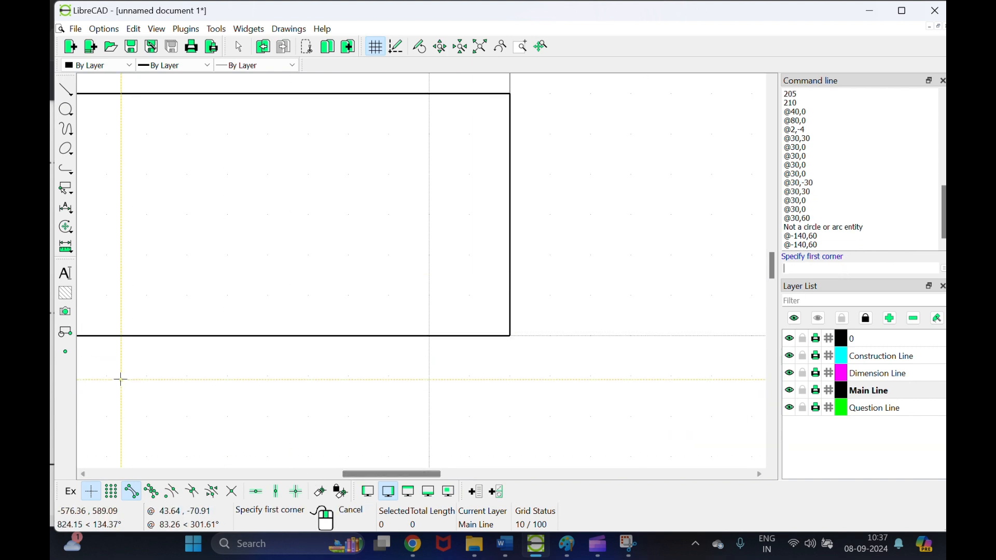
scroll(284, 363, "down", 1)
Step: Choose the Parallel line tool at distance 10, then bring up SAMPLE.pdf in Chrome
left_click_drag(368, 475, 331, 485)
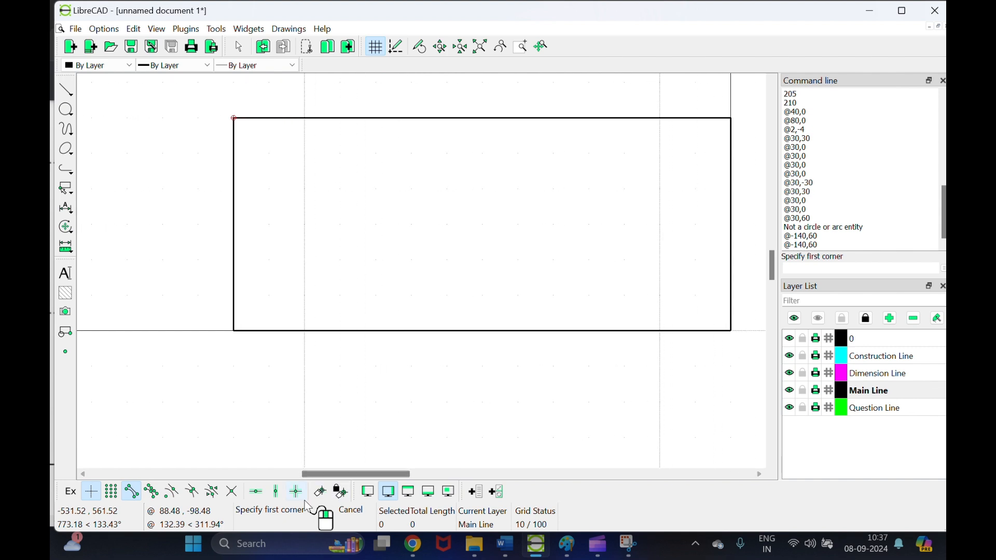
left_click(66, 89)
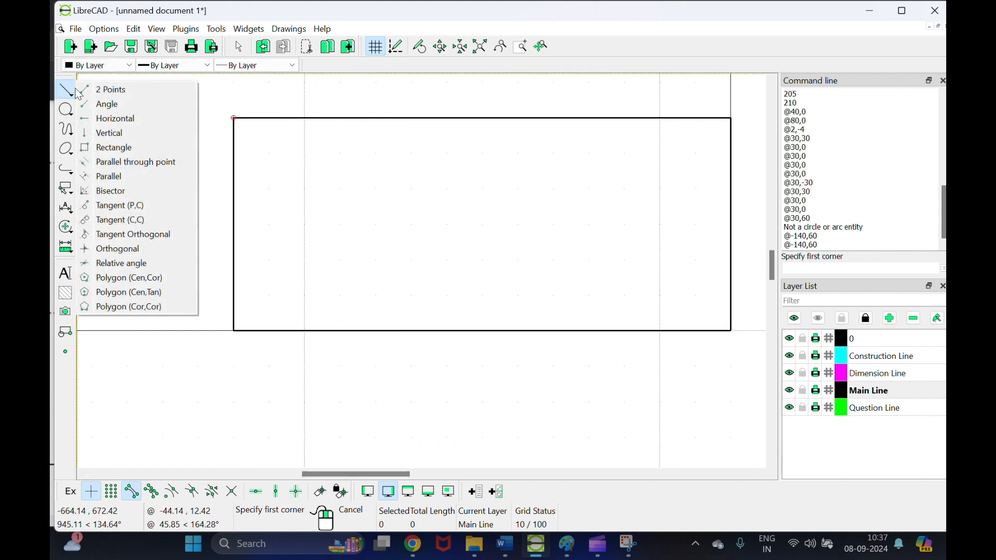
left_click(123, 176)
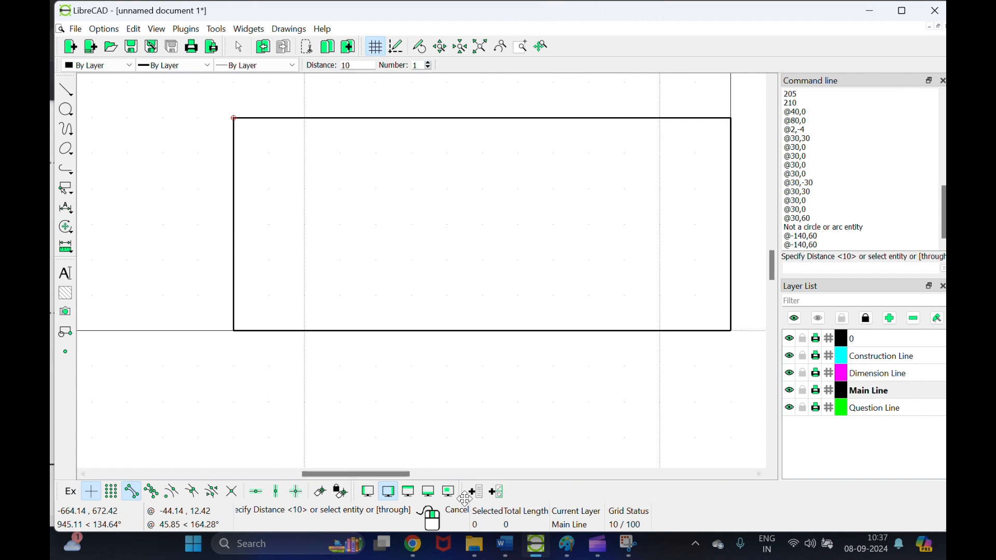
mouse_move(476, 545)
left_click(413, 544)
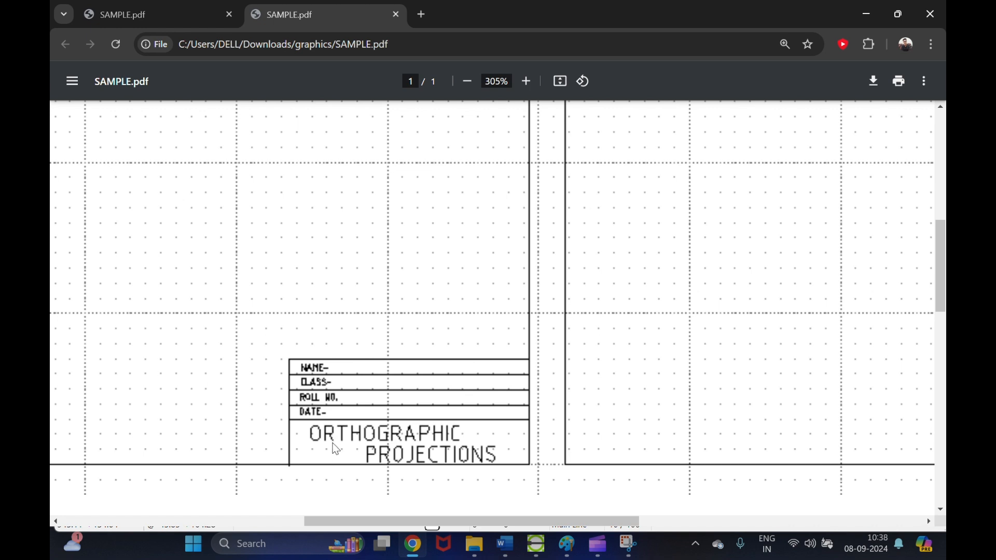
Step: Return to LibreCAD with the parallel offset count set to 4
left_click(535, 542)
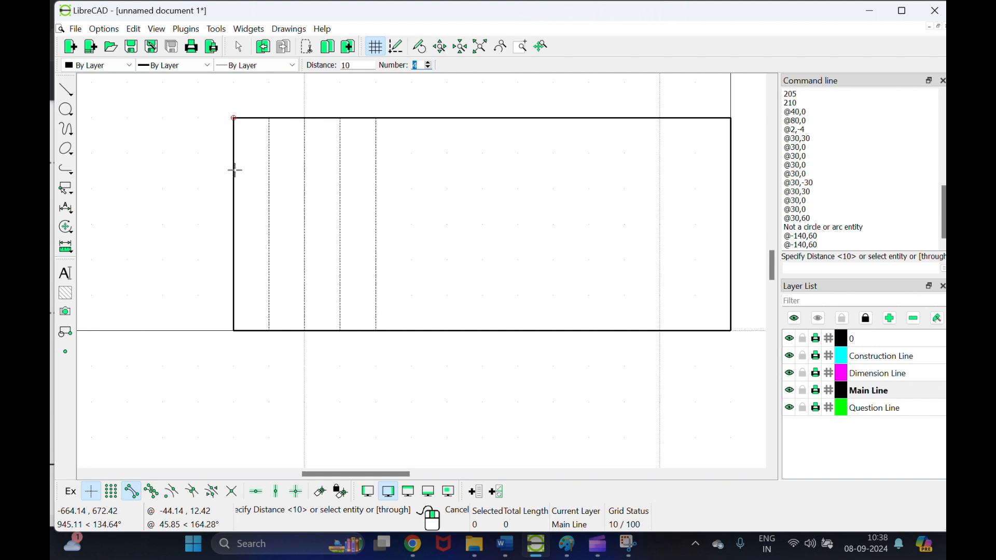
Step: Place four horizontal parallels 10 apart inside the rectangle, then make layer 0 current
left_click(370, 130)
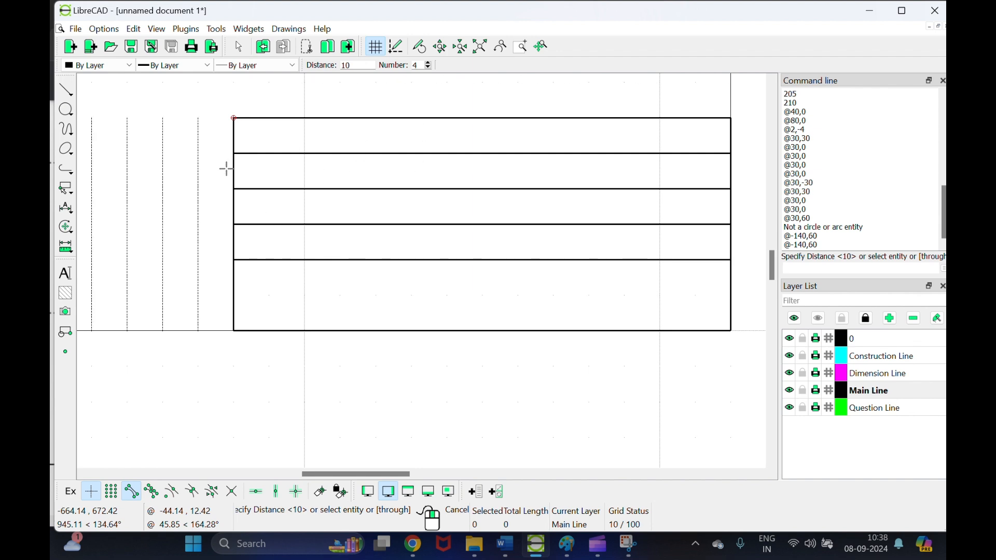
right_click(381, 144)
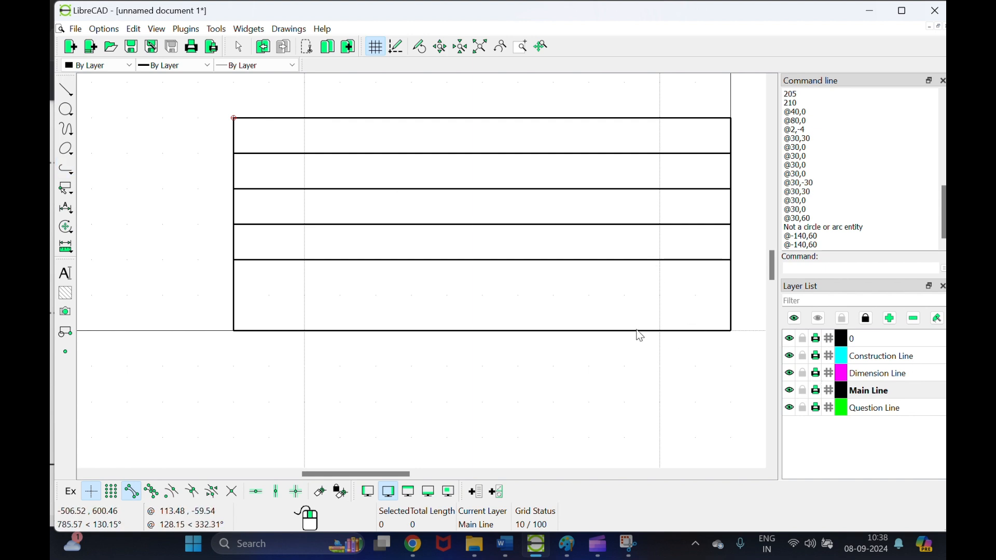
left_click(856, 338)
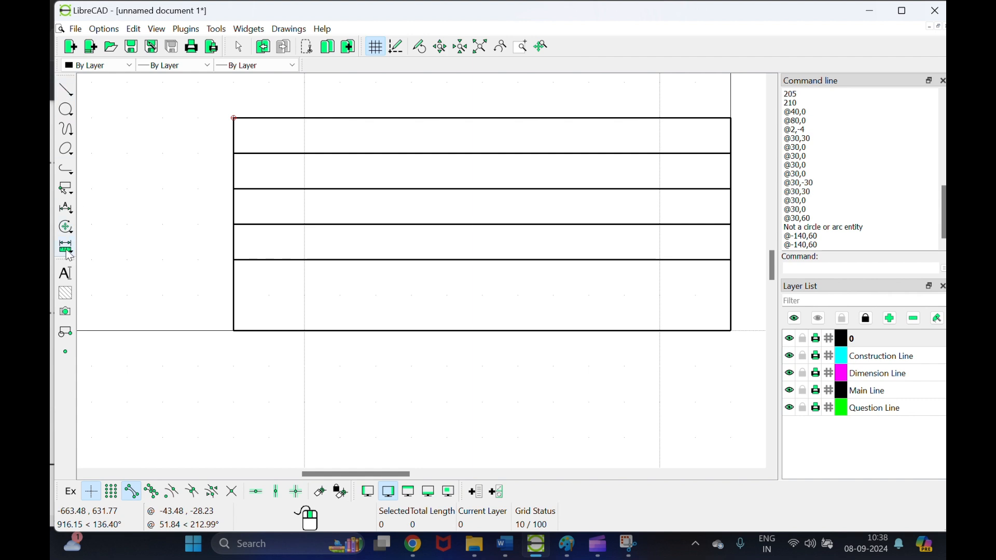
Step: Create an MText in the unicode font reading 'NAME -' followed by the student's name
left_click(66, 274)
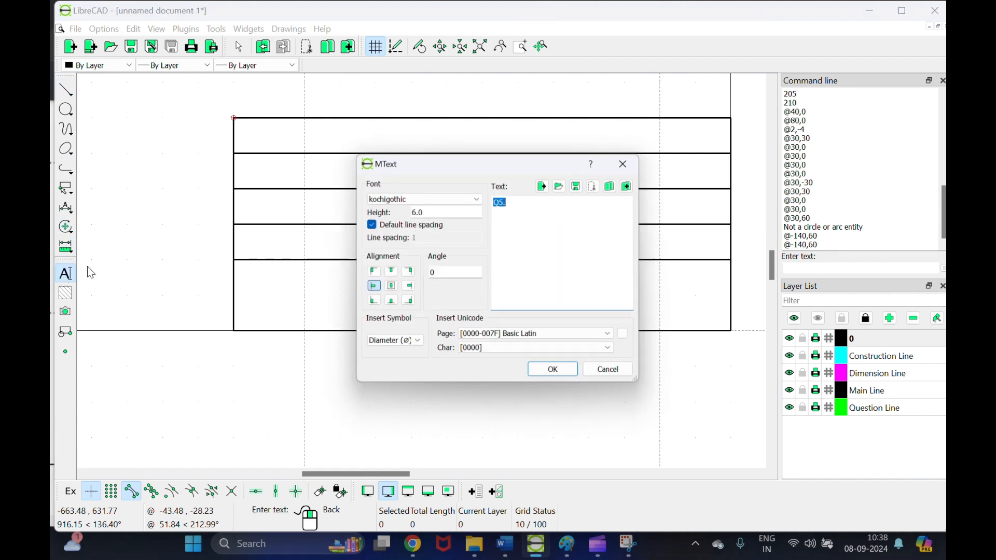
left_click(447, 200)
scroll(432, 272, "down", 2)
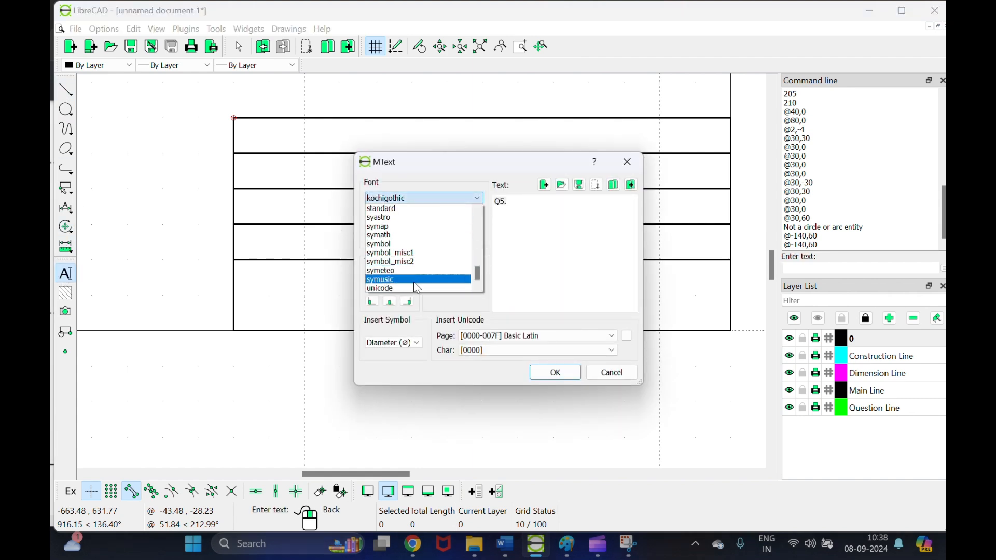
left_click(413, 281)
left_click(528, 208)
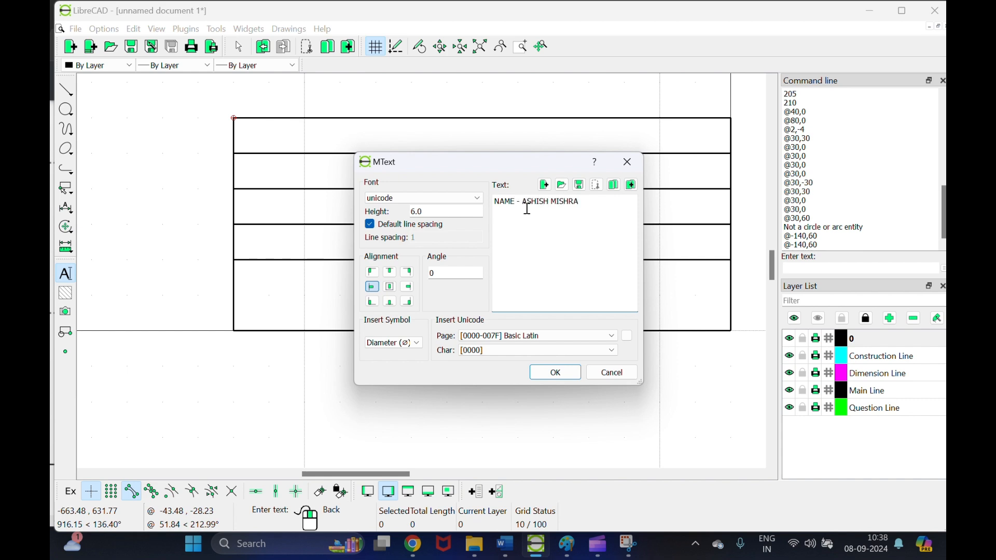
left_click(555, 372)
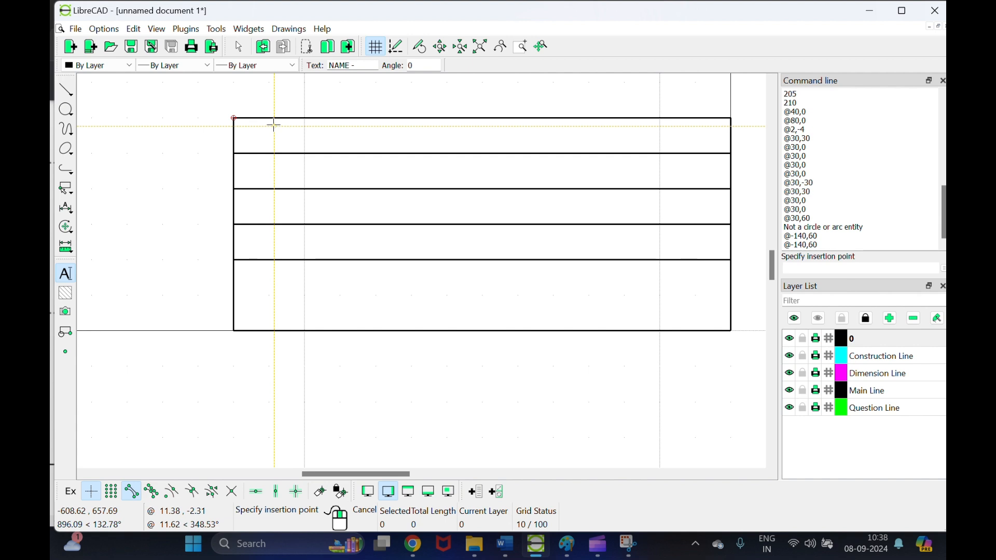
Step: Place the name text in the title block's top row and nudge it into position
left_click(273, 124)
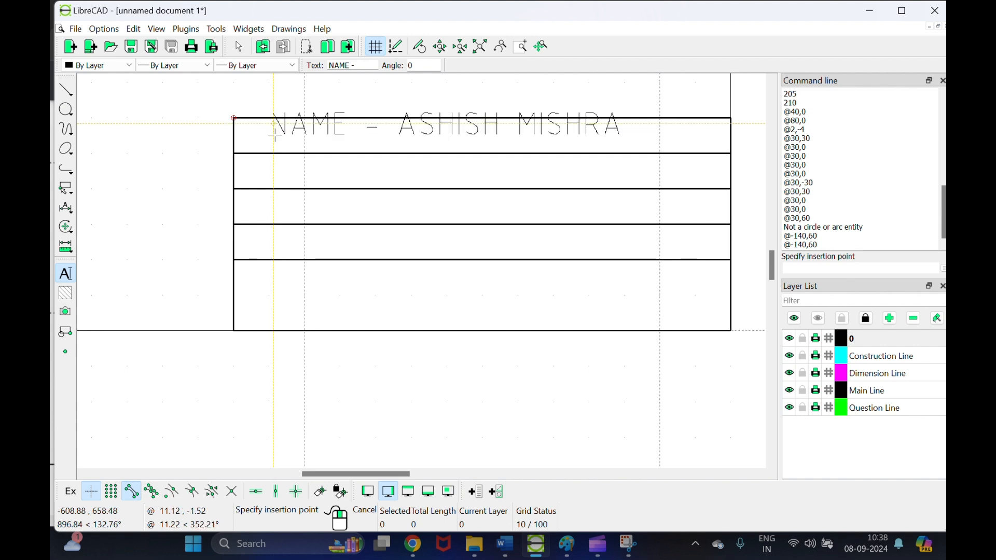
key("Escape")
left_click(290, 131)
left_click_drag(290, 131, 295, 149)
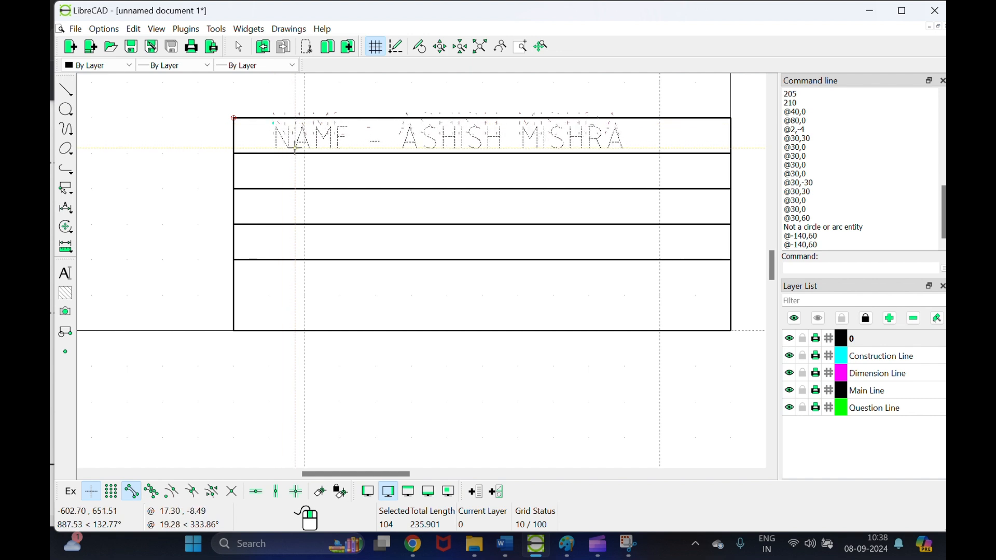
left_click_drag(294, 149, 294, 154)
key("Escape")
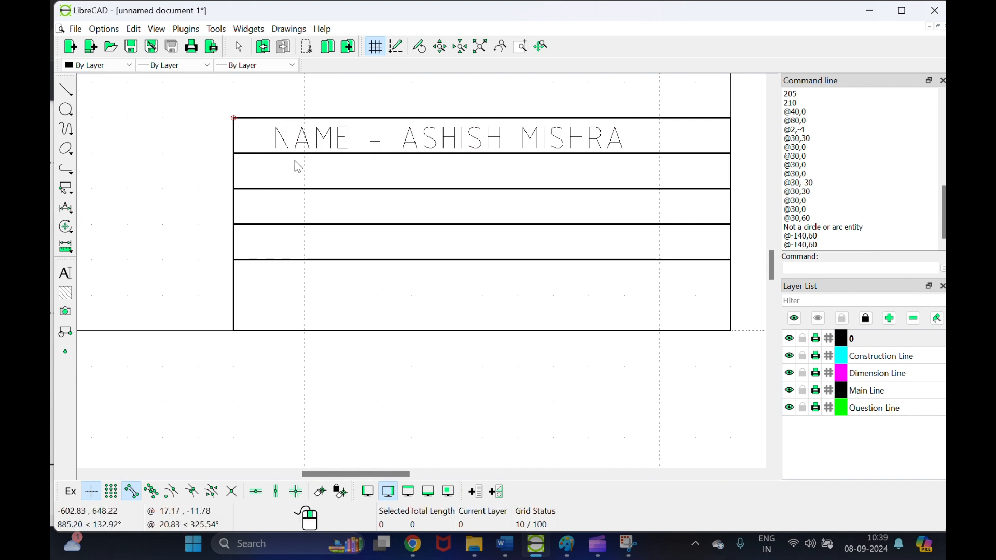
left_click(66, 210)
Step: Write a new MText reading 'CLASS - FIRST YEAR SECTION A'
left_click_drag(120, 182, 163, 178)
right_click(163, 178)
left_click(260, 187)
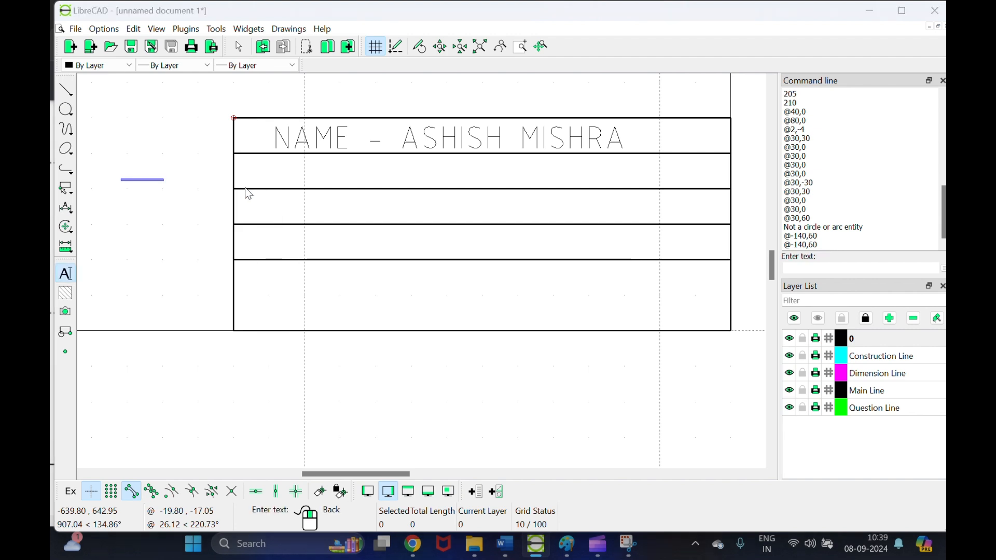
left_click(587, 206)
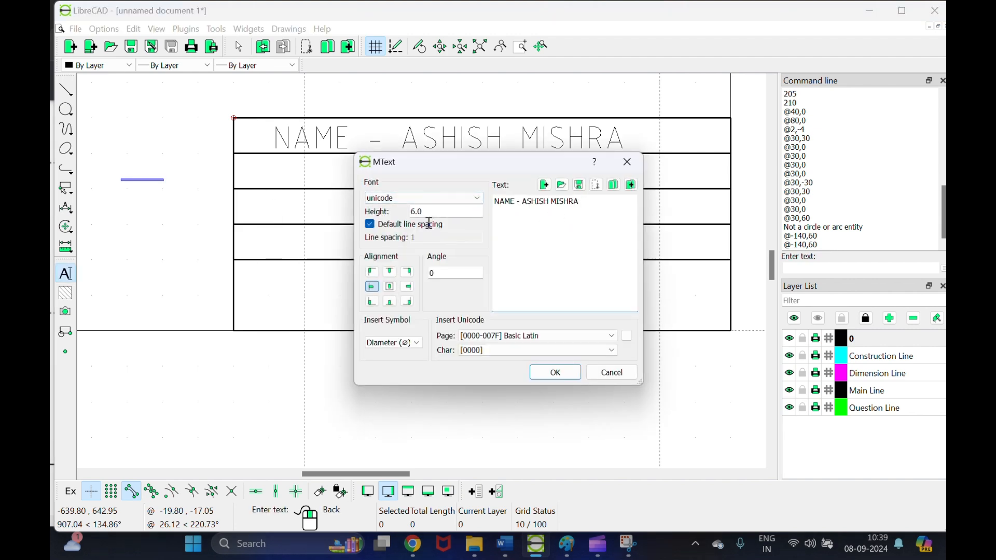
key("ctrl+a")
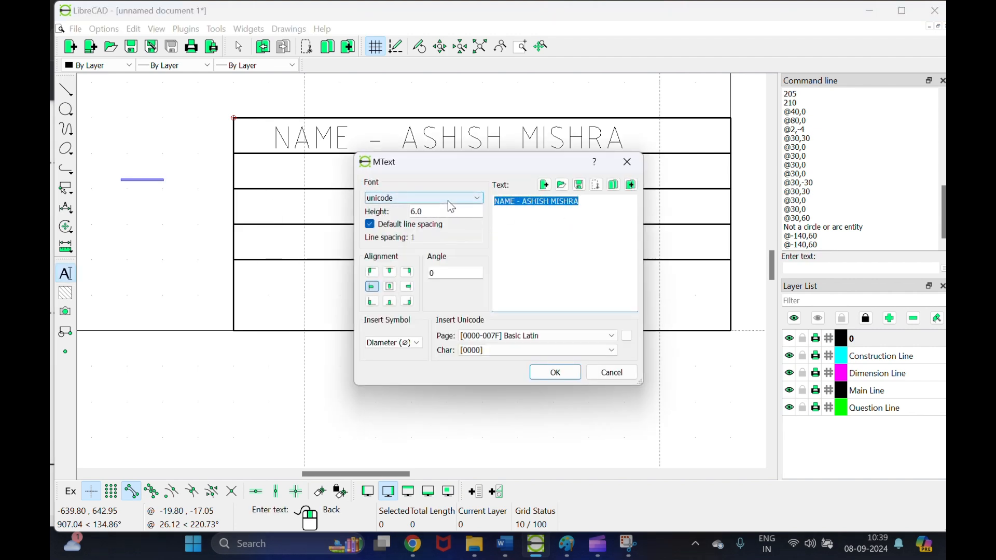
type("CLASS")
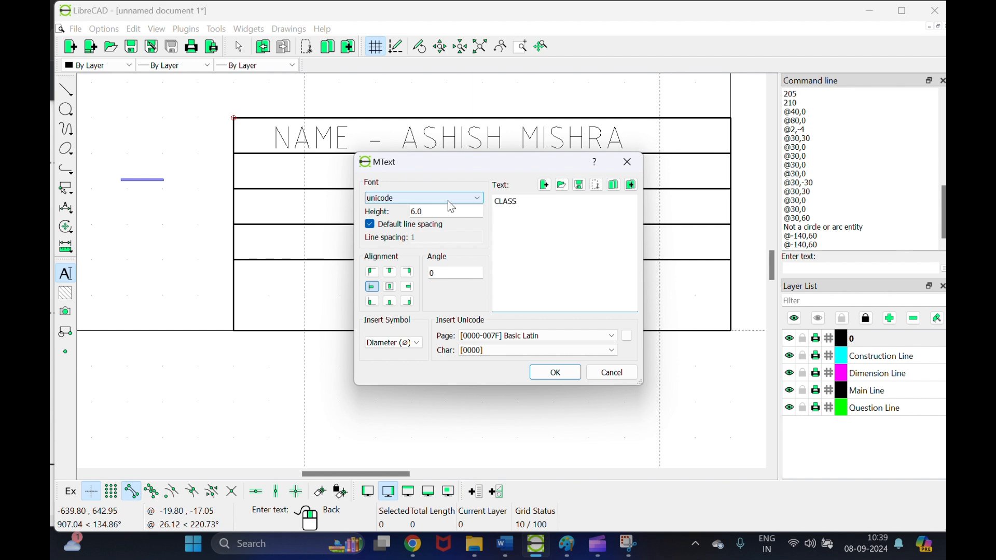
type(" - FIRST YEAR SECTION A")
left_click(555, 368)
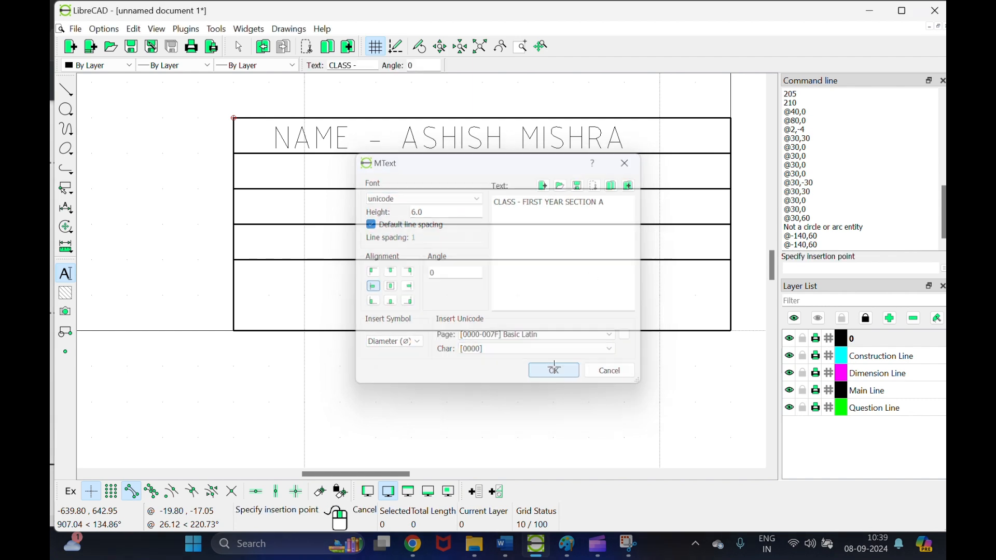
Step: Place the class text in the second row and shift it left
left_click(274, 169)
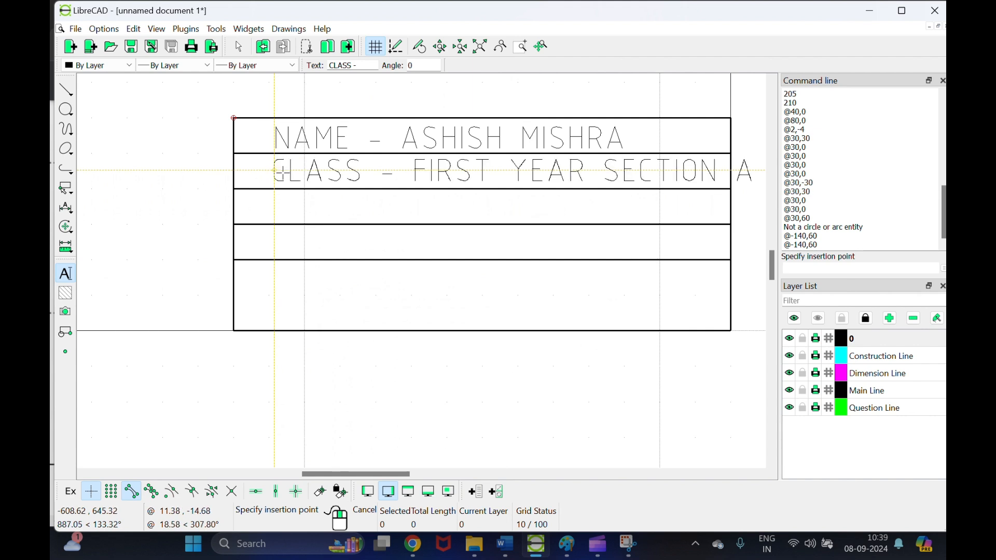
key("Escape")
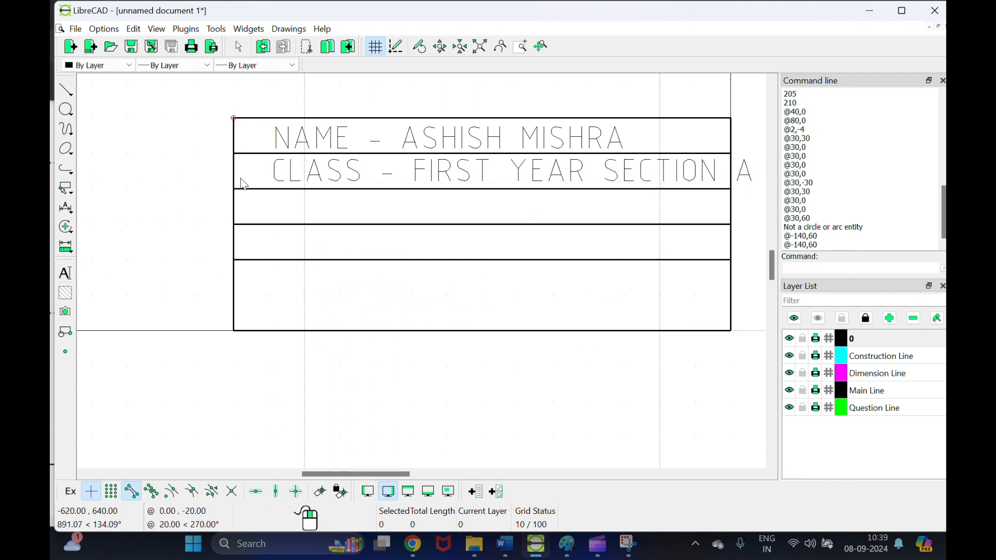
left_click(281, 171)
left_click(294, 172)
left_click_drag(271, 174, 750, 174)
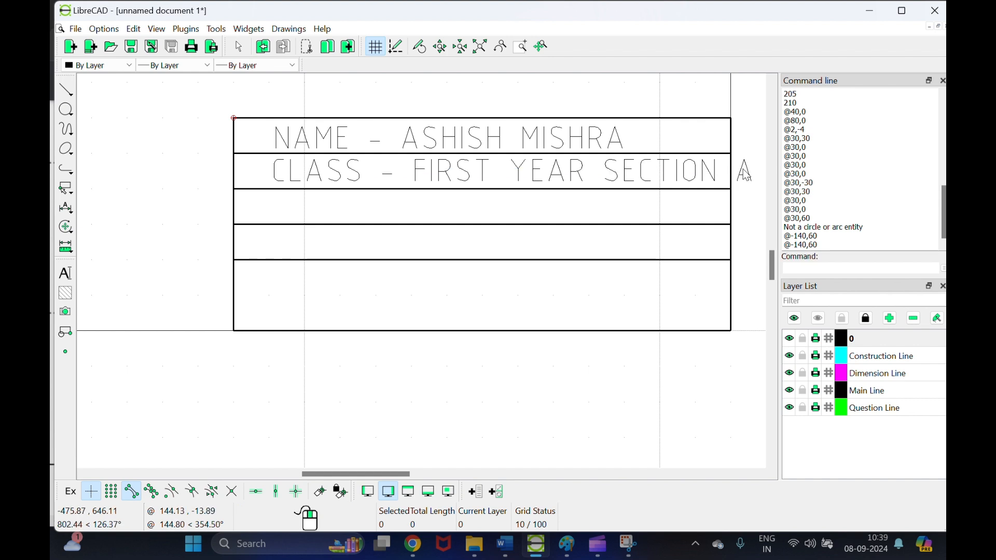
left_click_drag(271, 183, 760, 164)
left_click_drag(529, 182, 502, 181)
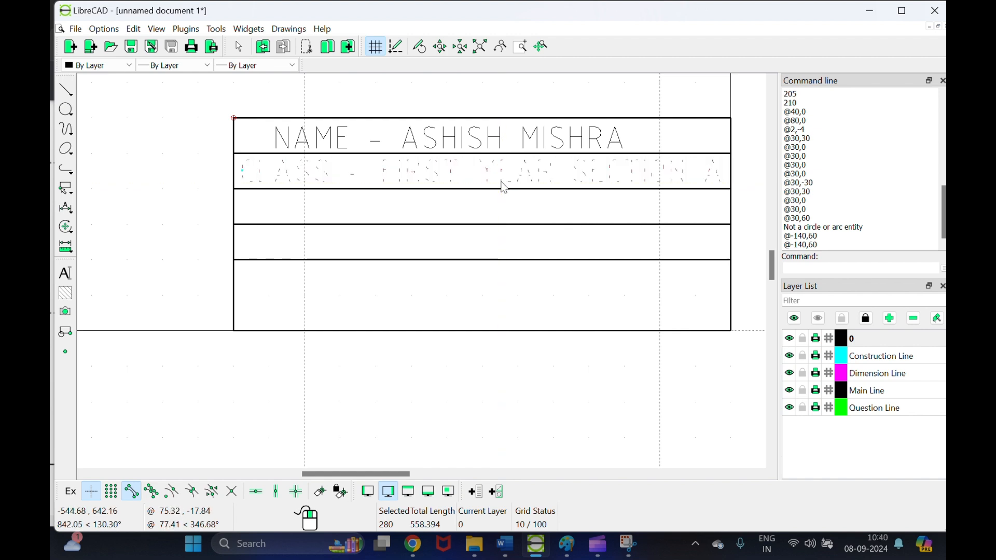
Step: Move the name and class lines up-left together and delete the duplicate CLASS text
left_click(421, 28)
left_click(400, 183)
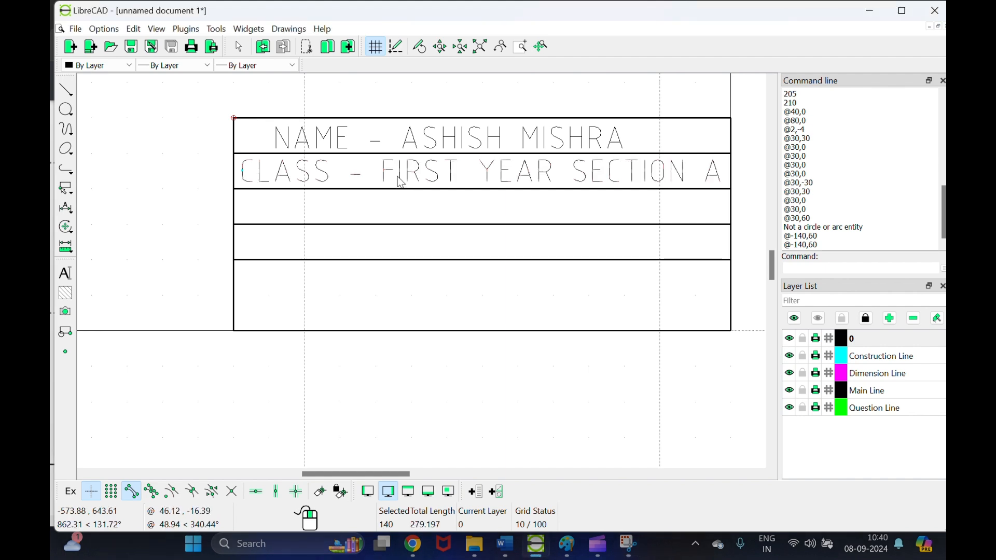
left_click(345, 145)
left_click_drag(346, 148, 308, 146)
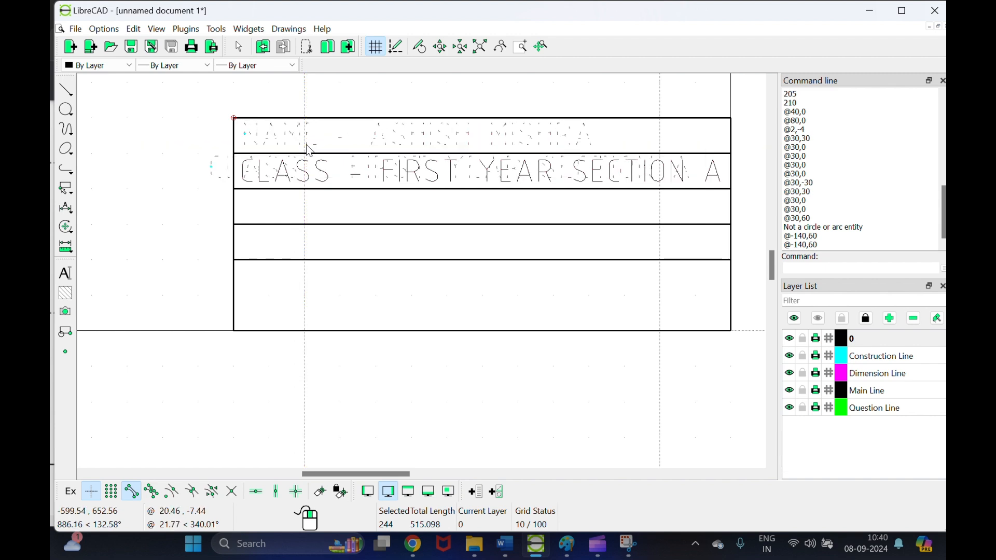
left_click(270, 171)
key("Delete")
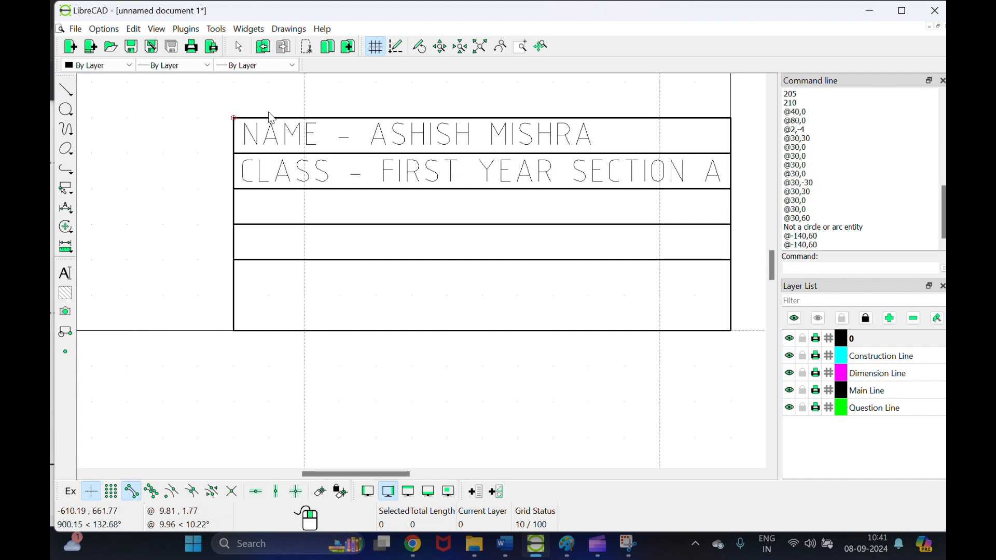
Step: Write 'ROLL NO -' with the student's roll number as MText and place it
right_click(172, 133)
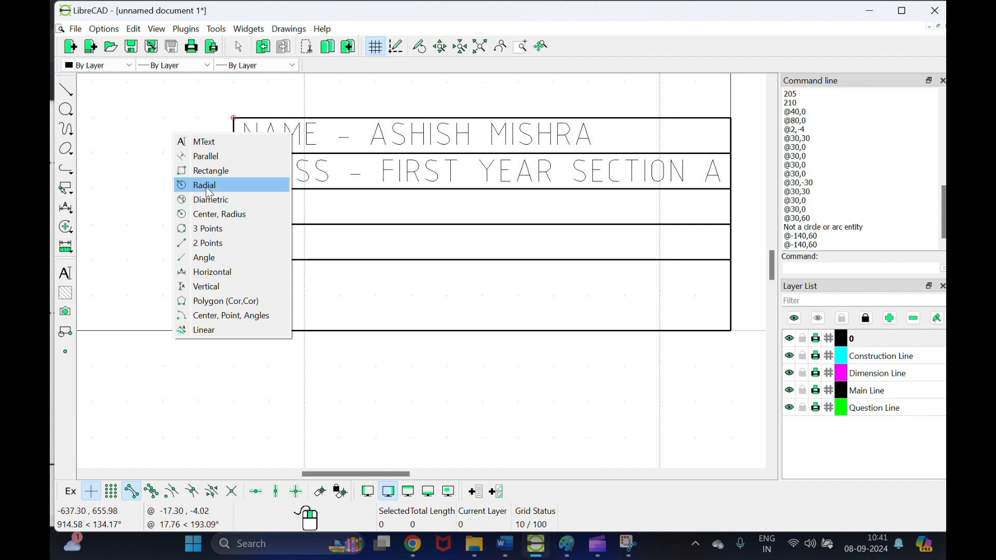
left_click(205, 142)
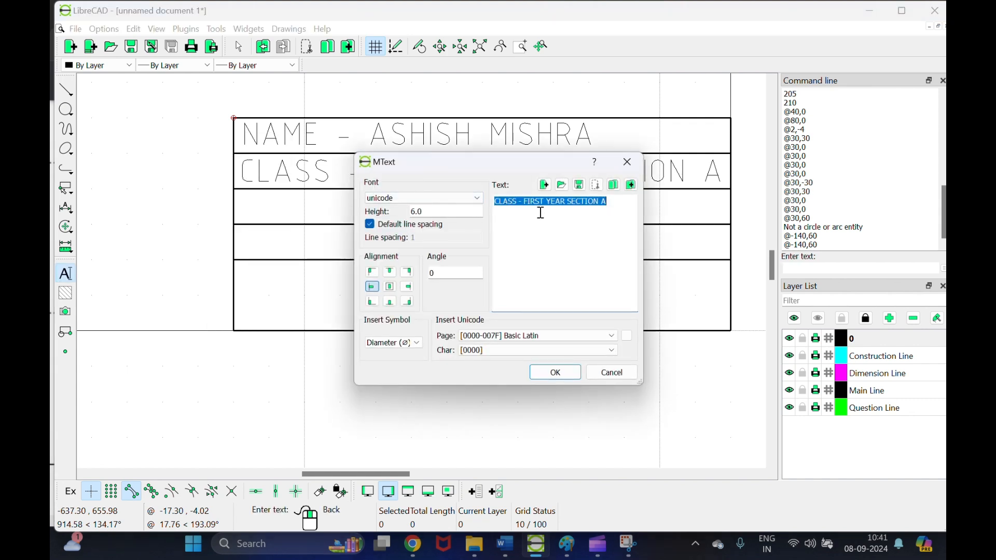
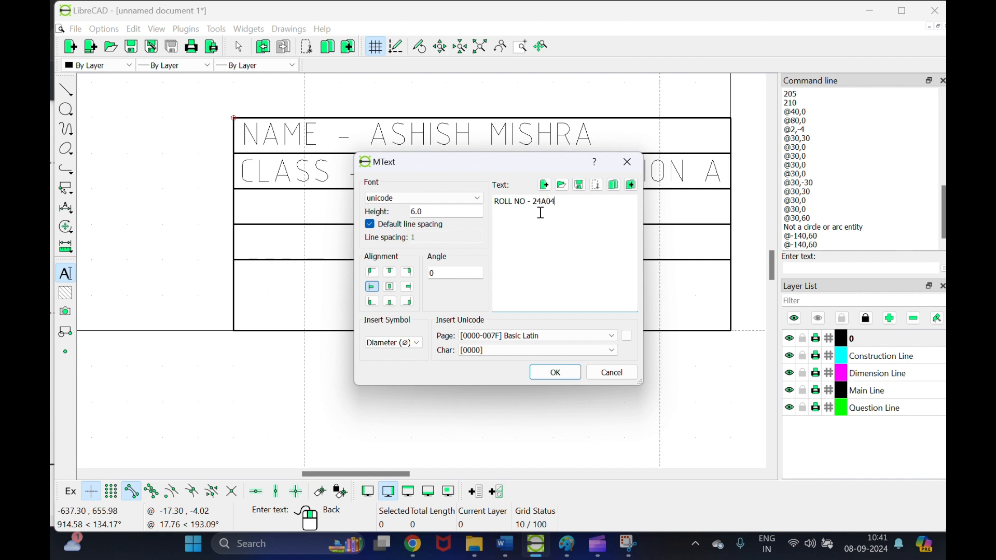
left_click(555, 372)
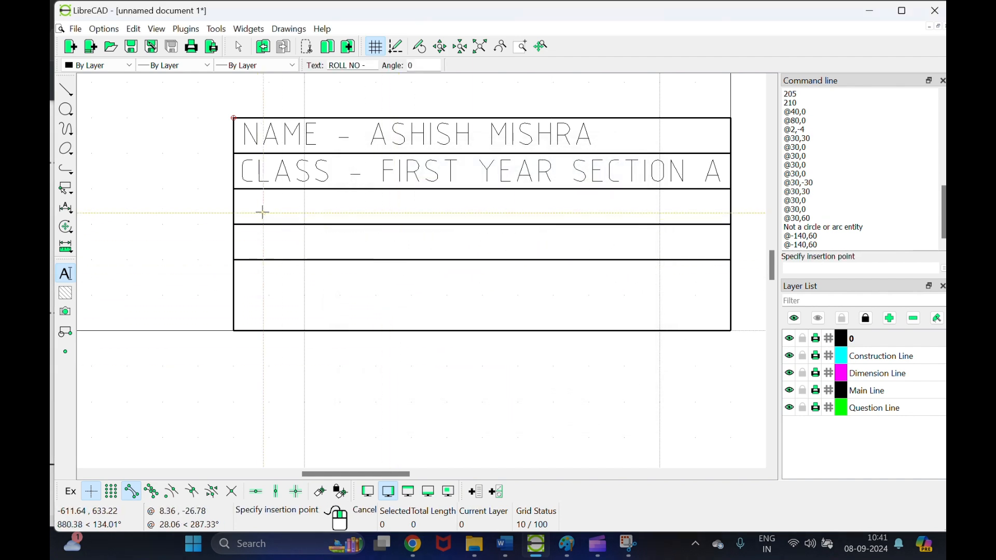
left_click(248, 202)
Step: Move the roll number text down into the title block's third row
right_click(245, 245)
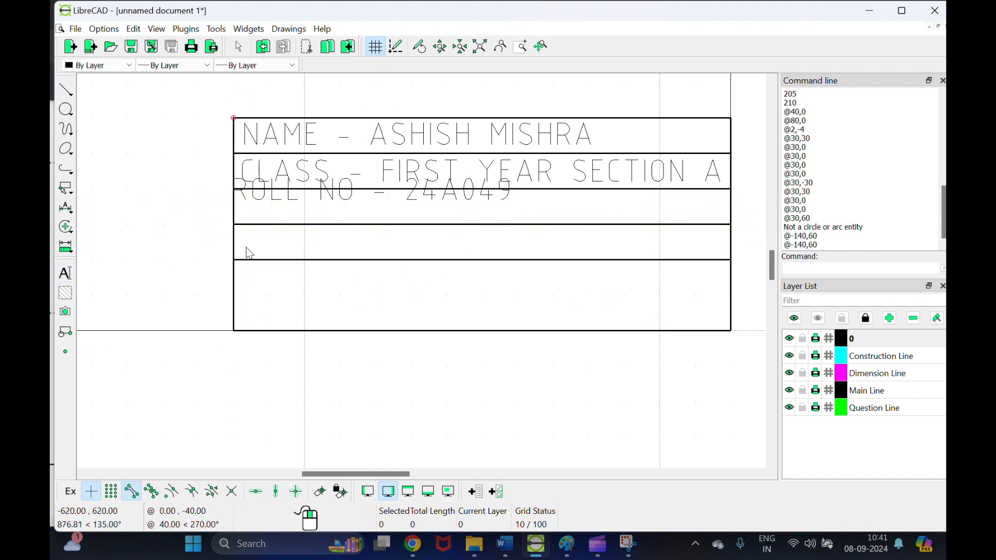
left_click(422, 22)
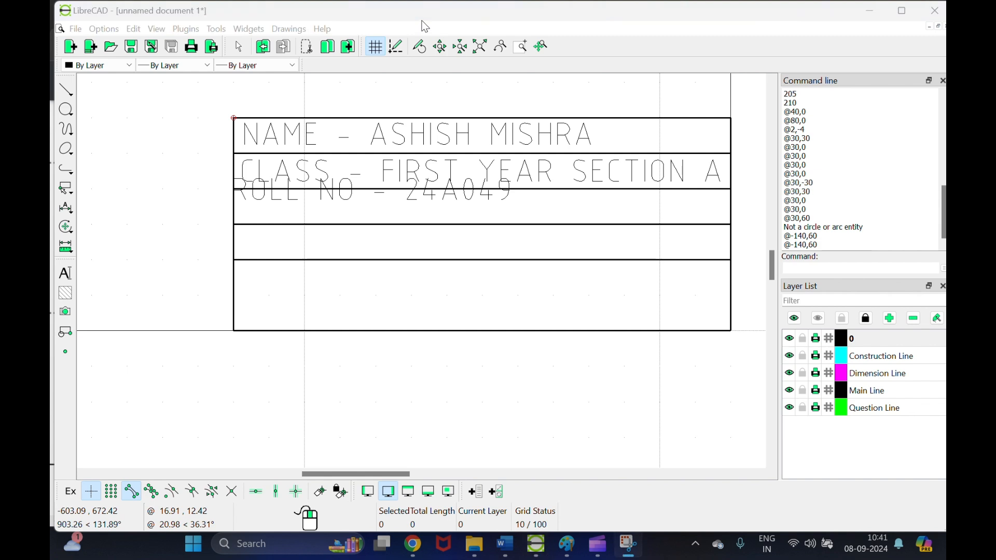
left_click(342, 195)
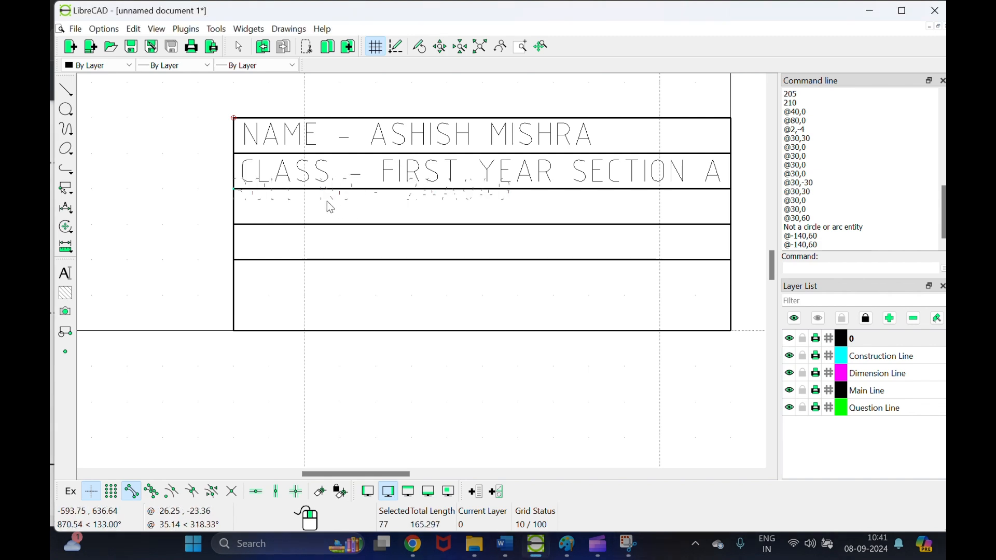
left_click_drag(328, 199, 331, 218)
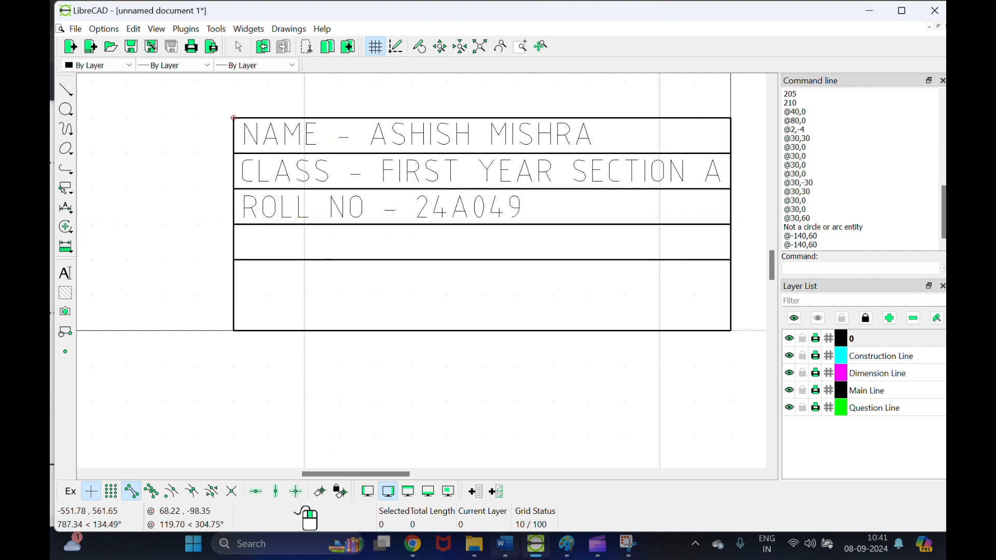
Step: Glance at the assignment document and SAMPLE.pdf, then return to LibreCAD
left_click(499, 551)
left_click(502, 545)
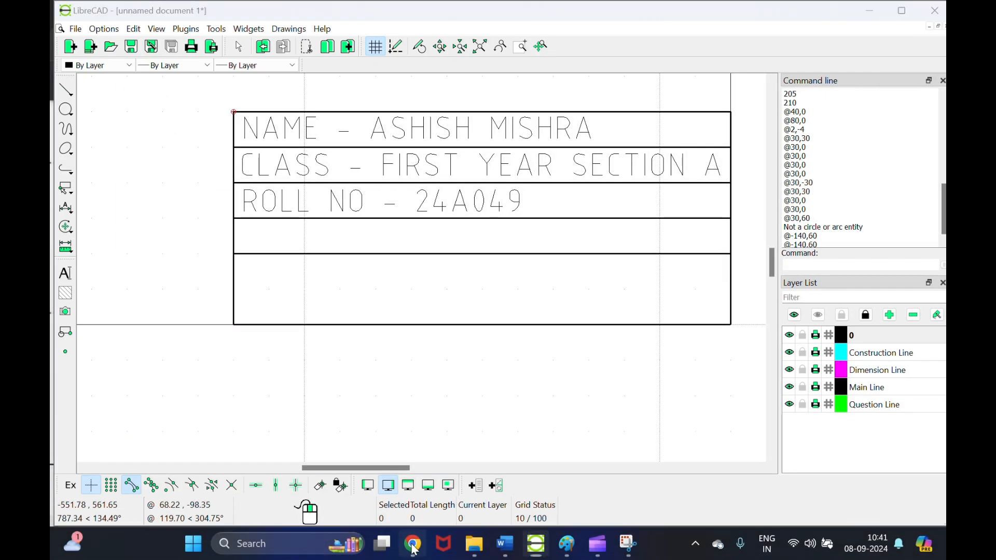
left_click(414, 545)
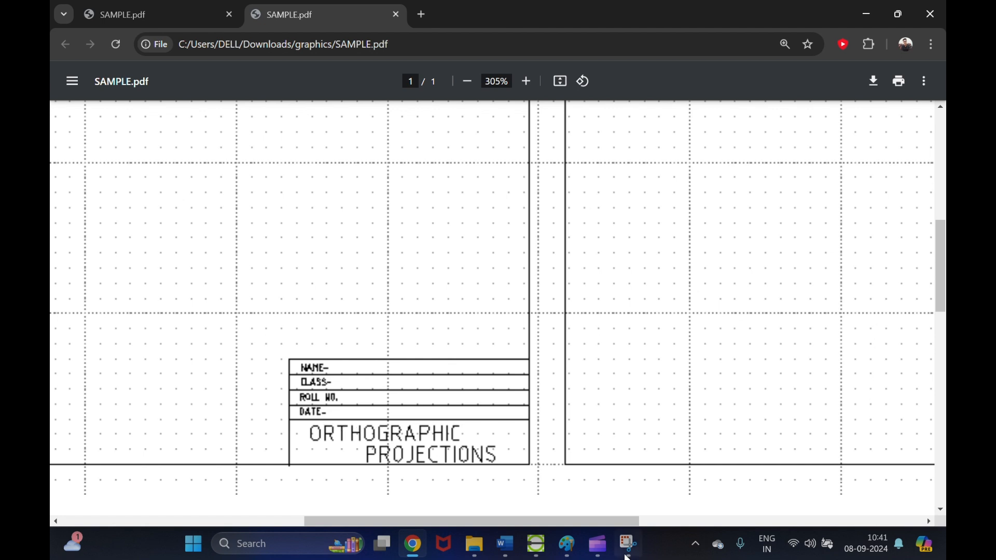
left_click(536, 543)
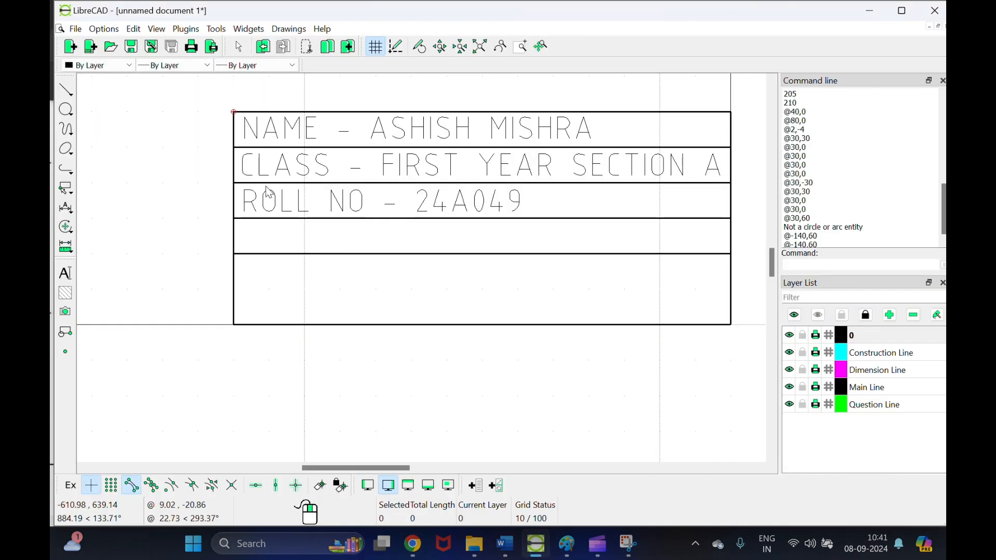
Step: Place 'DATE - 2024-09-08' in the fourth row, with endpoint snapping turned off
right_click(185, 245)
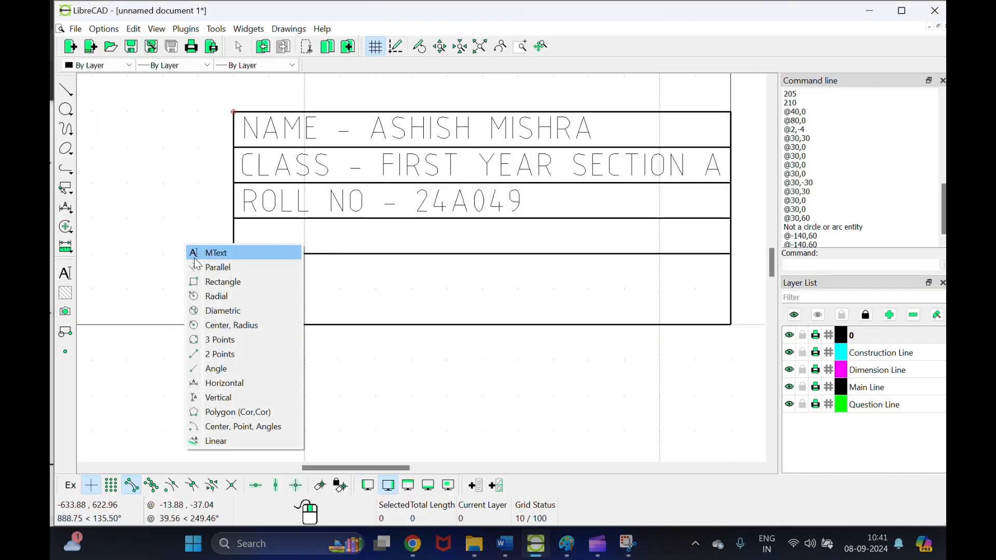
left_click(195, 254)
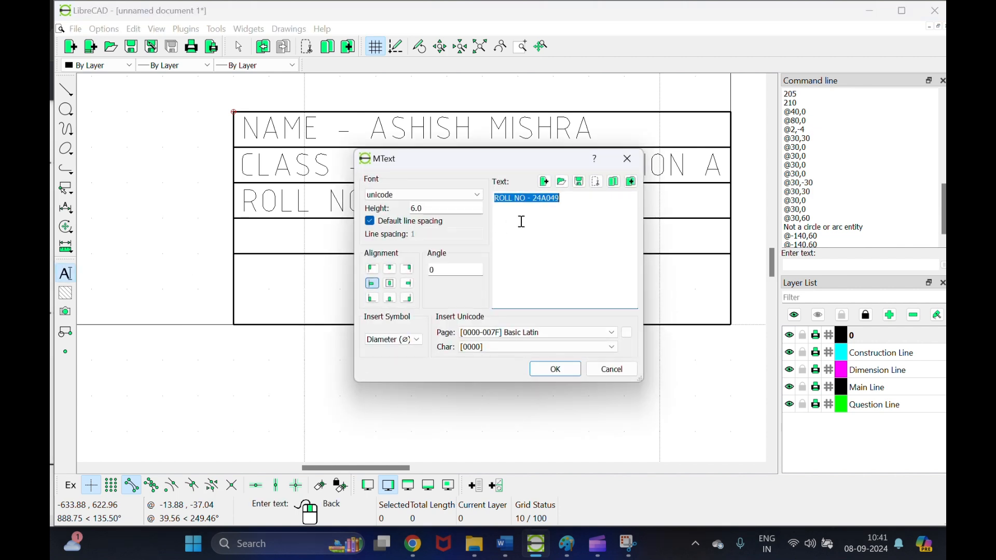
type("DATE - 2024-")
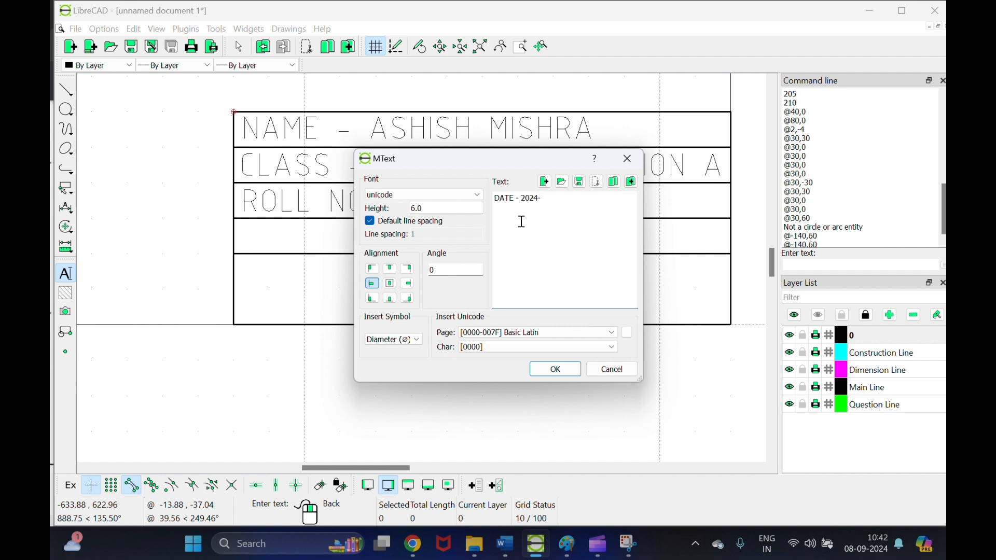
type("8")
left_click(554, 369)
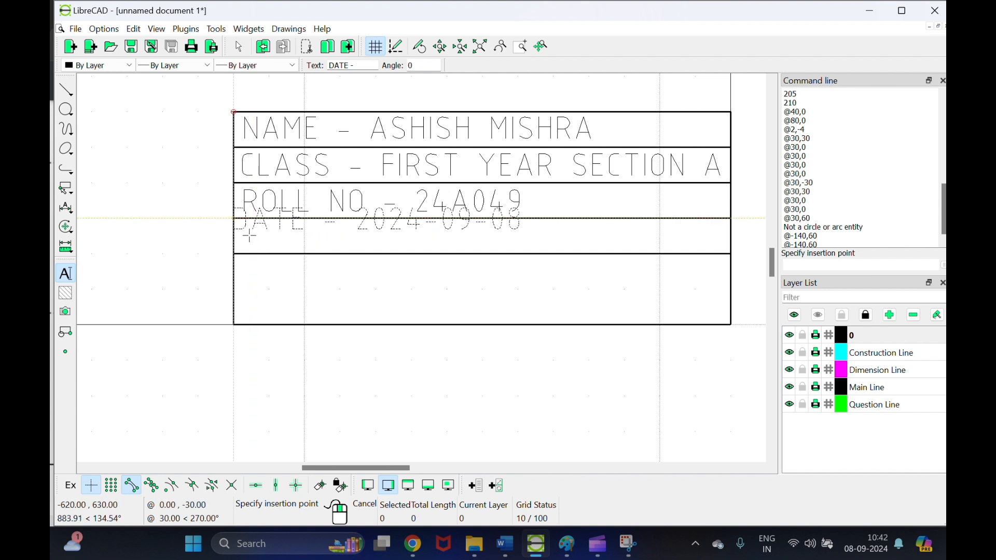
left_click(131, 485)
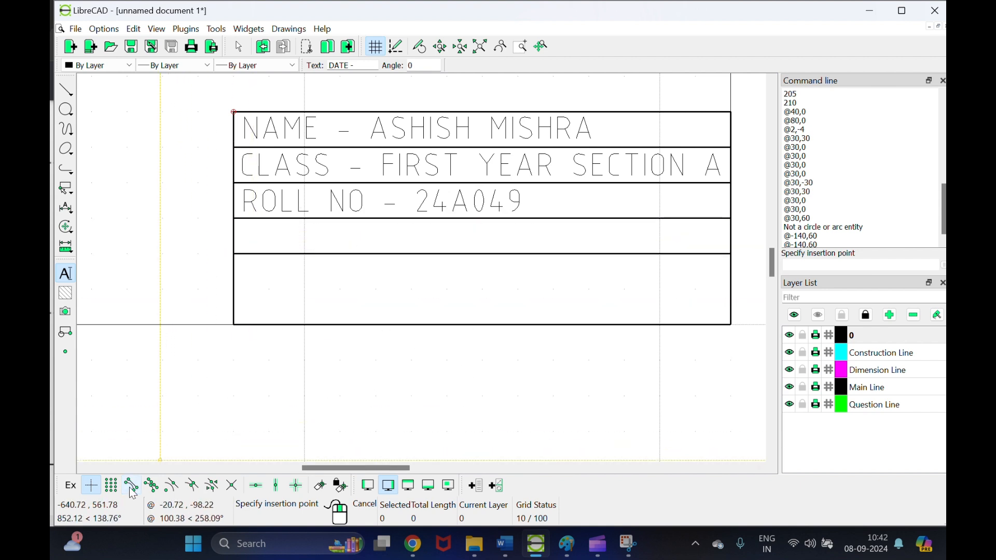
left_click(244, 233)
left_click(244, 233)
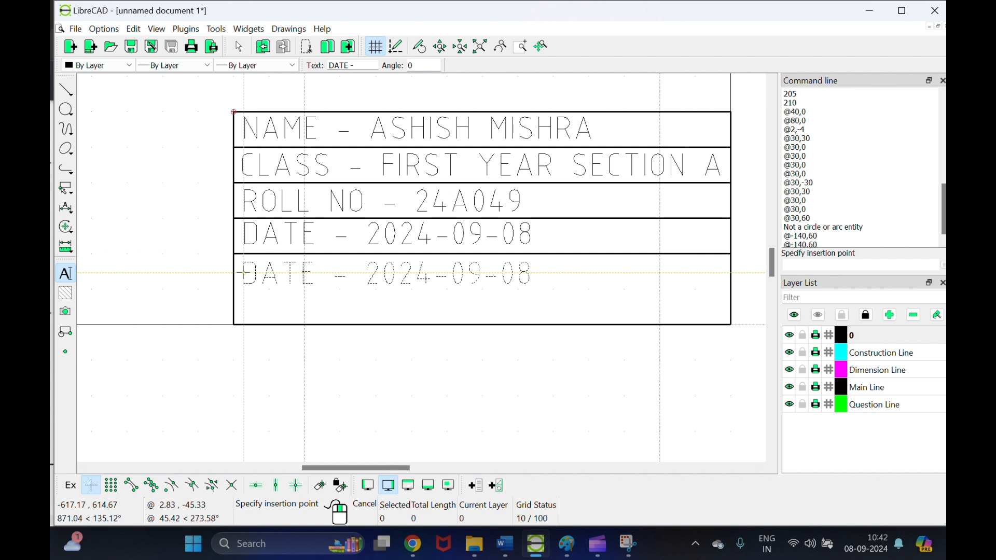
right_click(243, 272)
right_click(243, 272)
Step: Place 'ORTHOGRAPHIC' and 'PROJECTIONS' on two lines in the title block's bottom box
left_click(261, 281)
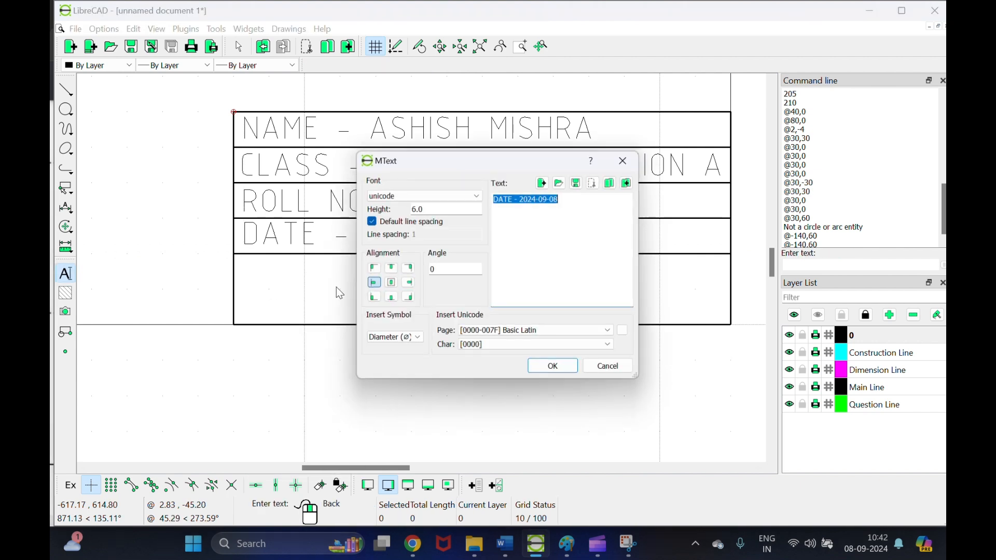
type("ORTHOGRA")
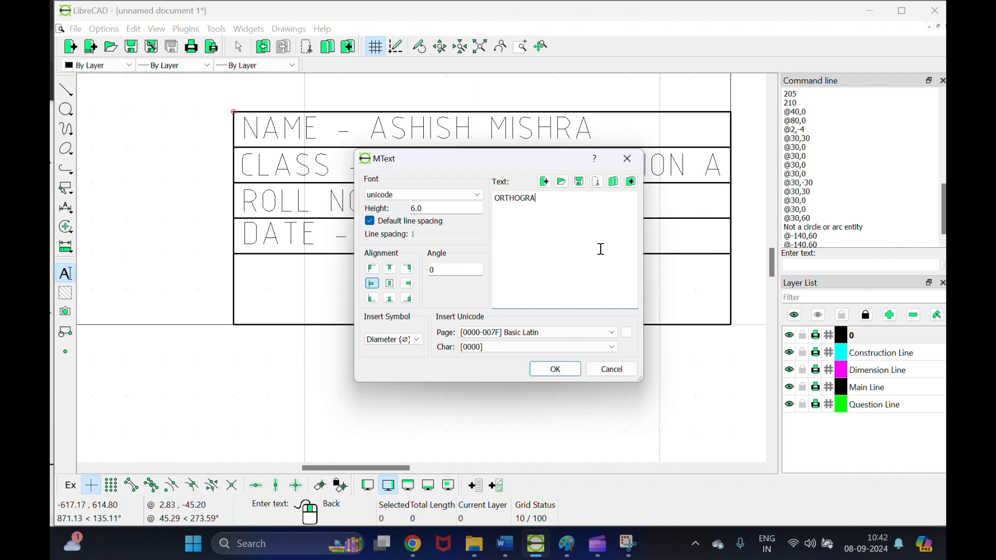
type("PHIC PROJ")
key("Return")
left_click(555, 369)
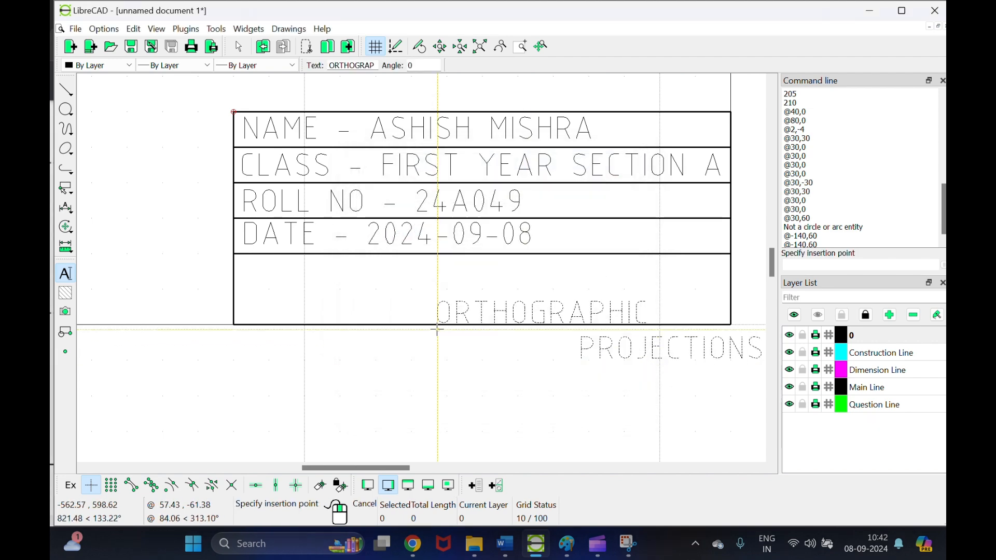
left_click(281, 292)
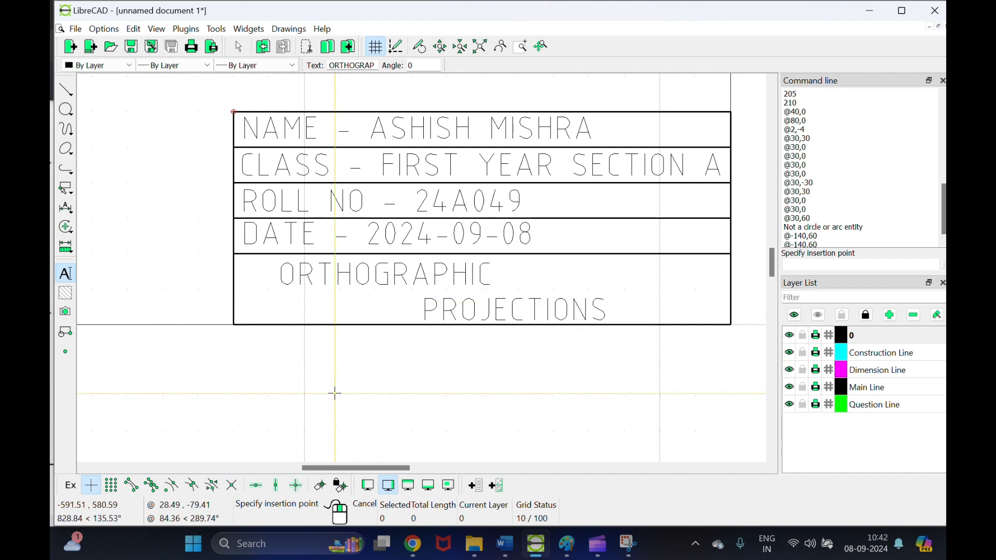
right_click(353, 371)
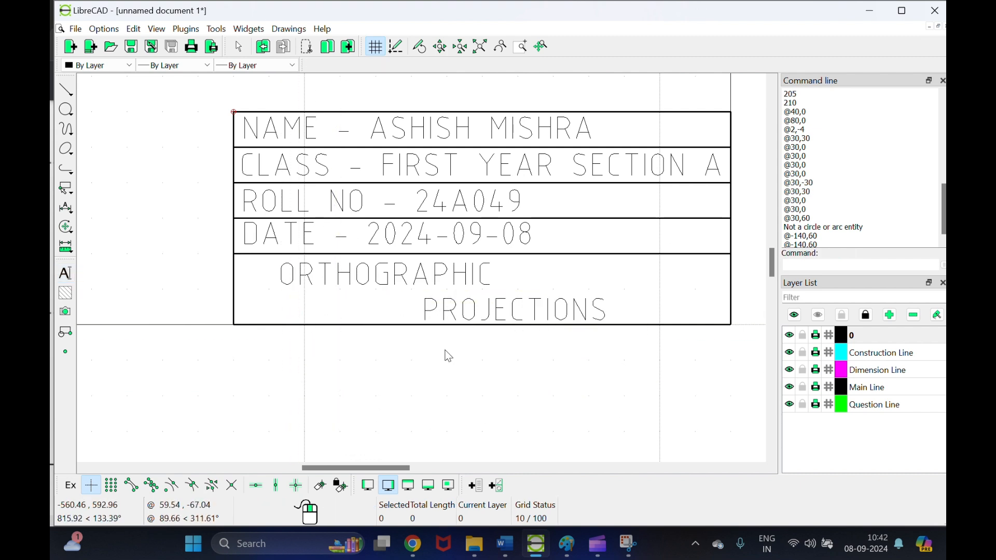
Step: Zoom out to review the whole LibreCAD sheet with its finished title block
scroll(763, 257, "up", 5)
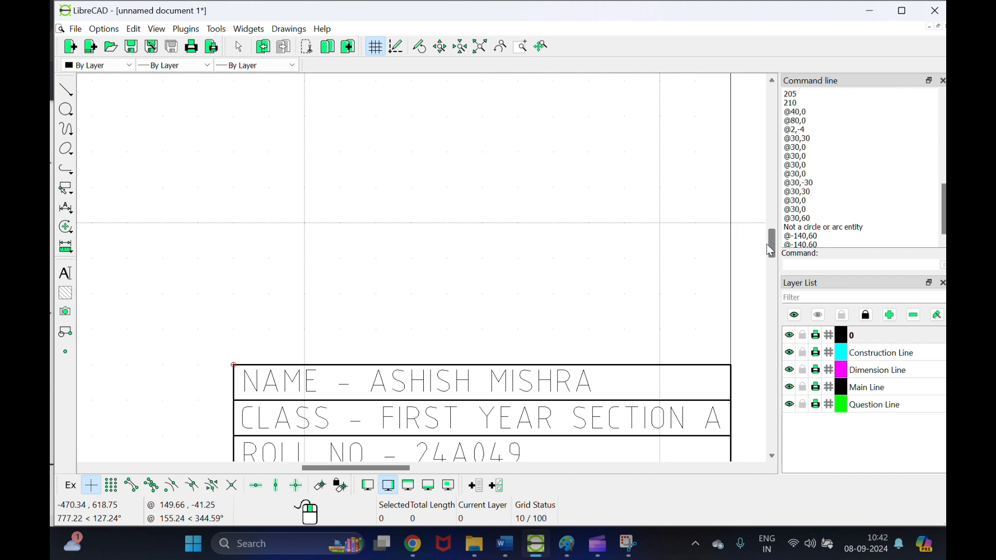
scroll(507, 285, "down", 1)
scroll(507, 285, "down", 6)
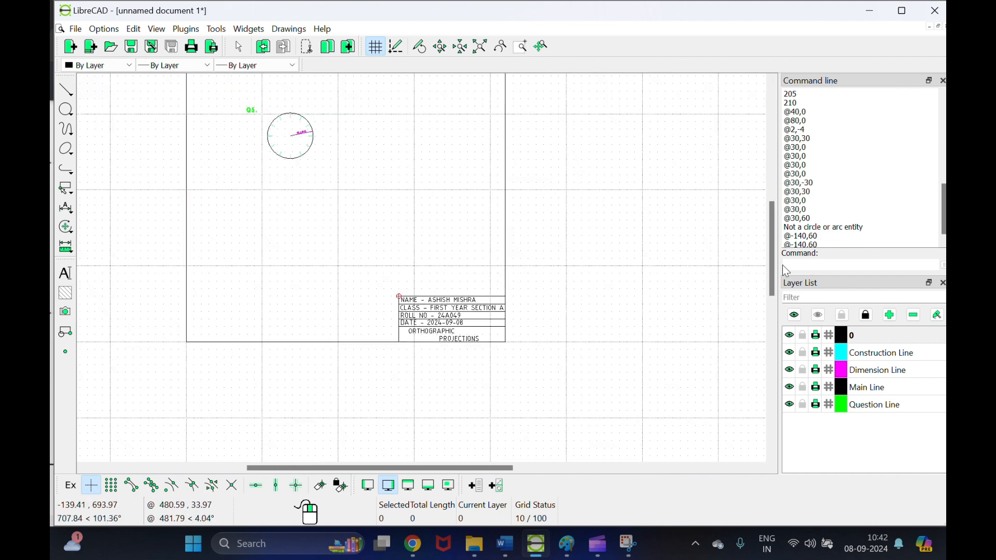
scroll(776, 257, "up", 1)
mouse_move(777, 257)
left_mouse_down()
mouse_move(779, 226)
mouse_move(781, 243)
left_mouse_up()
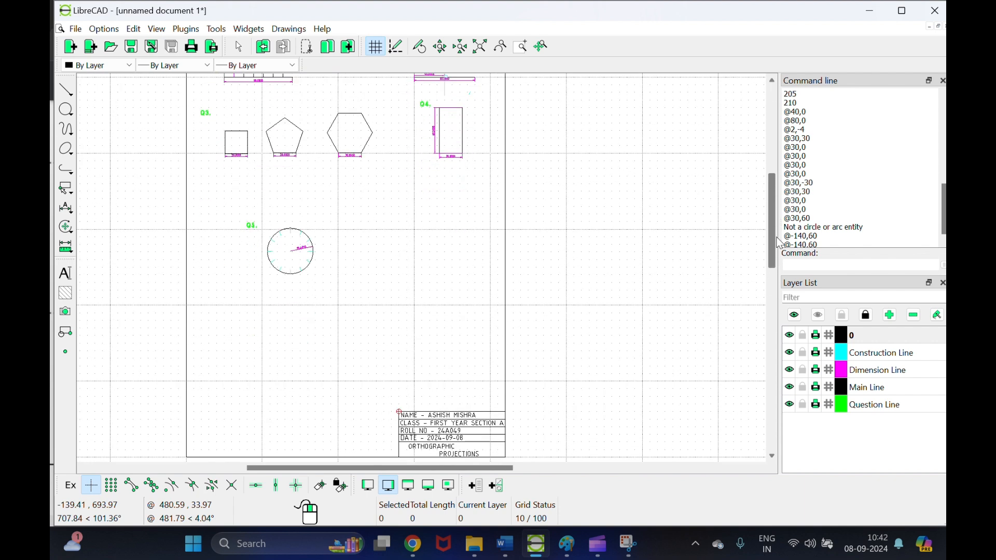
Step: Show the Assignment-1 2024 document in Word at exercise f's four orthographic figures
left_click(514, 542)
scroll(433, 374, "down", 3)
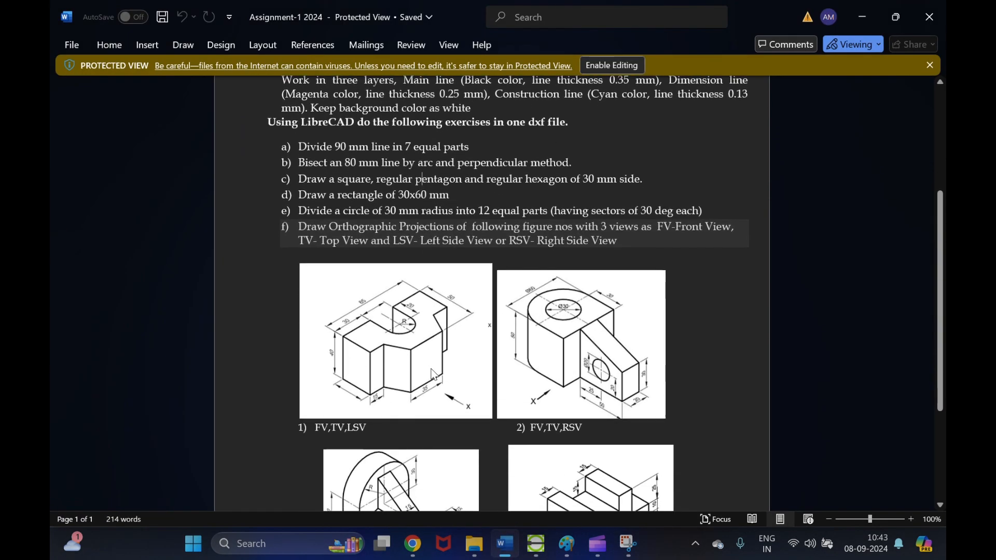
scroll(431, 369, "down", 5)
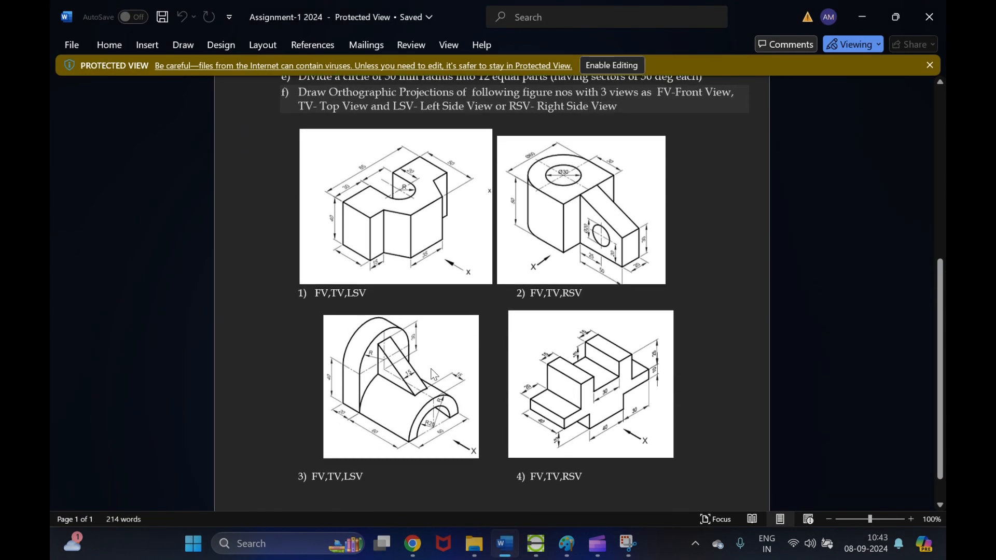